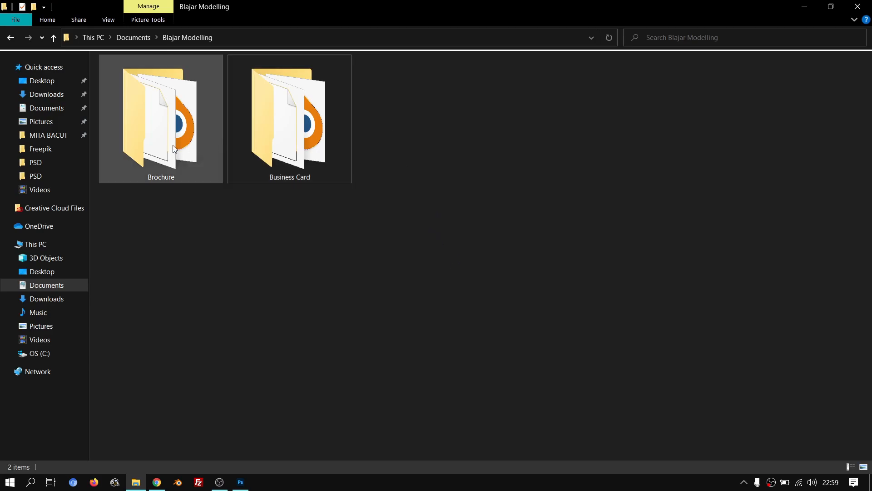
Step: Check the contents of the Brochure folder and return to the Blajar Modelling folder
click(287, 143)
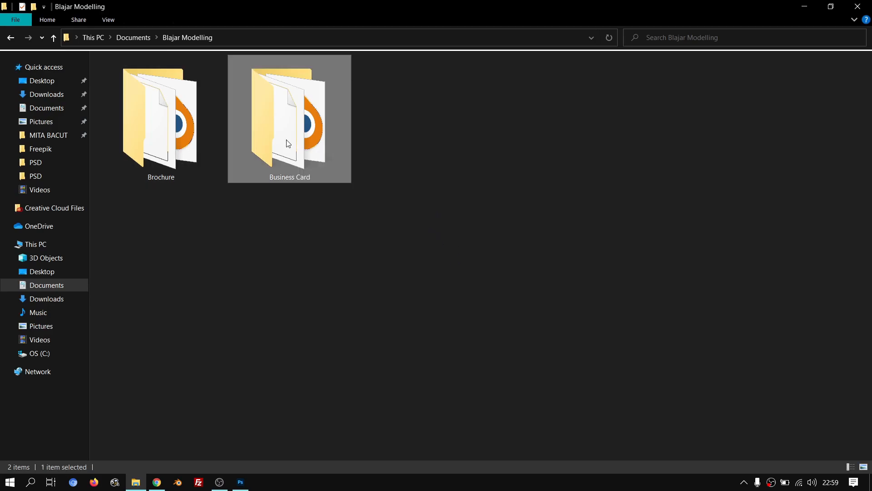
click(133, 144)
double_click(168, 144)
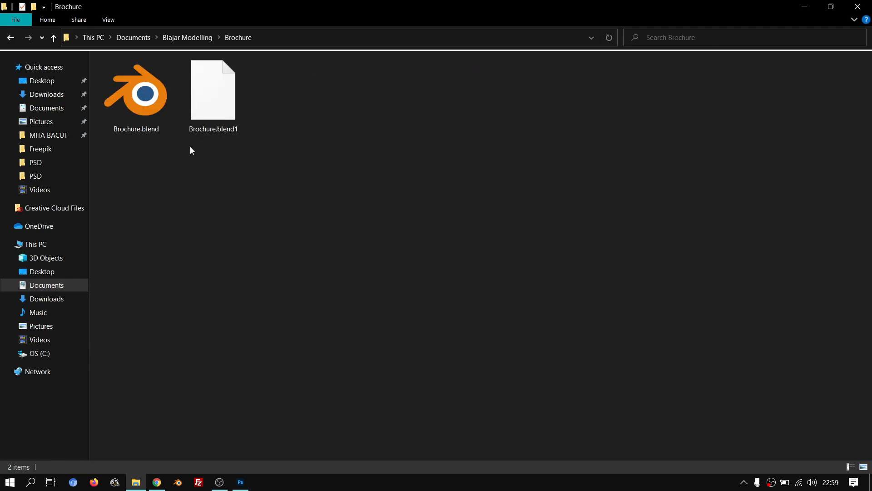
click(10, 40)
click(372, 171)
click(299, 145)
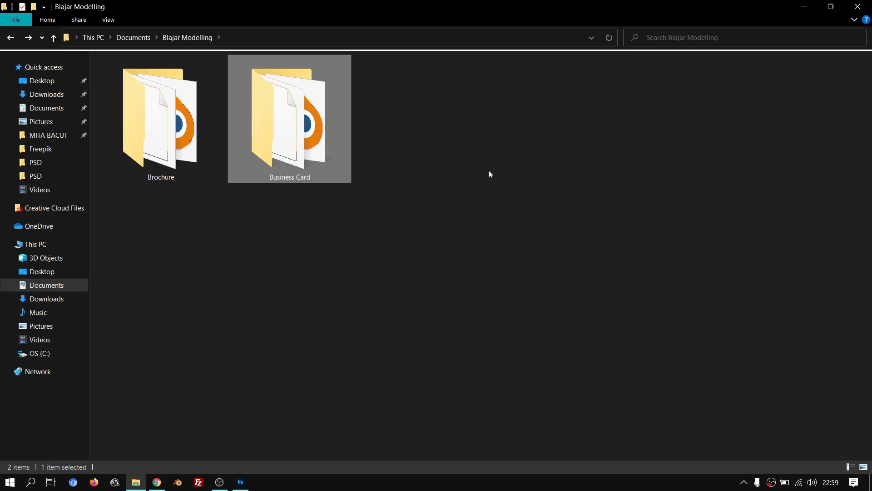
click(434, 166)
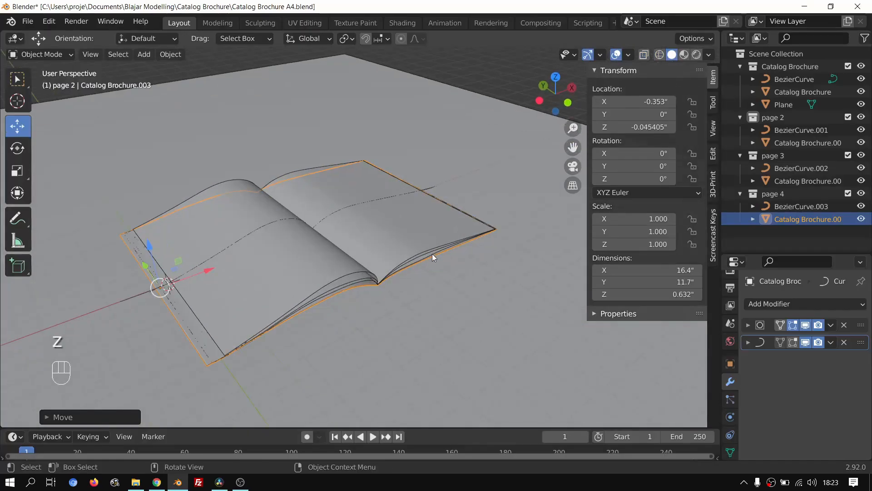
Step: Examine the open catalog brochure model's curved pages and spine from several angles and zoom levels
click(442, 271)
scroll(413, 189, up, 5)
shift+middle_drag(413, 189, 459, 204)
scroll(458, 204, down, 7)
middle_drag(458, 205, 489, 219)
key(z)
click(422, 175)
scroll(428, 181, up, 5)
scroll(428, 182, down, 7)
mouse_move(428, 182)
middle_down()
mouse_move(424, 223)
mouse_move(384, 159)
mouse_move(404, 217)
mouse_move(376, 198)
middle_up()
scroll(384, 159, up, 4)
middle_drag(305, 185, 534, 236)
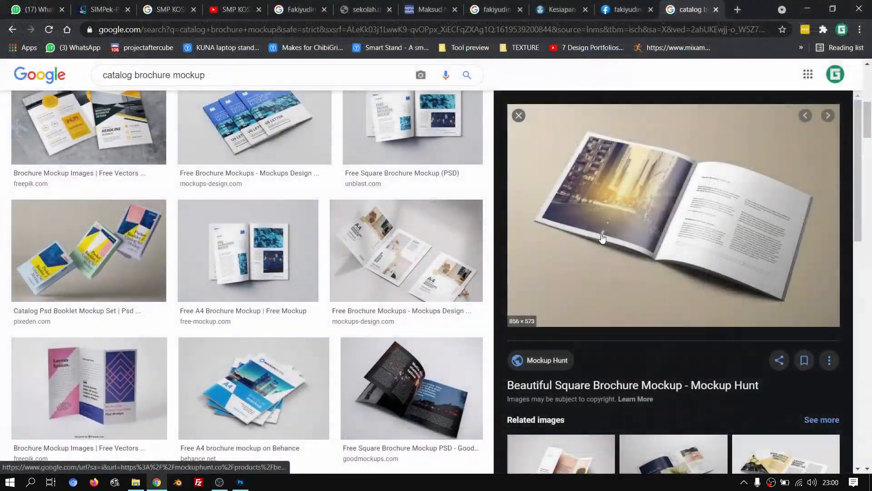
Step: Browse the catalog brochure mockup image results and preview the A4 Brochure Mockup Bundle and a related A4 brochure mockup
scroll(247, 272, down, 5)
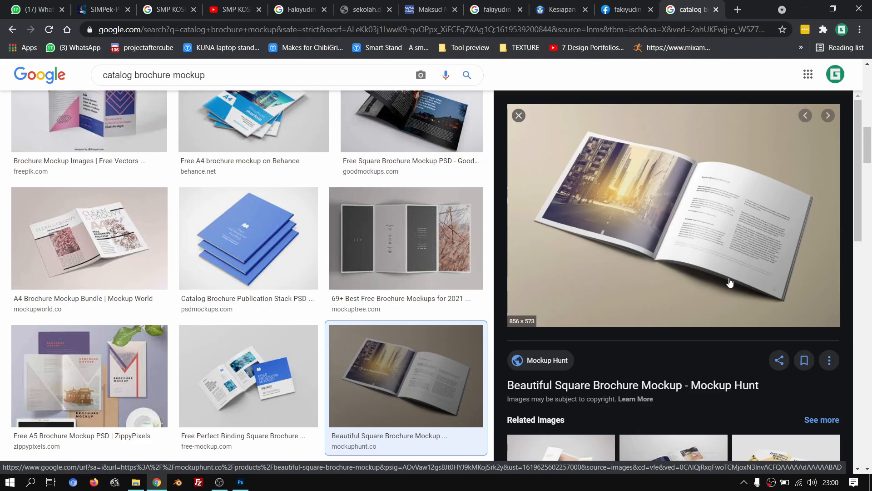
click(129, 240)
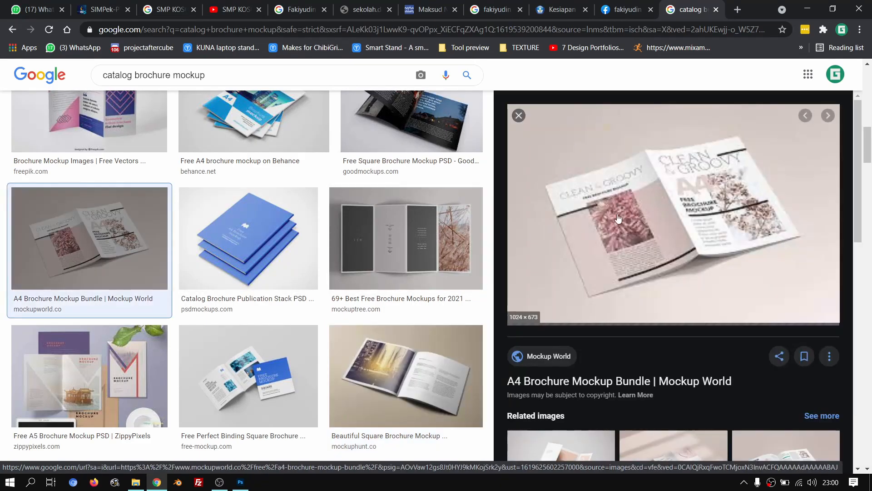
scroll(645, 231, down, 10)
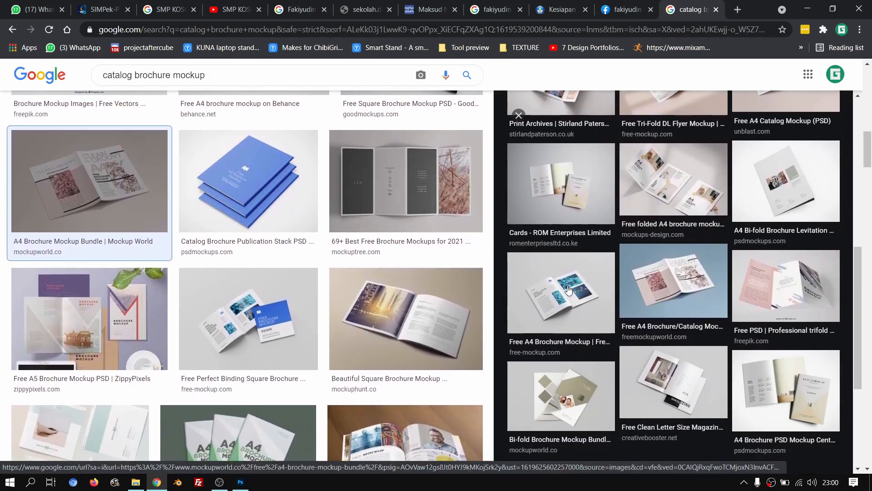
click(583, 282)
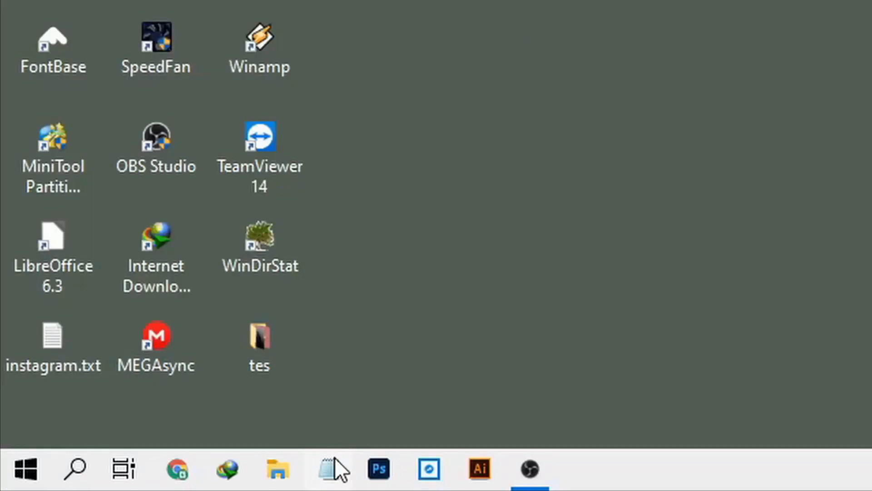
Step: Write "ProjectAfterCube" in a new Notepad document and select the text
click(337, 469)
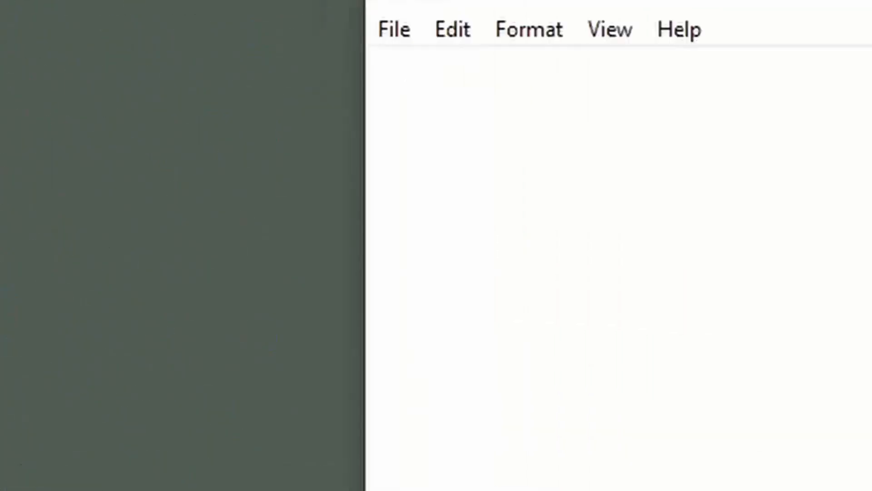
text(ProjectA)
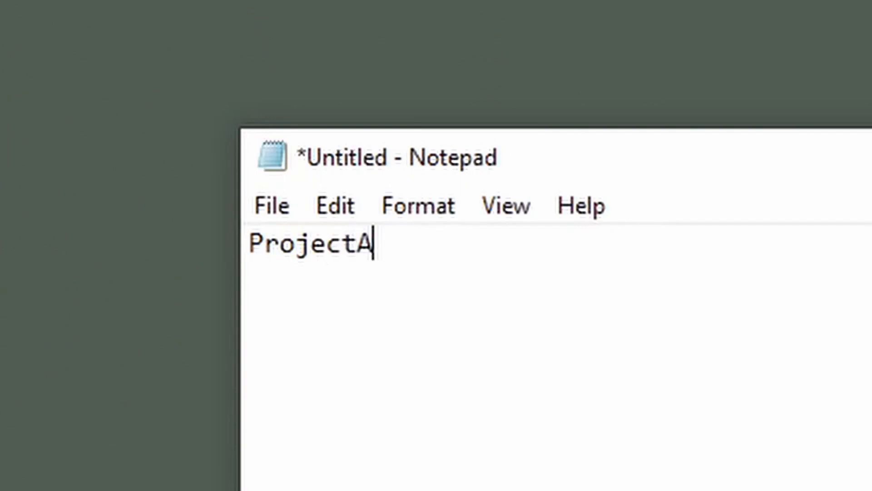
text(fterCube)
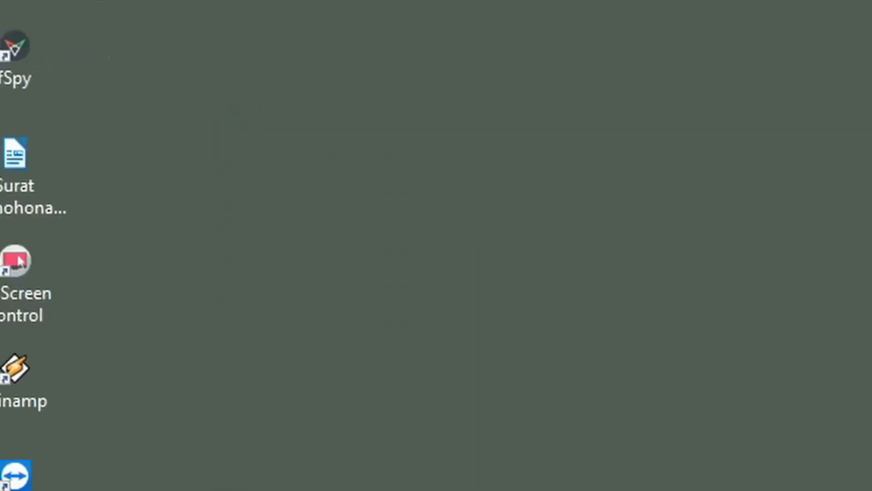
click(25, 466)
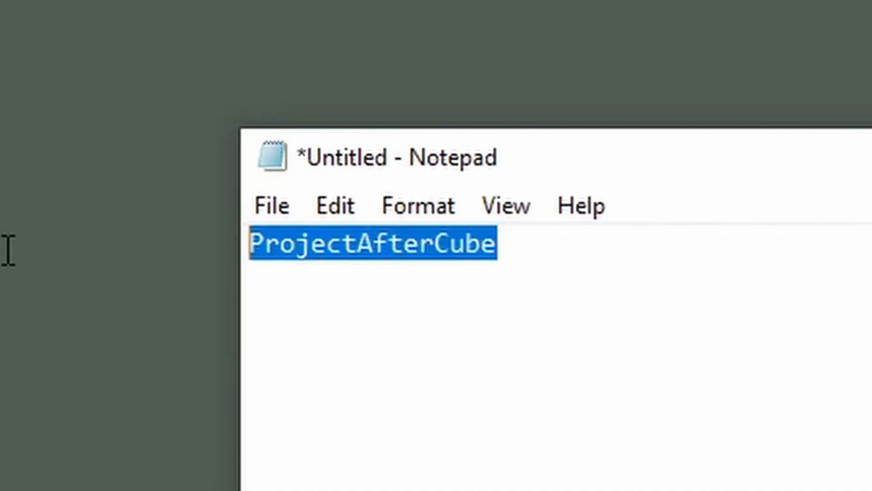
key(alt)
key(alt)
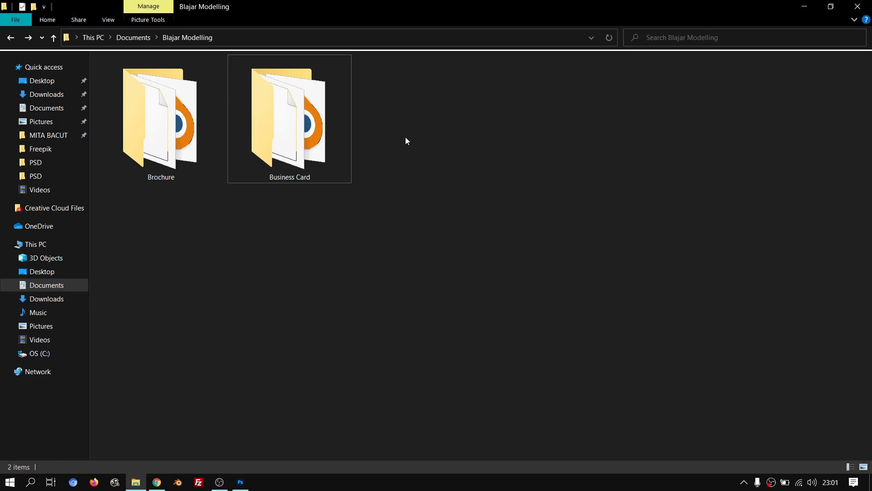
Step: Duplicate the Business Card folder within the Blajar Modelling folder
click(287, 137)
right_click(295, 132)
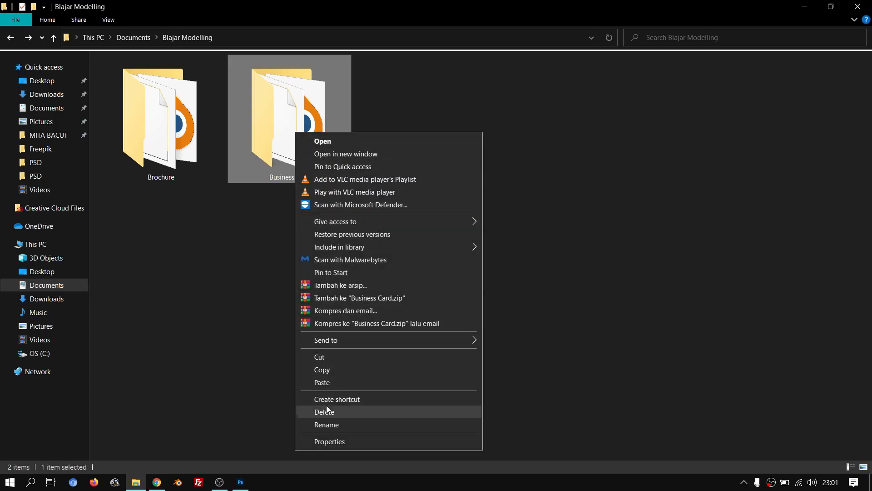
click(326, 370)
right_click(413, 146)
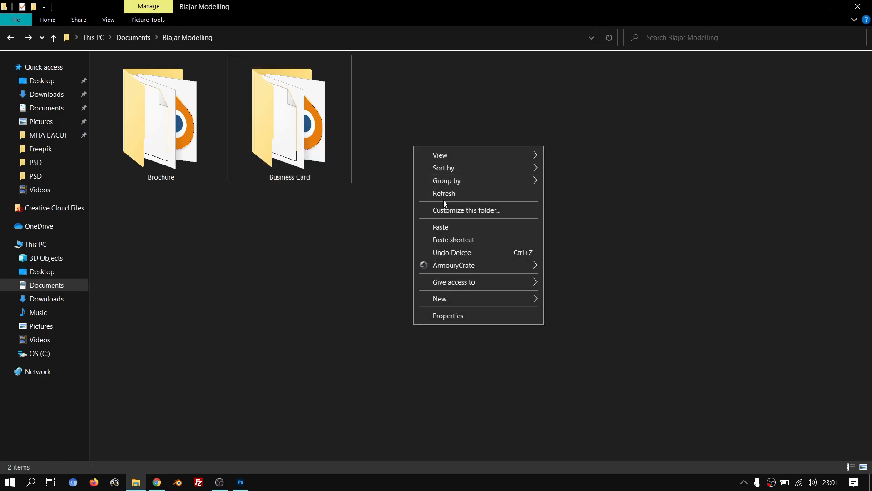
click(446, 227)
Step: Rename the duplicated Business Card folder as Catalog Brochure
right_click(429, 165)
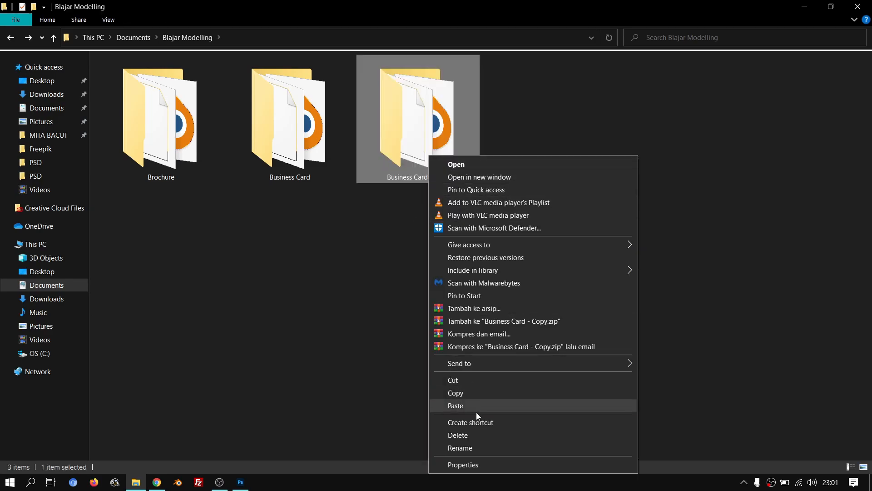
click(478, 446)
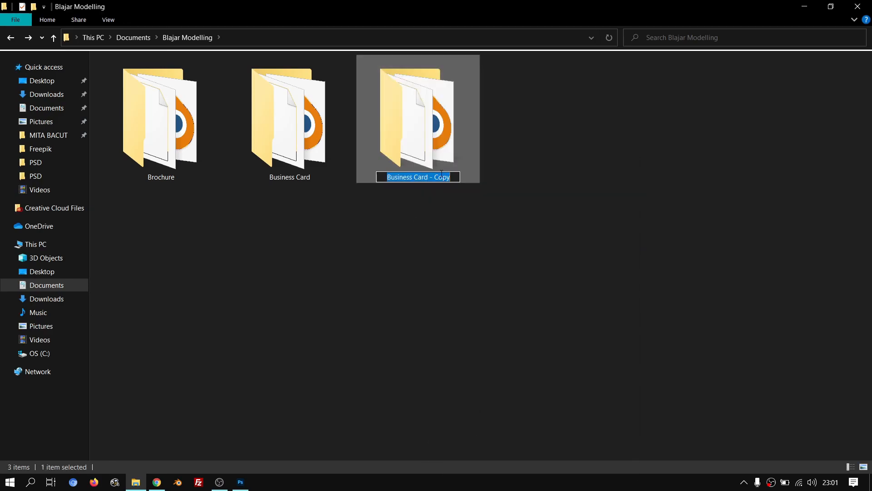
text(Ca)
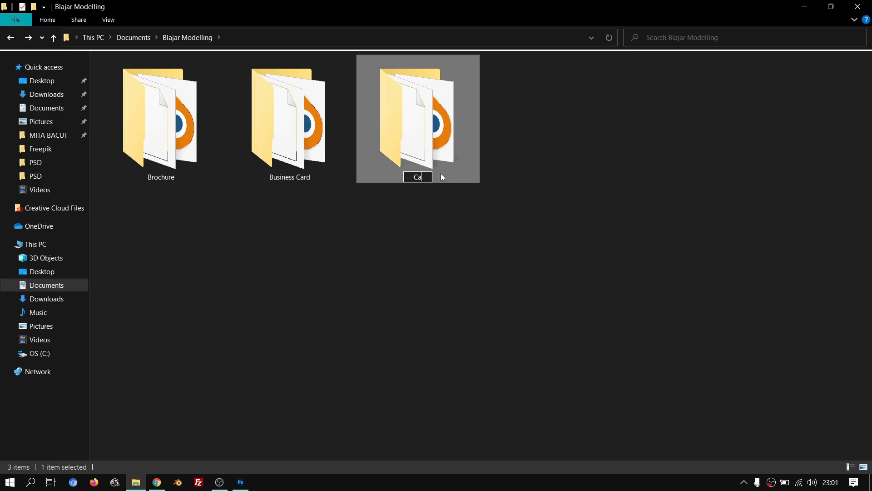
text(talog Brochure)
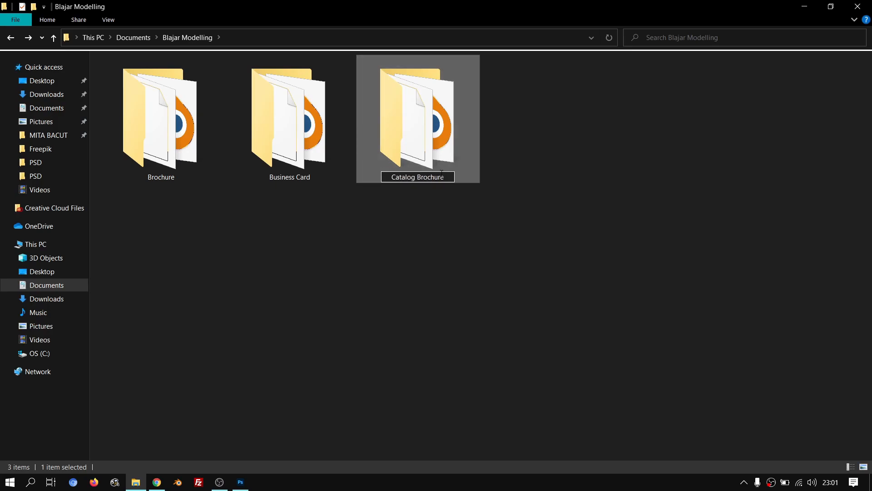
click(168, 158)
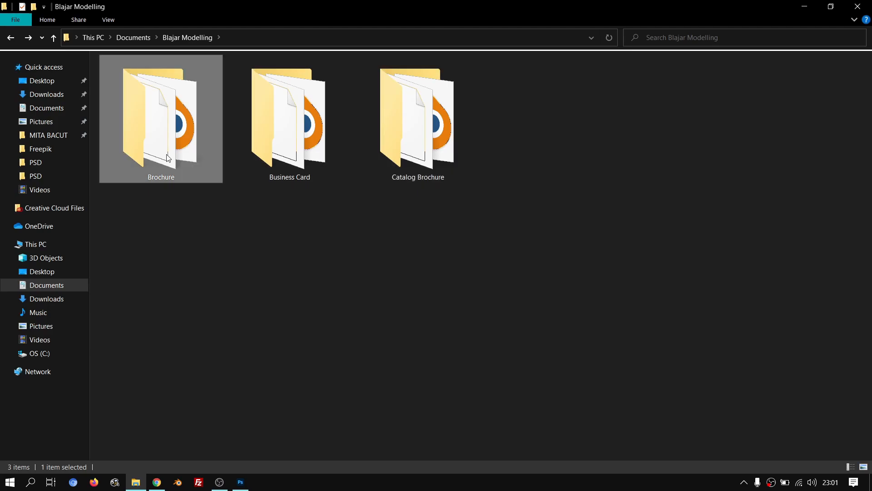
Step: In the Catalog Brochure folder, rename Business Card.blend as Catalog Brochure A4.blend
double_click(417, 132)
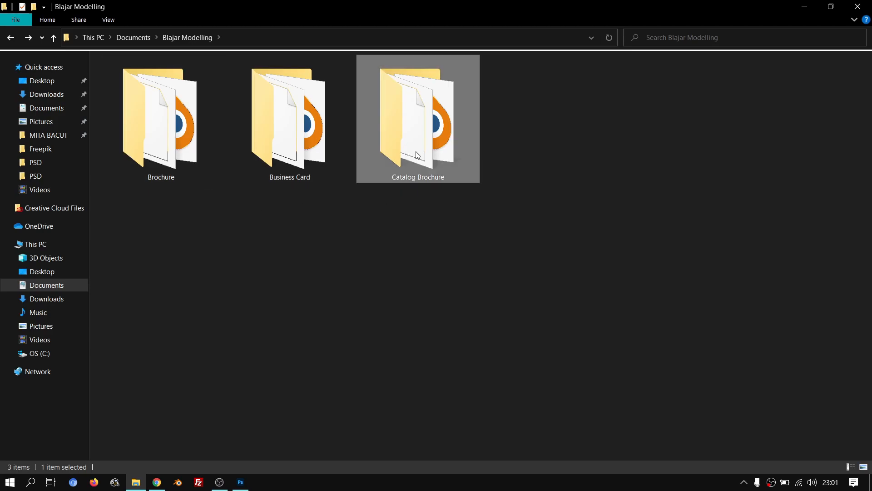
click(149, 77)
right_click(148, 78)
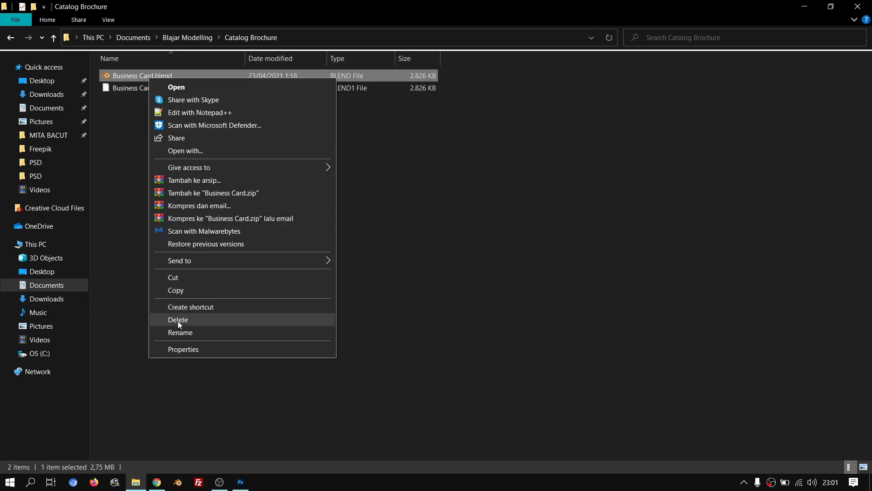
click(178, 332)
text(Catalo)
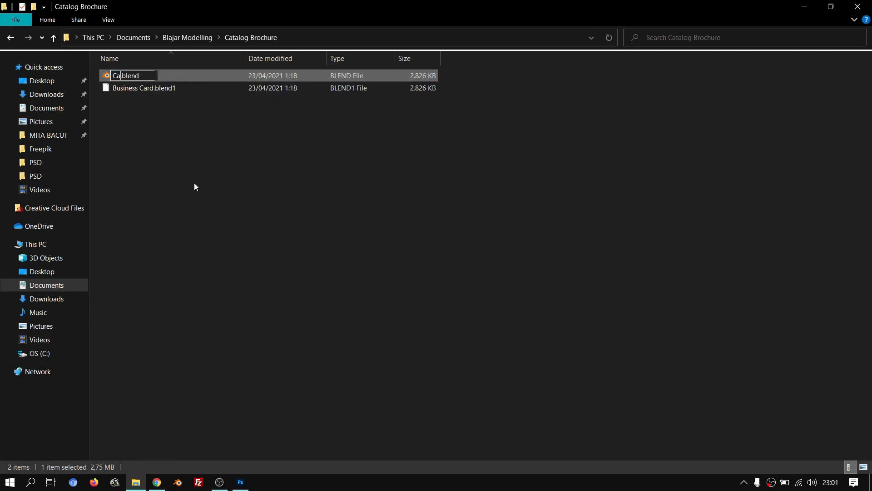
text(g Brochure )
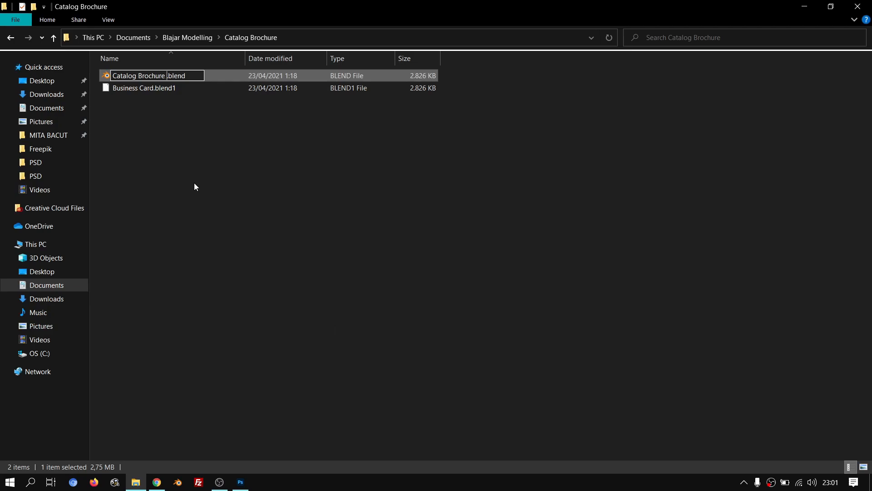
text(a4)
key(BackSpace)
text(A4)
key(Return)
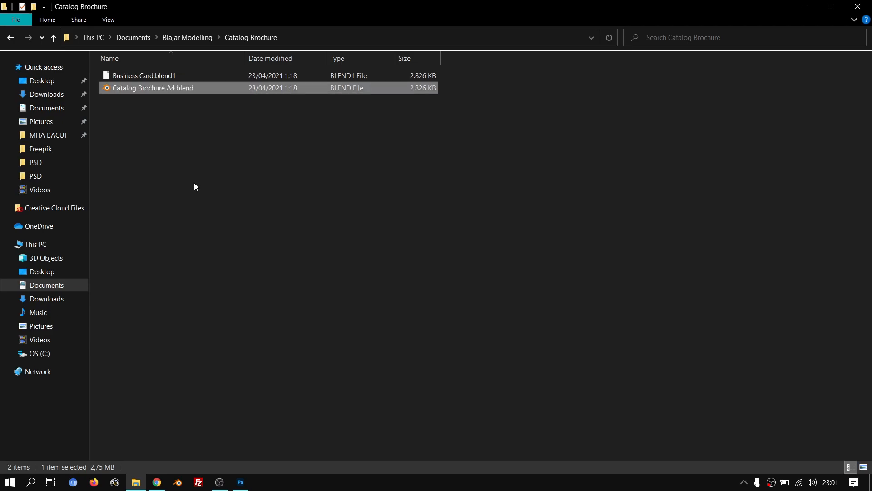
Step: Delete the leftover Business Card.blend1 backup and open Catalog Brochure A4.blend in Blender
click(159, 75)
key(Delete)
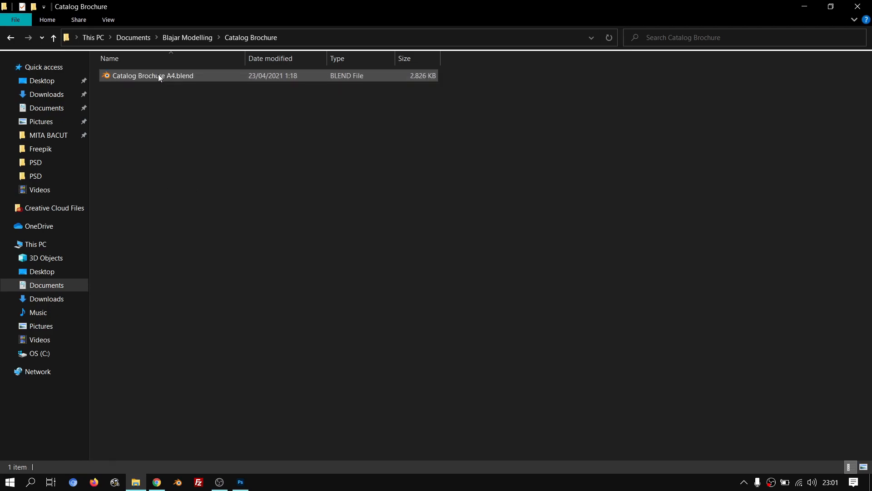
double_click(158, 75)
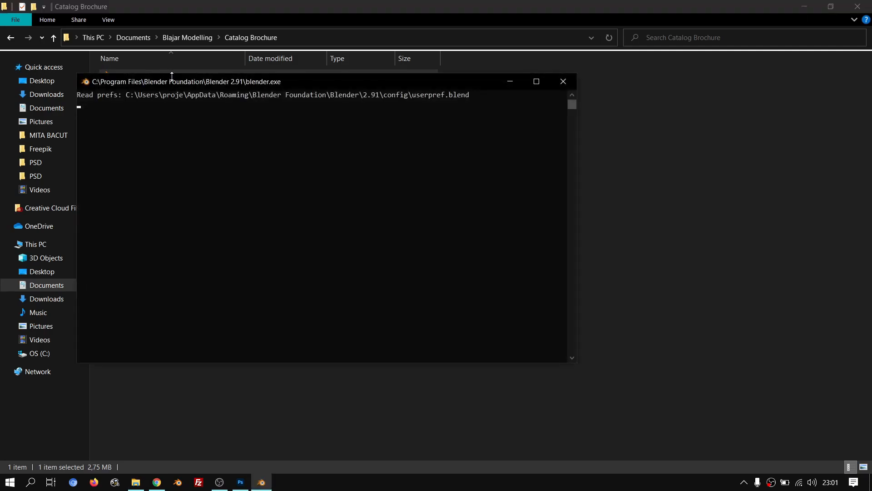
scroll(381, 154, down, 2)
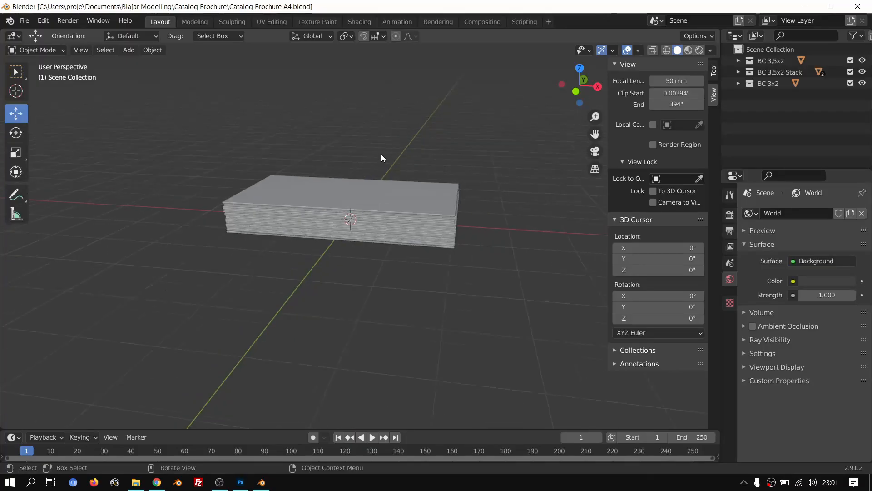
middle_drag(381, 154, 380, 185)
scroll(380, 185, down, 1)
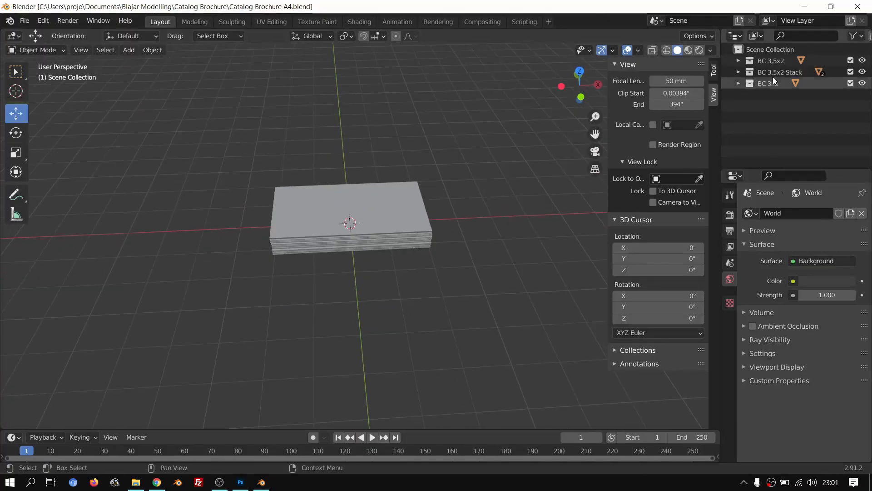
Step: Delete the BC 3,5x2, BC 3,5x2 Stack and BC 3x2 collections together with their objects
click(771, 62)
shift+click(768, 83)
right_click(773, 82)
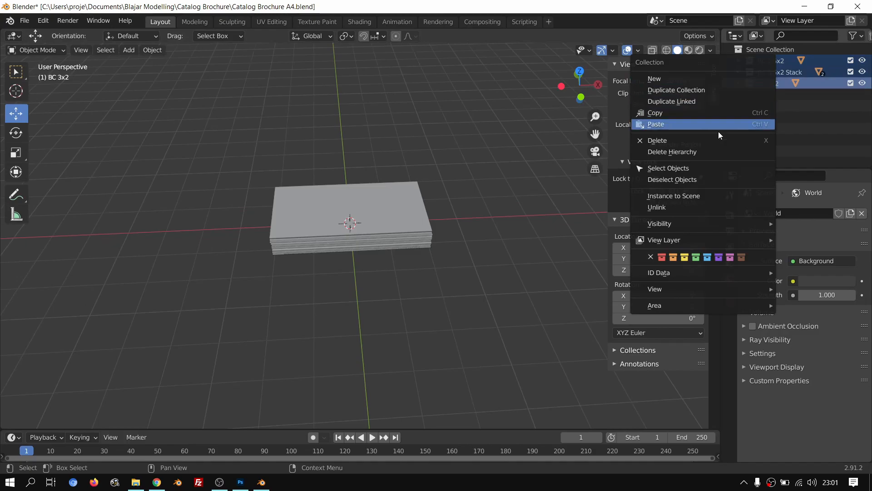
click(685, 151)
scroll(395, 220, up, 4)
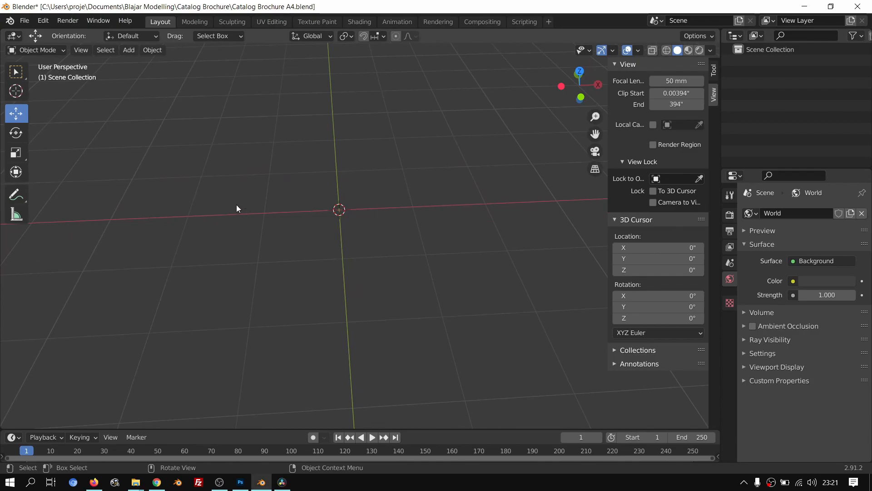
middle_drag(388, 186, 396, 204)
middle_drag(431, 230, 385, 232)
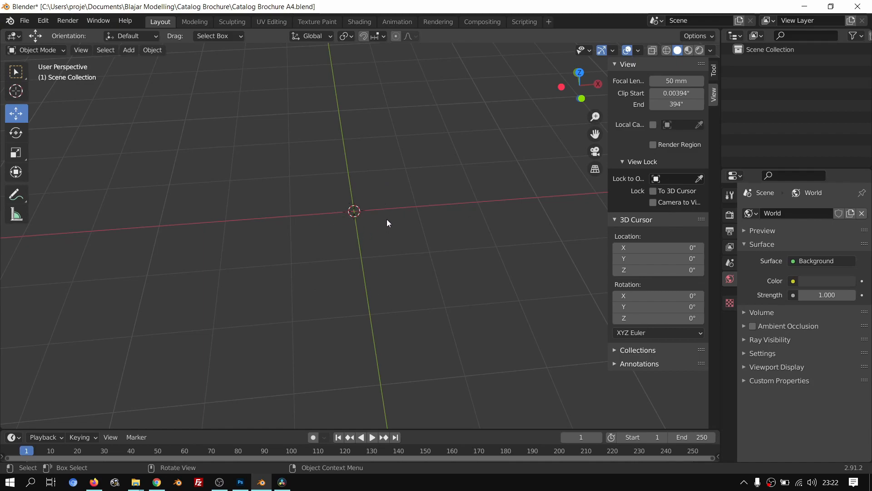
Step: Switch to Photoshop and start a new document from the A4 print preset, with its units set to inches
click(243, 483)
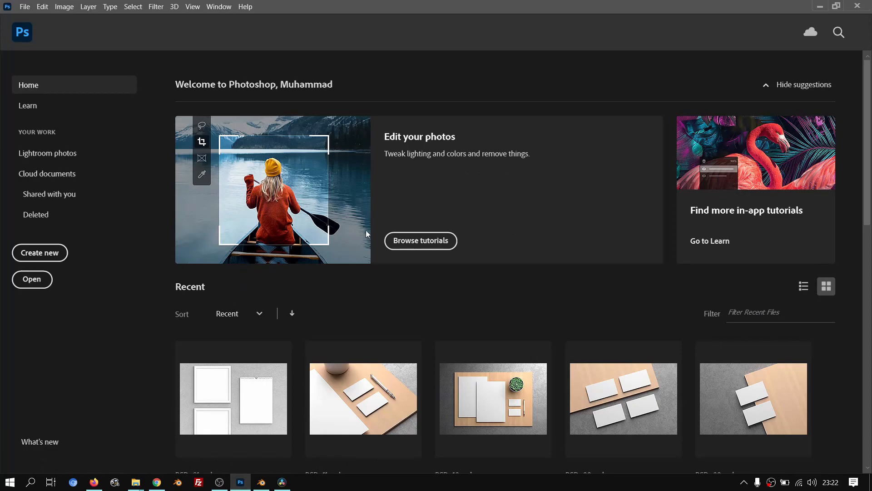
click(25, 7)
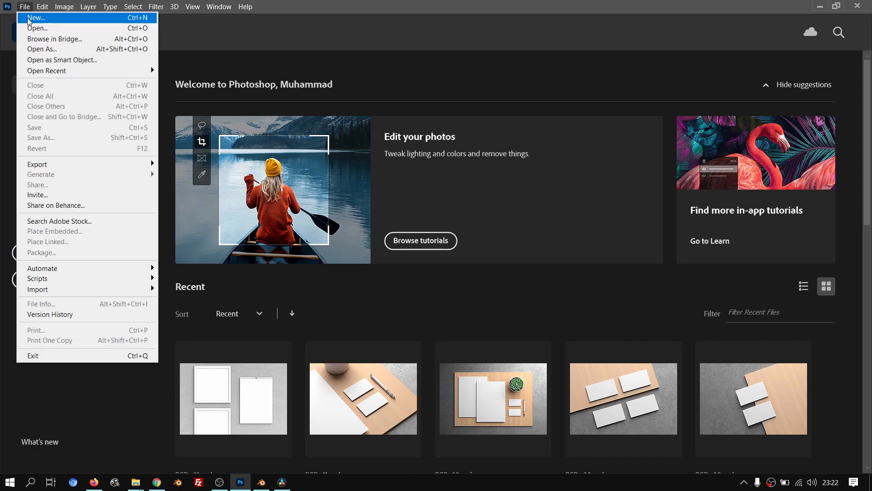
click(36, 18)
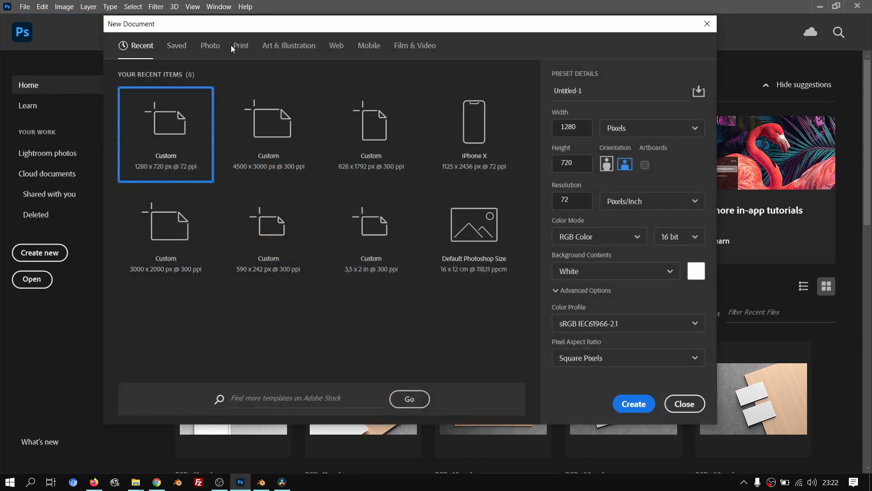
click(240, 46)
click(476, 167)
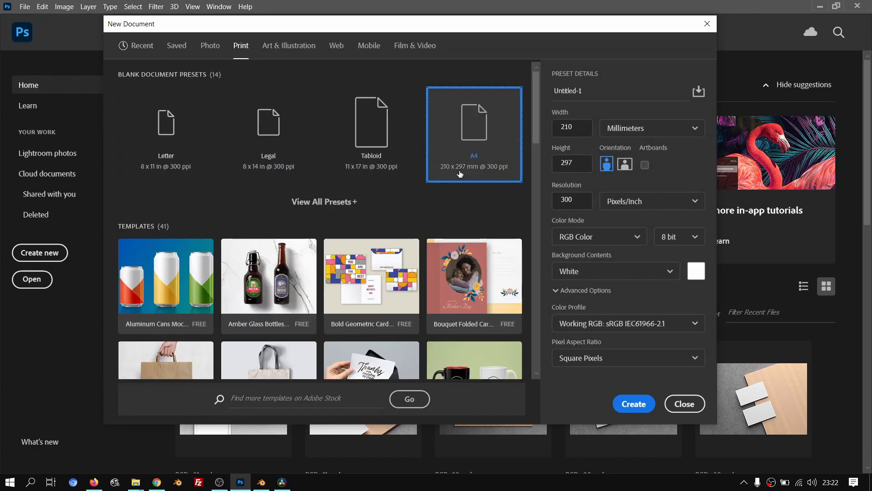
click(645, 128)
click(631, 169)
Step: Copy the A4 preset's width value of 8,268 inches
drag(579, 130, 548, 132)
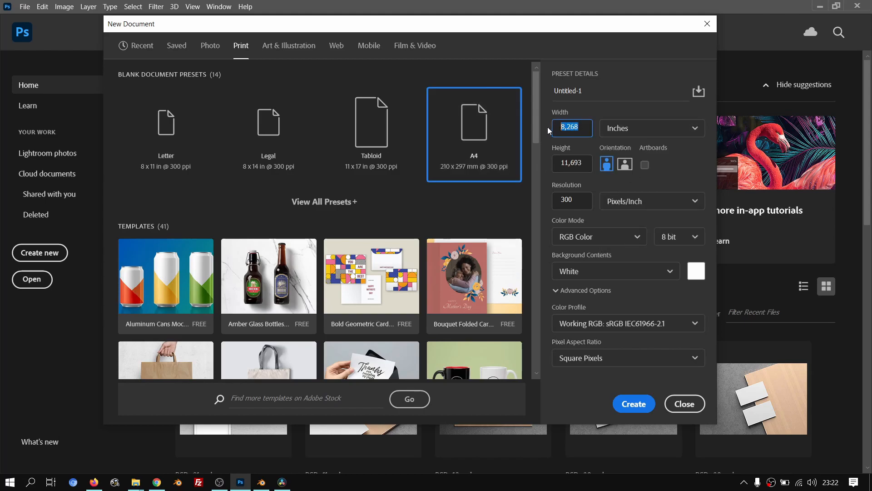
right_click(582, 131)
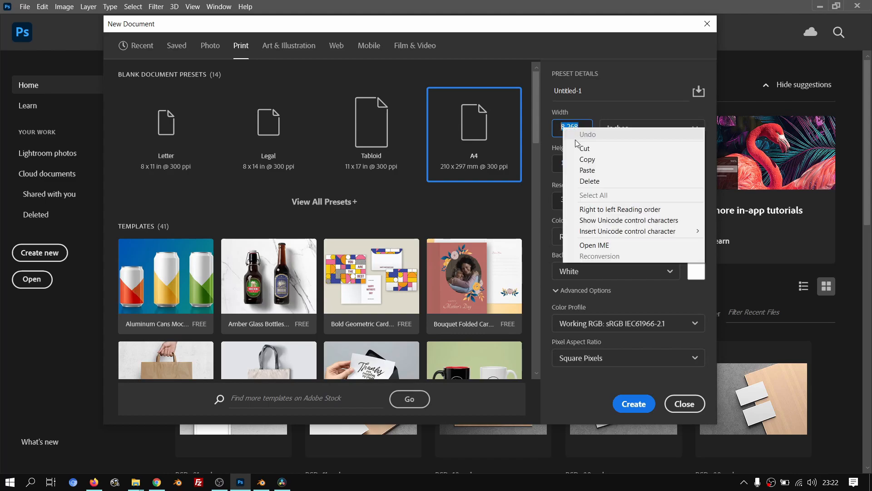
click(587, 159)
Step: Switch to Blender, add a plane at the origin and set its X dimension to 8.268 inches
key(alt+Tab)
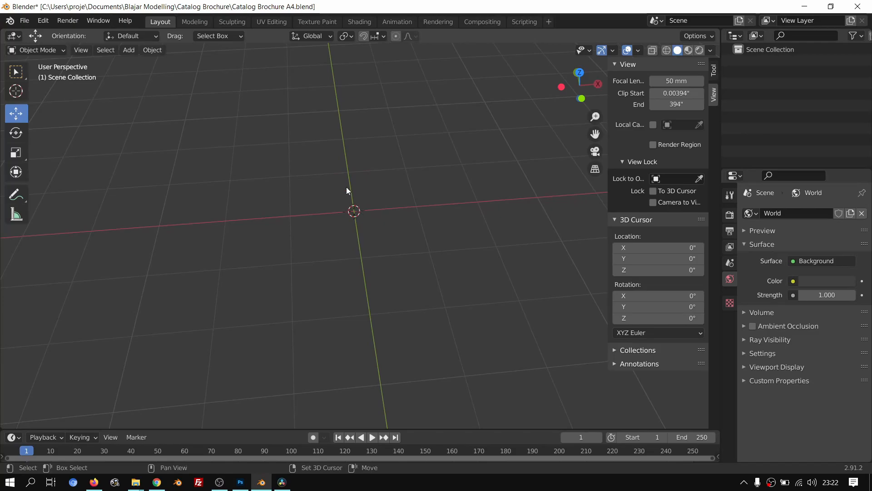
key(shift+a)
mouse_move(350, 187)
click(390, 184)
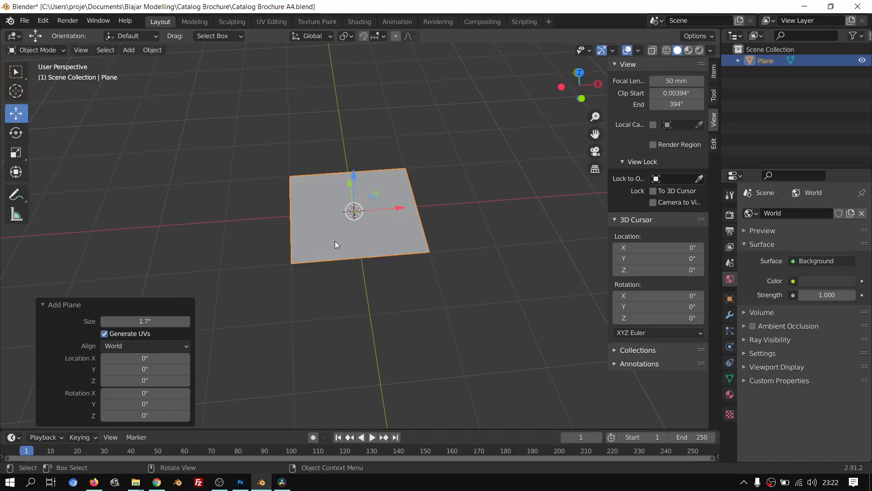
click(713, 71)
click(651, 245)
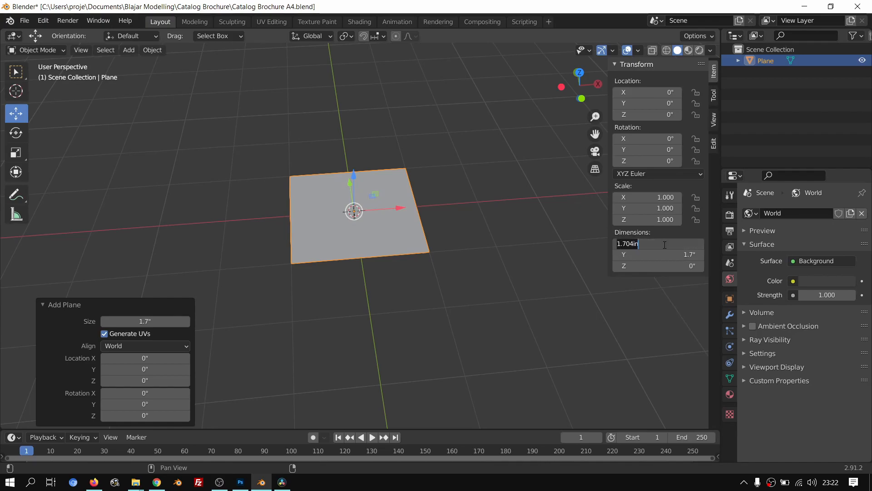
text(8,268)
key(Return)
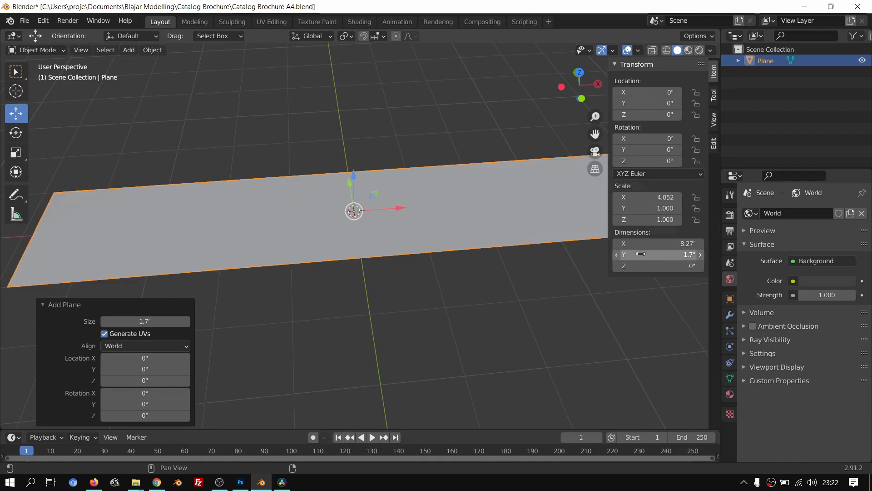
Step: Copy the A4 height from Photoshop and set the plane's Y dimension to 11.693 inches in Blender
key(alt+Tab)
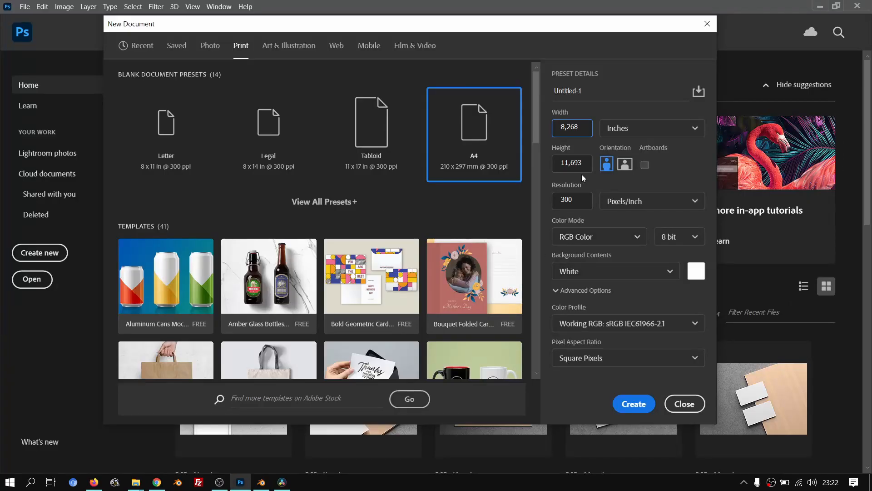
click(584, 165)
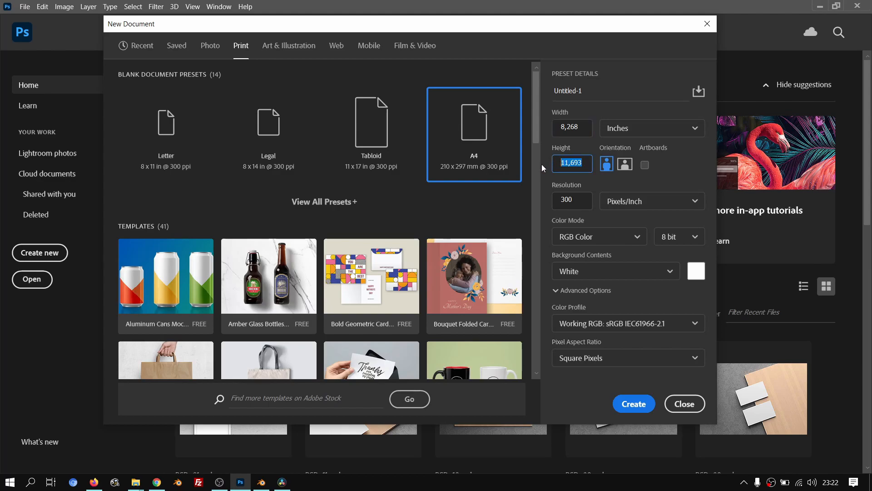
key(alt+Tab)
click(647, 255)
key(ctrl+v)
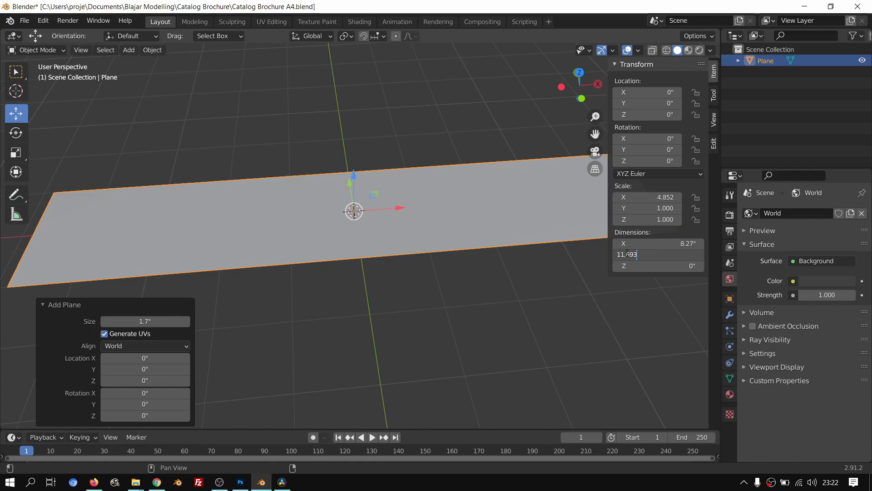
key(Return)
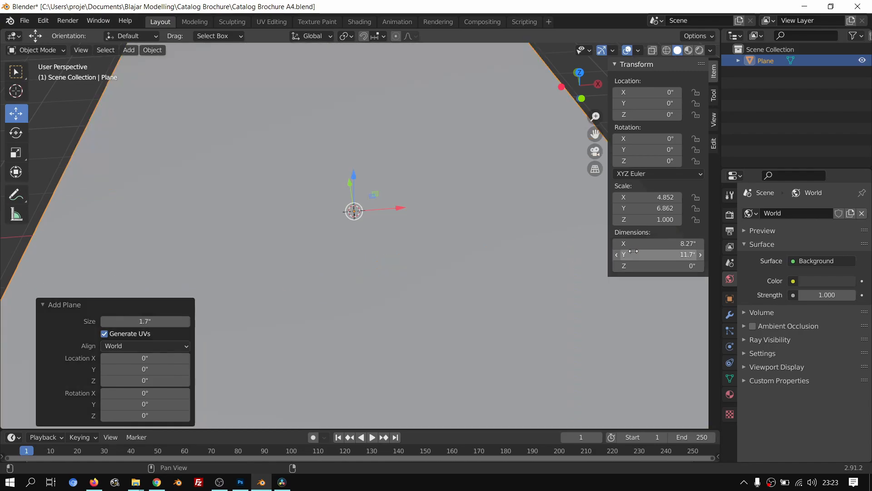
scroll(437, 204, down, 4)
middle_drag(478, 187, 487, 213)
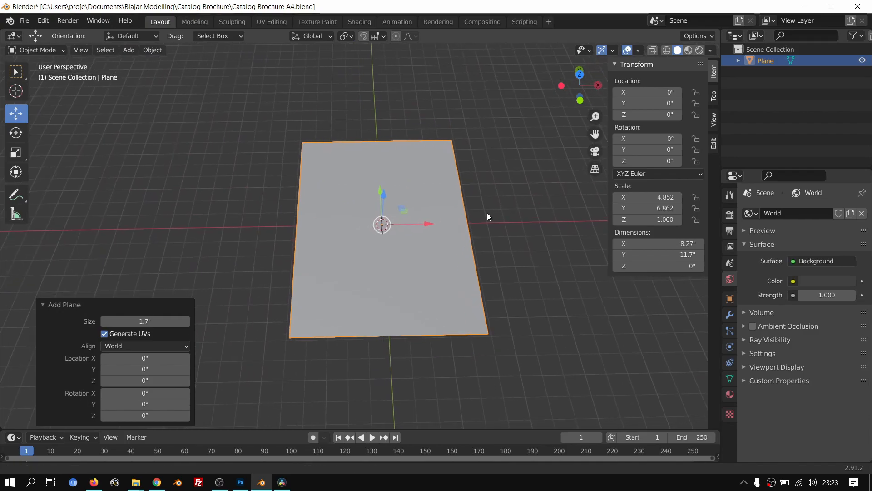
Step: Collapse the Add Plane settings and check the scene's unit settings
click(54, 305)
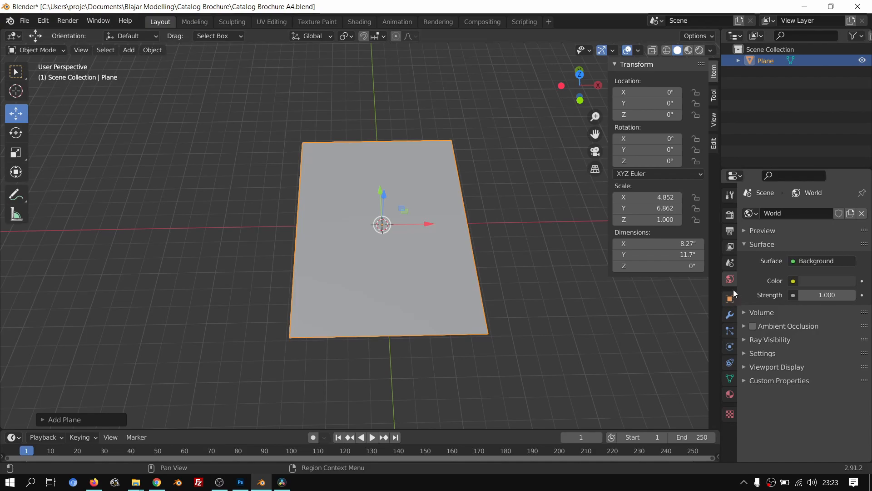
click(729, 246)
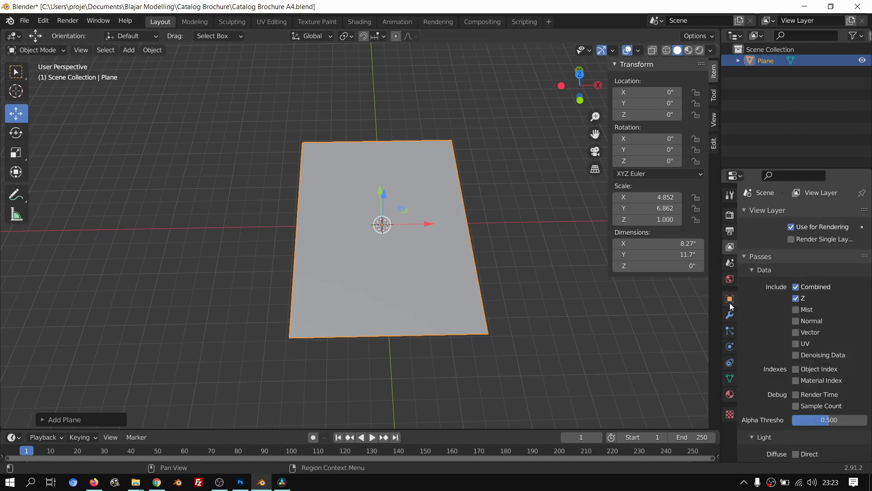
click(729, 315)
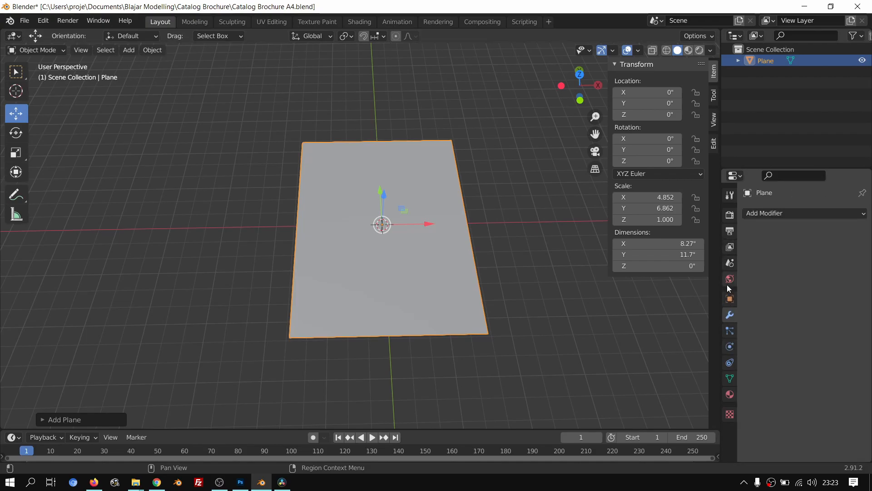
click(730, 263)
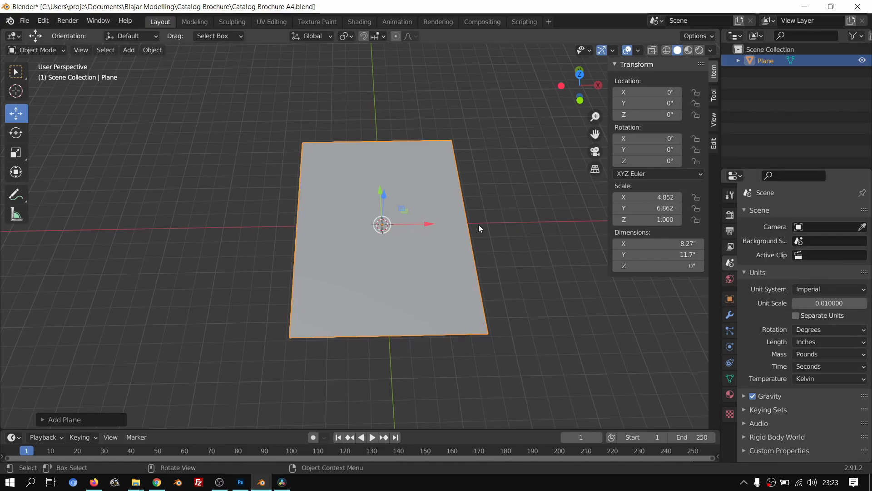
Step: Examine the open A4 brochure mockup reference image in Chrome and return to Blender
scroll(478, 224, up, 1)
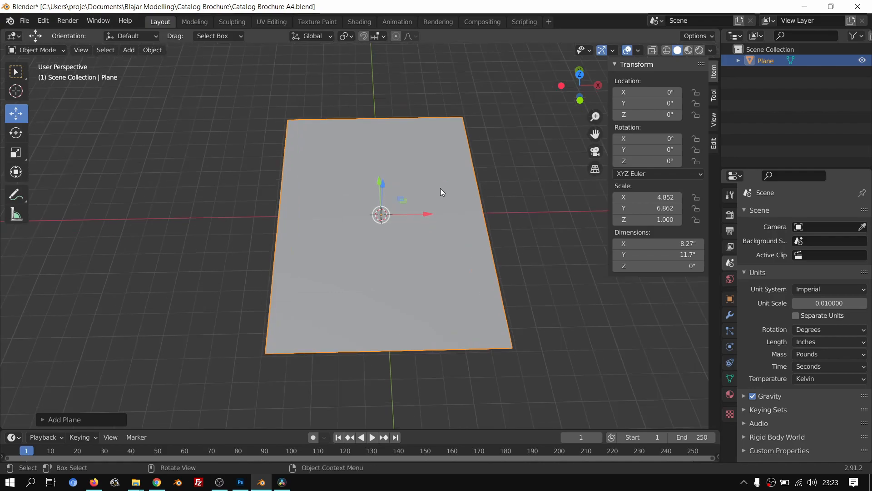
click(159, 483)
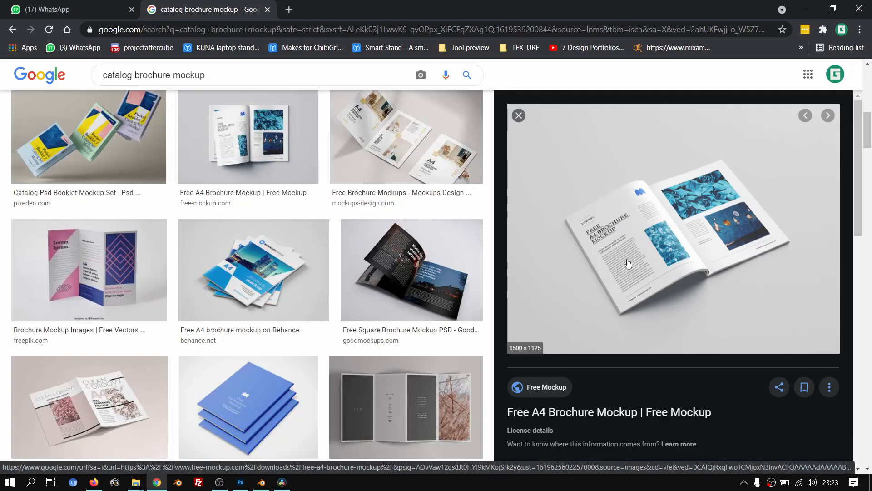
key(alt+Tab)
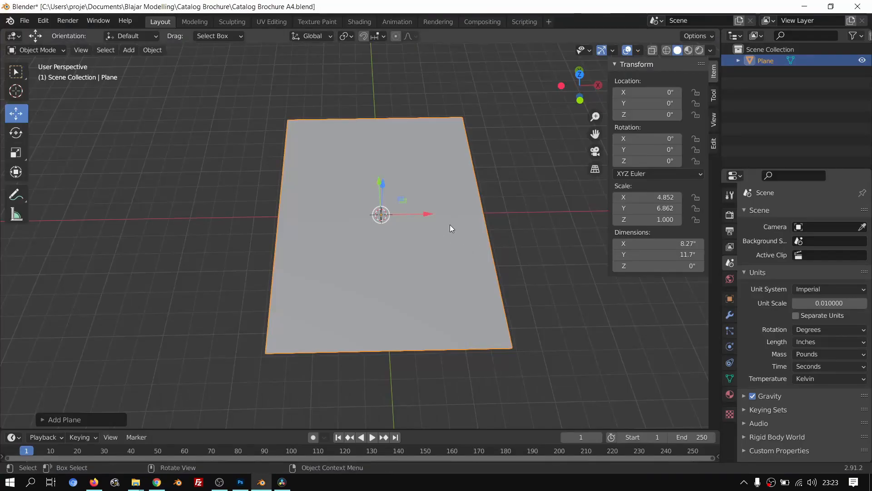
shift+middle_drag(450, 211, 441, 209)
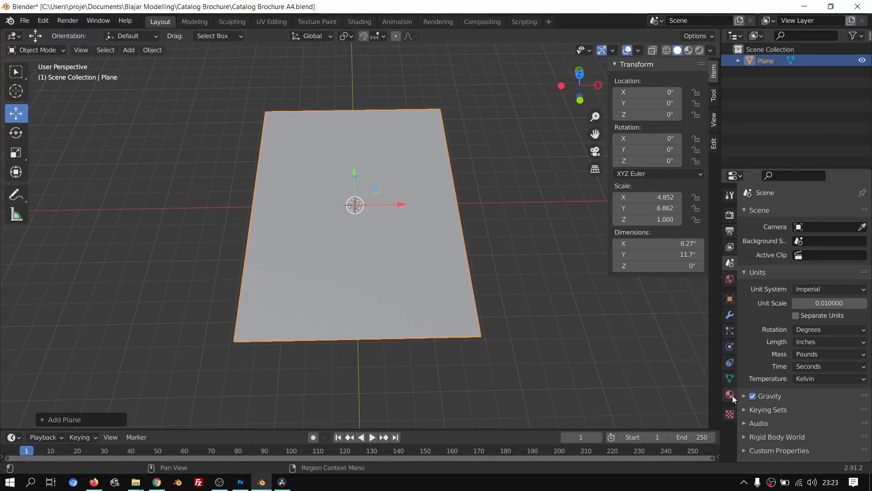
Step: Add an Array modifier to the plane to place a second page beside it along X
click(729, 315)
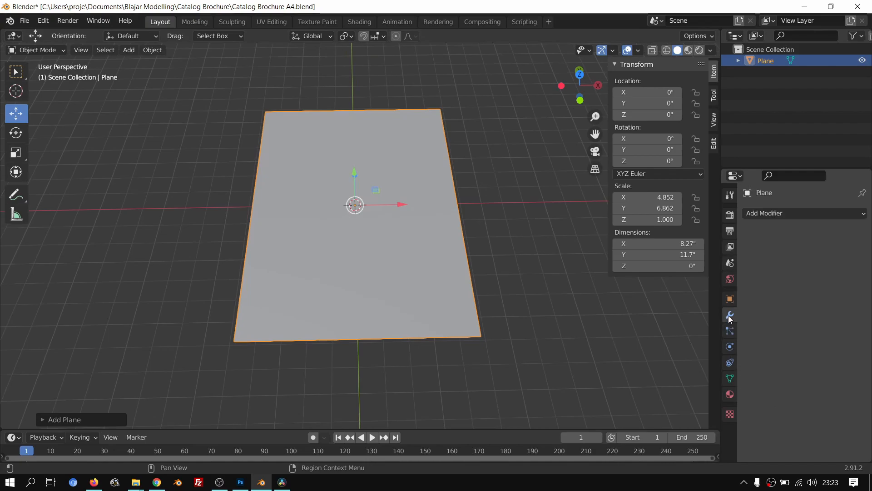
click(765, 214)
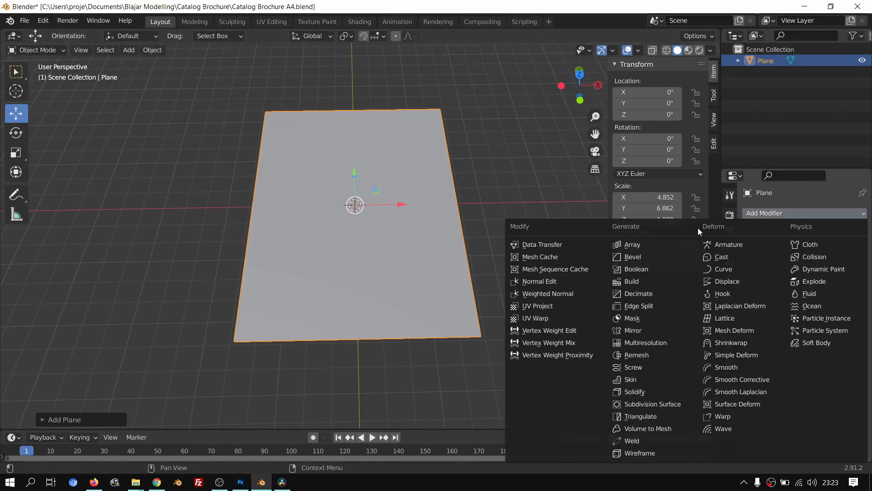
click(645, 244)
scroll(530, 264, down, 3)
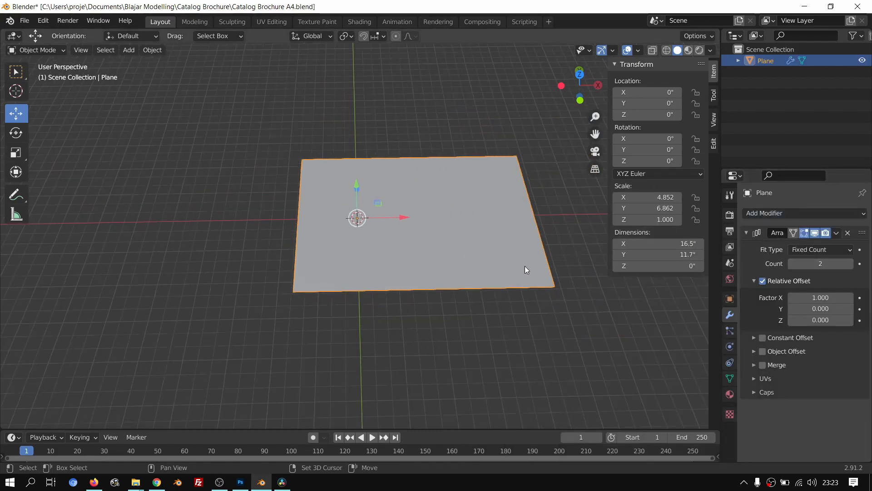
key(Tab)
key(Tab)
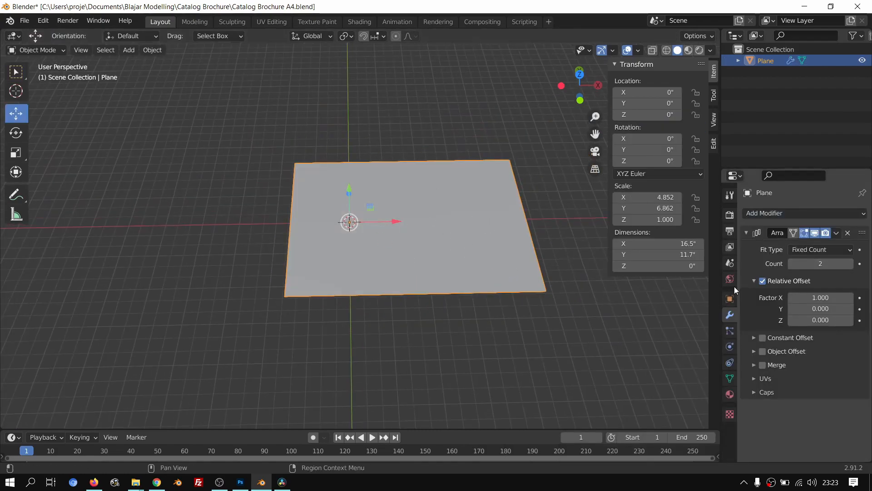
Step: Apply the Array modifier and select a vertex at the end of the seam between the two pages
click(838, 234)
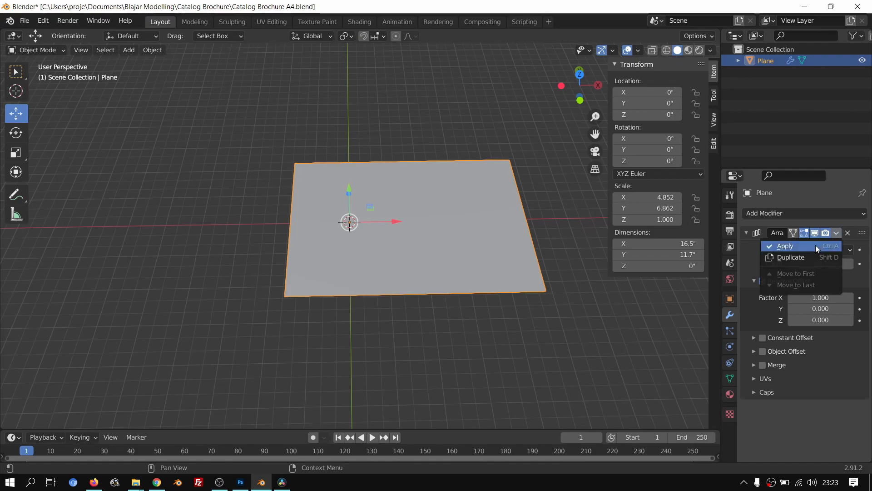
click(816, 244)
key(Tab)
scroll(376, 249, up, 3)
scroll(395, 218, down, 3)
scroll(428, 159, up, 4)
click(431, 94)
scroll(450, 122, down, 3)
middle_drag(452, 125, 436, 132)
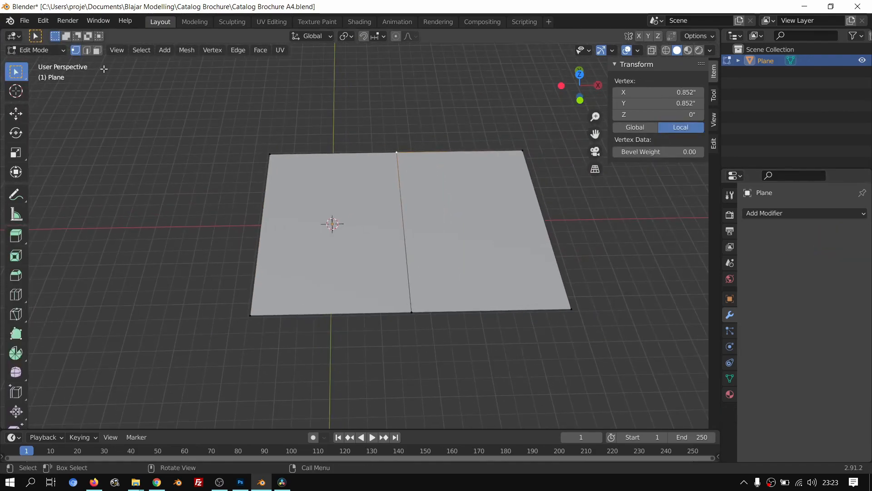
Step: Try to rip the middle edge between the two pages and undo the attempts
click(87, 50)
click(399, 231)
key(v)
right_click(426, 236)
key(ctrl+z)
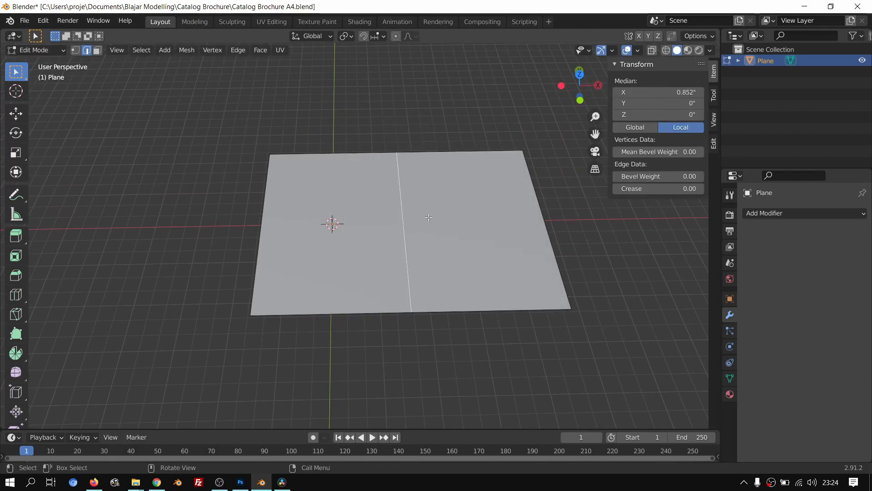
scroll(422, 227, up, 2)
key(v)
right_click(461, 215)
key(ctrl+z)
key(ctrl+z)
key(ctrl+z)
Step: Inspect the two-page mesh in Edit Mode and undo the applying of the Array modifier
key(a)
key(Tab)
key(Tab)
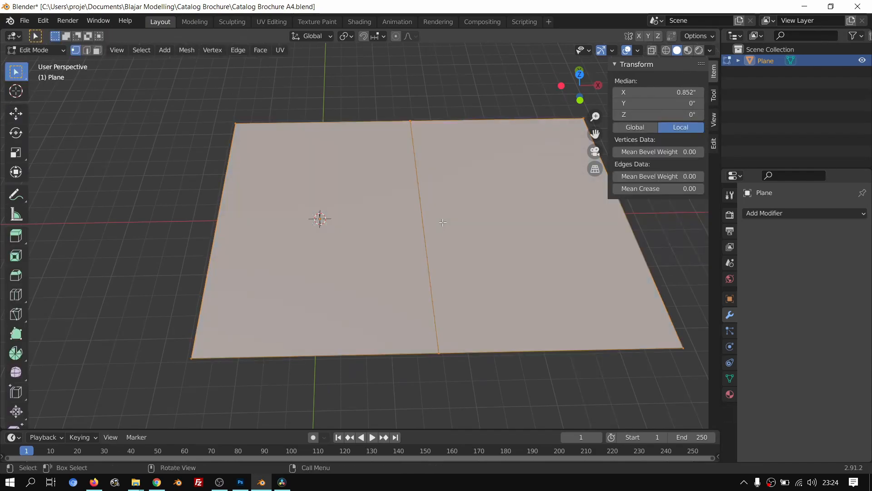
key(Tab)
key(Tab)
key(Tab)
key(Tab)
key(alt+a)
key(Tab)
key(Tab)
key(Tab)
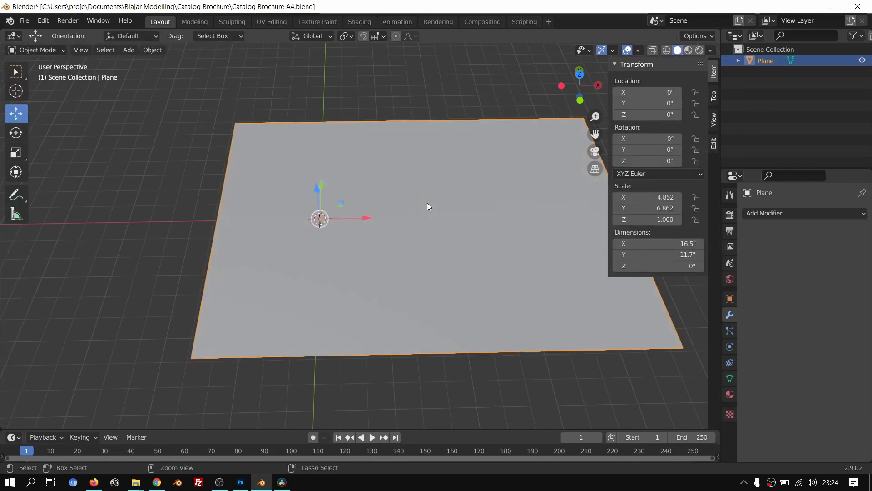
key(ctrl+z)
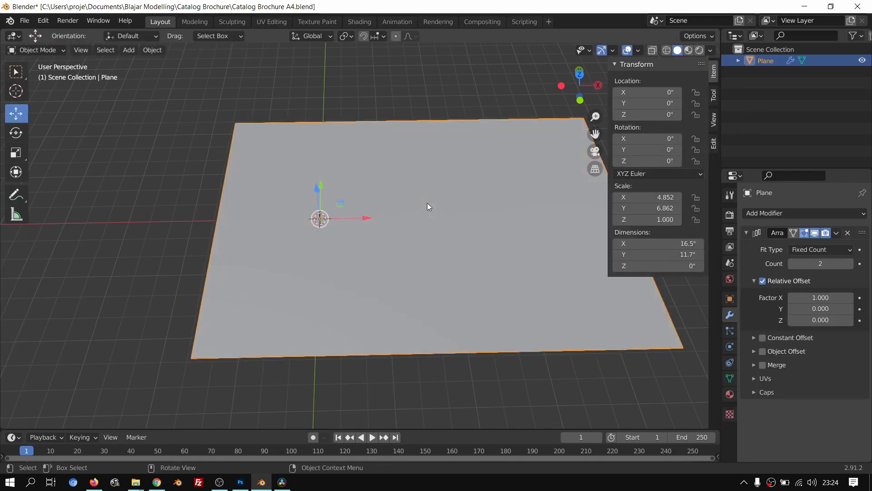
Step: Try the Array modifier's Merge option, check the page seam in Edit Mode, and turn Merge off again
shift+middle_drag(574, 285, 510, 285)
click(768, 369)
click(768, 368)
key(Tab)
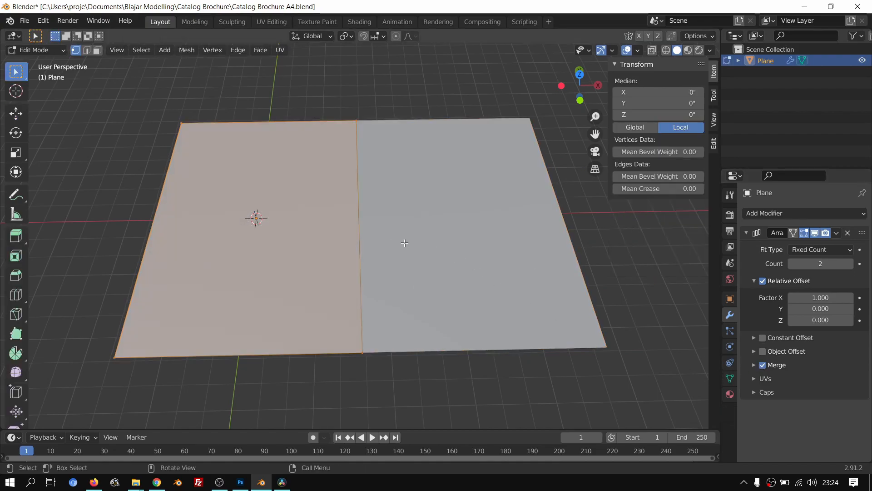
key(alt+a)
key(w)
click(763, 365)
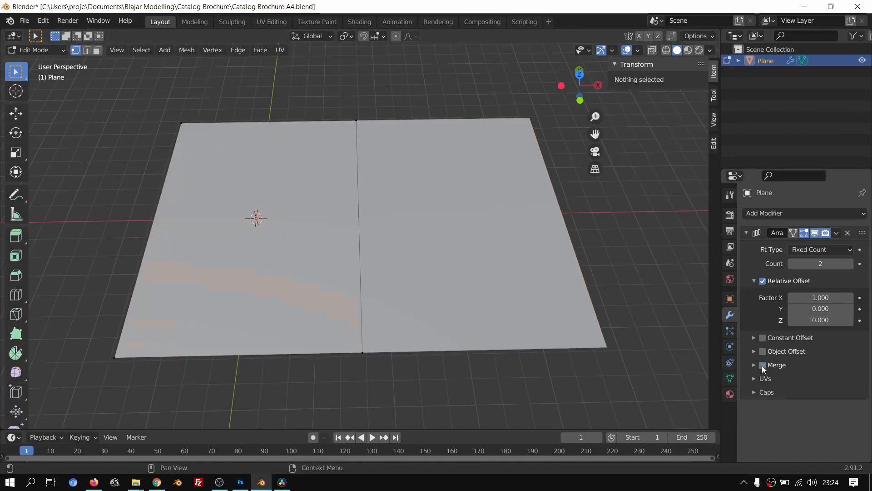
Step: Apply the Array modifier without Merge and test the page seam by moving its far vertex, then cancel the move
click(836, 232)
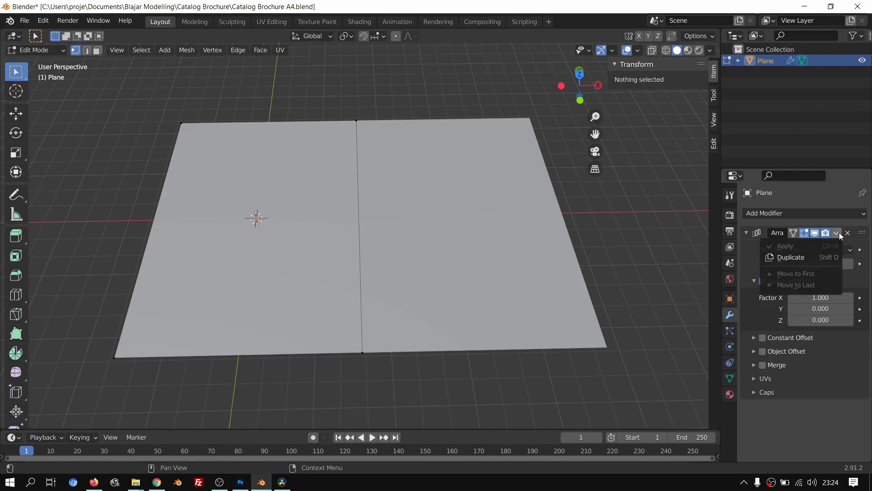
key(Tab)
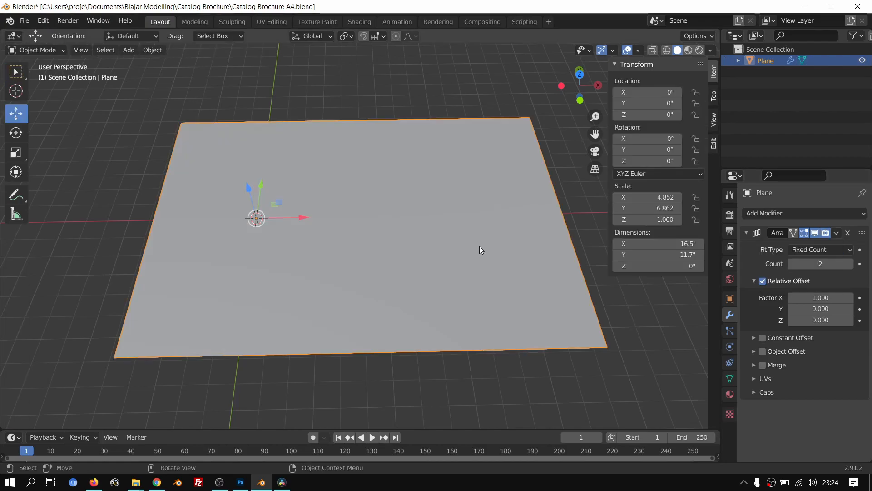
click(836, 232)
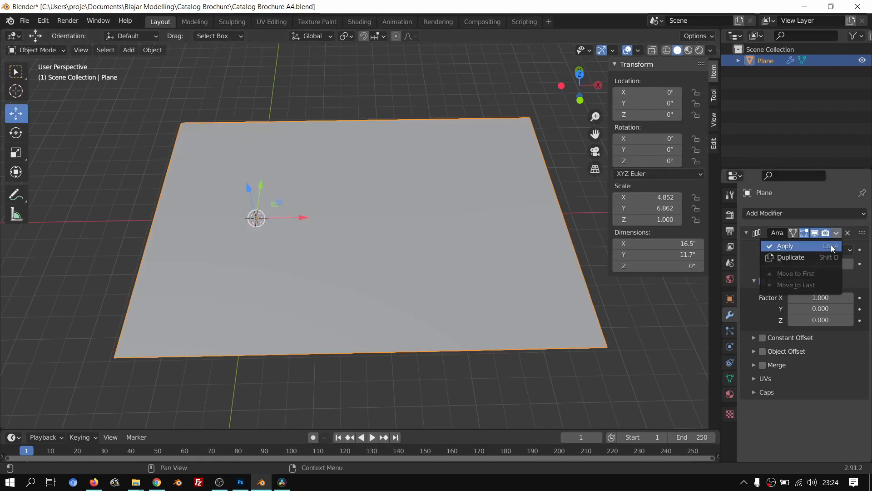
click(790, 246)
key(Tab)
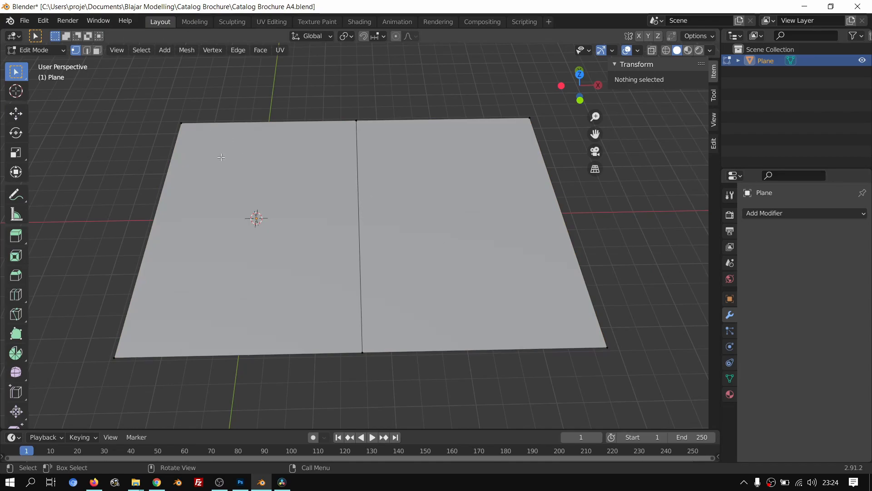
click(374, 120)
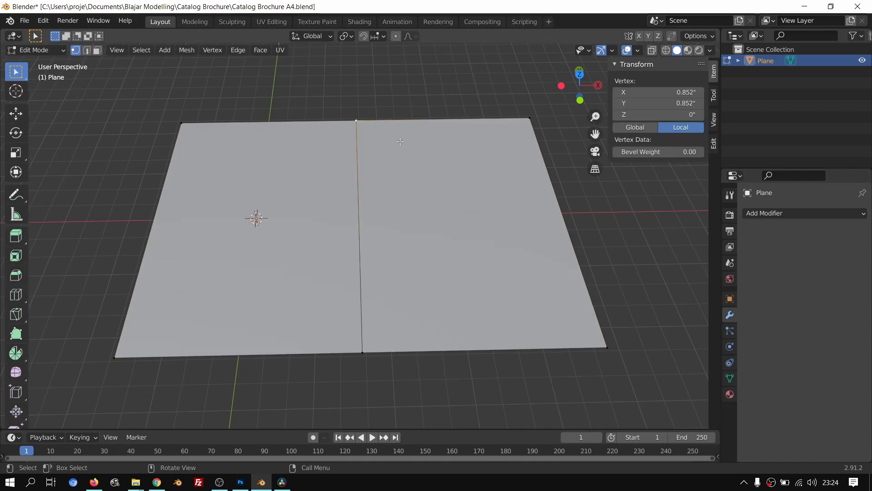
key(g)
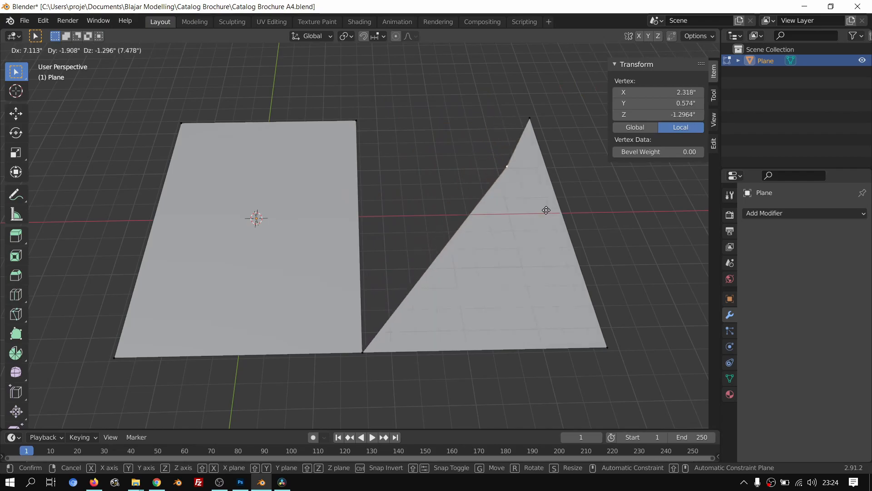
key(Escape)
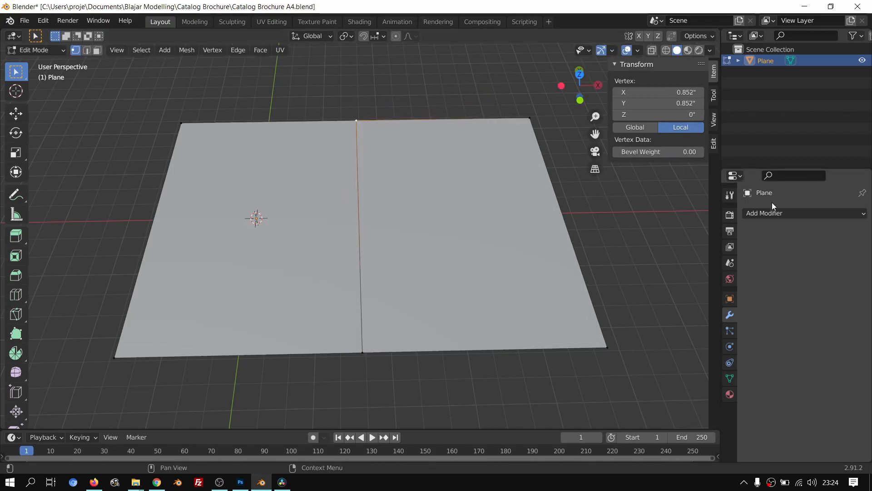
Step: Undo the applying of the Array modifier
key(Tab)
key(ctrl+z)
key(ctrl+z)
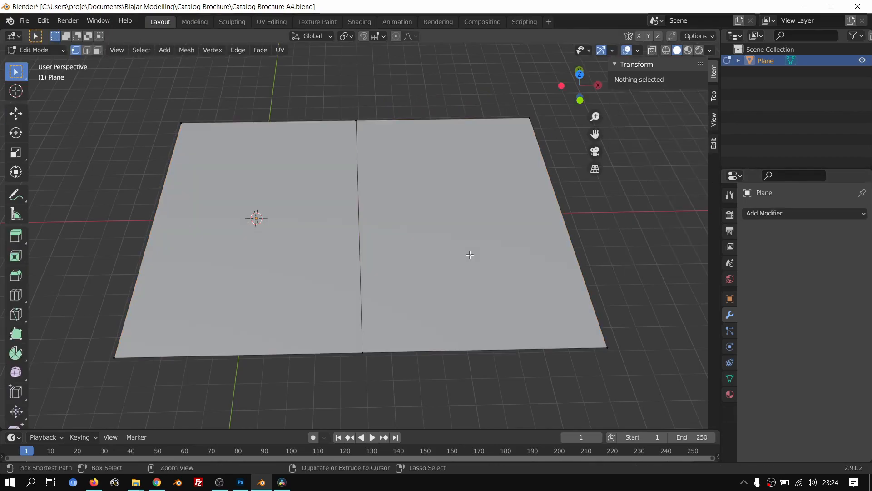
key(ctrl+z)
key(ctrl+z)
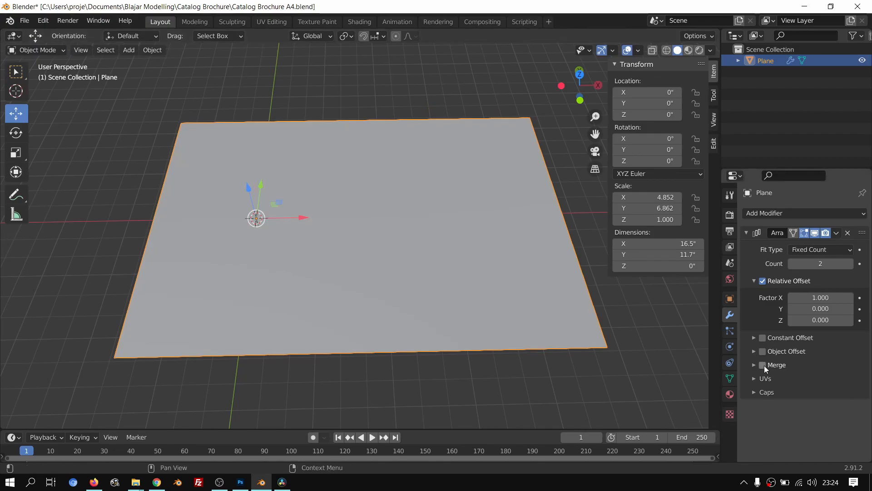
Step: Enable Merge on the Array modifier and apply the modifier to the two-page plane
click(764, 365)
click(836, 233)
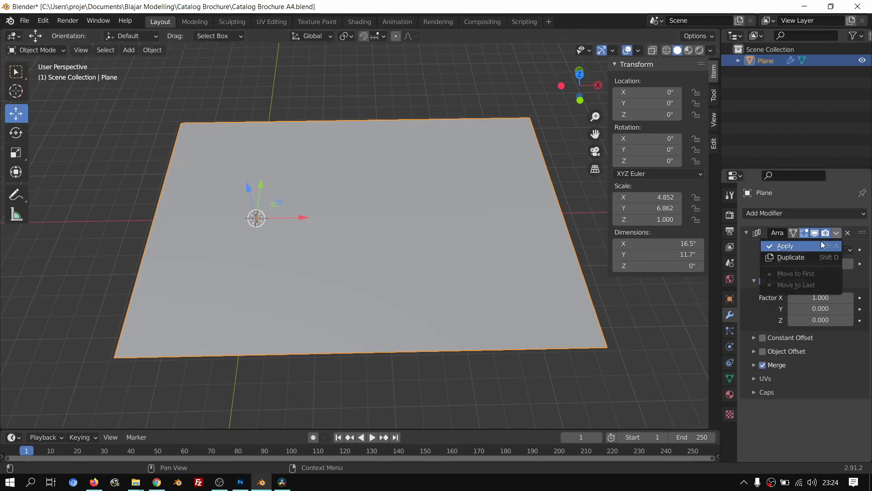
click(813, 248)
Step: Test in Edit Mode whether the pages are joined by moving the seam's far vertex, and cancel the move
key(Tab)
click(357, 119)
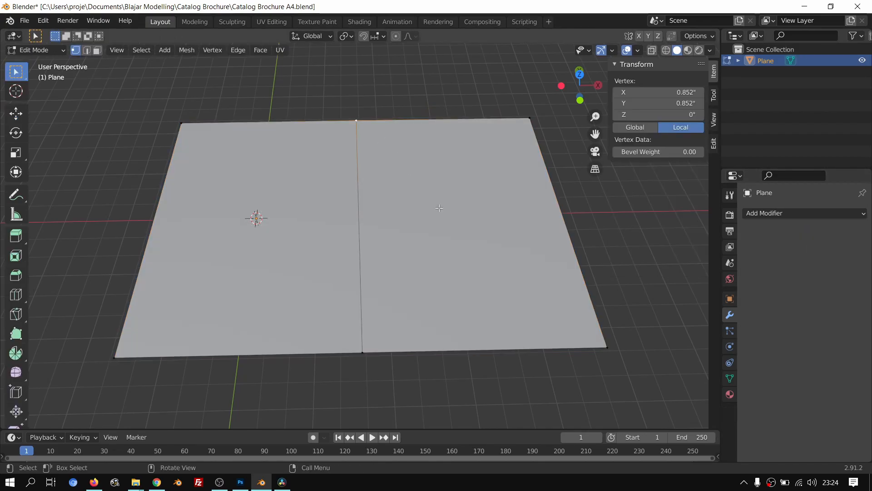
key(g)
key(Escape)
scroll(418, 228, down, 5)
middle_drag(418, 229, 440, 213)
key(Tab)
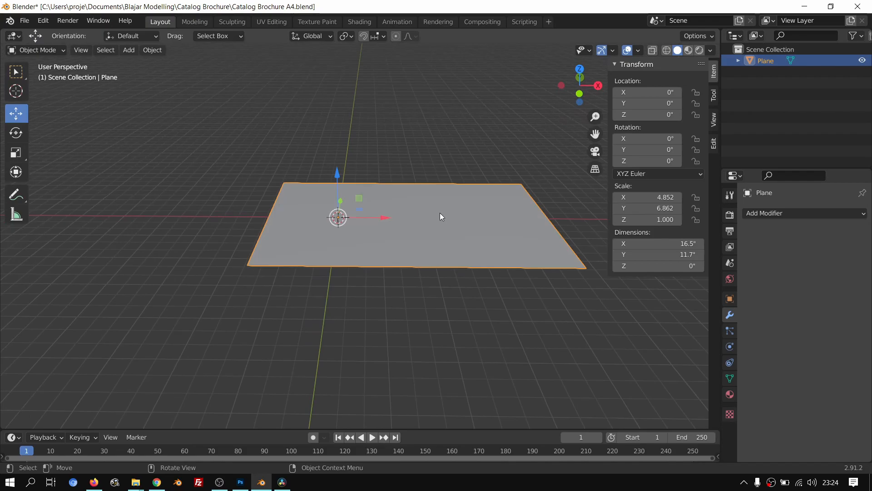
Step: Check the open A4 brochure mockup picture in the Chrome browser and return to the plane in Blender
middle_drag(337, 218, 409, 217)
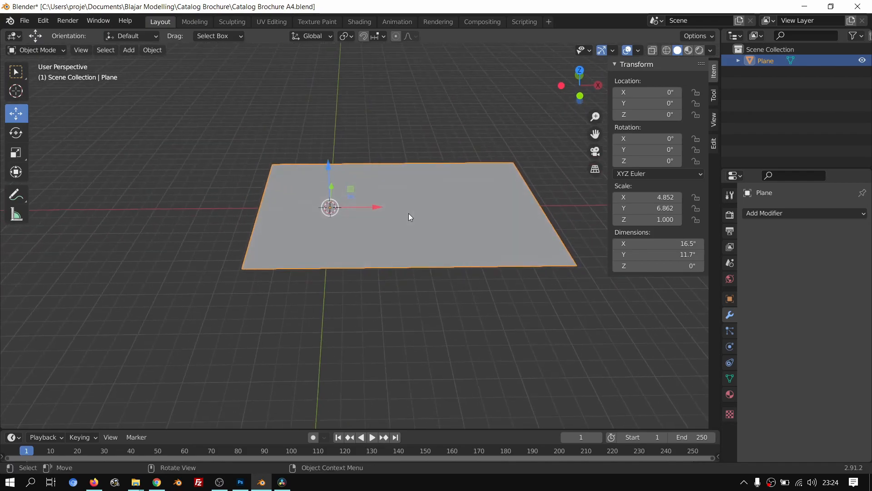
key(alt+Tab)
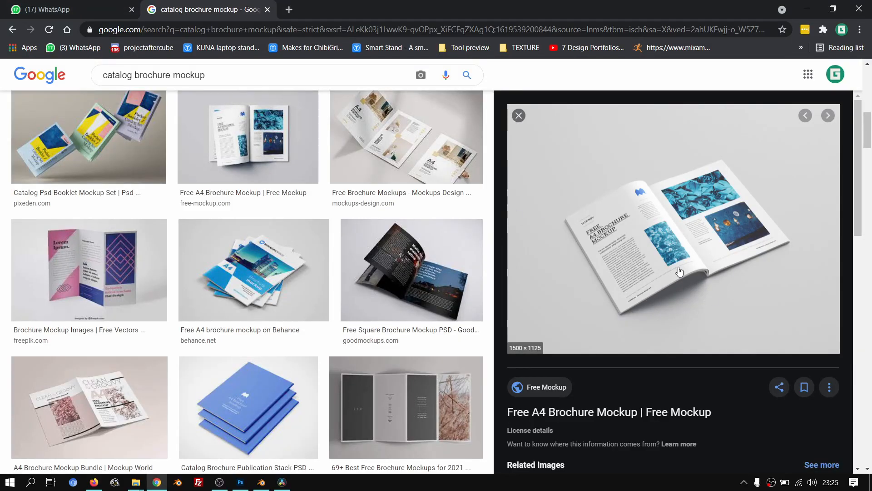
key(alt+Tab)
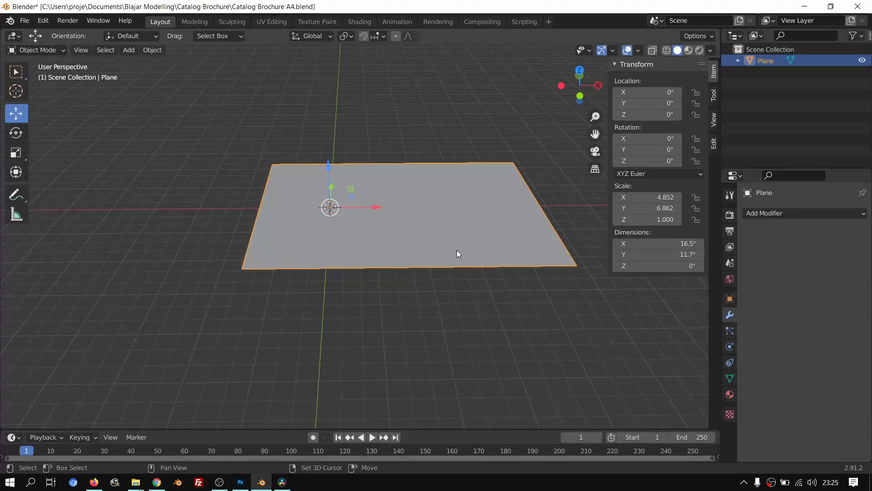
middle_drag(457, 250, 441, 255)
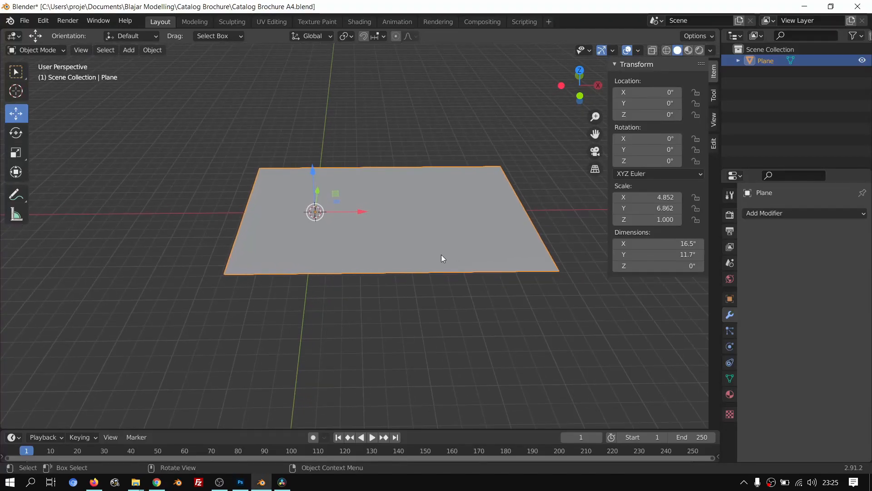
middle_drag(361, 251, 448, 269)
Step: Select the whole two-page mesh in Edit Mode, inspect it from several angles, and return to Object Mode
key(Tab)
key(q)
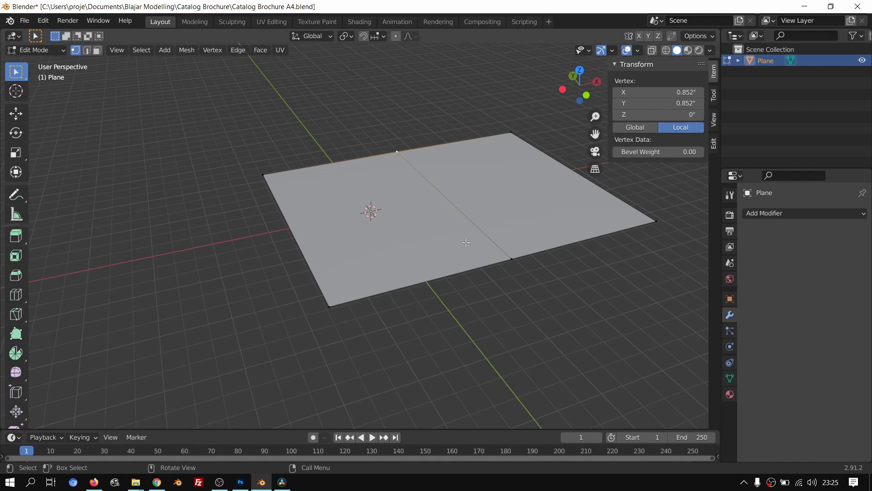
click(406, 306)
key(a)
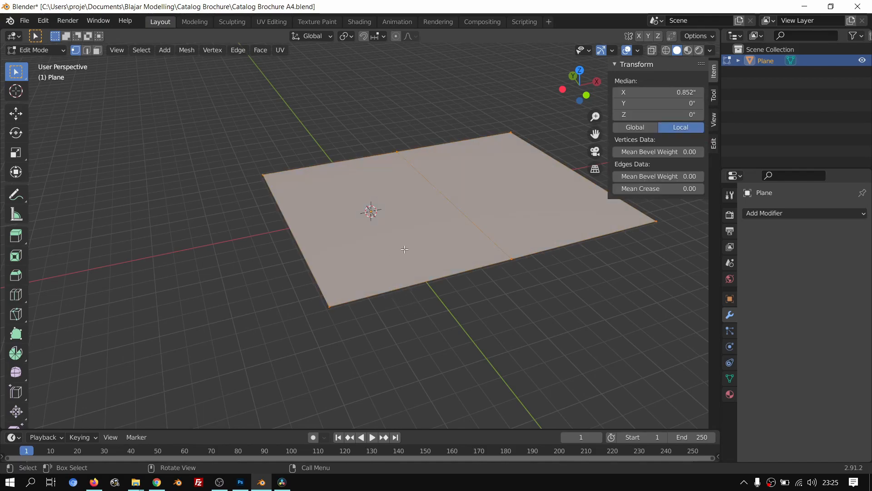
scroll(400, 249, up, 4)
shift+middle_drag(503, 258, 449, 277)
middle_drag(449, 278, 440, 280)
scroll(438, 275, down, 5)
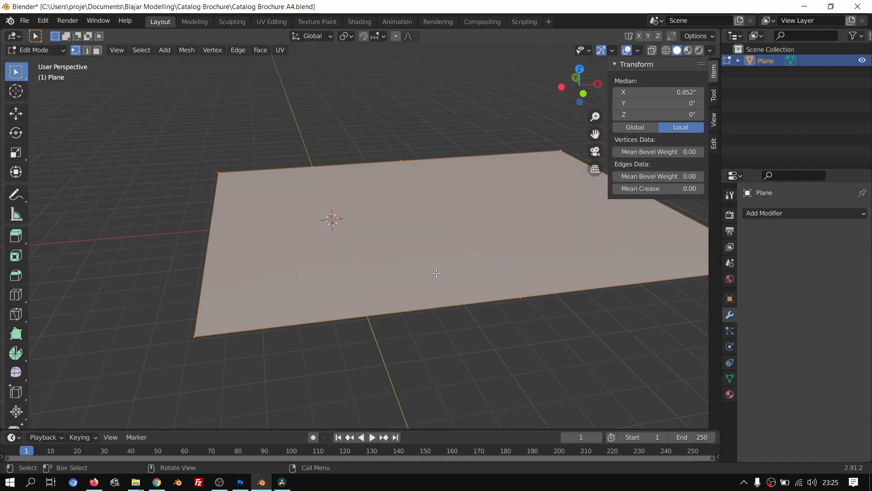
key(Tab)
scroll(458, 263, down, 2)
scroll(440, 227, up, 3)
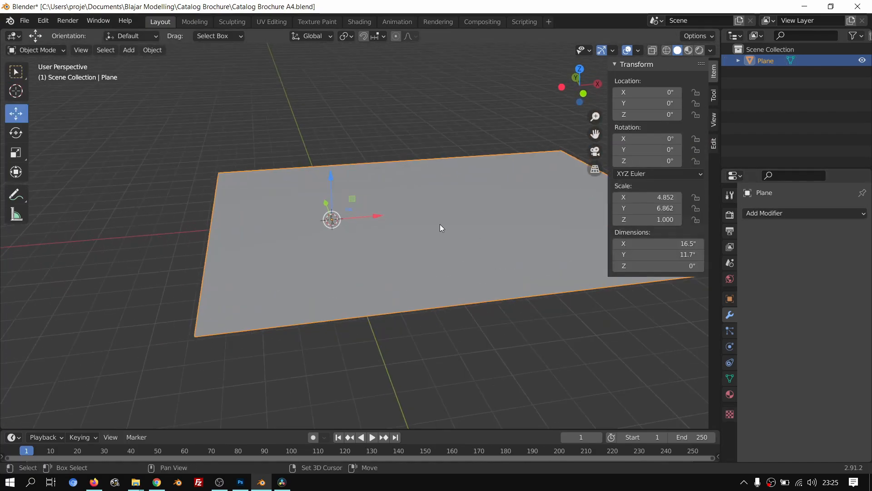
key(Tab)
middle_drag(359, 173, 356, 200)
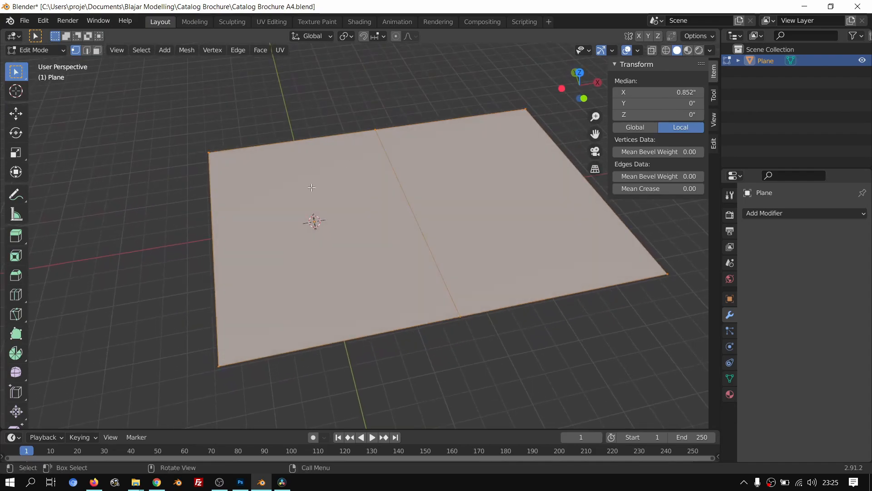
scroll(272, 221, up, 1)
scroll(382, 221, down, 1)
key(Tab)
Step: Add a Subdivision Surface modifier to the two-page plane
click(764, 213)
click(772, 210)
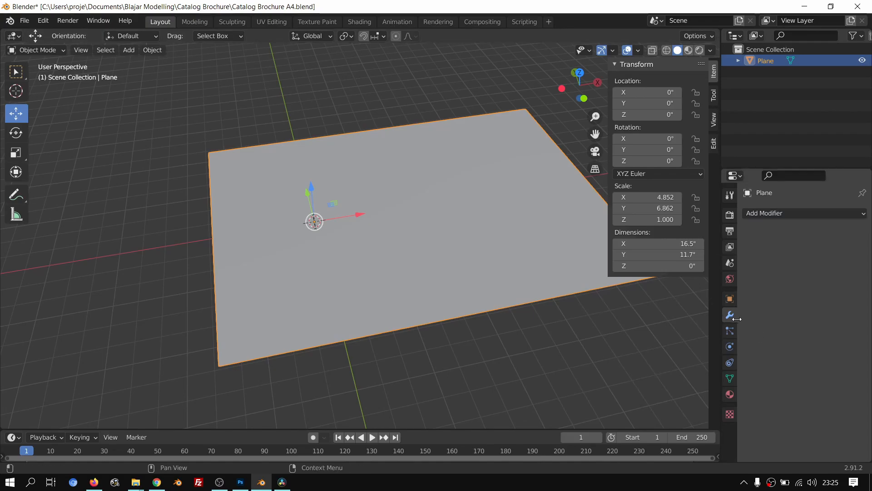
click(770, 214)
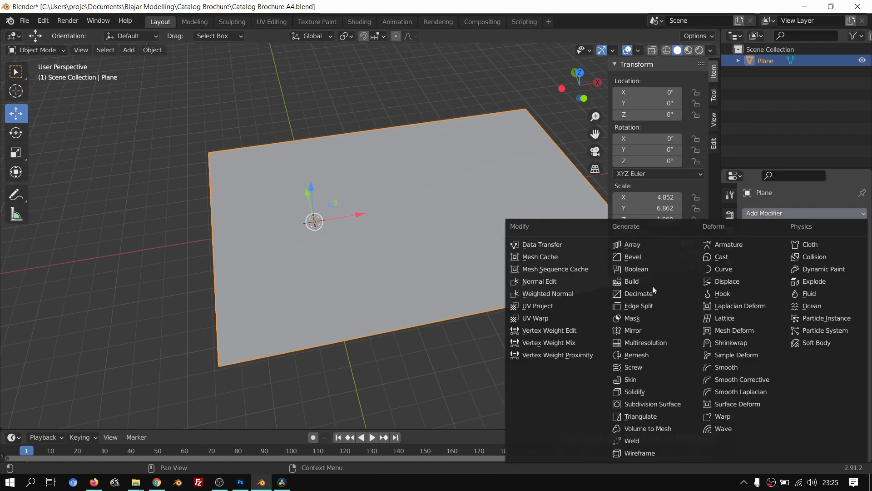
click(633, 404)
Step: Set the Subdivision Surface levels to 4 for the viewport and 3 for render, without a keyframe on the levels
click(859, 263)
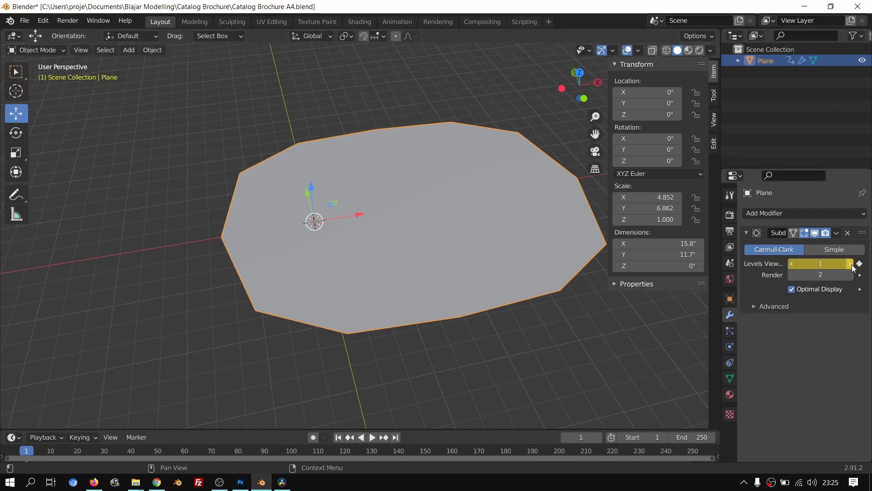
click(852, 265)
key(ctrl+z)
click(859, 264)
click(850, 263)
click(850, 264)
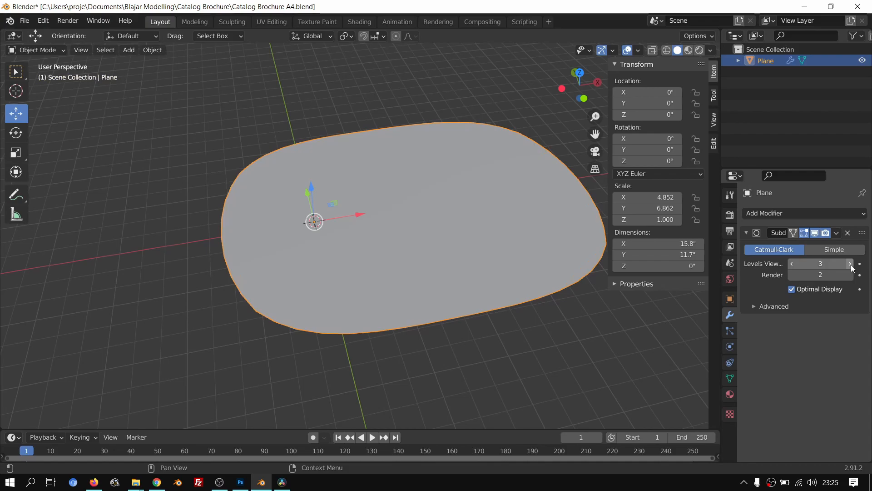
click(851, 267)
click(850, 276)
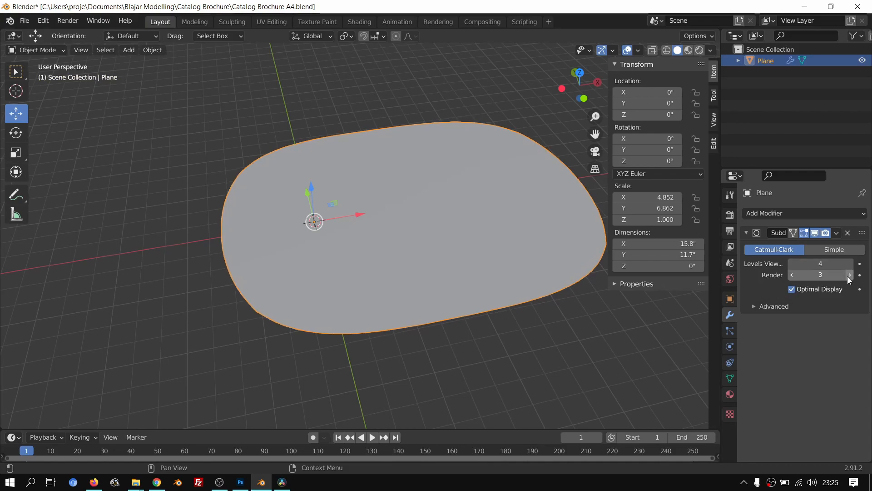
Step: Set the Mean Crease of all the plane's edges to 1.00 in Edit Mode
key(Tab)
scroll(495, 274, up, 2)
middle_drag(495, 273, 471, 266)
scroll(471, 266, down, 3)
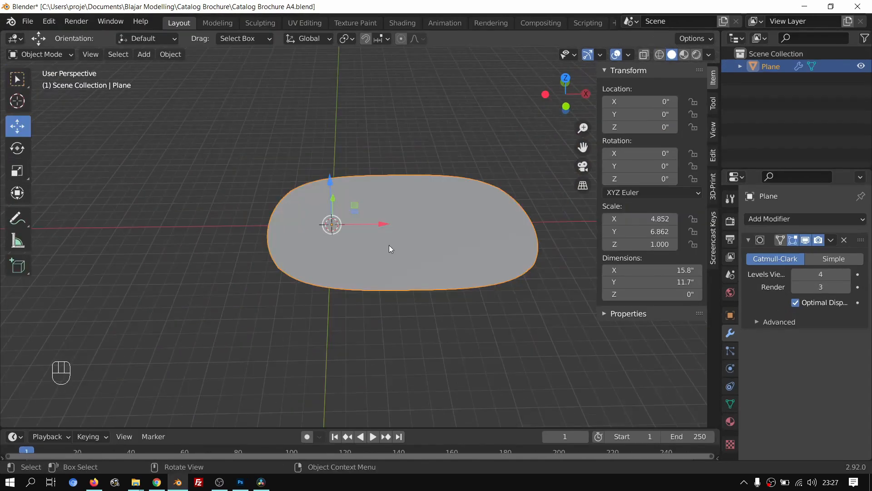
key(Tab)
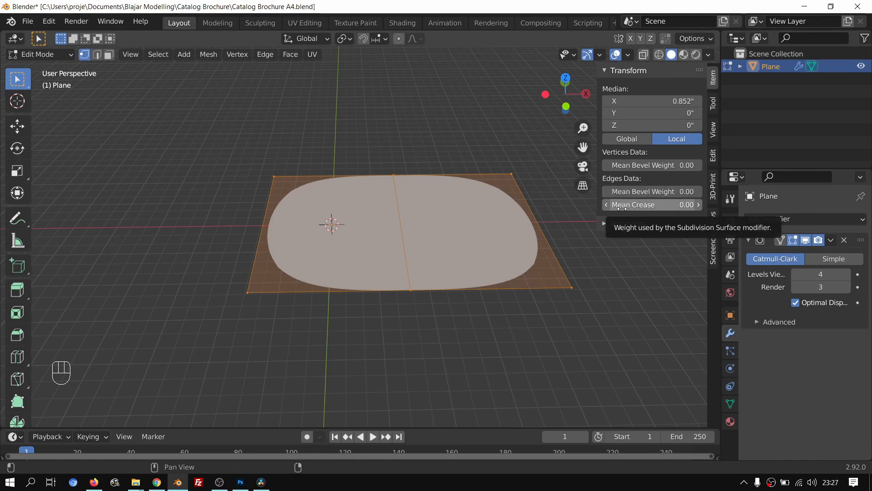
drag(626, 204, 677, 204)
scroll(395, 242, up, 2)
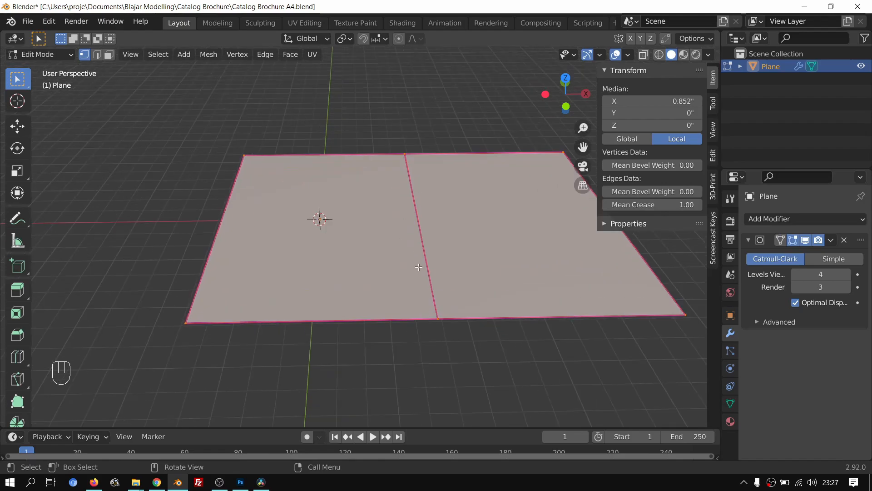
Step: Examine the creased two-page plane's corners and outer edges in Edit Mode and Object Mode
middle_drag(402, 247, 411, 226)
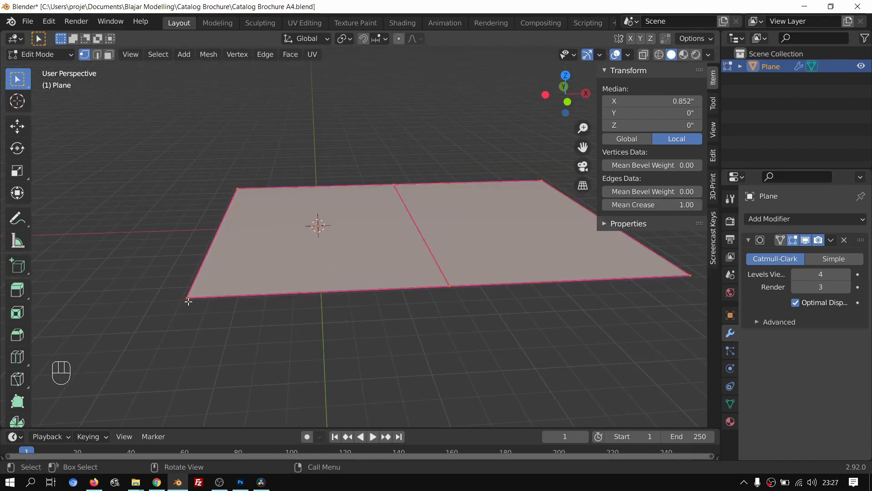
middle_drag(285, 283, 324, 260)
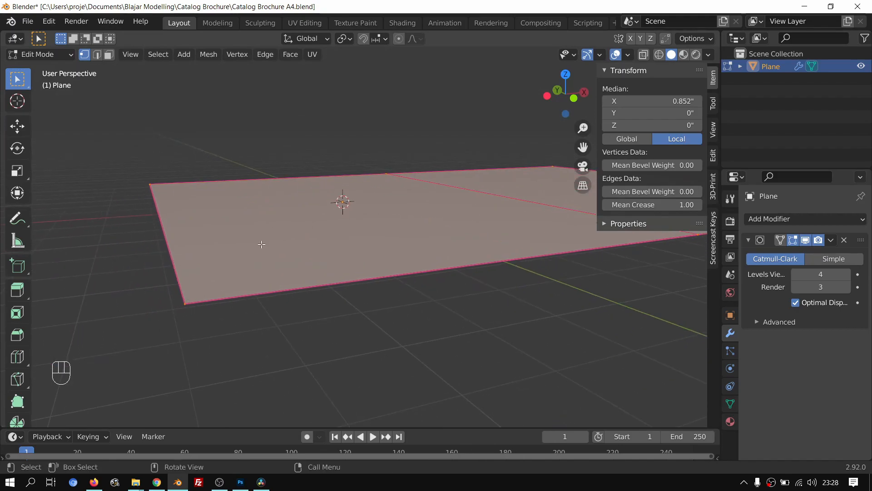
middle_drag(262, 245, 258, 274)
scroll(273, 254, down, 3)
key(Tab)
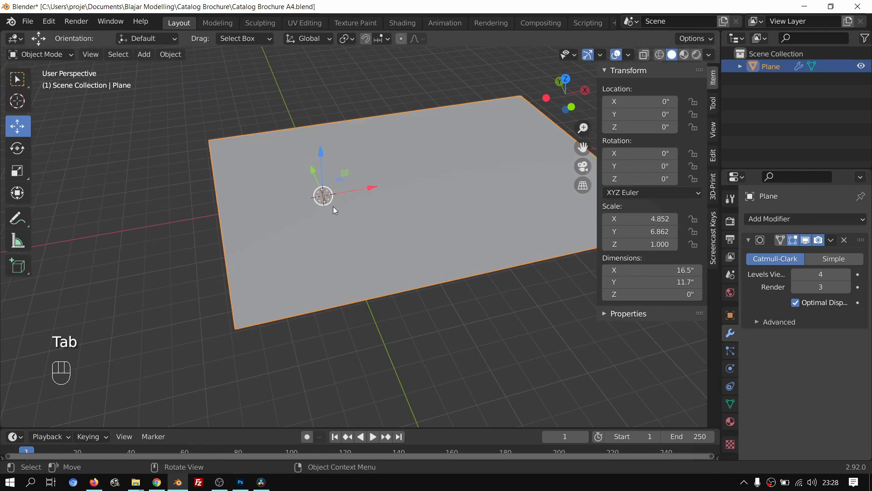
scroll(331, 204, up, 2)
shift+middle_drag(331, 188, 380, 109)
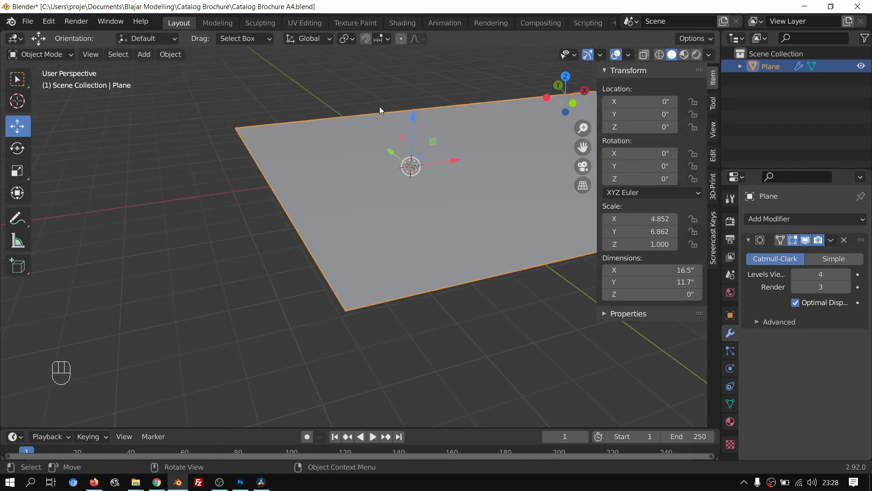
mouse_move(272, 194)
middle_down()
mouse_move(283, 201)
mouse_move(273, 197)
middle_up()
Step: Snap the 3D cursor to the middle of the plane's outer edge on the negative X side in Edit Mode
key(Tab)
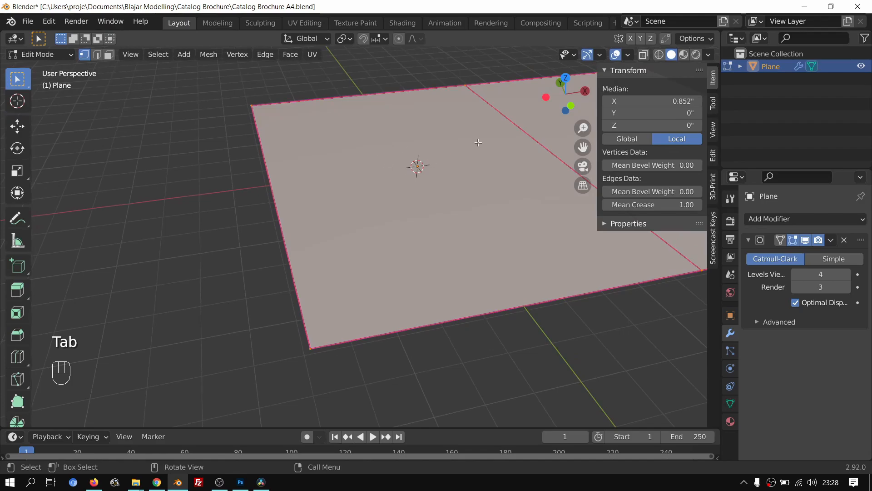
key(alt+a)
click(270, 187)
middle_drag(287, 226, 287, 205)
scroll(287, 205, down, 1)
click(270, 154)
shift+click(319, 261)
click(97, 55)
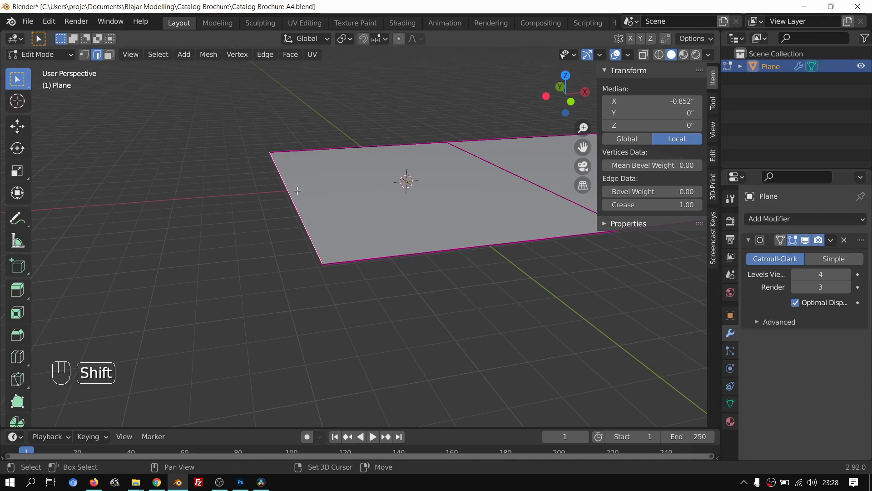
key(shift+s)
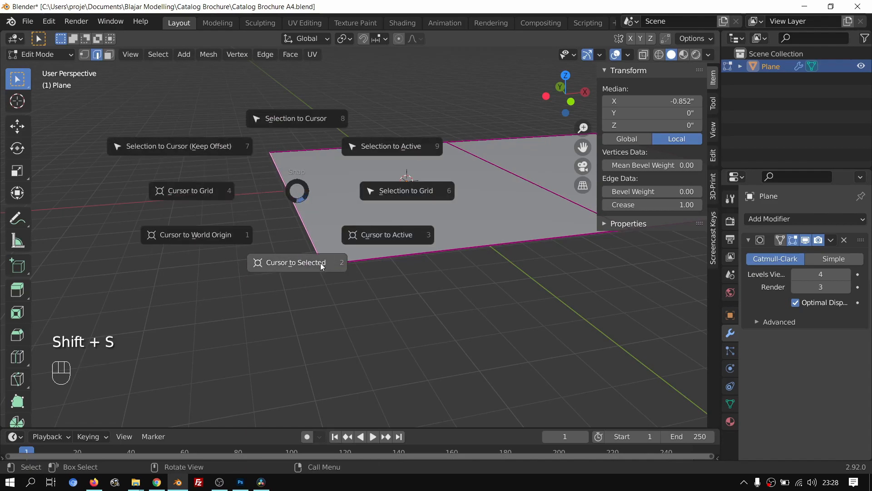
click(299, 267)
middle_drag(332, 207, 364, 230)
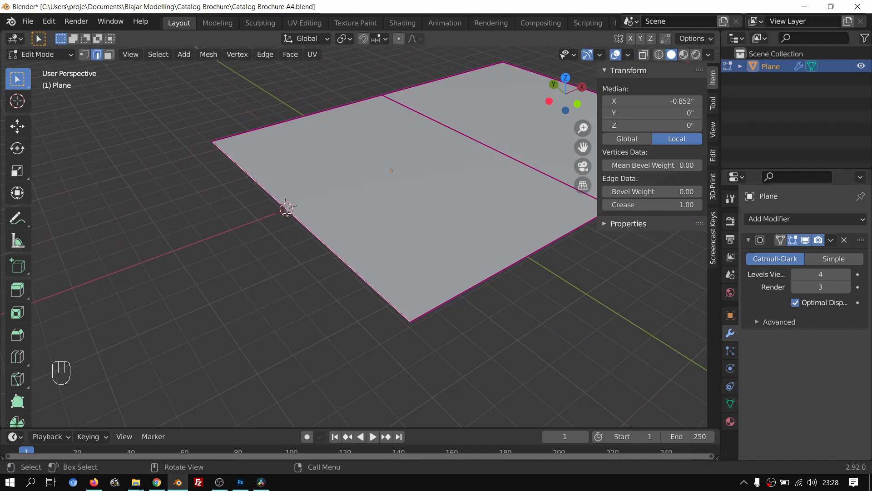
scroll(403, 160, up, 2)
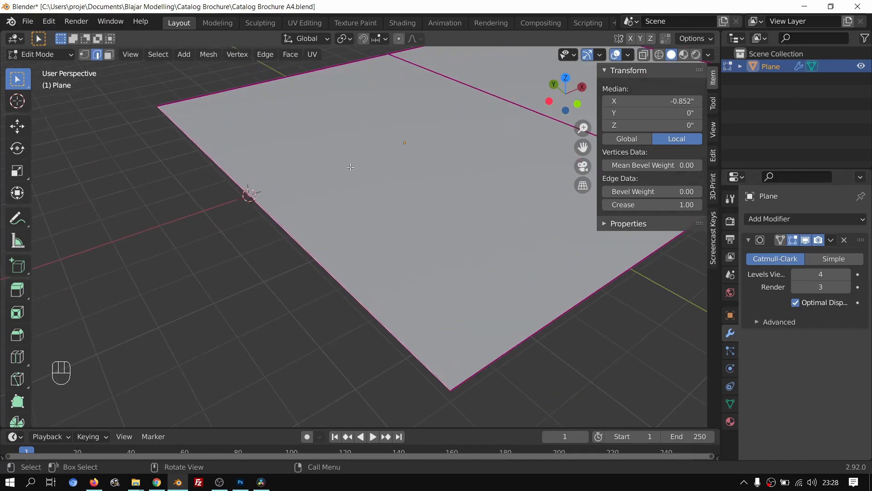
mouse_move(264, 195)
shift+middle_down()
mouse_move(249, 237)
mouse_move(233, 236)
mouse_move(265, 212)
shift+middle_up()
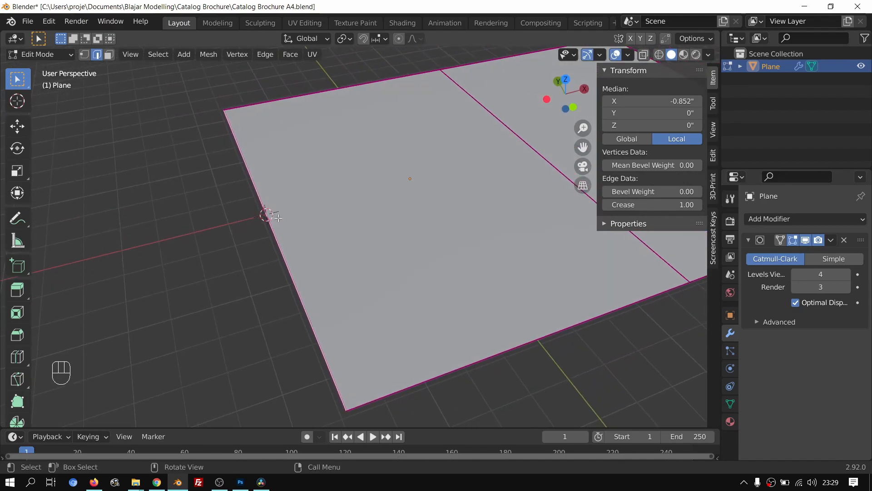
Step: Set the plane's origin to the 3D cursor in Object Mode
key(Tab)
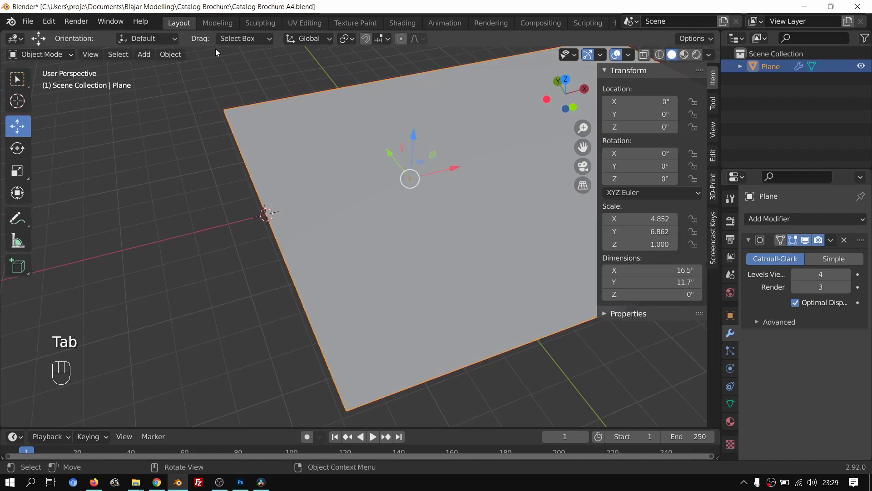
scroll(448, 151, down, 1)
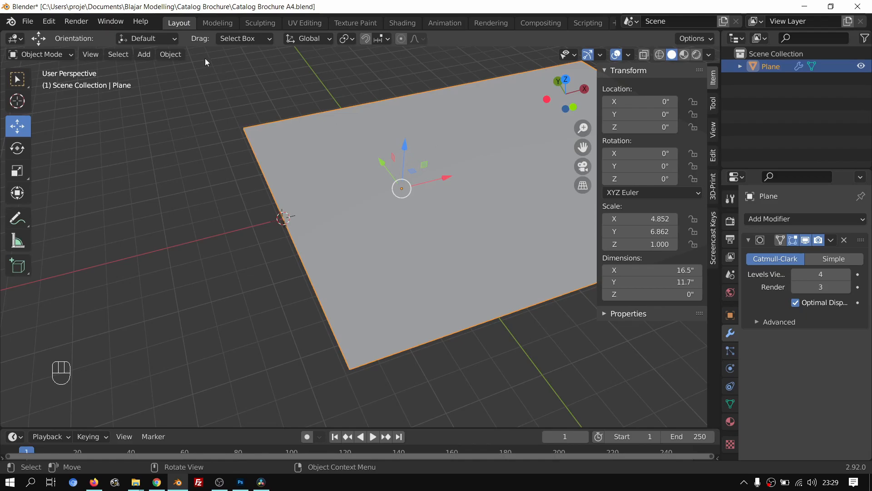
click(177, 55)
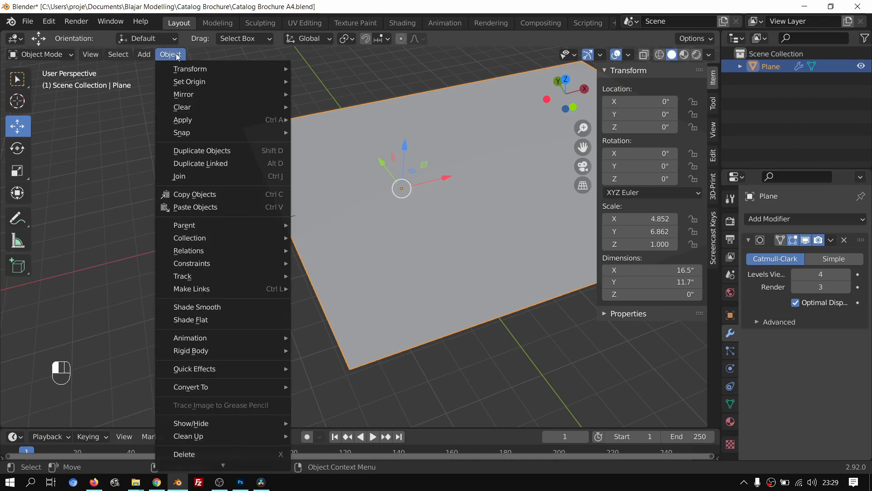
mouse_move(189, 86)
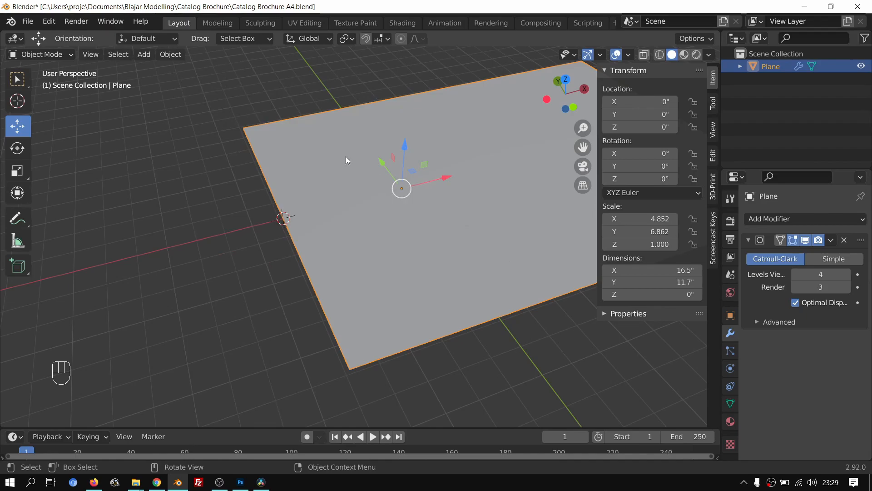
click(169, 55)
click(169, 55)
mouse_move(184, 85)
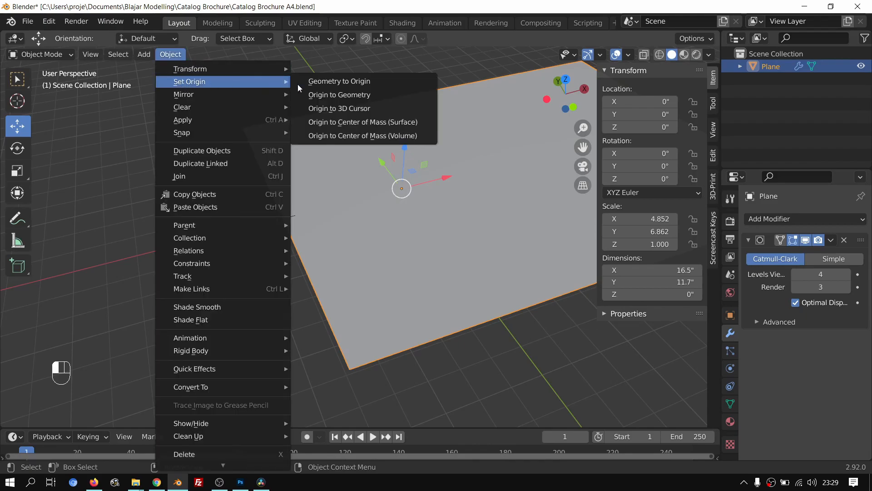
click(333, 108)
middle_drag(325, 173, 333, 255)
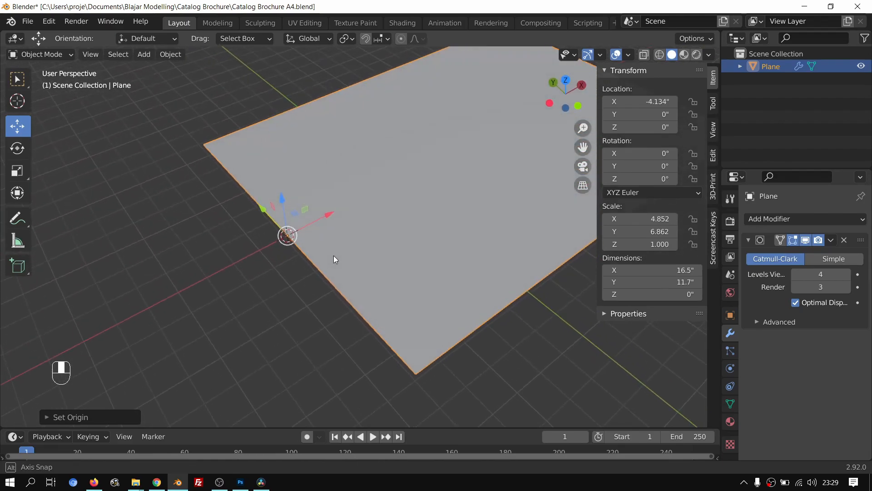
scroll(296, 238, up, 3)
drag(236, 214, 284, 187)
right_click(284, 188)
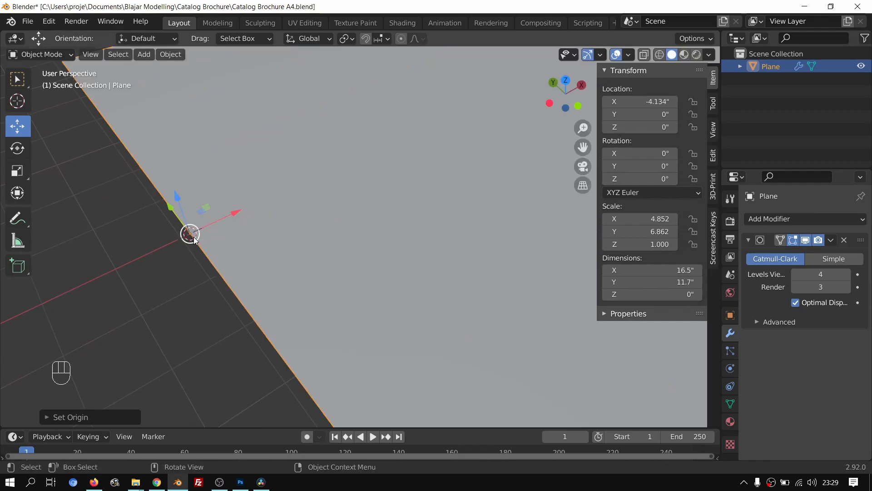
Step: Clear the plane's location so its origin sits at the world origin
scroll(214, 234, down, 5)
scroll(330, 255, up, 2)
shift+middle_drag(336, 262, 319, 246)
scroll(244, 222, down, 3)
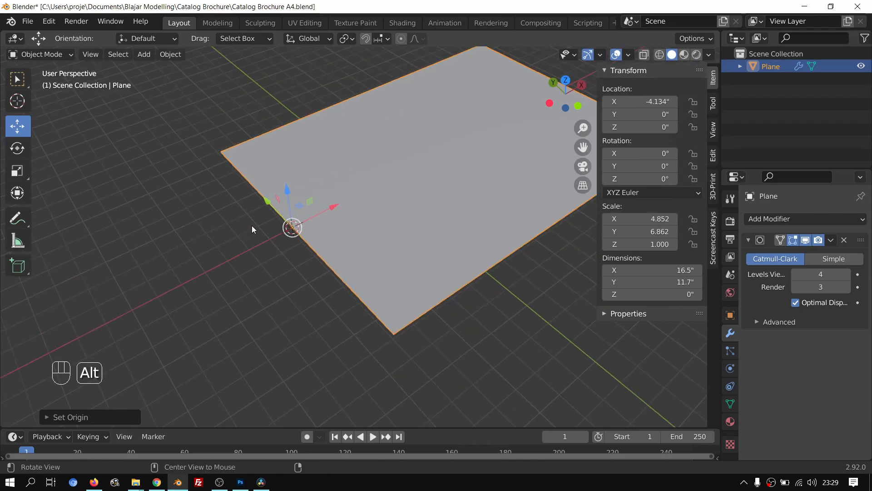
key(alt+g)
scroll(368, 227, up, 4)
shift+middle_drag(368, 228, 331, 267)
scroll(322, 257, down, 4)
key(ctrl+z)
key(alt+g)
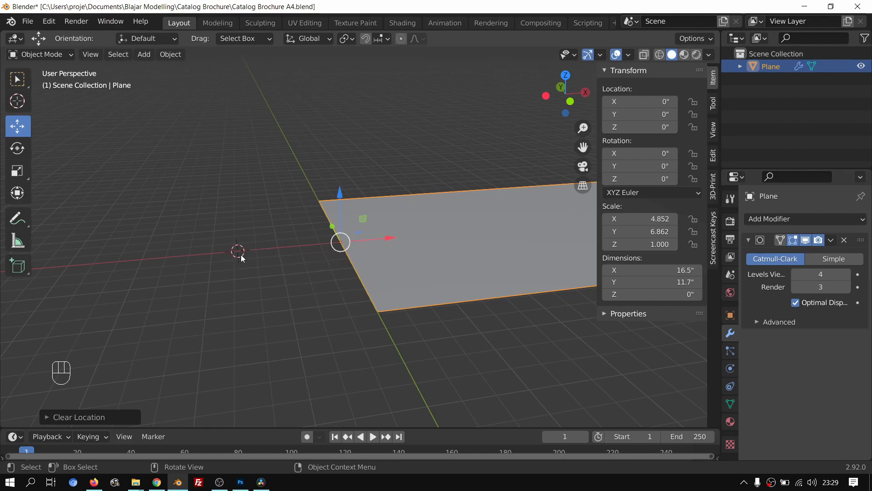
scroll(369, 243, up, 2)
mouse_move(303, 275)
middle_down()
mouse_move(331, 228)
mouse_move(362, 250)
mouse_move(311, 271)
middle_up()
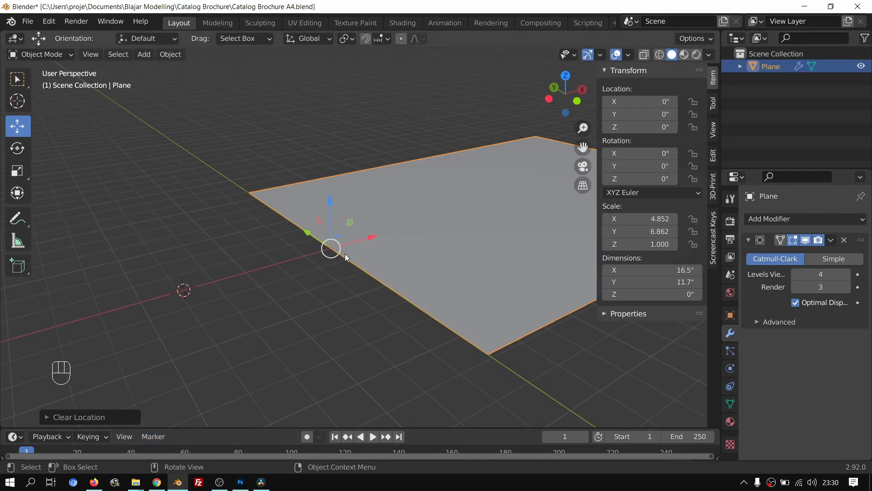
Step: Reset the 3D cursor to the world origin and frame the whole plane
key(shift+c)
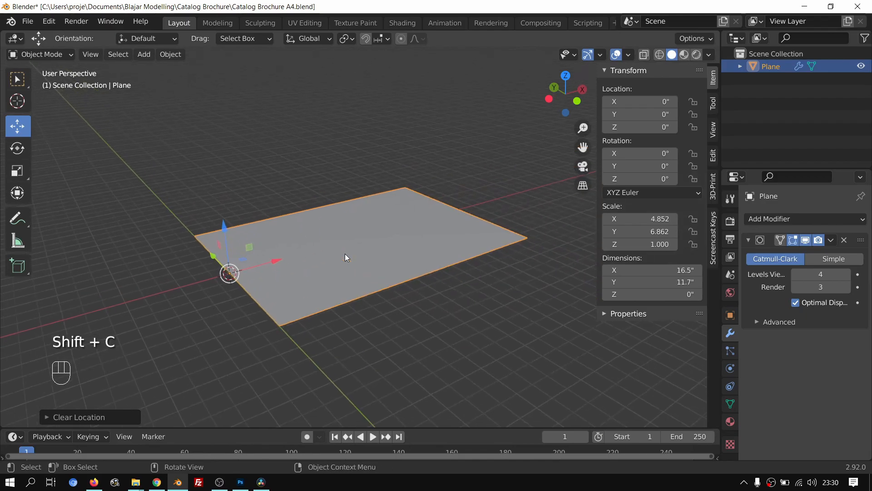
scroll(304, 287, up, 4)
shift+middle_drag(255, 298, 457, 260)
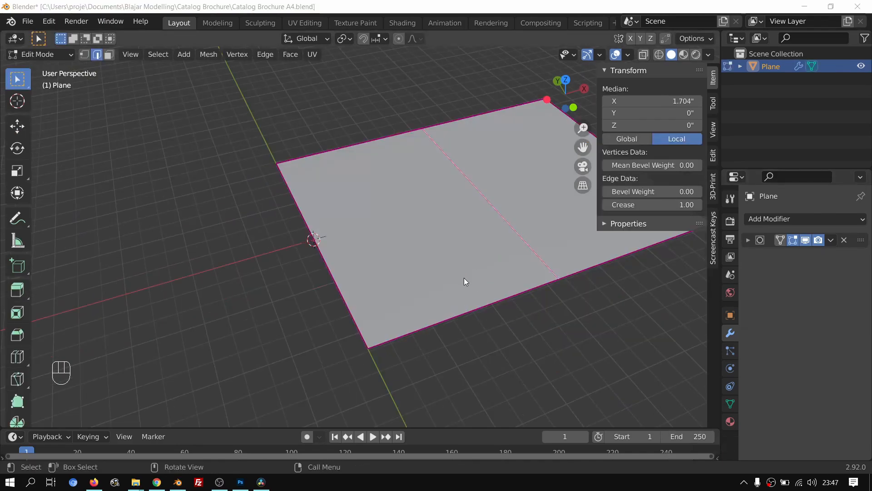
Step: Add a centered loop cut to the page next to the origin, parallel to the spine edge
mouse_move(469, 287)
middle_down()
mouse_move(433, 304)
mouse_move(486, 264)
mouse_move(482, 284)
middle_up()
scroll(491, 260, up, 2)
click(748, 242)
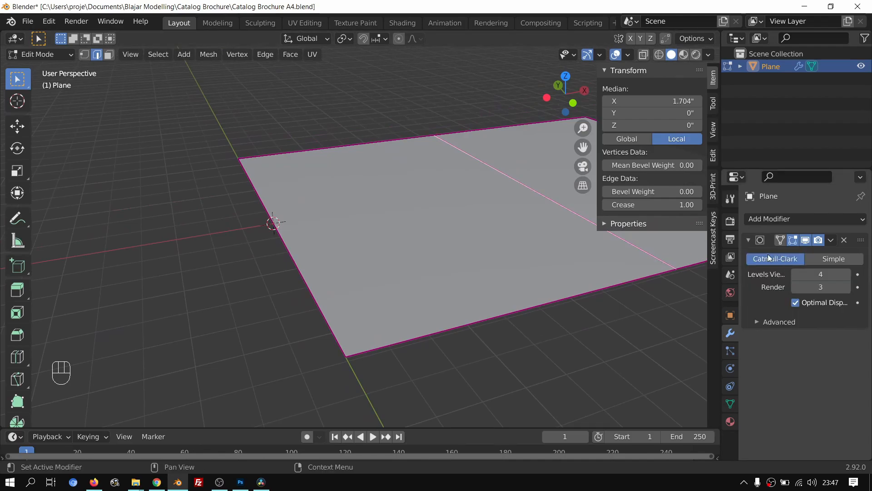
shift+middle_drag(536, 272, 474, 304)
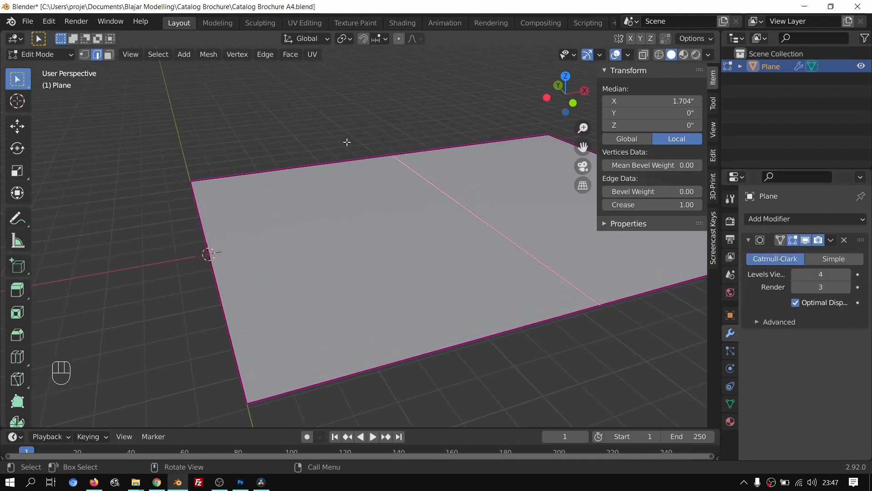
scroll(347, 140, down, 3)
scroll(345, 249, up, 2)
scroll(530, 248, down, 1)
scroll(449, 251, up, 1)
key(ctrl)
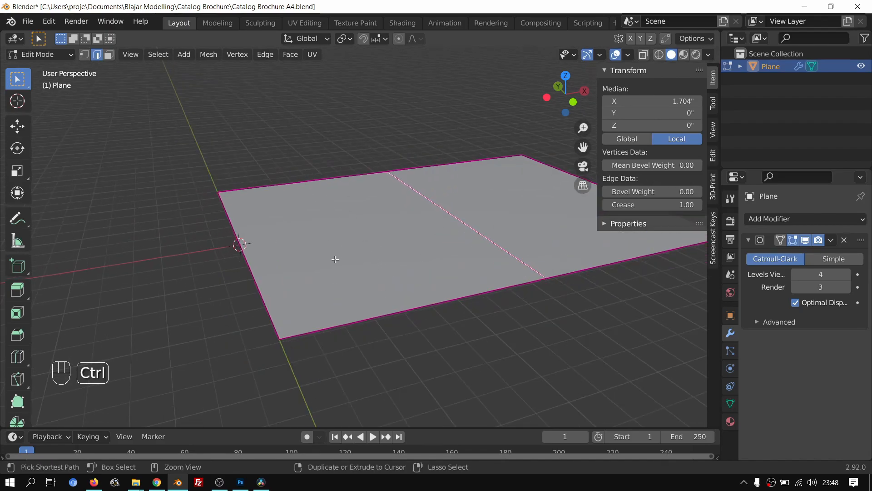
key(ctrl+r)
click(308, 175)
click(311, 173)
click(345, 225)
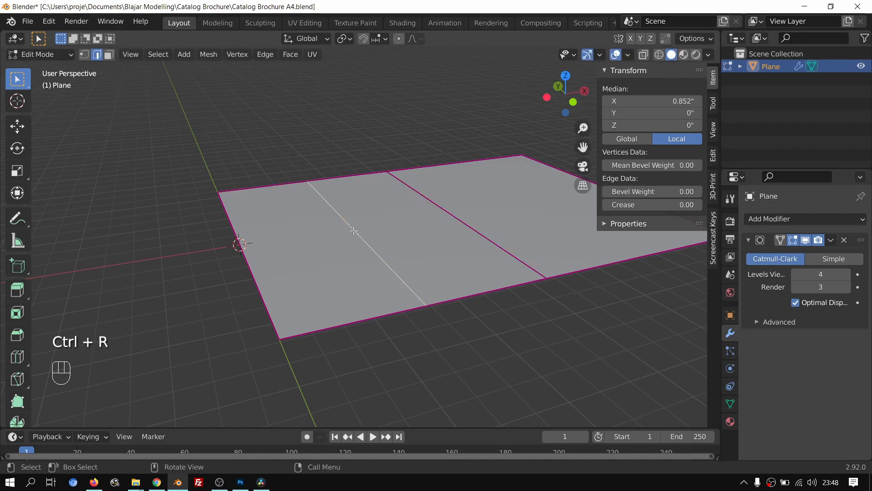
Step: Try to lift the new middle edge of the page along the Z axis to curve the page
key(g)
key(z)
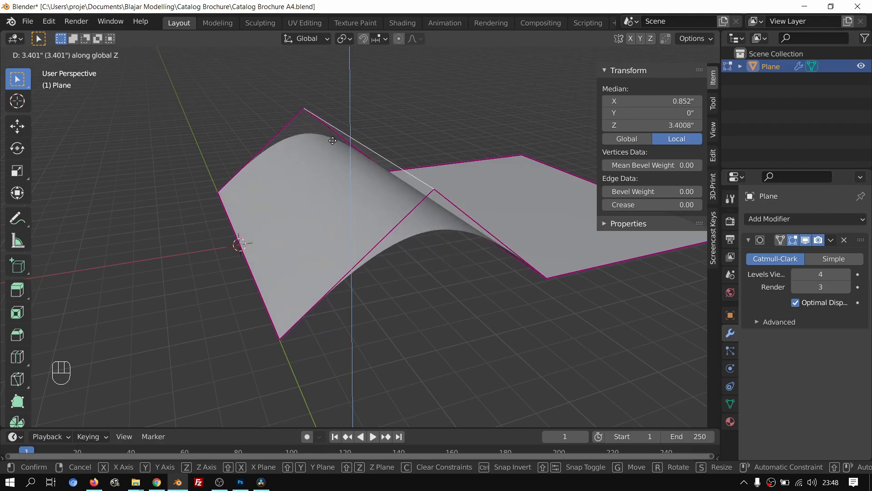
right_click(333, 140)
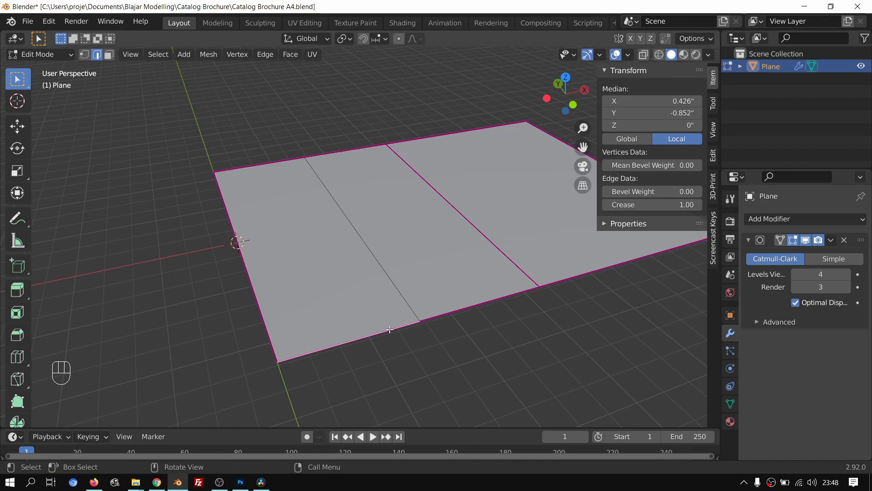
click(352, 236)
middle_drag(360, 236, 369, 226)
key(g)
key(x)
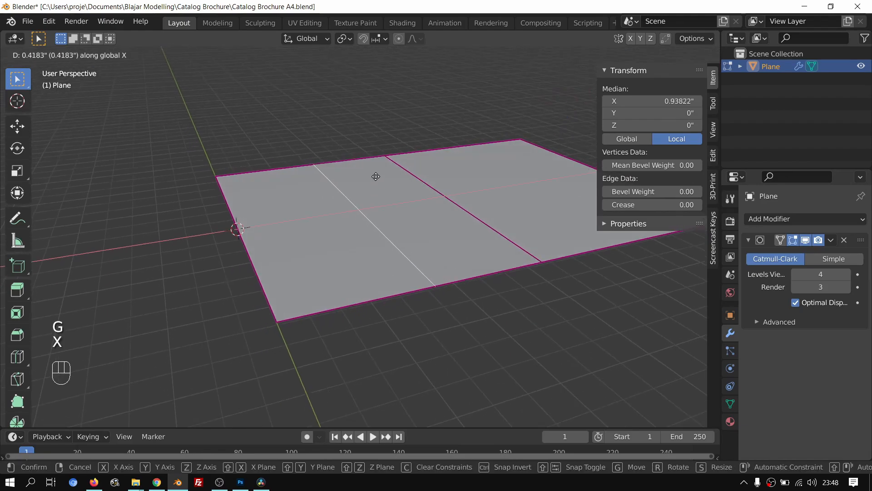
key(z)
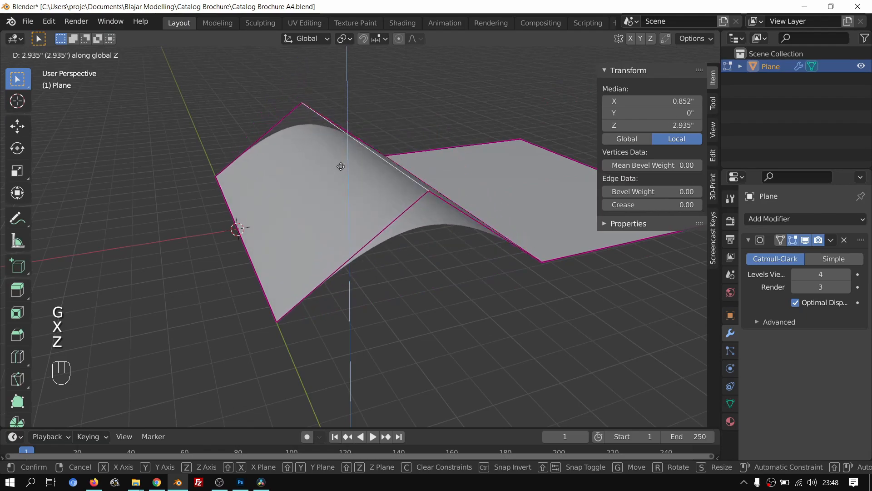
right_click(381, 199)
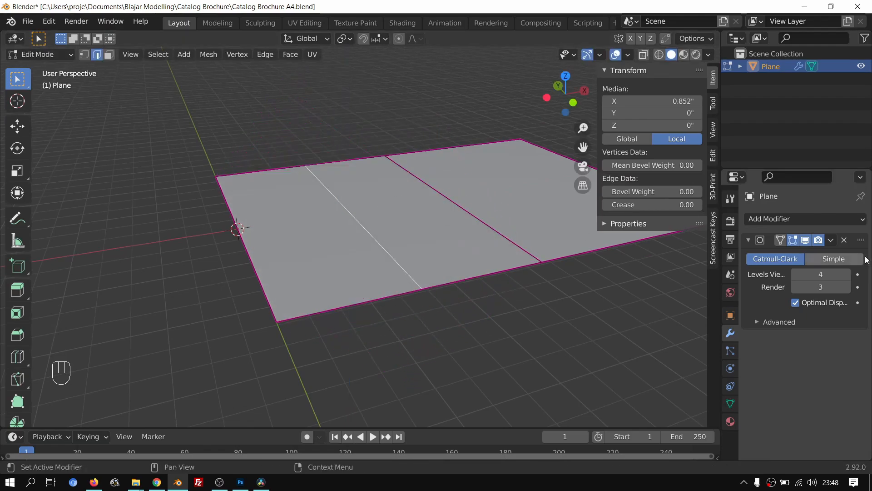
Step: Dissolve the middle edge of the page next to the origin and collapse the Subdivision Surface settings
key(x)
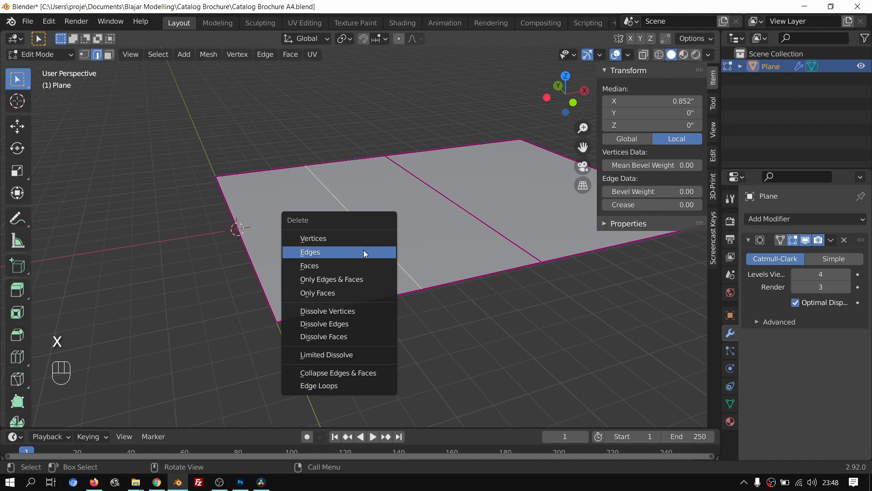
click(350, 324)
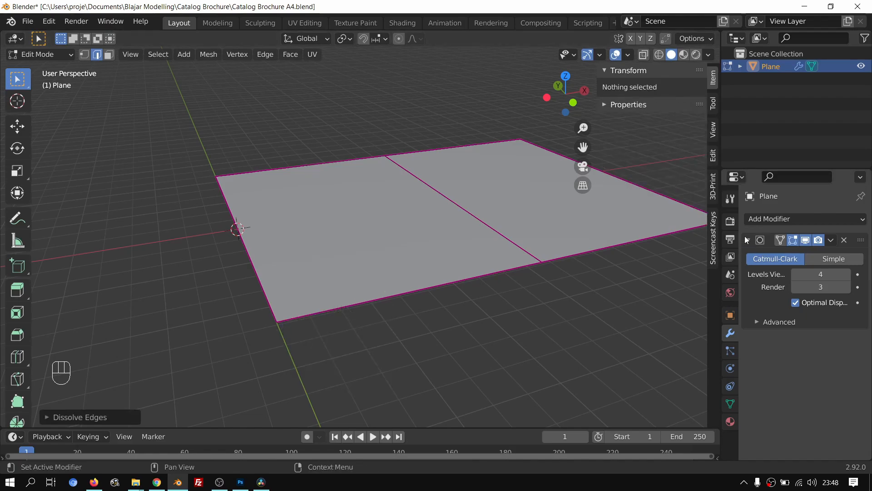
click(748, 240)
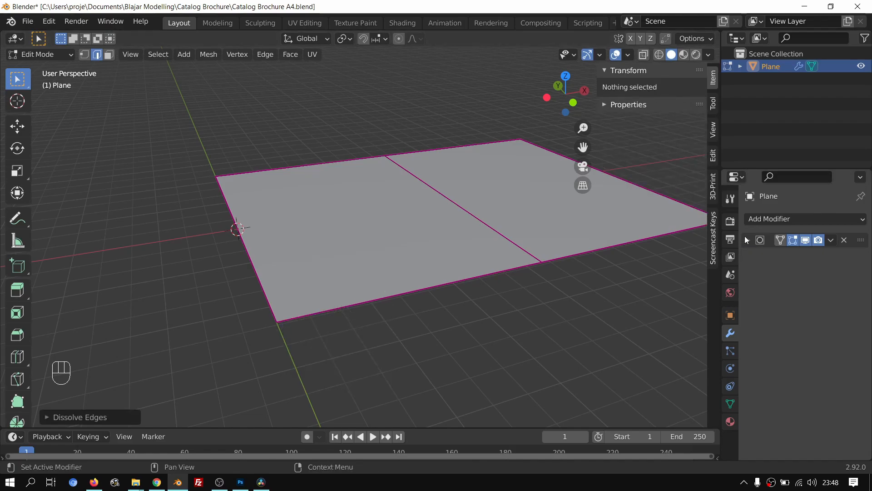
Step: Add a Bezier curve at the world origin in Object Mode
middle_drag(412, 210, 389, 206)
scroll(381, 227, down, 1)
key(Tab)
key(Tab)
key(Tab)
shift+middle_drag(328, 269, 349, 230)
key(shift+a)
mouse_move(348, 231)
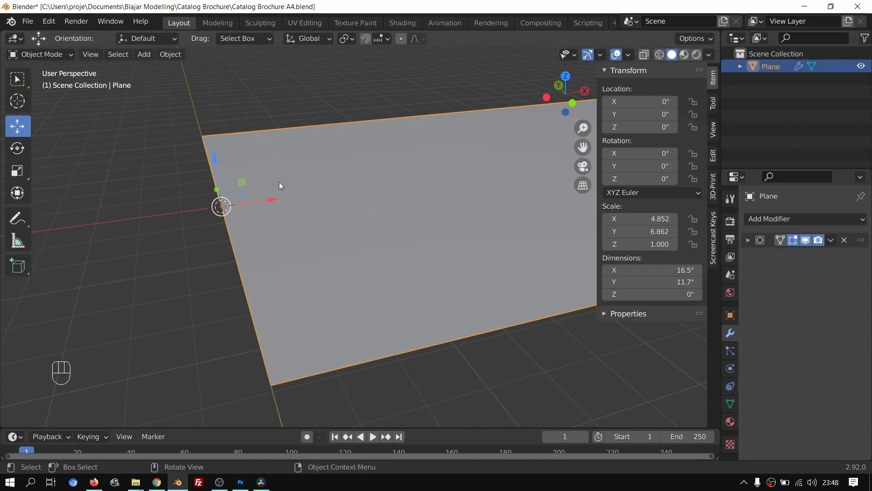
key(shift+a)
mouse_move(218, 197)
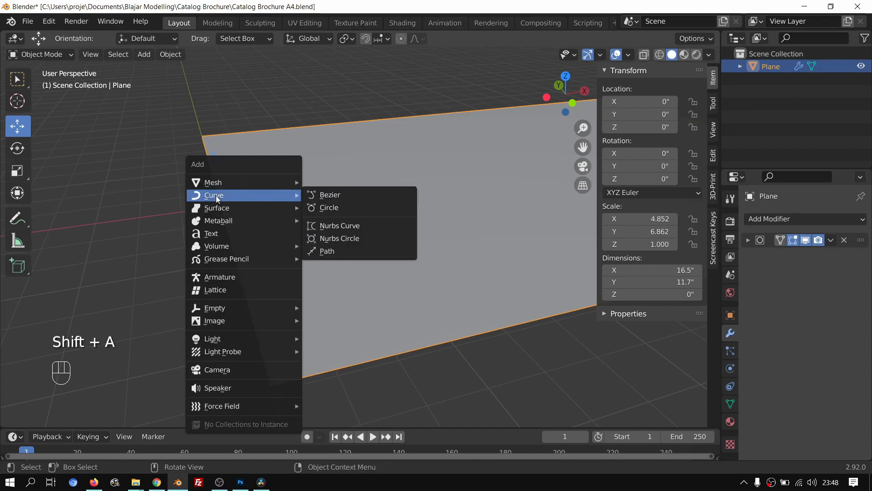
click(332, 200)
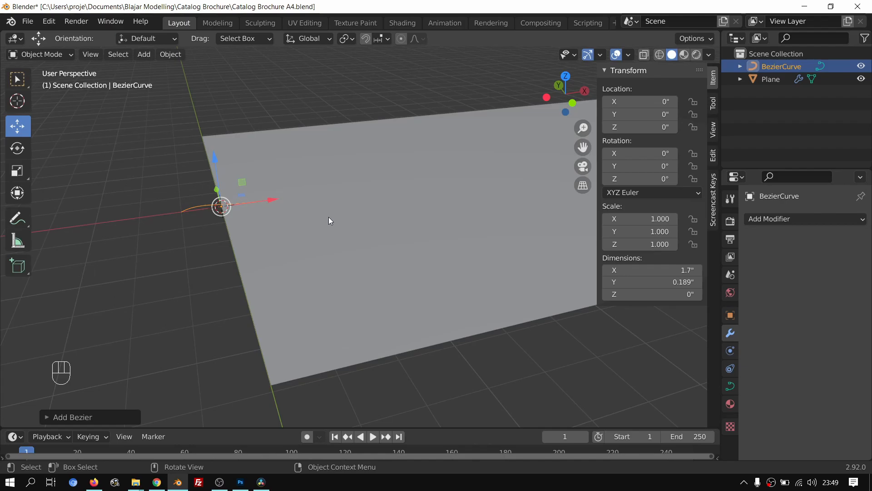
Step: Examine the Bezier curve and the page plane in front view, selecting each object in turn
key(KP_1)
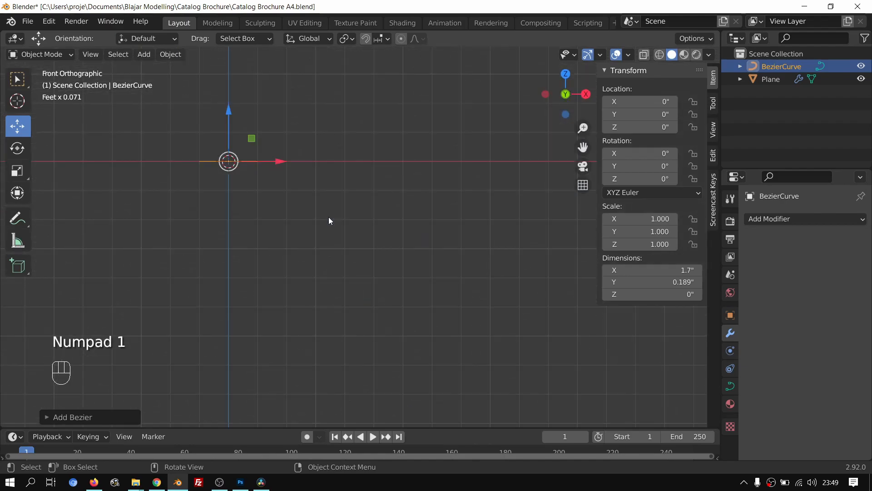
scroll(262, 194, up, 3)
shift+middle_drag(204, 173, 470, 297)
scroll(461, 295, up, 2)
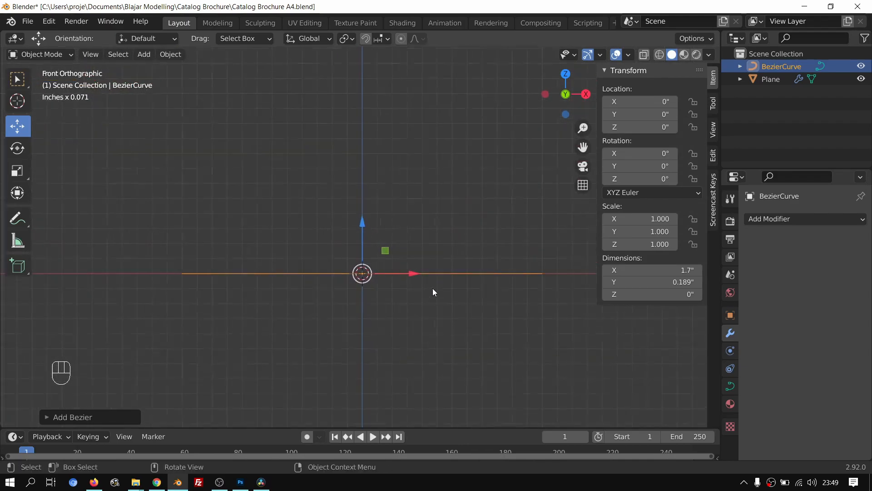
scroll(432, 288, down, 7)
click(466, 249)
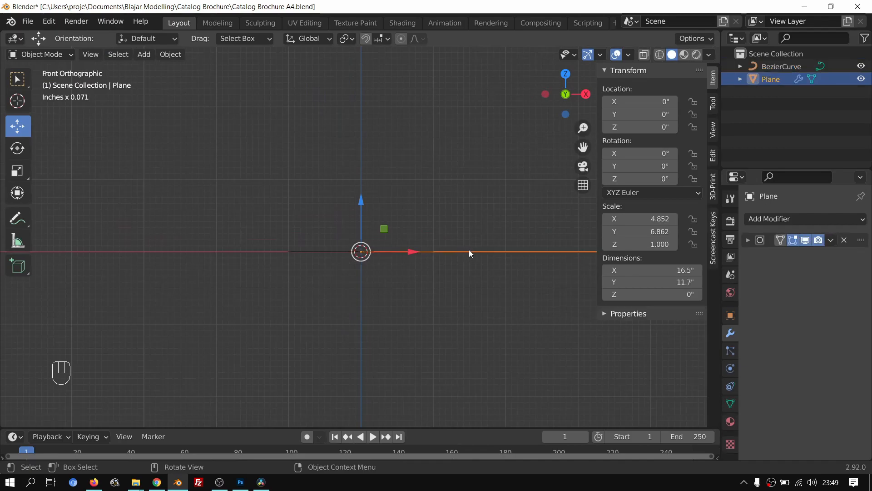
scroll(451, 255, down, 1)
shift+middle_drag(498, 258, 452, 266)
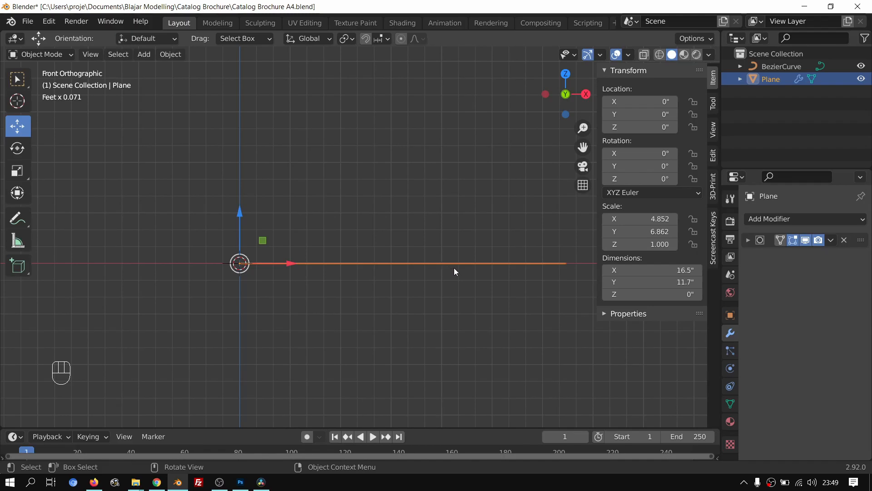
shift+middle_drag(359, 272, 218, 277)
click(138, 294)
shift+middle_drag(137, 293, 220, 293)
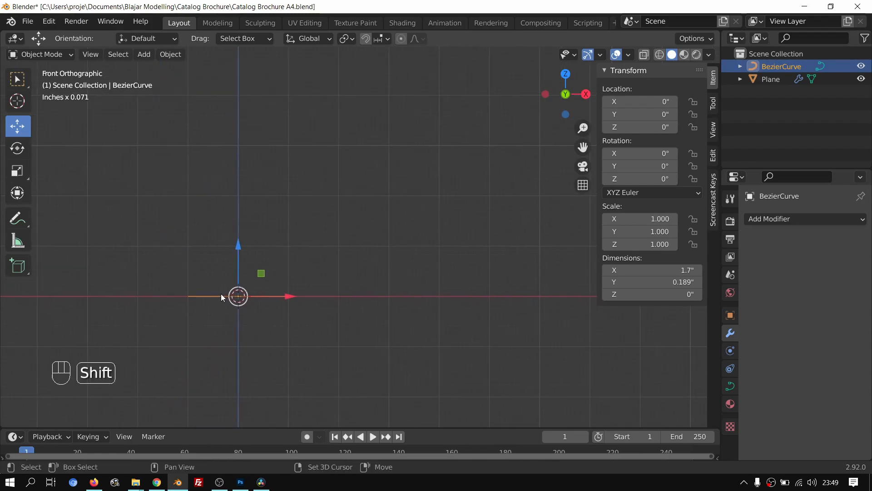
click(347, 295)
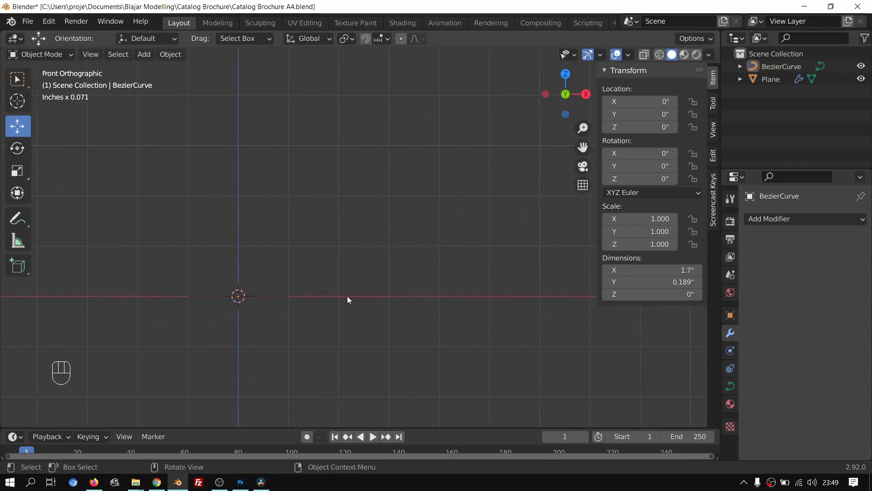
click(225, 297)
click(462, 307)
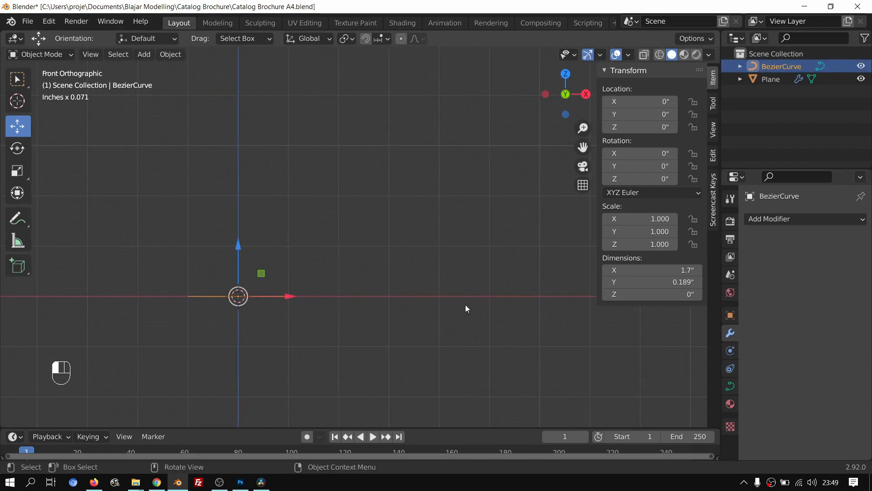
click(474, 298)
click(786, 135)
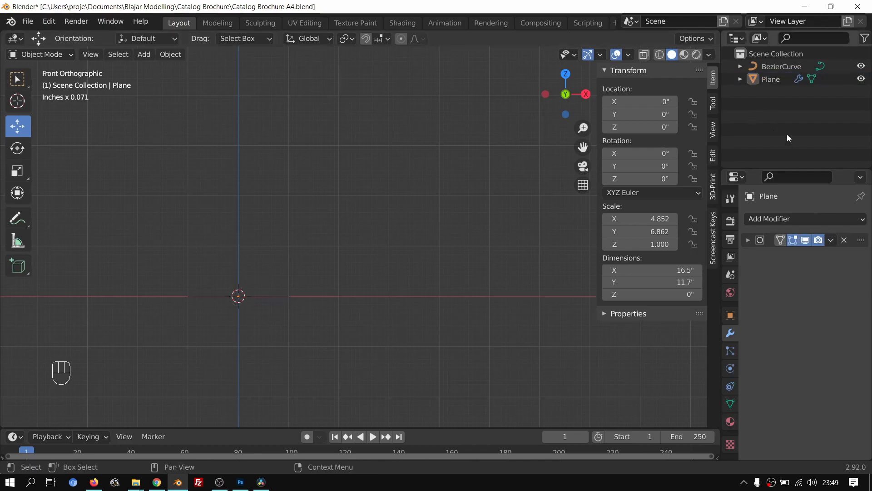
click(771, 66)
click(770, 79)
click(773, 67)
click(770, 79)
click(772, 67)
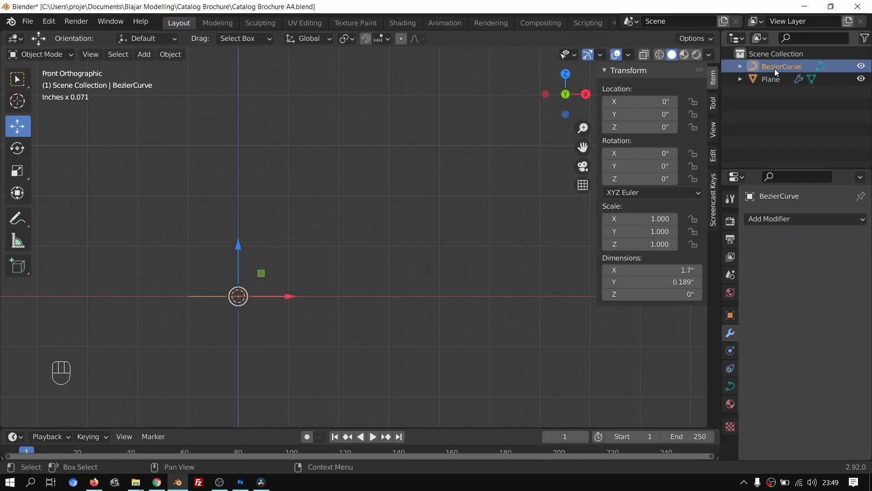
Step: Rename the page plane object as Catalog Brochure
double_click(771, 79)
text(Pa)
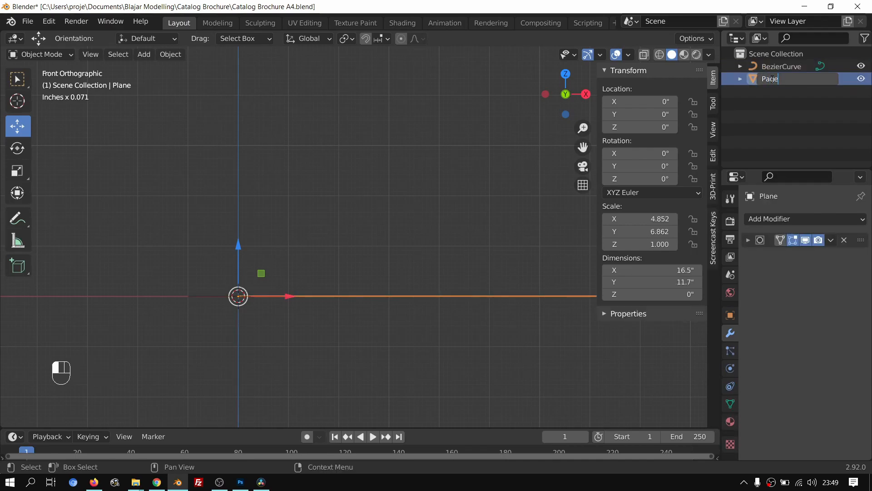
key(BackSpace)
key(BackSpace)
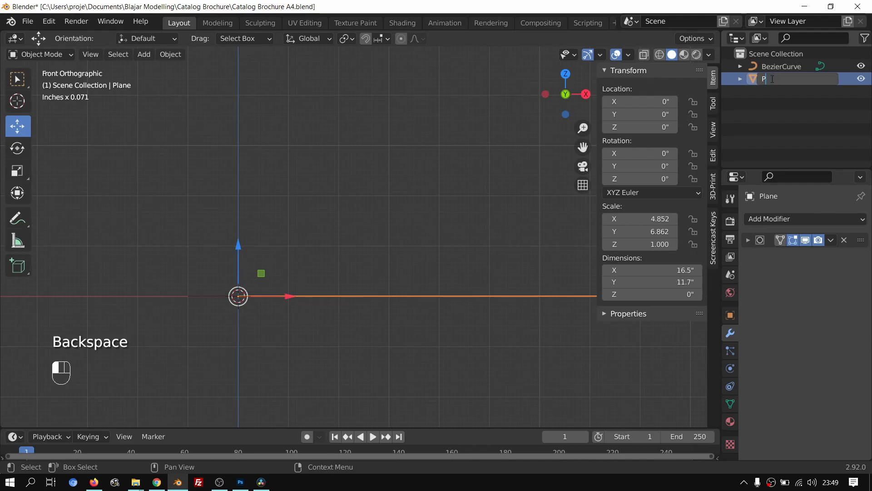
text(Bri)
key(BackSpace)
key(BackSpace)
text(Catalog Brochure)
key(Return)
Step: Try to rename the root Scene Collection, taking the brochure object's name as reference
double_click(772, 80)
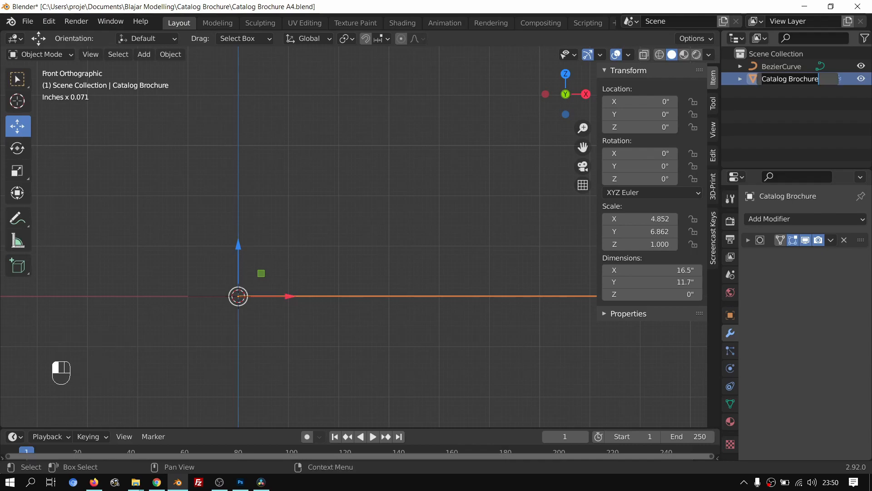
key(Return)
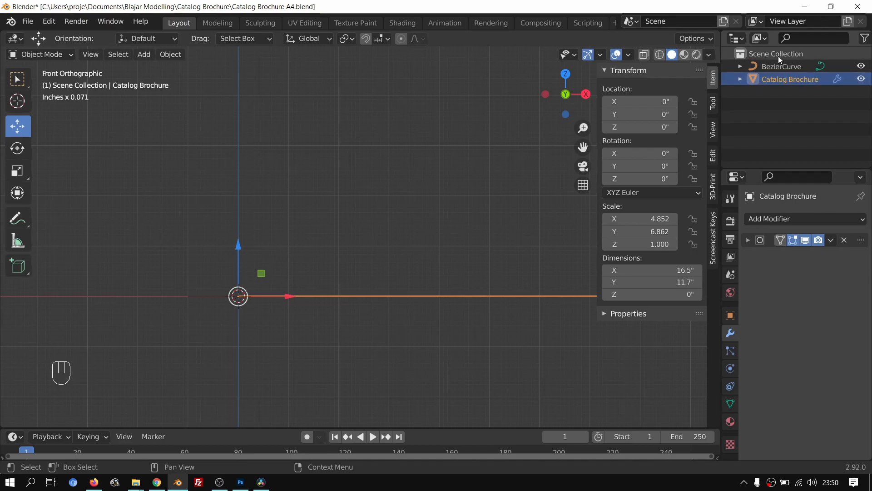
click(778, 56)
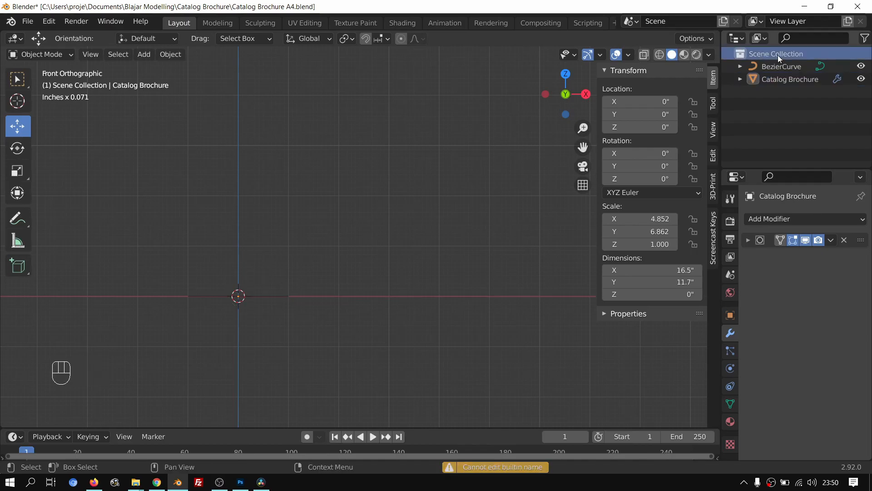
click(777, 58)
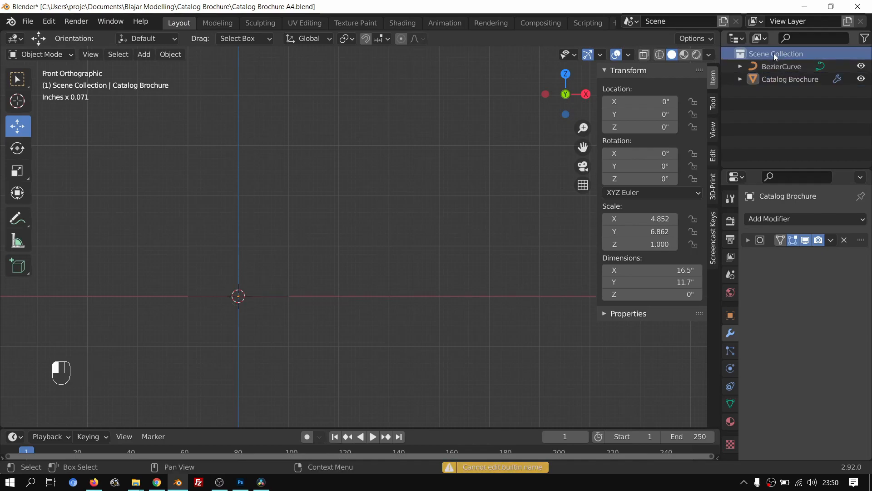
Step: Create a new collection in the scene and name it Catalog Brochure
click(778, 80)
right_click(781, 111)
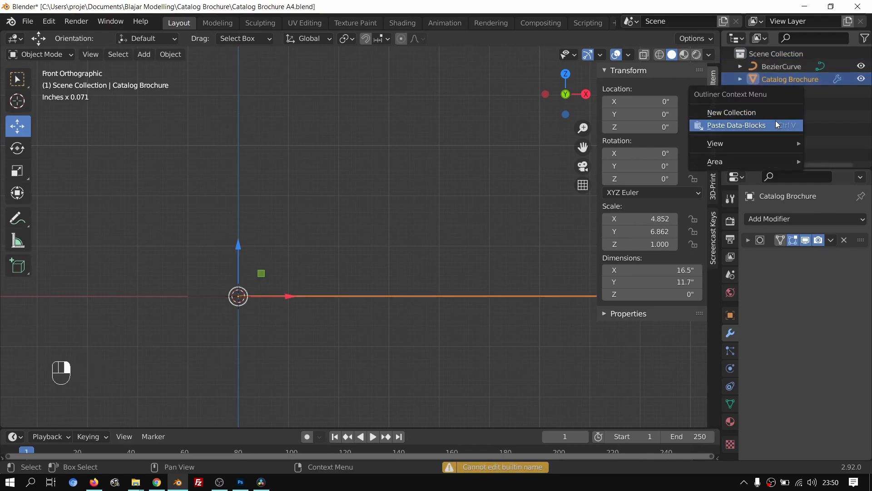
click(756, 111)
click(777, 68)
ctrl+click(787, 92)
double_click(787, 92)
double_click(786, 67)
text(Catalog Brochure)
key(Return)
Step: Move both the Bezier curve and the brochure plane into the Catalog Brochure collection
click(792, 91)
shift+click(789, 81)
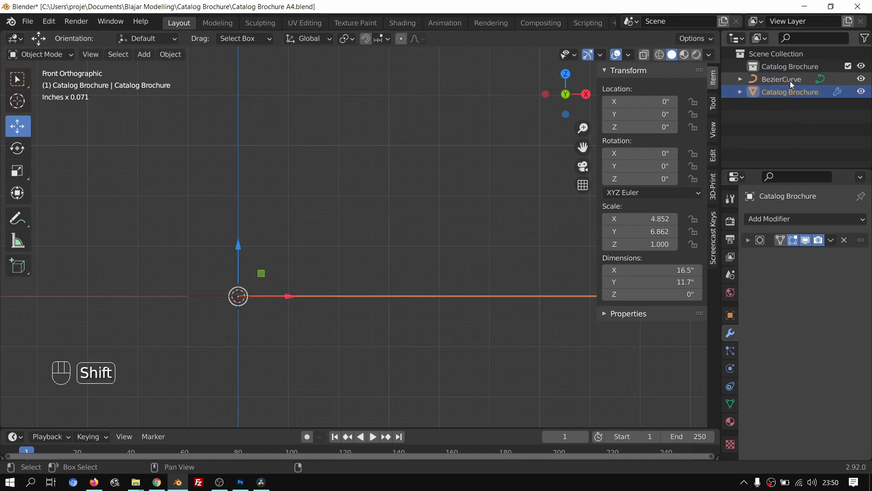
drag(789, 81, 792, 69)
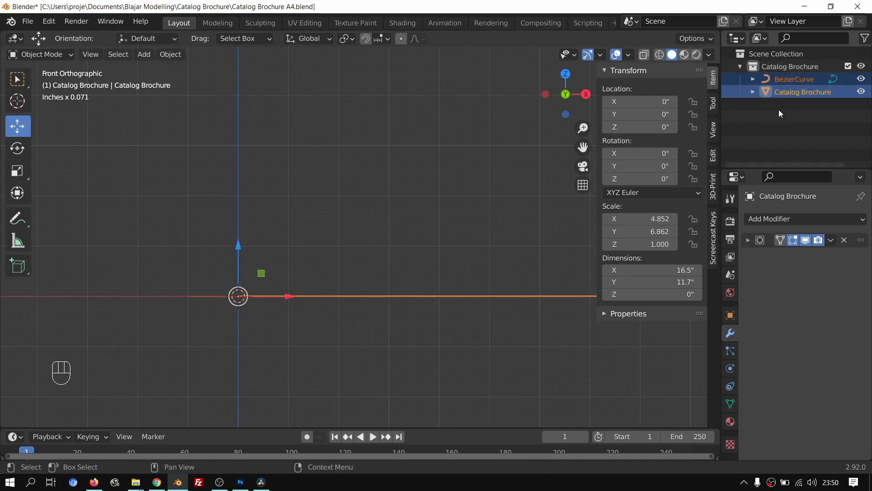
click(778, 111)
click(739, 66)
click(739, 67)
click(801, 68)
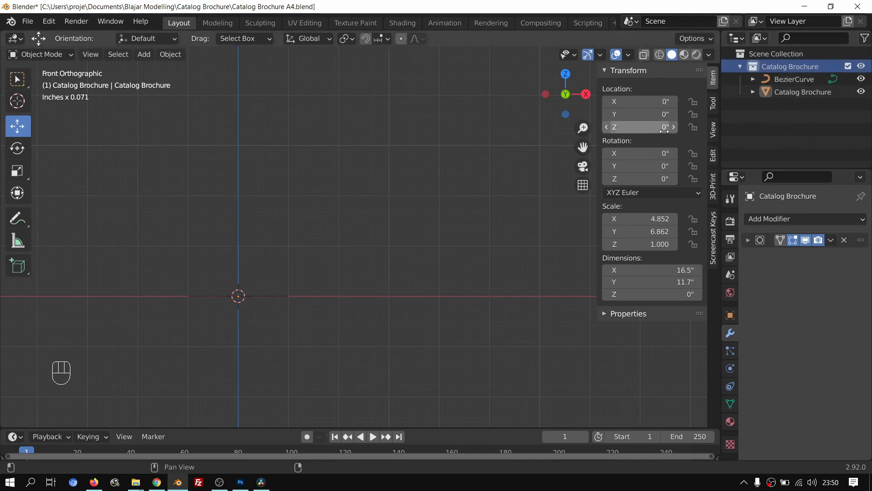
click(794, 93)
Step: Enter Edit Mode on the Bezier curve in front view and select its control point on the positive X side
click(791, 80)
shift+middle_drag(320, 281, 356, 235)
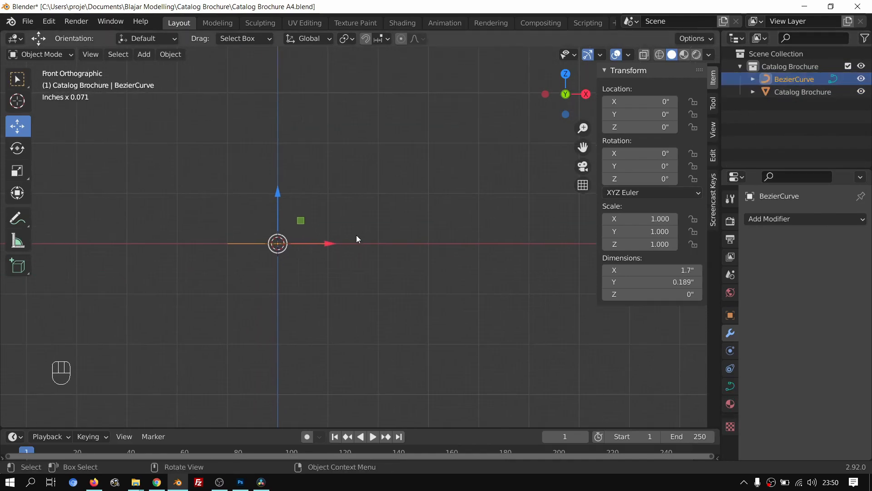
shift+middle_drag(440, 208, 268, 239)
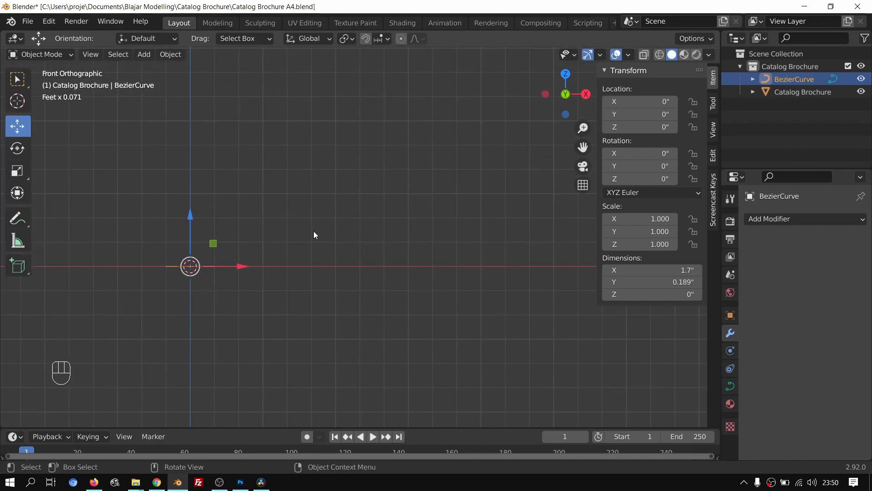
key(Tab)
click(167, 268)
scroll(172, 267, up, 4)
shift+middle_drag(205, 265, 476, 242)
scroll(349, 272, down, 1)
click(329, 272)
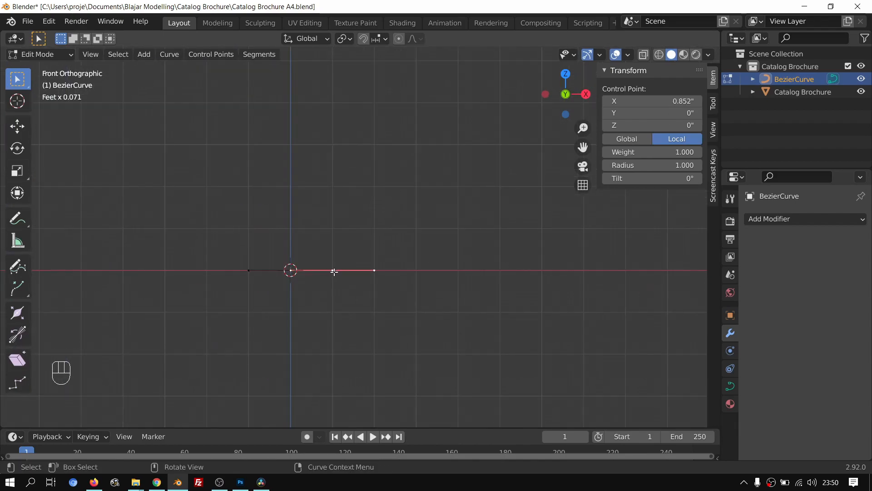
key(g)
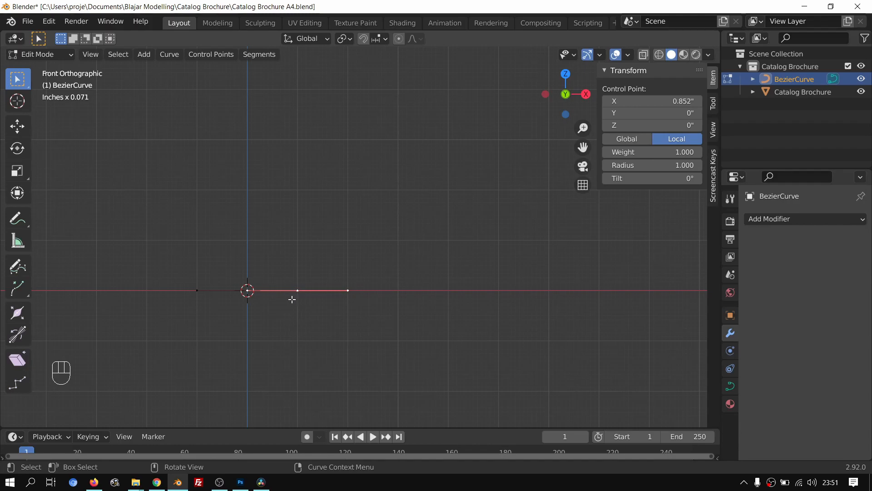
Step: Check the Bezier curve's two control points and outer handle, and activate the Move tool
click(196, 291)
click(298, 290)
click(196, 290)
click(297, 290)
click(349, 290)
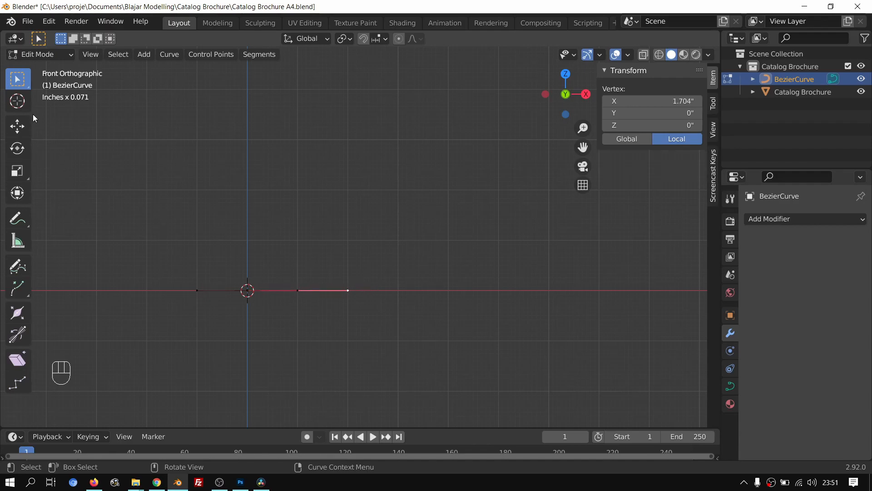
click(17, 126)
Step: Try to reposition the outer handle at the curve's positive X end, and undo the change
drag(349, 290, 256, 267)
right_click(280, 277)
click(252, 292)
key(ctrl+z)
Step: Move the curve's positive X control point outward and up to about X 2.55" and Z 0.45"
shift+middle_drag(292, 310, 328, 294)
scroll(329, 294, up, 3)
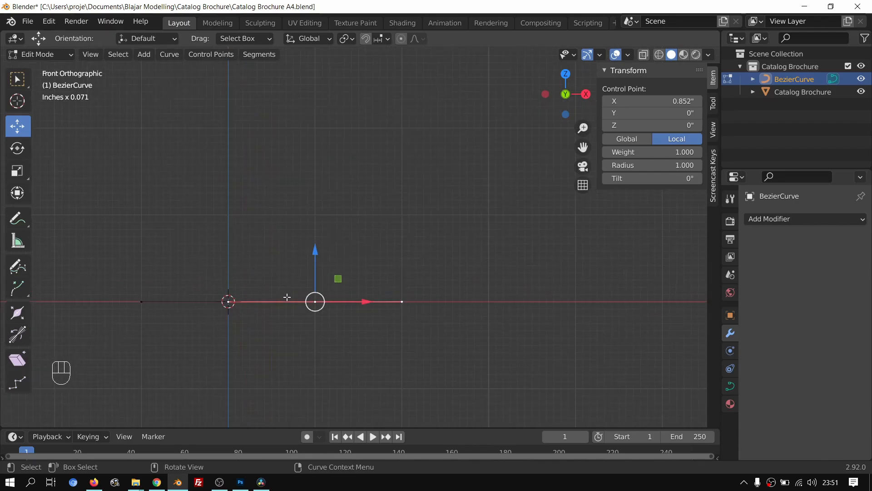
drag(320, 298, 496, 252)
shift+middle_drag(539, 260, 335, 225)
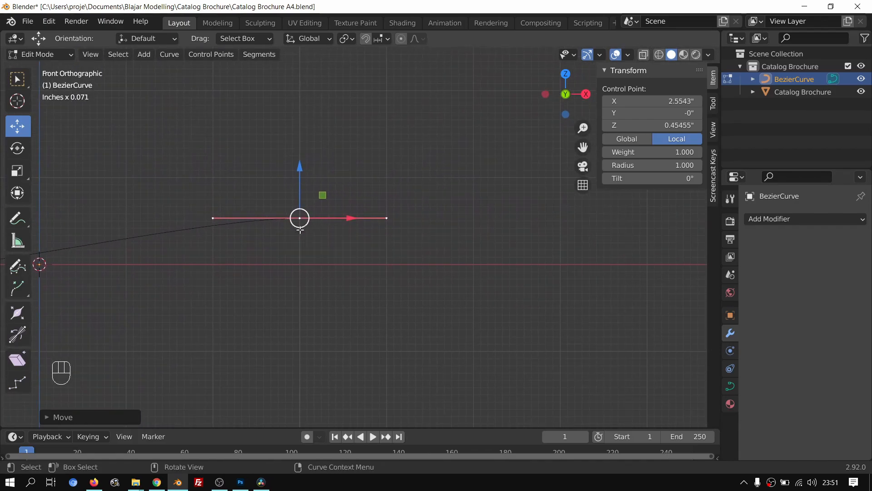
Step: Extrude a new control point from the raised end down near the X axis, at about X 3.41" and Z 0.01"
key(e)
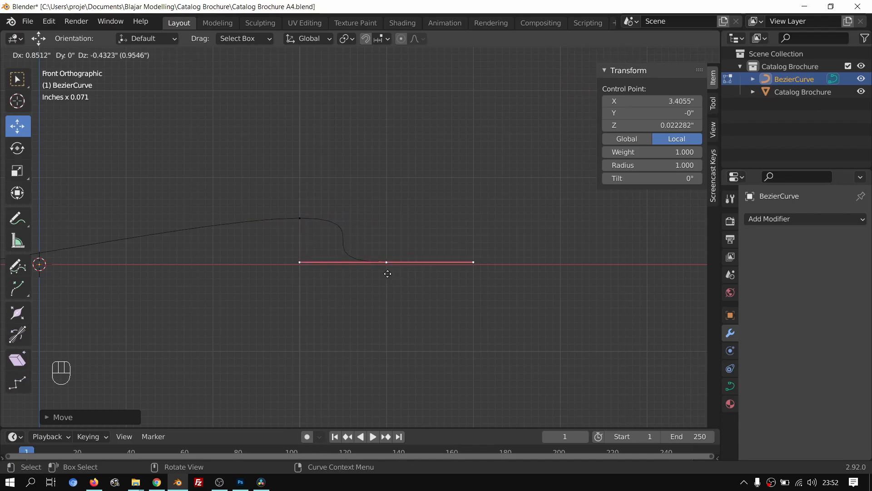
click(388, 274)
scroll(393, 296, up, 3)
shift+middle_drag(411, 307, 411, 294)
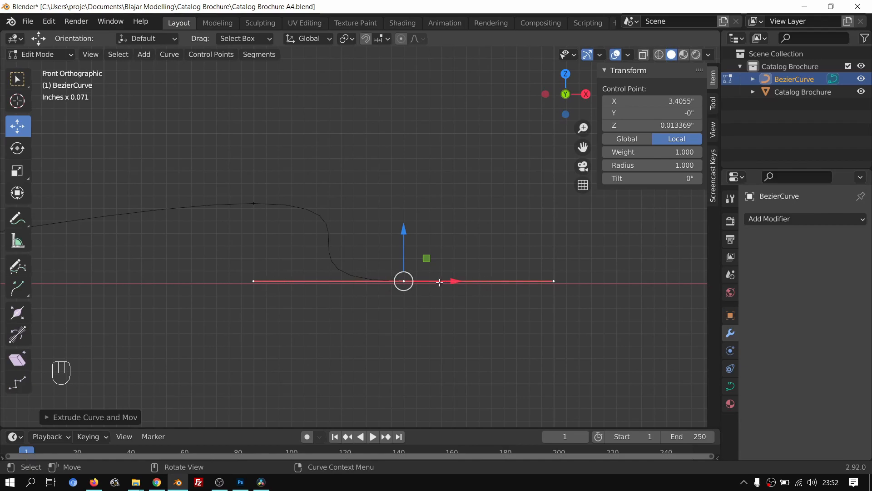
Step: Try to reshape the bend through the handle type and inner handle of the newly extruded end point
key(v)
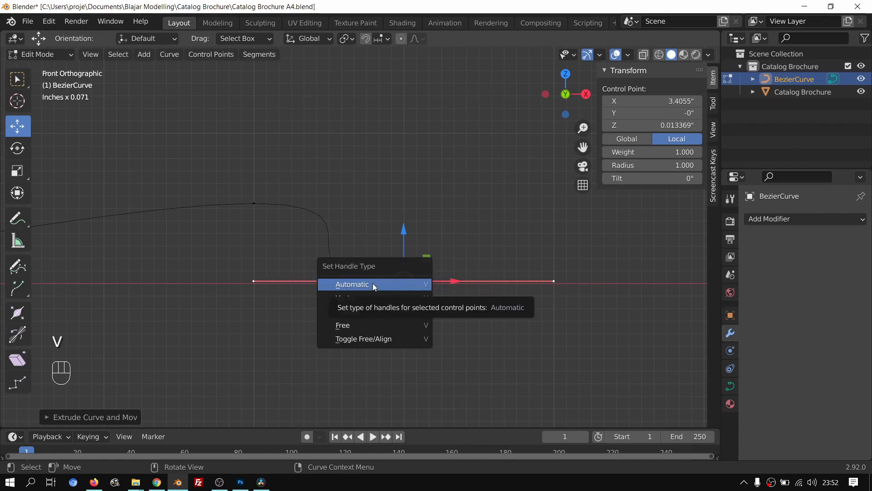
click(442, 262)
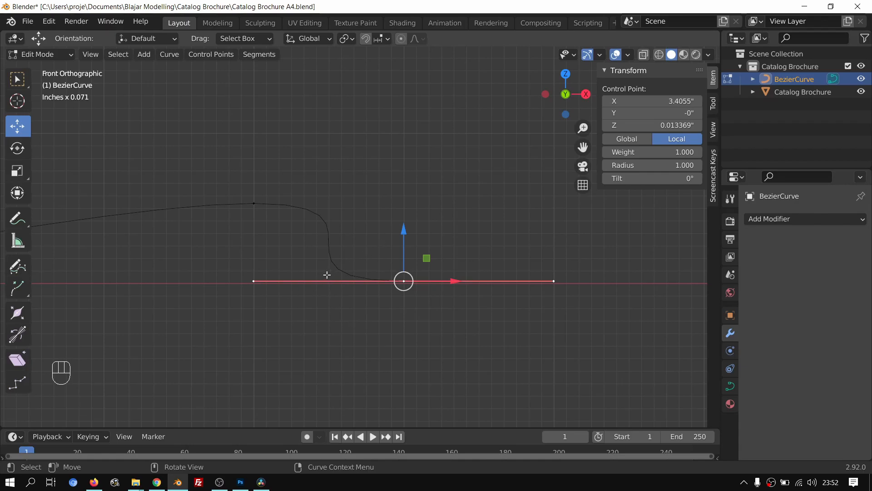
drag(253, 282, 269, 250)
mouse_move(253, 282)
mouse_down()
mouse_move(276, 228)
mouse_move(260, 275)
mouse_up()
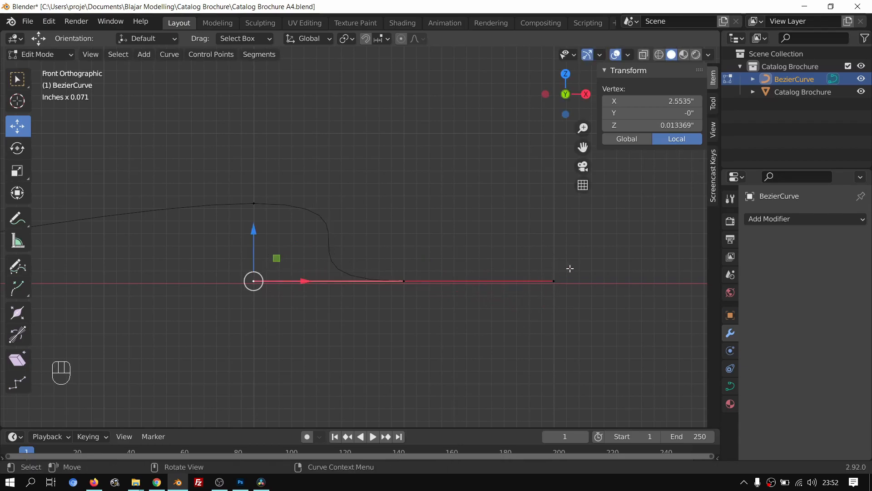
click(526, 288)
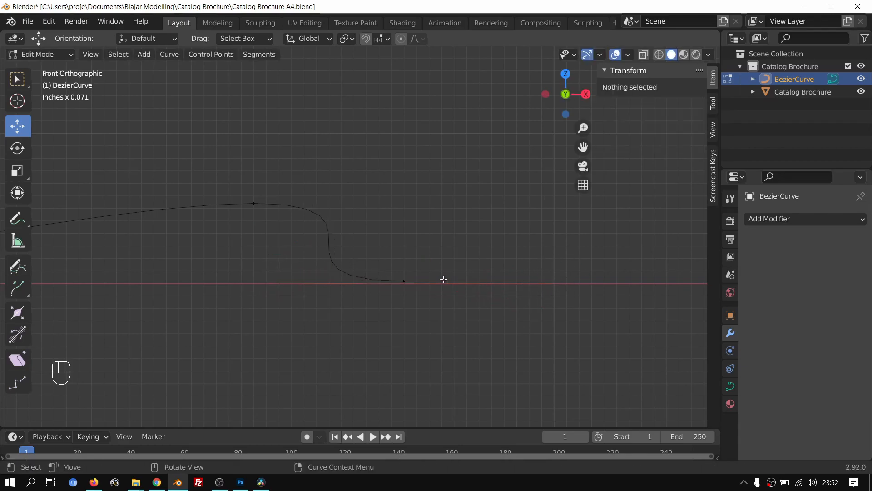
click(402, 280)
click(253, 281)
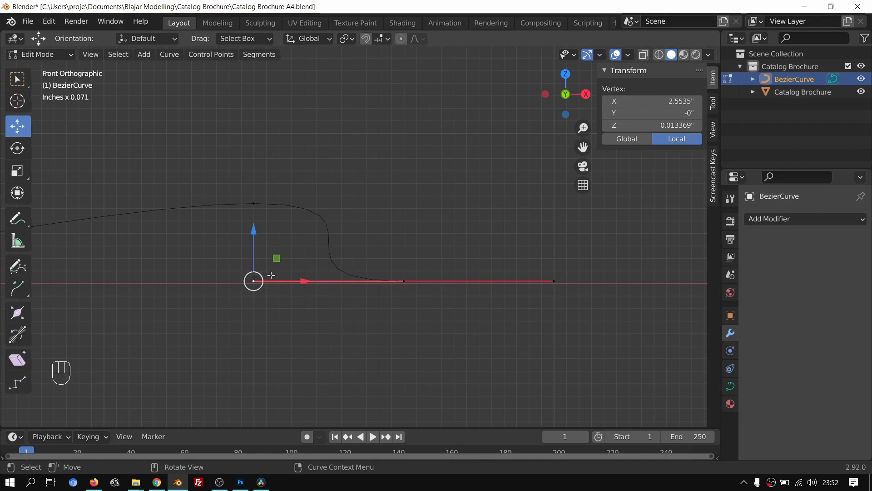
Step: Set the end control point's handles to Free and place its inner handle directly above it, at about X 3.40" and Z 0.27"
click(403, 281)
click(411, 282)
click(404, 281)
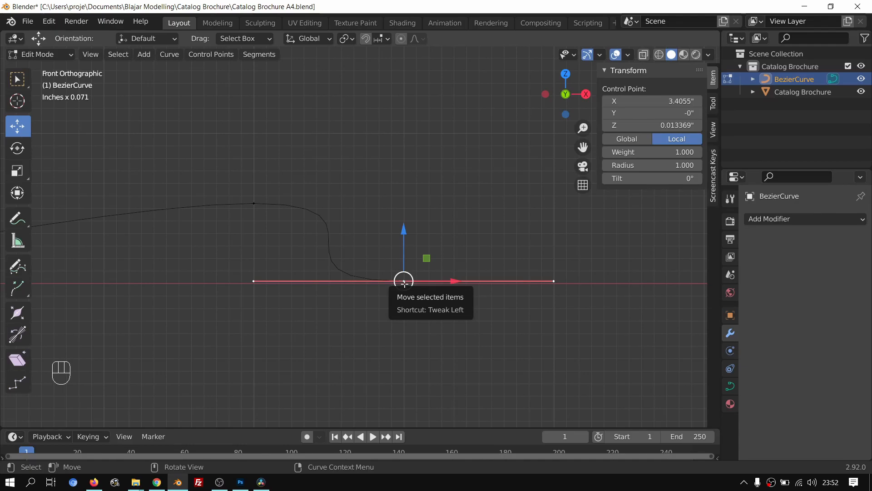
key(v)
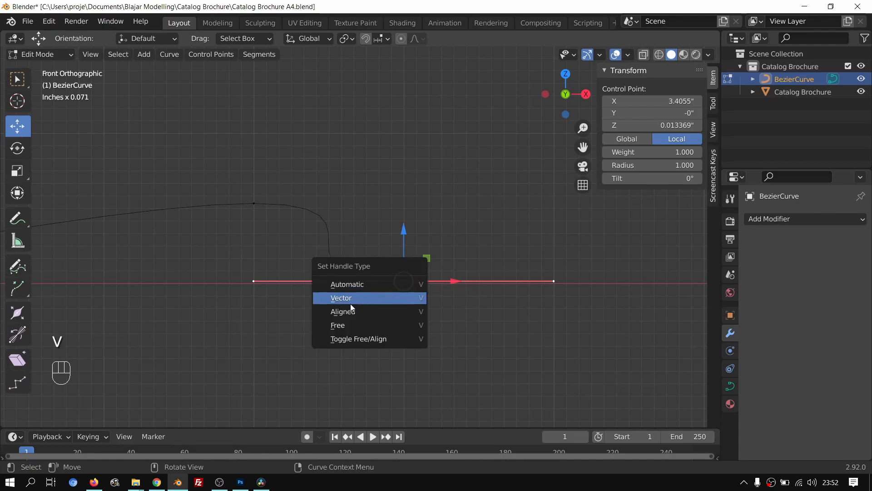
click(338, 325)
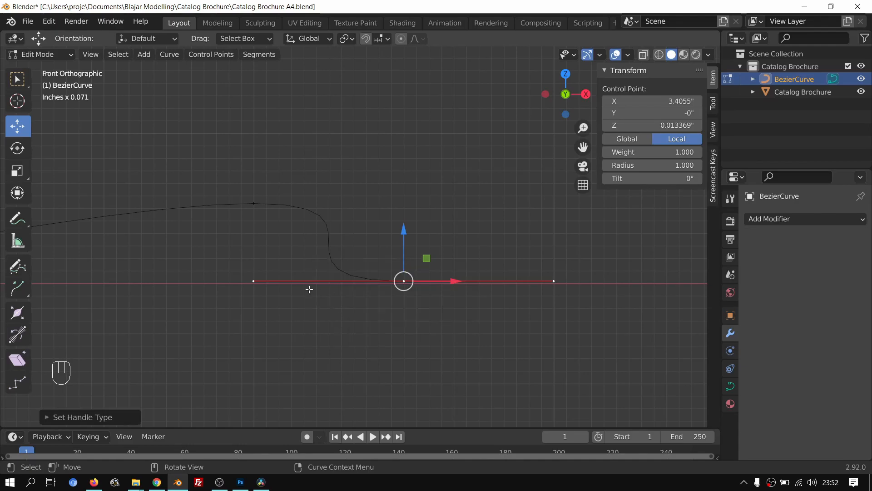
drag(253, 281, 404, 235)
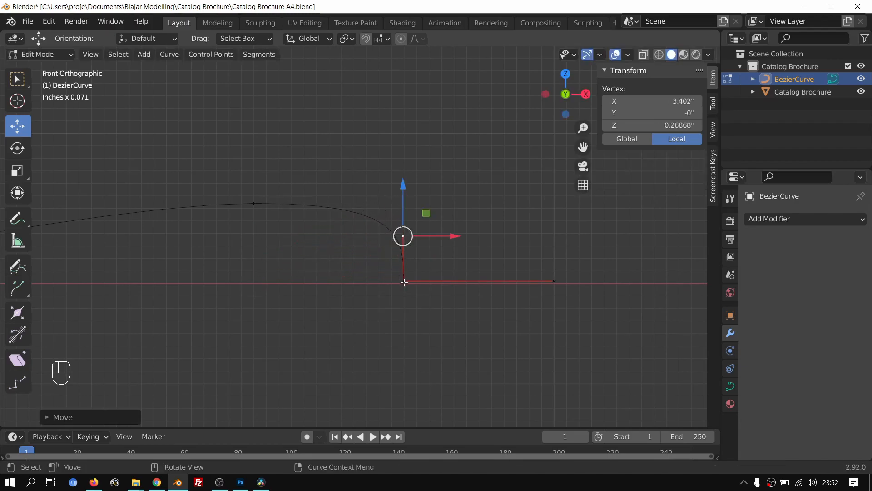
Step: Move the end control point inward to about X 3.16" and Z 0.01", and adjust its inner handle to stand above it
drag(404, 281, 361, 282)
drag(361, 229, 370, 240)
key(ctrl+z)
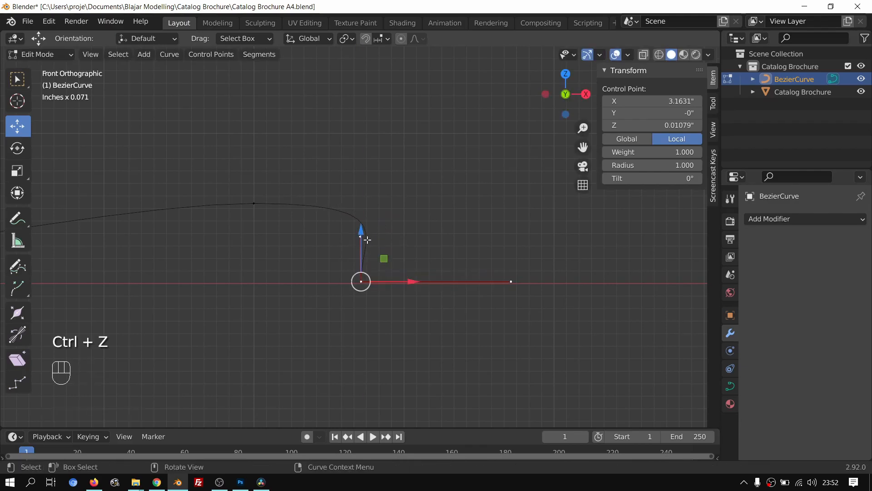
click(345, 255)
click(361, 279)
click(355, 232)
drag(356, 236, 363, 236)
Step: Raise the control point at the crest of the bend slightly and shorten its outer handle toward the drop
click(253, 202)
drag(253, 203, 254, 190)
click(404, 190)
drag(404, 190, 367, 192)
Step: Extrude a new end point from the low point along positive X, and move its inner handle to about X 4.75" and Z 0.25"
click(363, 283)
scroll(505, 257, down, 8)
scroll(505, 257, up, 3)
shift+middle_drag(525, 253, 417, 278)
key(e)
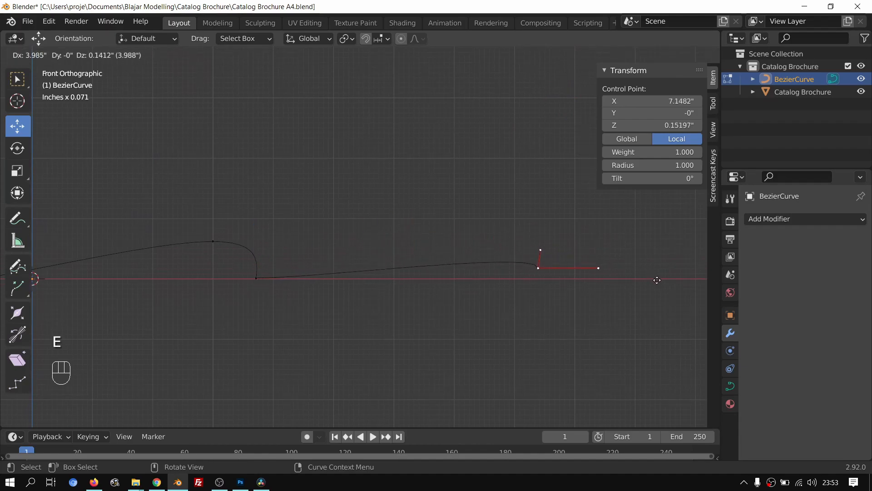
click(692, 286)
drag(584, 256, 363, 259)
Step: Examine the curve's length and shape against the flat brochure page from the front and in perspective
scroll(492, 248, down, 5)
key(Tab)
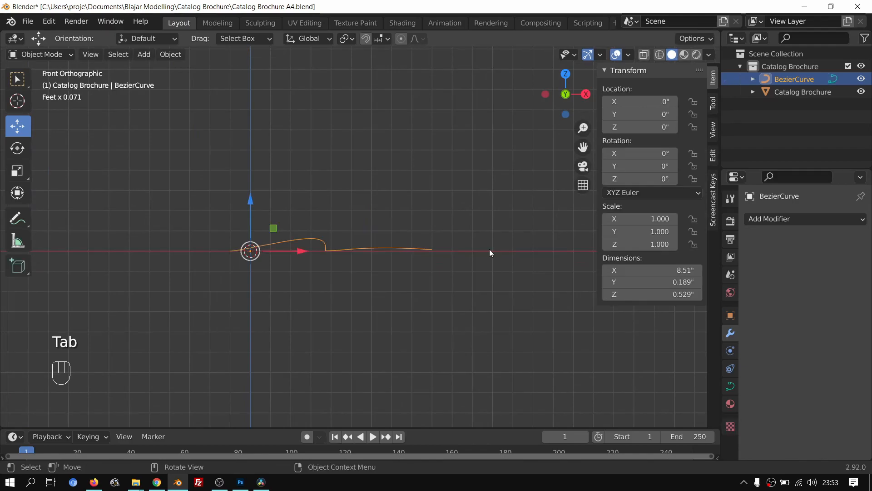
key(Tab)
middle_drag(490, 249, 411, 290)
key(Tab)
scroll(411, 290, down, 3)
scroll(358, 285, up, 2)
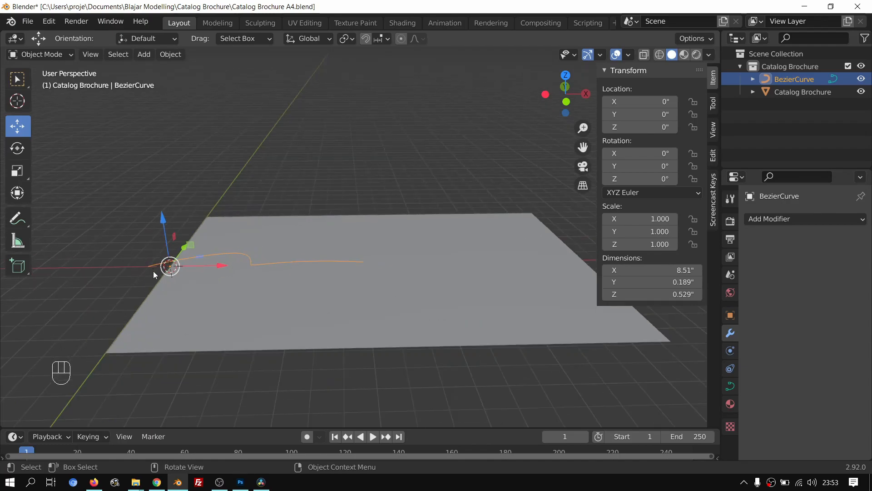
click(313, 326)
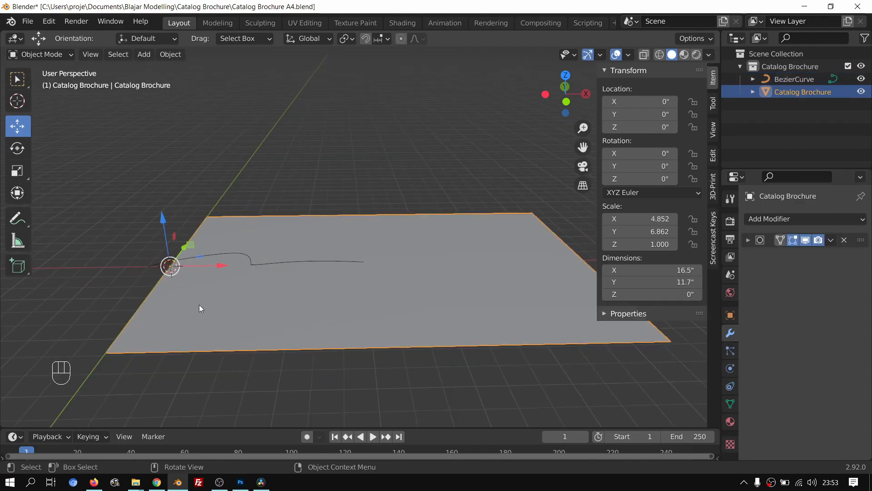
middle_drag(241, 311, 317, 272)
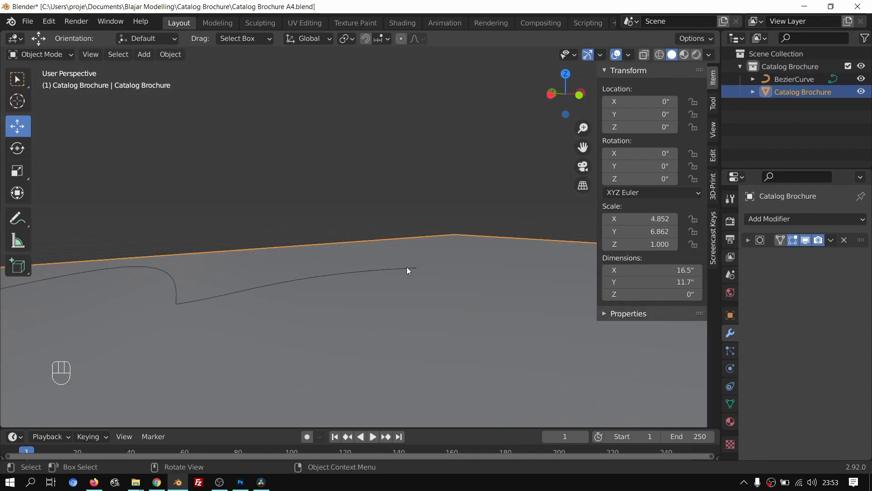
scroll(181, 290, down, 3)
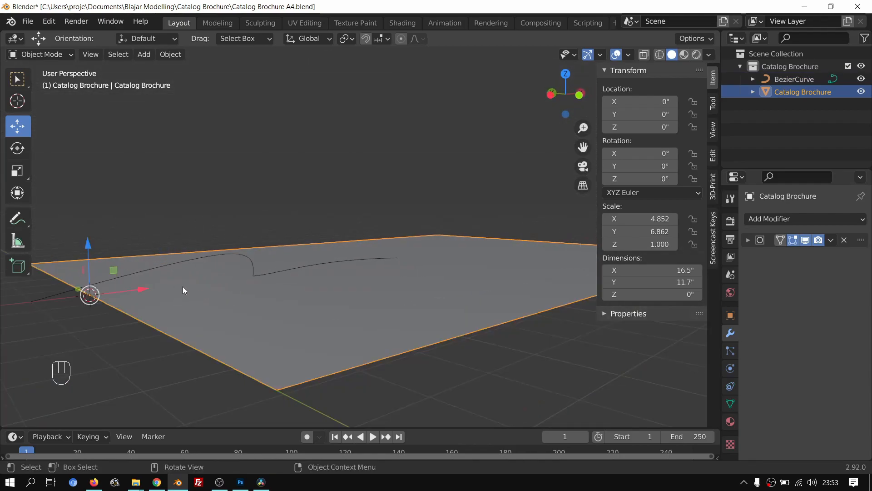
Step: Open the curve for editing and inspect its alignment along the X axis from the top view
click(253, 267)
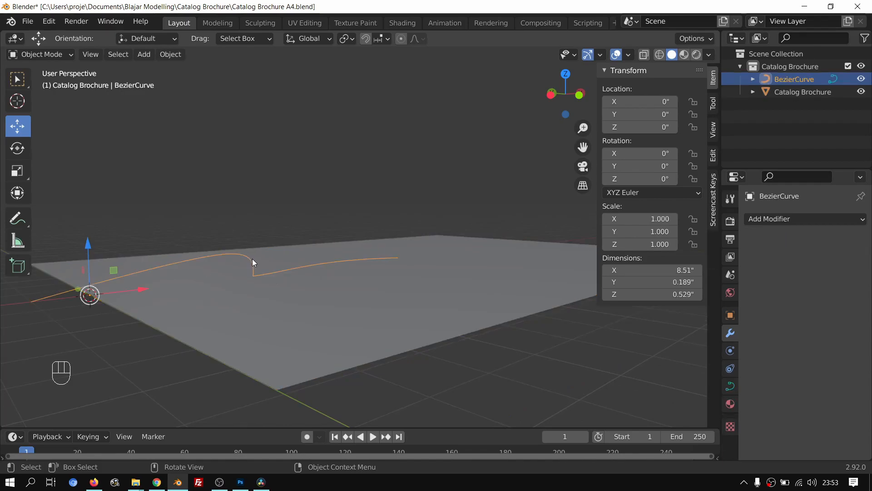
key(Tab)
middle_drag(291, 252, 323, 269)
key(KP_7)
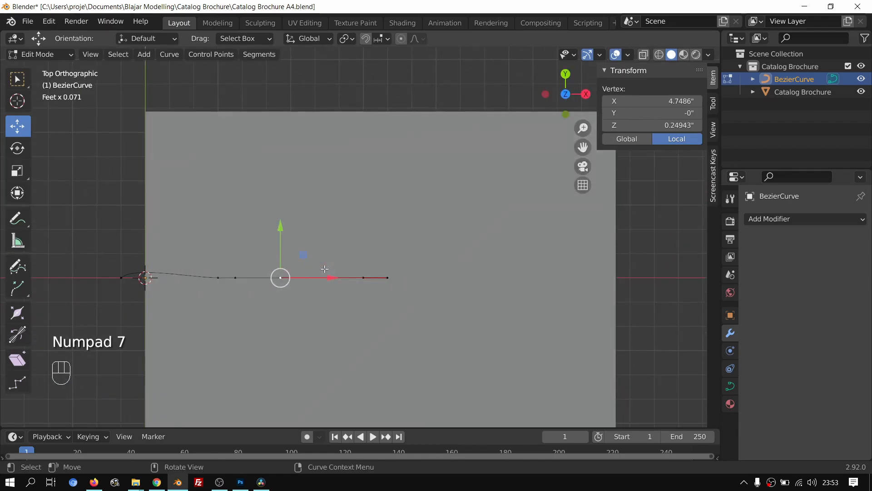
shift+middle_drag(325, 268, 445, 235)
middle_drag(513, 188, 552, 112)
middle_drag(498, 203, 516, 166)
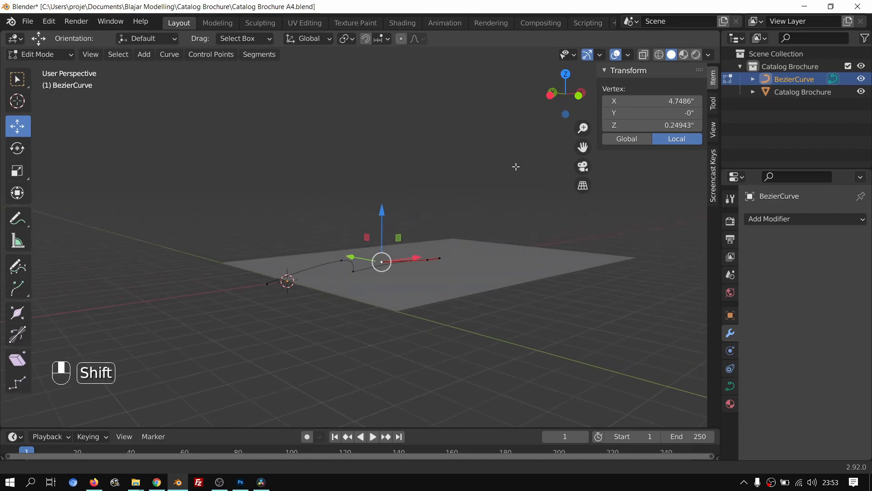
drag(570, 88, 566, 76)
click(565, 75)
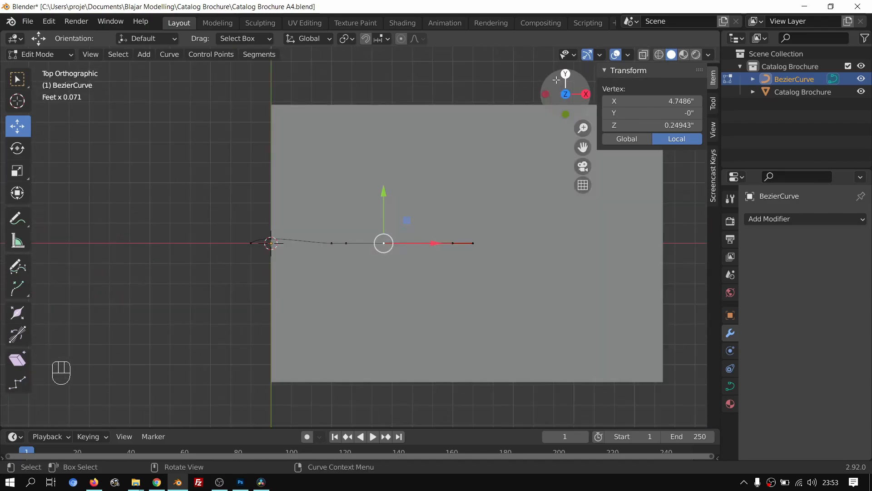
scroll(367, 269, up, 4)
scroll(367, 269, up, 1)
shift+middle_drag(342, 279, 372, 288)
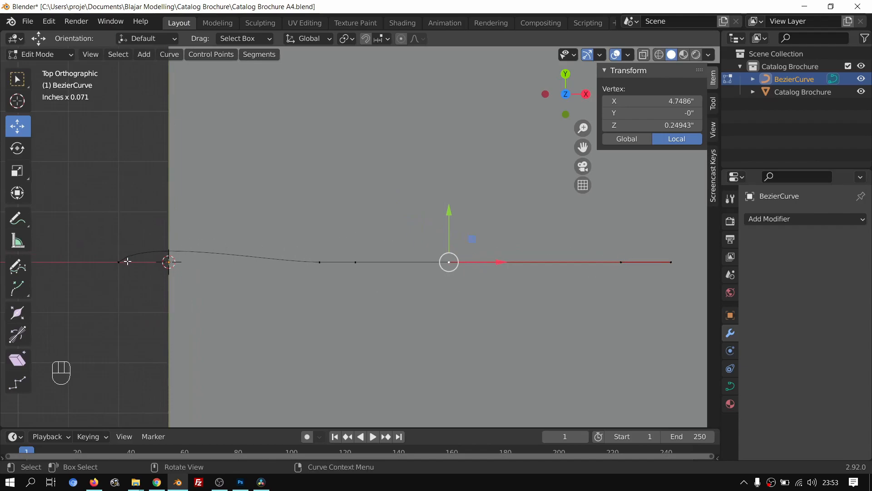
Step: Flatten the curve by scaling all of its control points to 0 along the Y axis
key(a)
key(a)
scroll(307, 266, down, 2)
key(Tab)
key(Tab)
key(a)
key(a)
key(a)
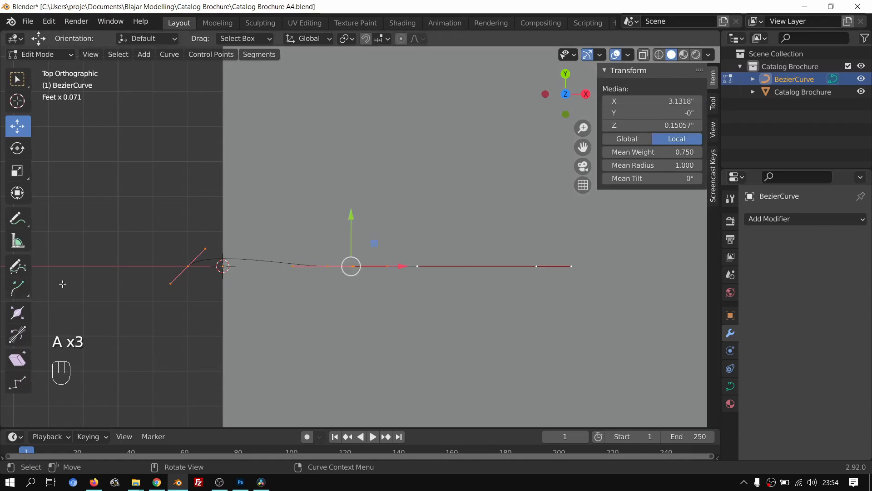
scroll(110, 249, up, 3)
scroll(308, 282, down, 2)
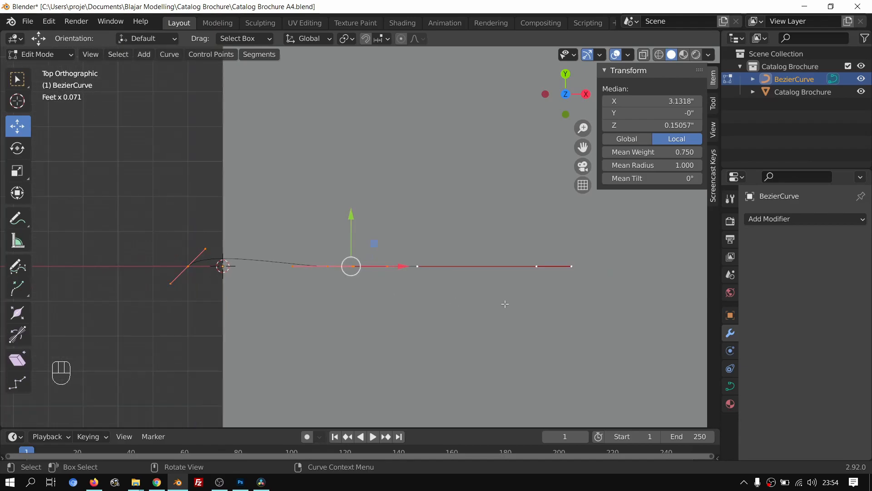
key(s)
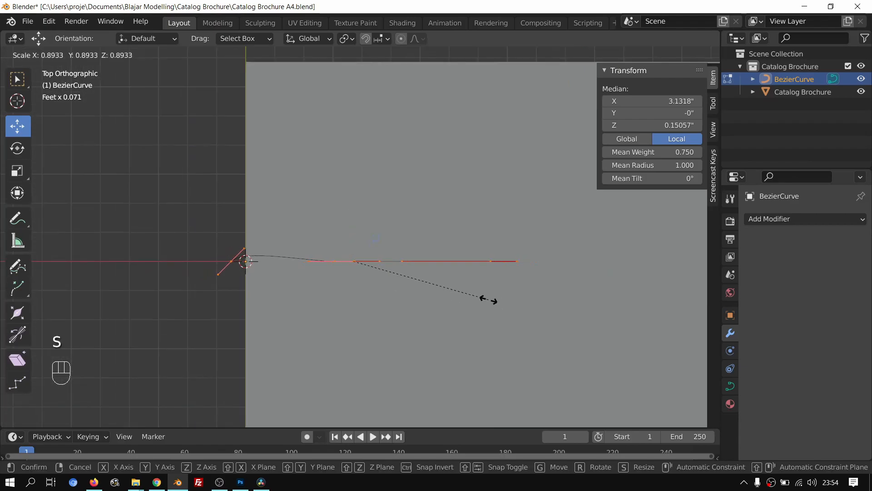
click(487, 300)
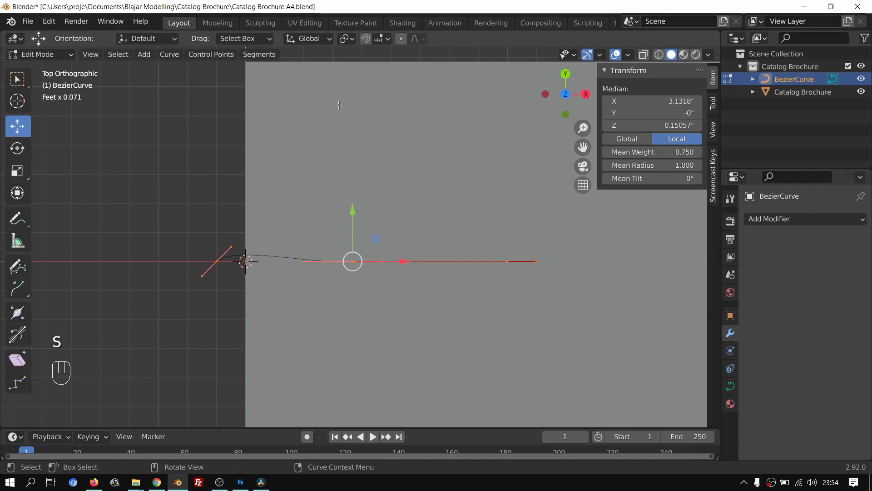
key(s)
key(y)
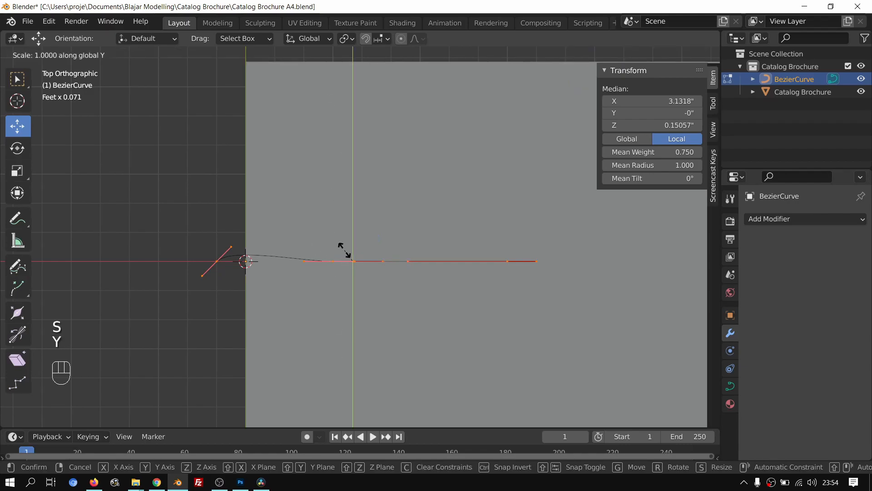
key(KP_0)
click(345, 252)
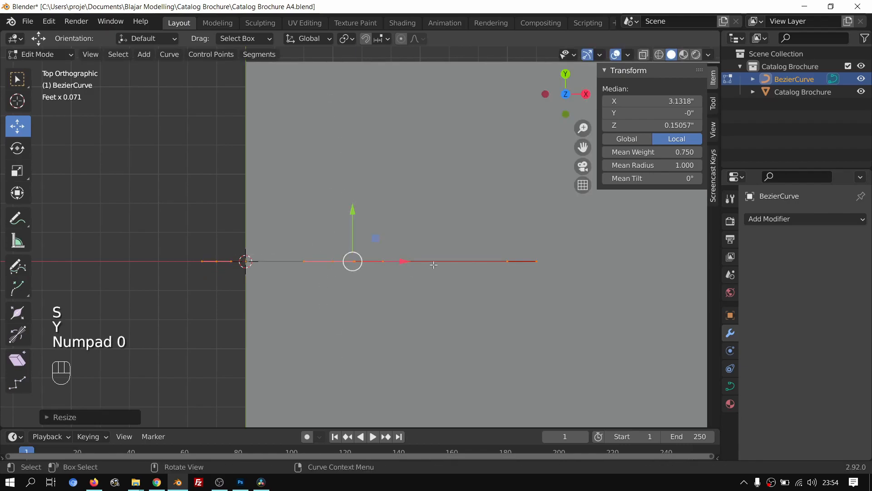
scroll(482, 275, up, 2)
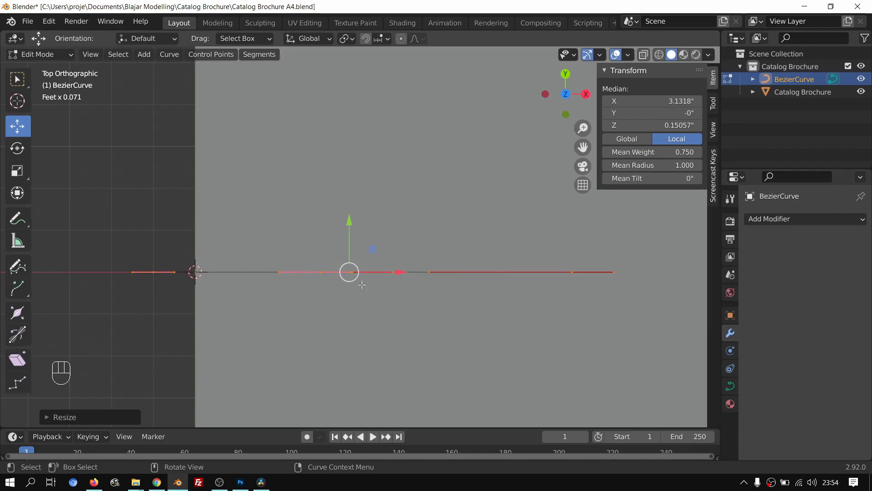
scroll(463, 278, down, 2)
scroll(343, 219, down, 1)
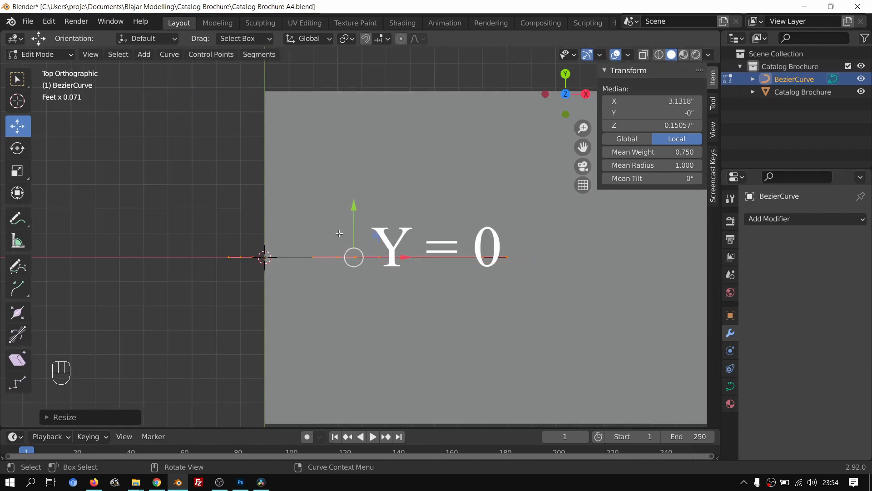
Step: Scale the whole curve up in Object Mode until it extends slightly past both sides of the brochure page
key(Tab)
scroll(461, 266, down, 4)
middle_drag(477, 327, 347, 240)
scroll(484, 335, up, 4)
scroll(337, 247, down, 3)
key(s)
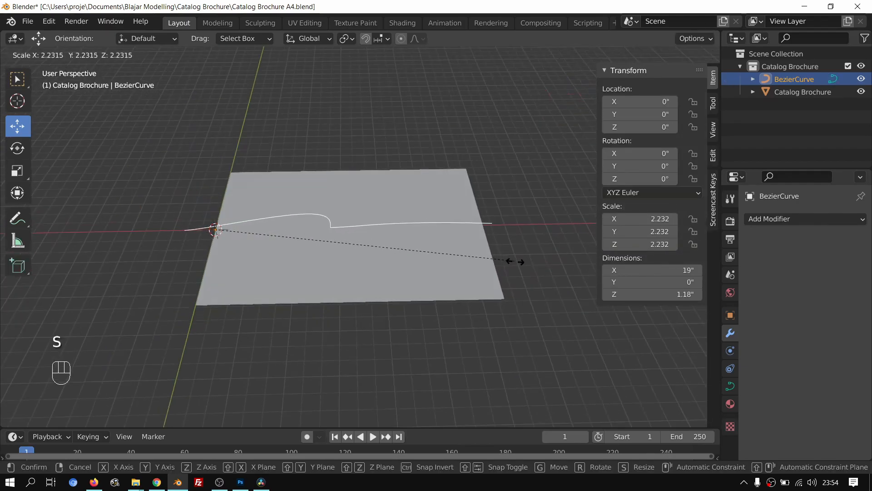
click(538, 264)
Step: Compare the brochure mesh's centre edge with the position of the curve's bend, in Edit Mode and Object Mode
click(400, 271)
scroll(389, 274, up, 3)
middle_drag(390, 274, 375, 241)
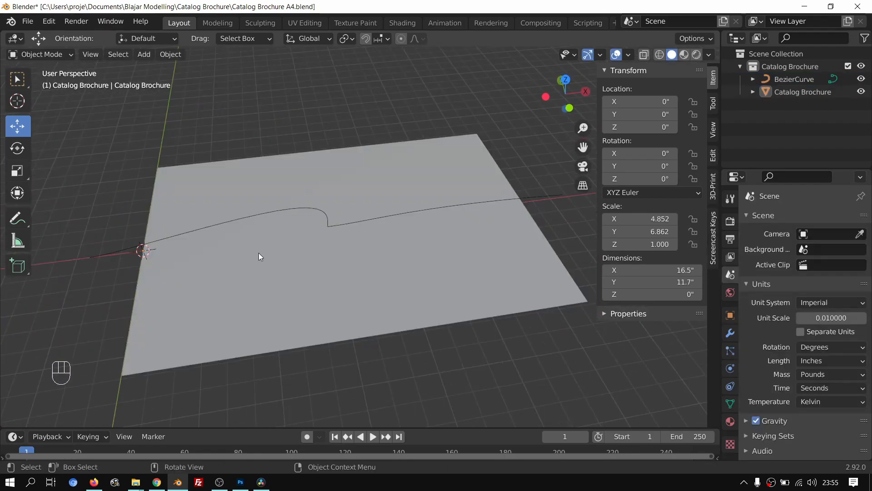
click(309, 258)
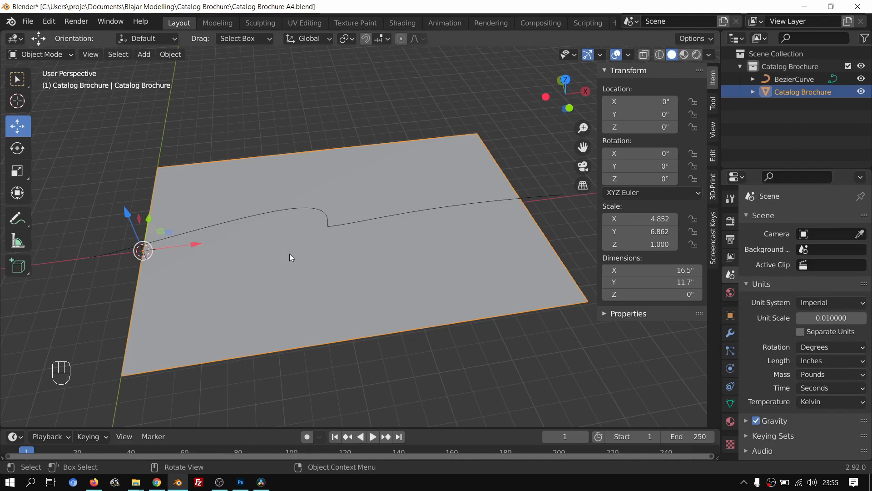
key(Tab)
key(Tab)
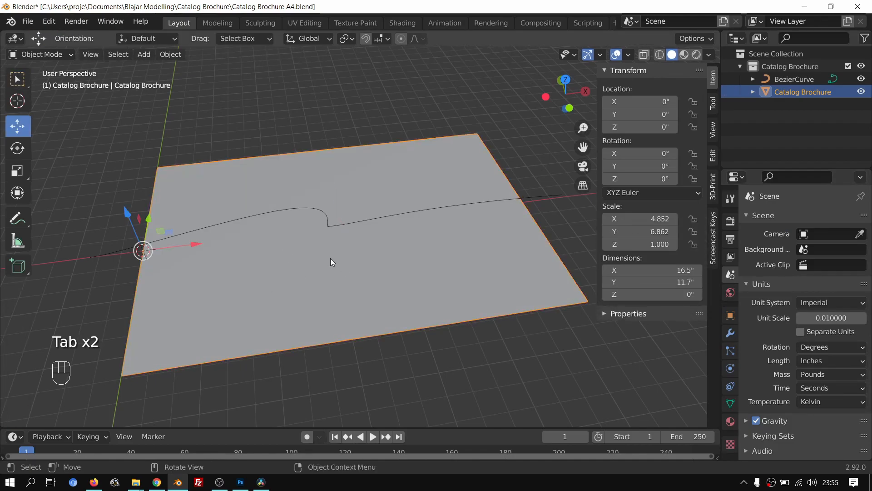
key(Tab)
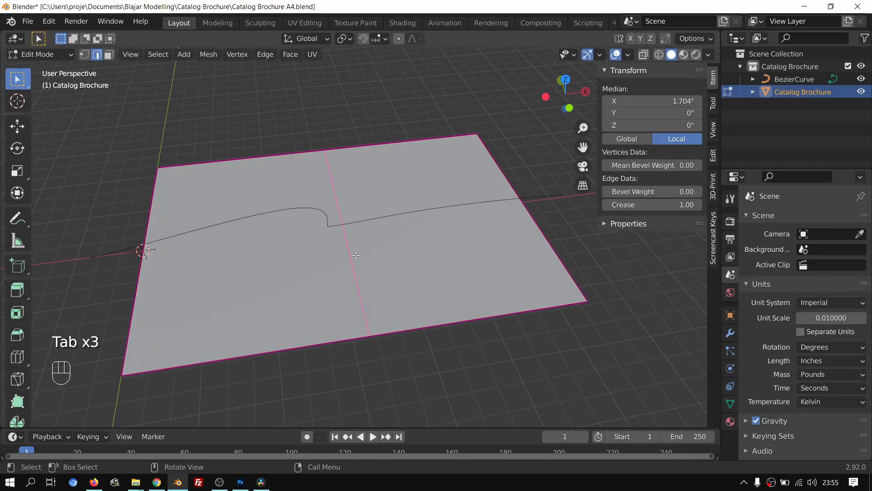
middle_drag(371, 246, 396, 356)
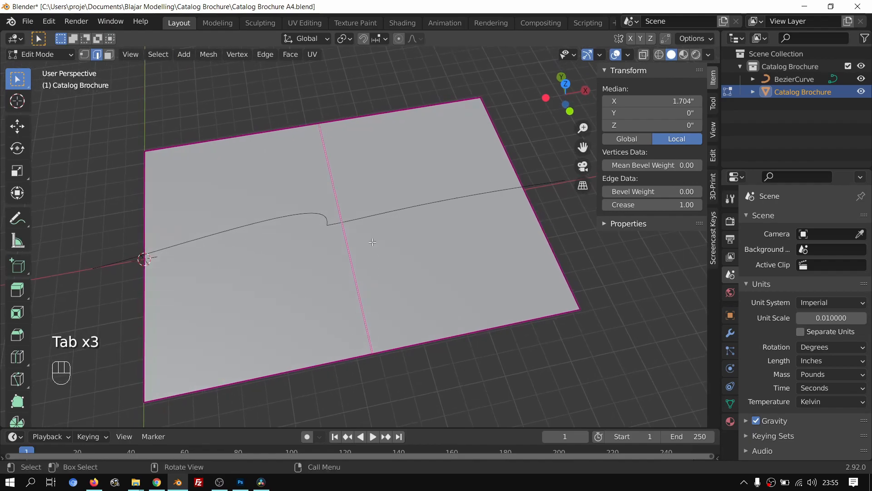
key(Tab)
middle_drag(367, 245, 358, 233)
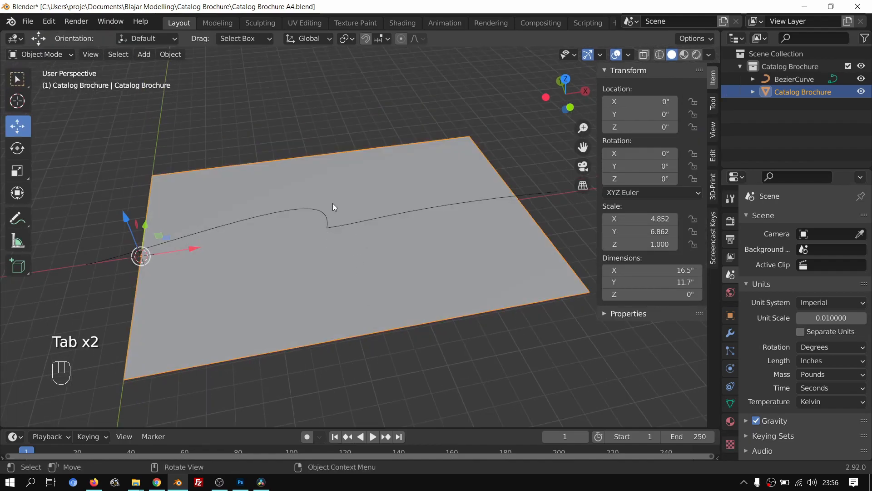
key(Tab)
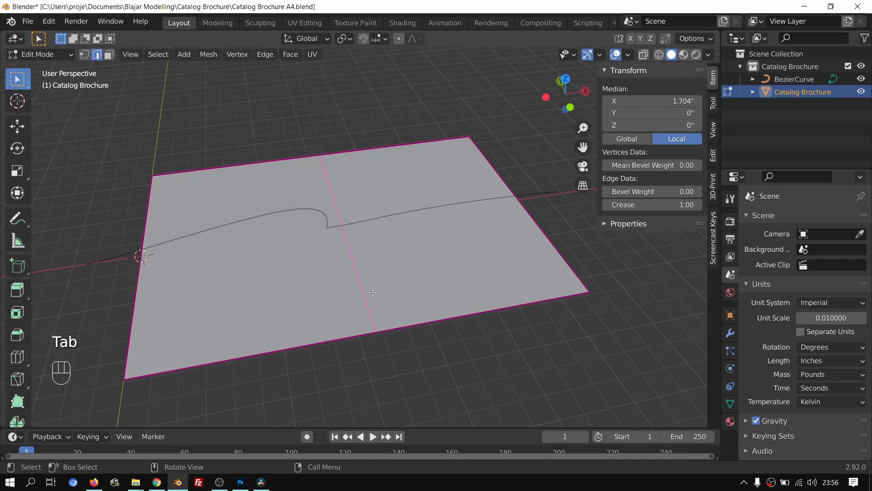
key(Tab)
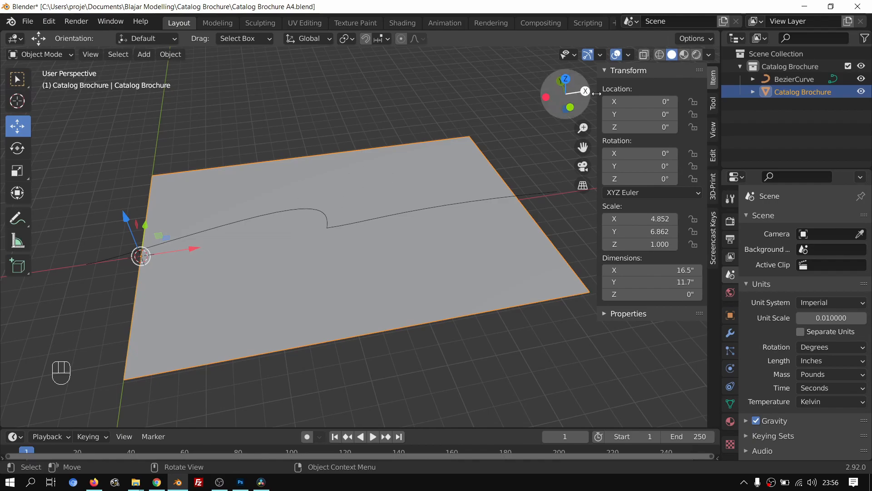
Step: Turn on the wireframe overlay to show the brochure's centre edge in Object Mode, and deselect the page
click(629, 54)
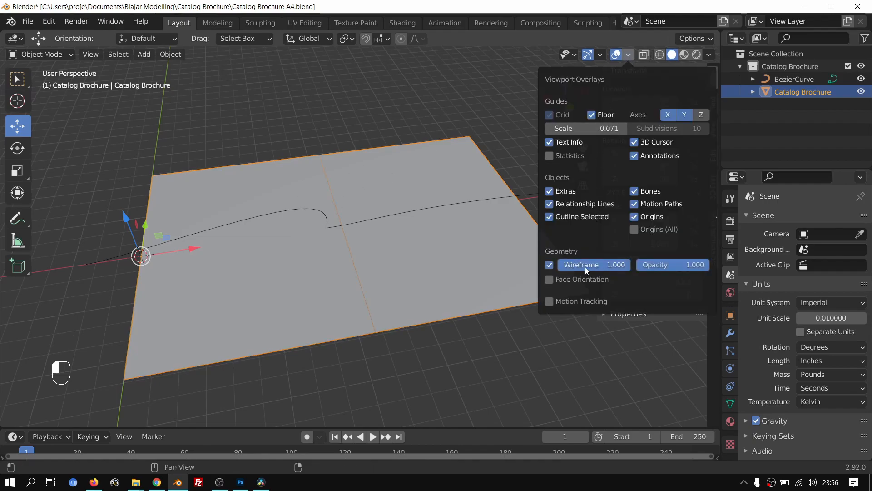
click(448, 342)
middle_drag(388, 307, 362, 261)
middle_drag(361, 296, 383, 311)
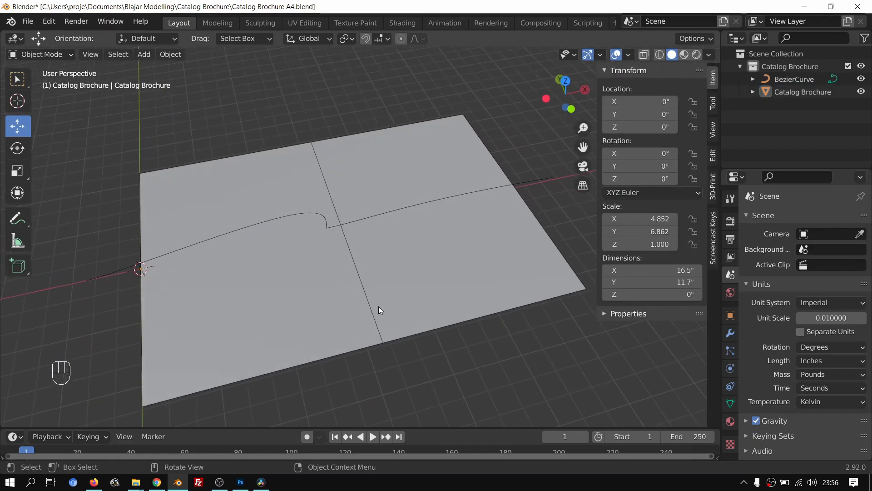
Step: Select the Bezier curve and nudge it slightly along the X axis to about -0.028"
click(294, 217)
drag(192, 262, 193, 263)
scroll(314, 265, down, 3)
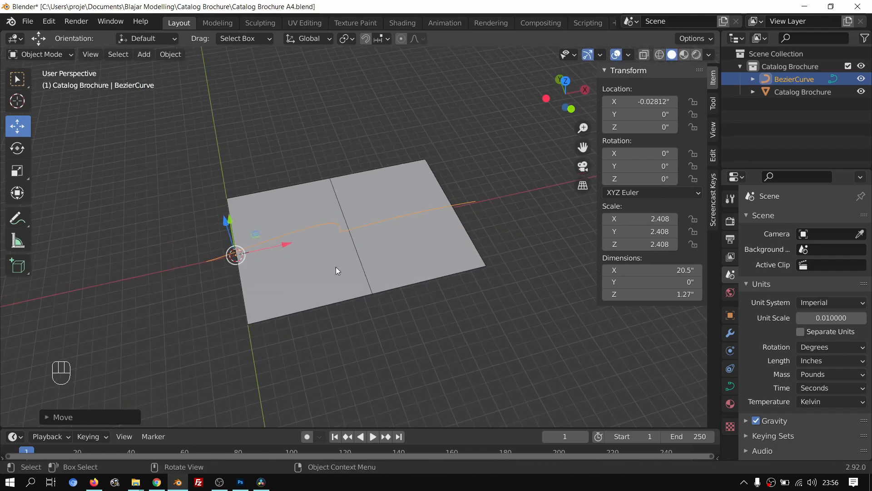
Step: Add a Curve modifier to the brochure mesh with BezierCurve as its curve object
middle_drag(318, 265, 317, 249)
click(315, 248)
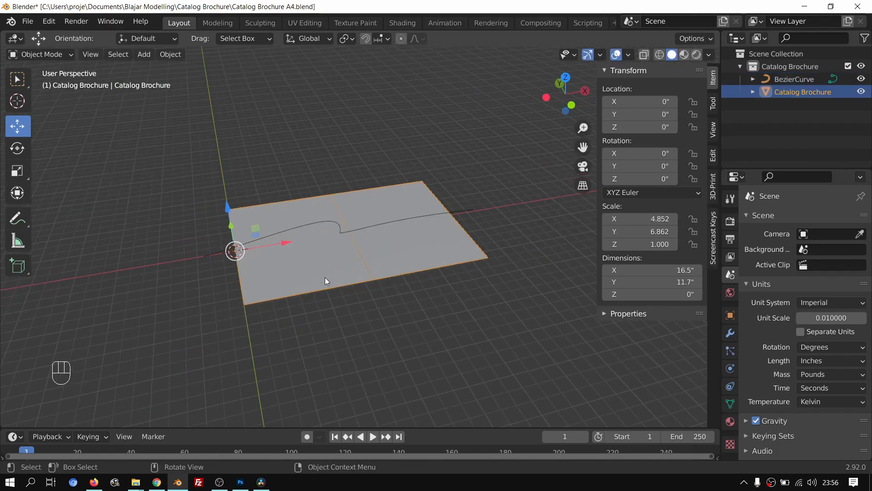
click(730, 334)
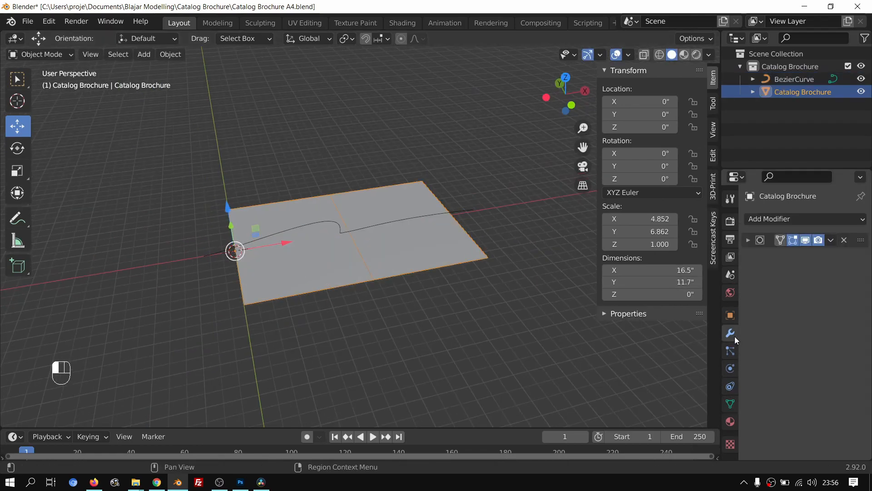
click(764, 222)
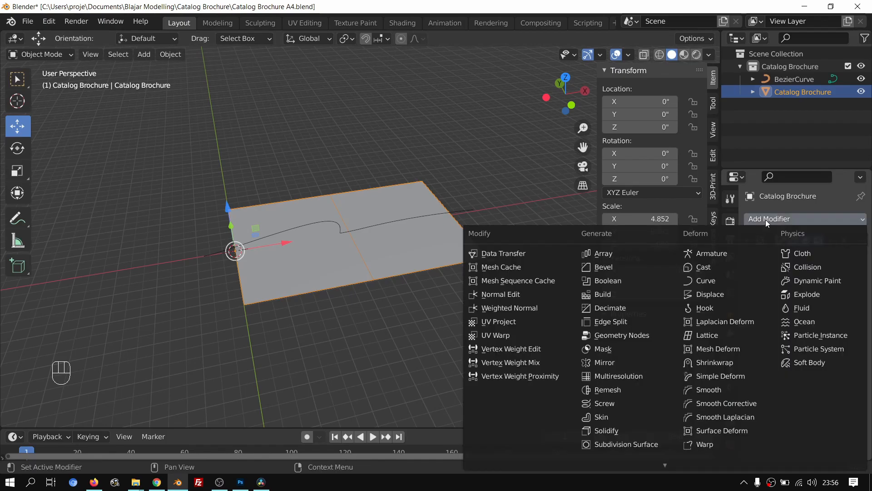
click(708, 283)
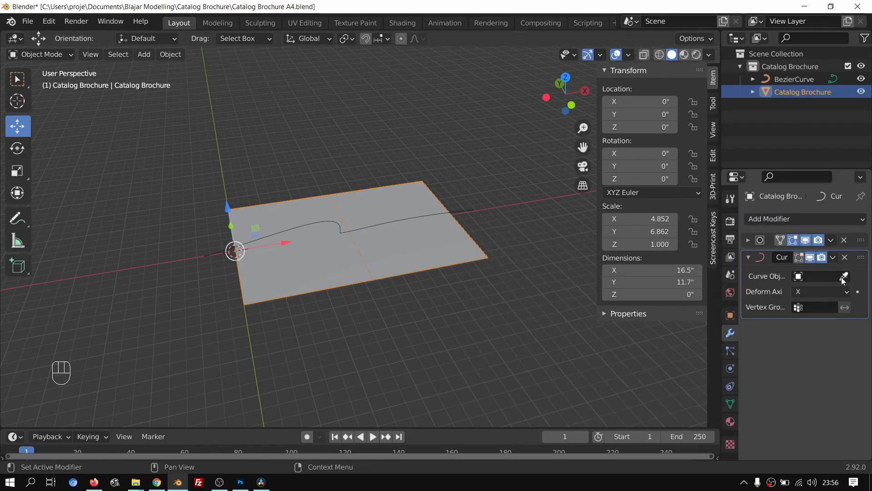
scroll(324, 273, up, 3)
click(813, 276)
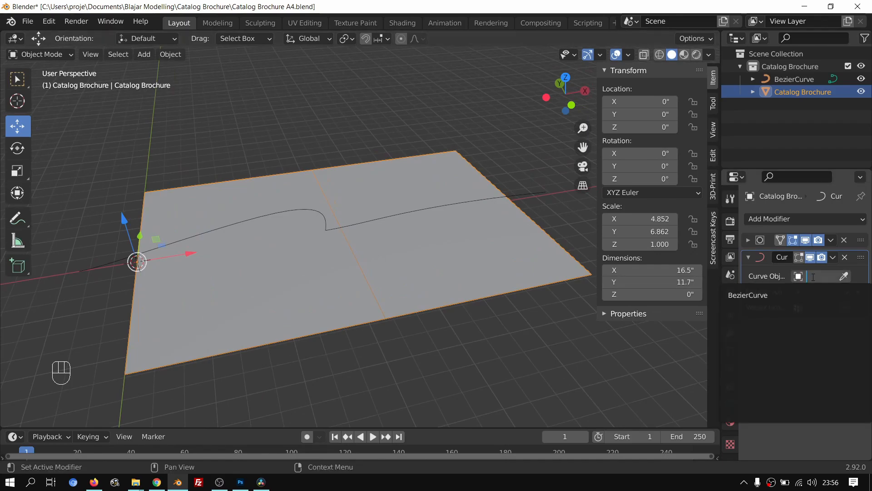
click(743, 296)
Step: Move the brochure mesh along the X axis to about 3.52" so its centre edge shifts along the curve
middle_drag(342, 251, 461, 226)
scroll(461, 226, down, 4)
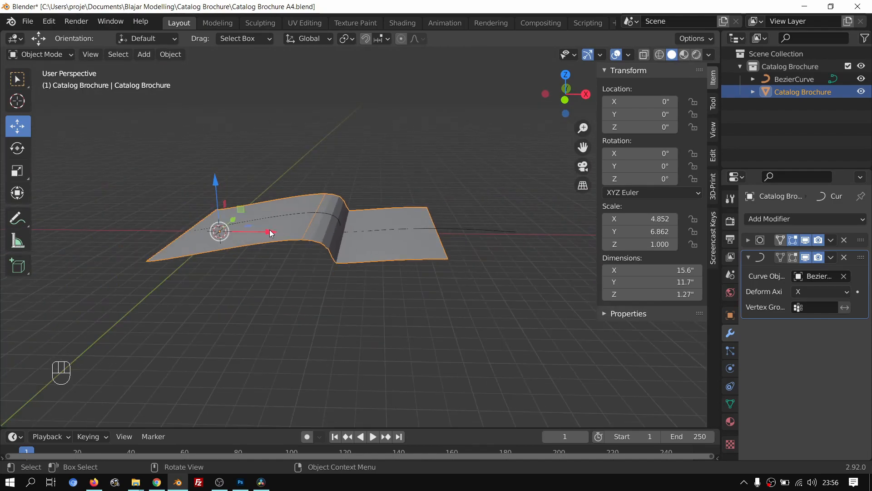
key(g)
key(x)
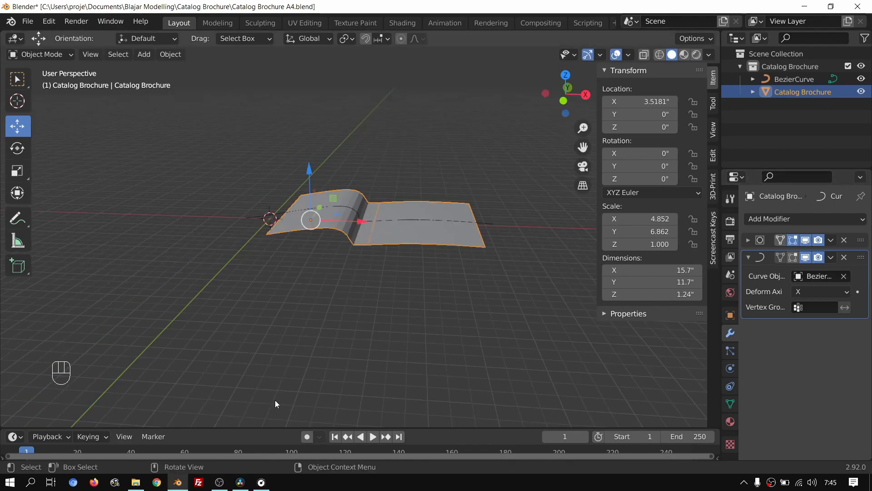
Step: Expand the brochure's Subdivision modifier settings and raise its viewport level to 6
scroll(346, 230, up, 7)
alt+middle_drag(362, 259, 400, 270)
mouse_move(342, 242)
alt+shift+middle_down()
mouse_move(356, 251)
mouse_move(342, 257)
alt+shift+middle_up()
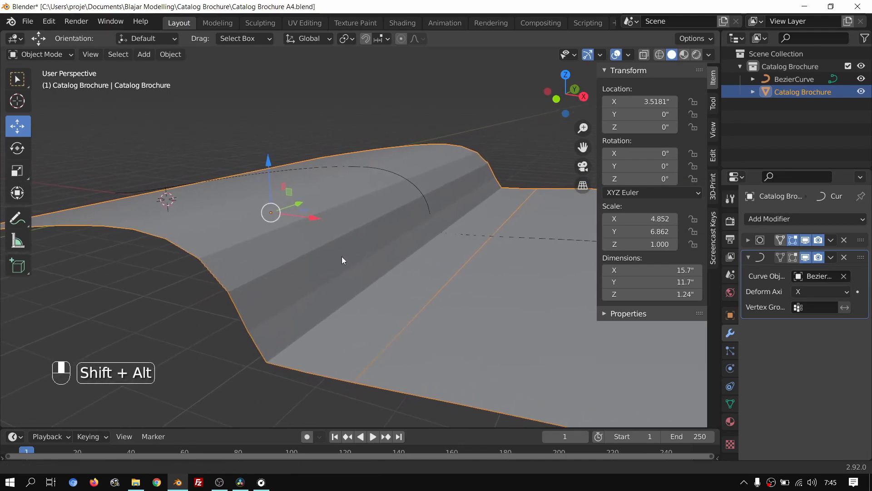
click(747, 240)
scroll(495, 304, down, 2)
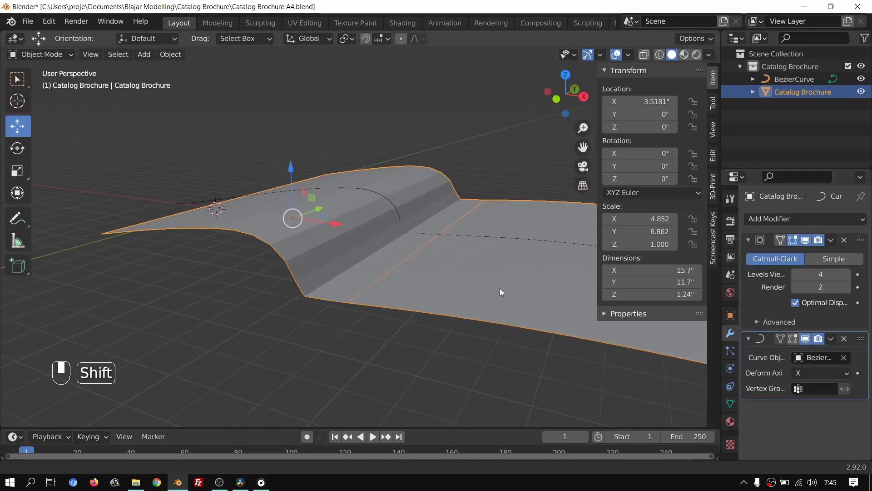
shift+middle_drag(508, 288, 468, 285)
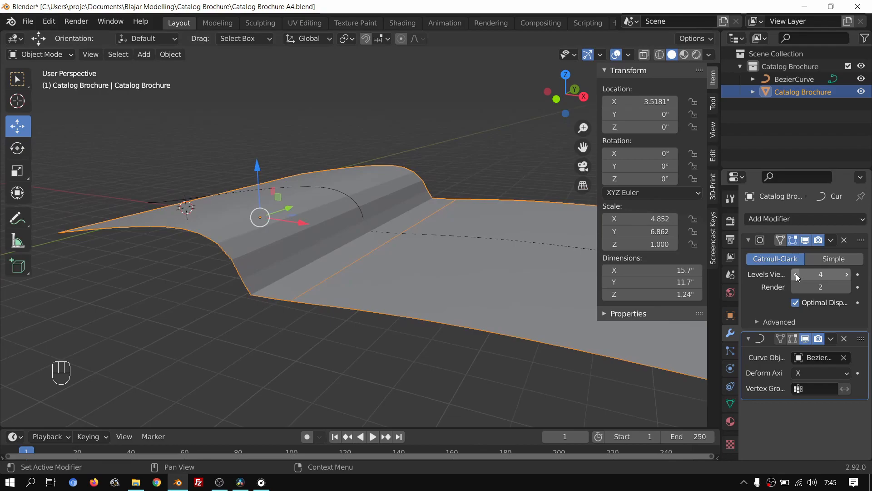
click(849, 273)
click(849, 273)
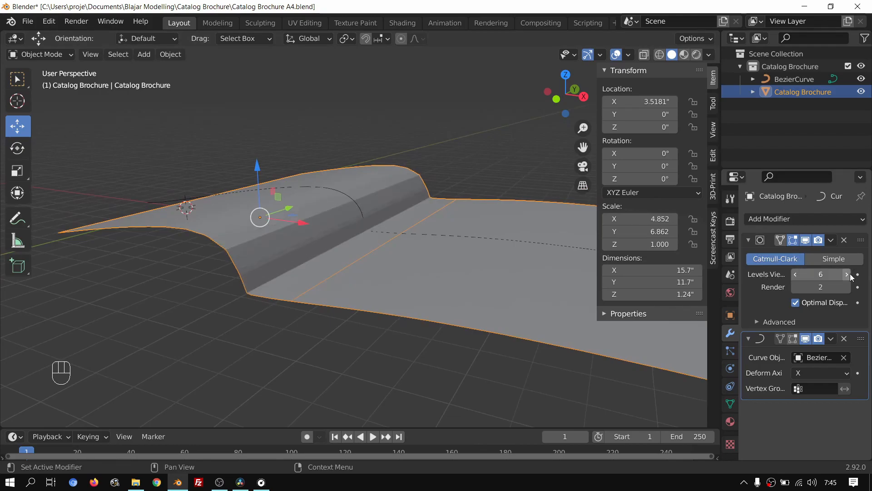
Step: Set the Subdivision modifier's viewport level to 8
scroll(387, 278, up, 3)
scroll(409, 274, down, 2)
shift+middle_drag(391, 274, 449, 273)
shift+middle_drag(365, 249, 387, 249)
click(846, 275)
click(846, 274)
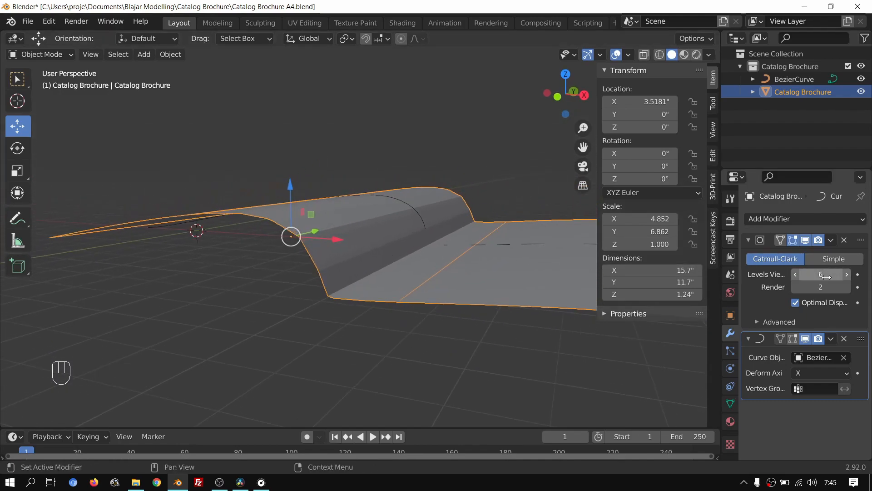
middle_drag(449, 261, 451, 271)
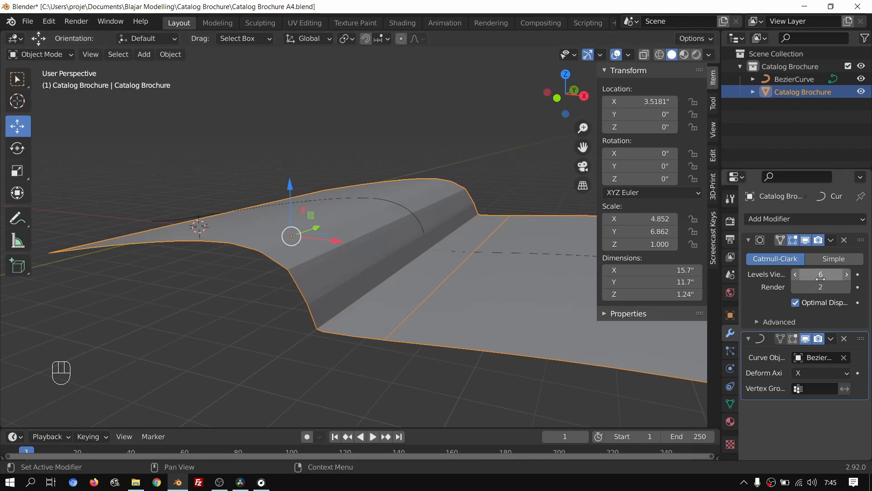
click(847, 274)
click(848, 274)
click(824, 274)
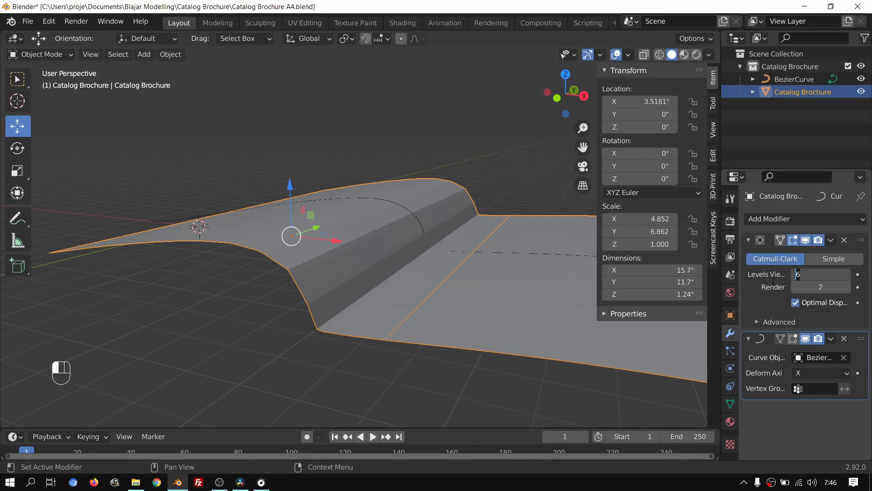
key(Tab)
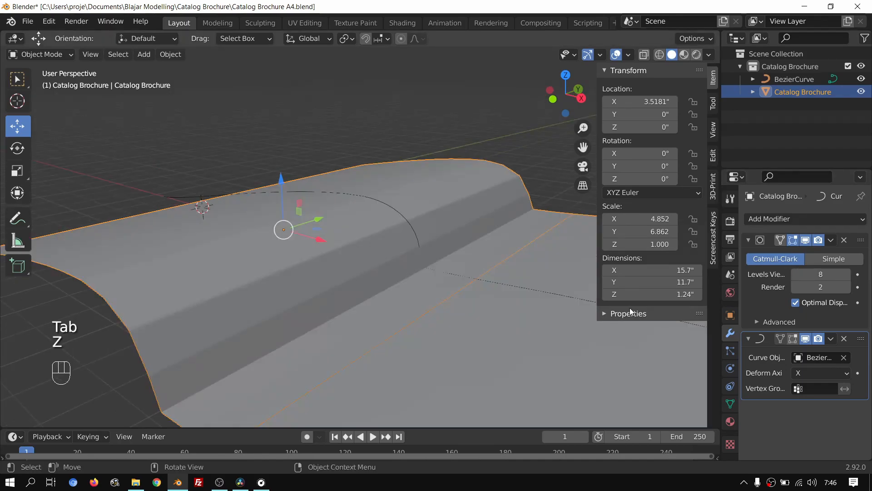
Step: Turn off Optimal Display in the Subdivision modifier and set its levels to 7 for the viewport and 5 for rendering
click(795, 303)
middle_drag(412, 306, 433, 300)
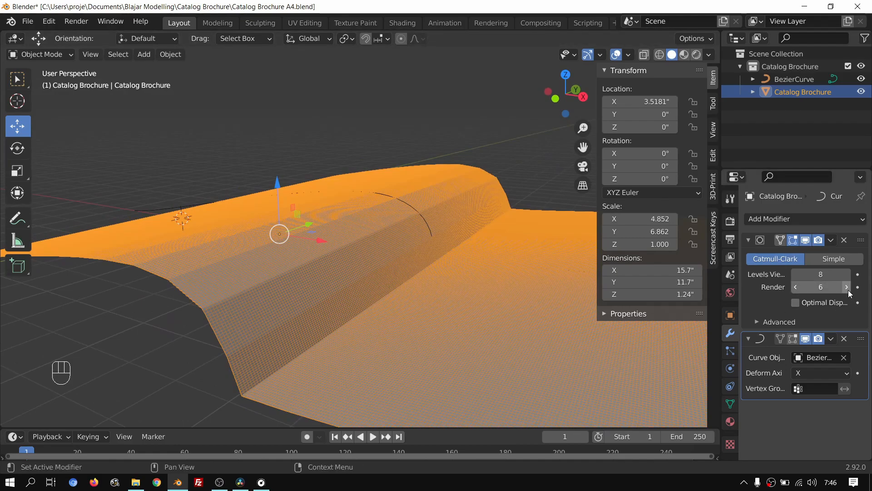
drag(848, 290, 825, 287)
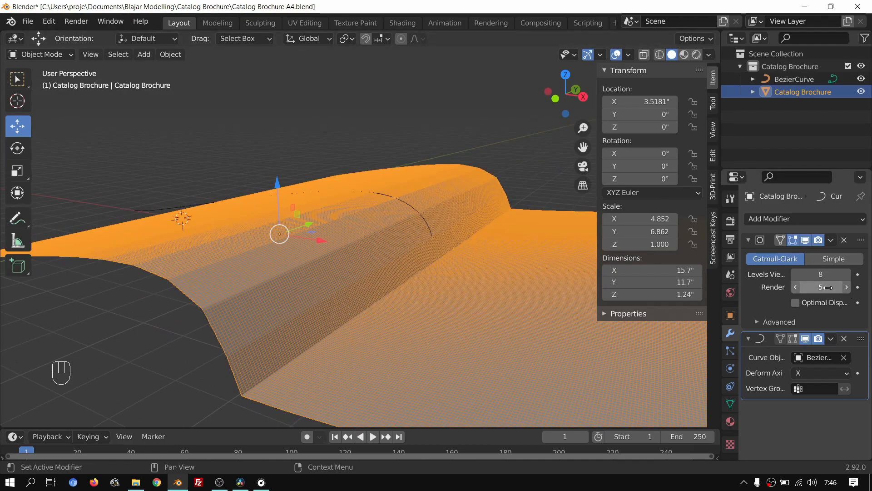
click(824, 274)
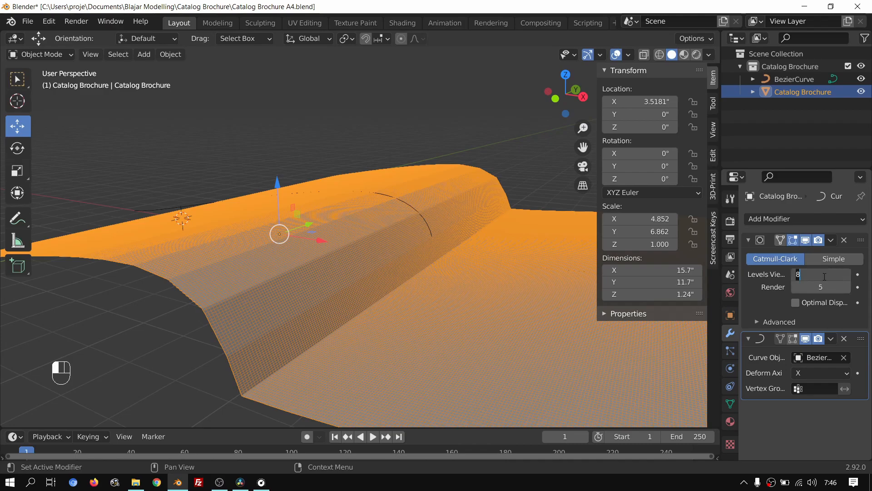
text(7)
key(Return)
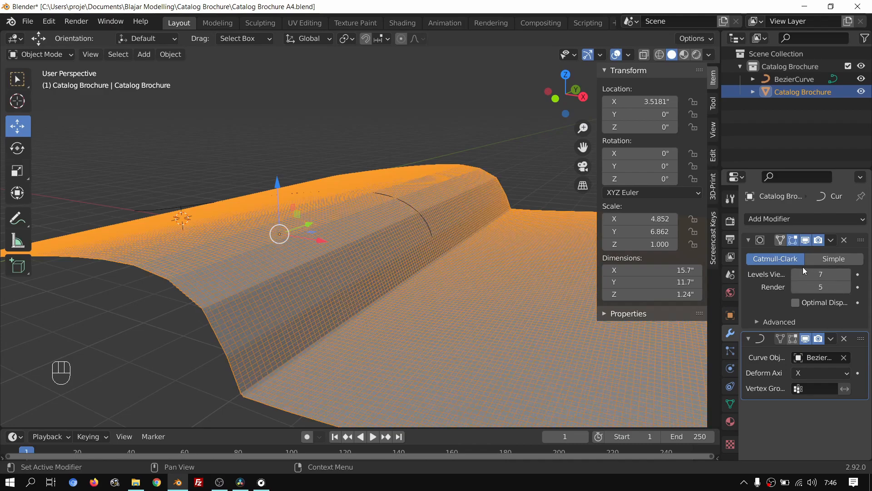
Step: Show the advanced Subdivision settings and toggle Optimal Display repeatedly to compare the mesh wireframe, leaving it off
click(825, 319)
click(797, 304)
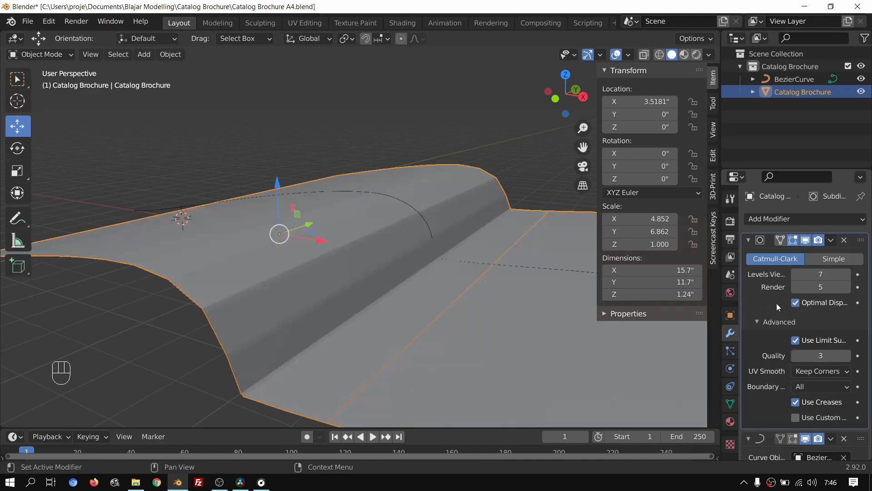
click(797, 302)
click(797, 303)
click(797, 302)
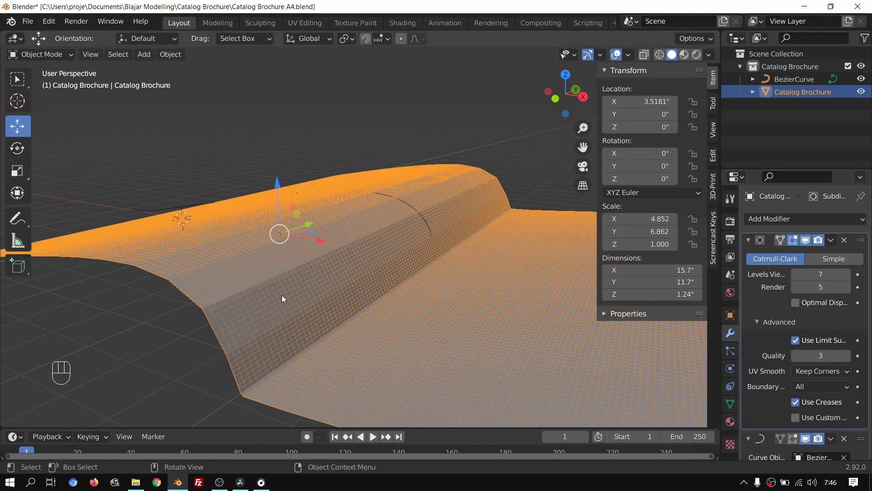
click(794, 303)
click(794, 303)
Step: Examine the smoothness of the brochure's bend up close, switching between Object Mode and Edit Mode
key(Tab)
key(Tab)
click(461, 136)
middle_drag(461, 143, 471, 249)
scroll(471, 251, up, 4)
middle_drag(459, 298, 372, 225)
click(372, 225)
key(Tab)
key(Tab)
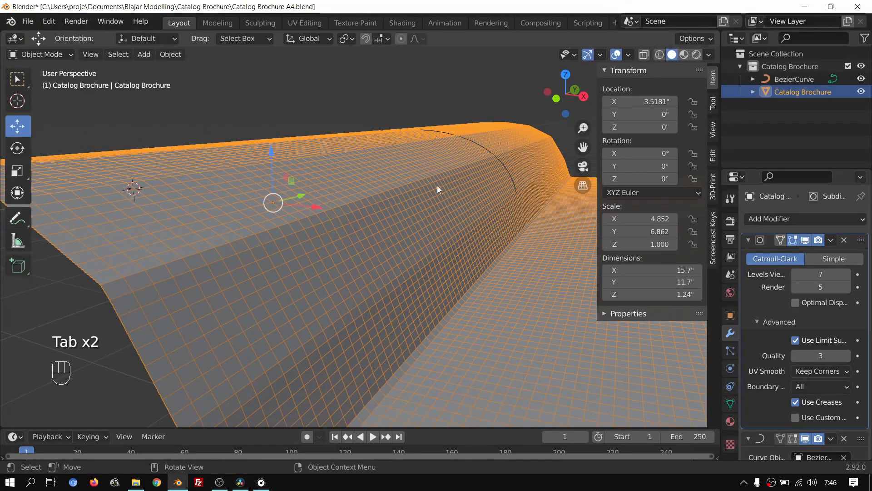
Step: Select the Bezier curve and set its shape resolution to 24
click(473, 142)
scroll(488, 150, down, 4)
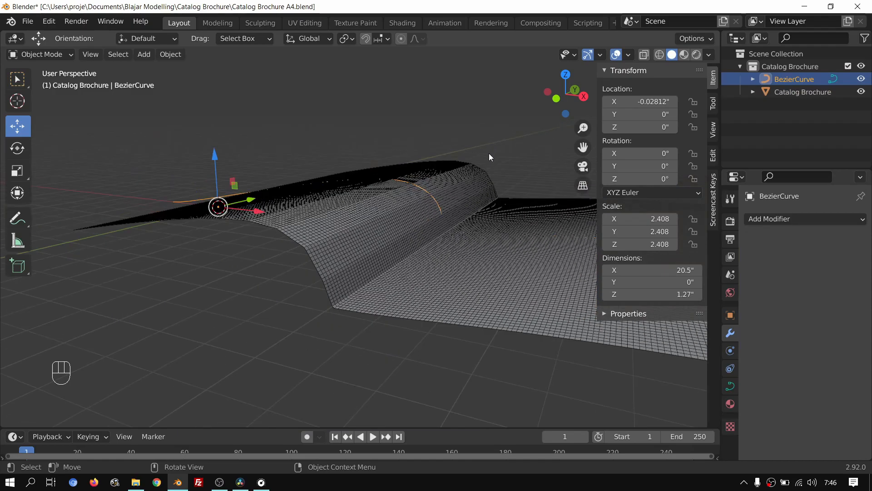
scroll(494, 149, up, 6)
scroll(522, 142, down, 2)
shift+middle_drag(474, 165, 471, 212)
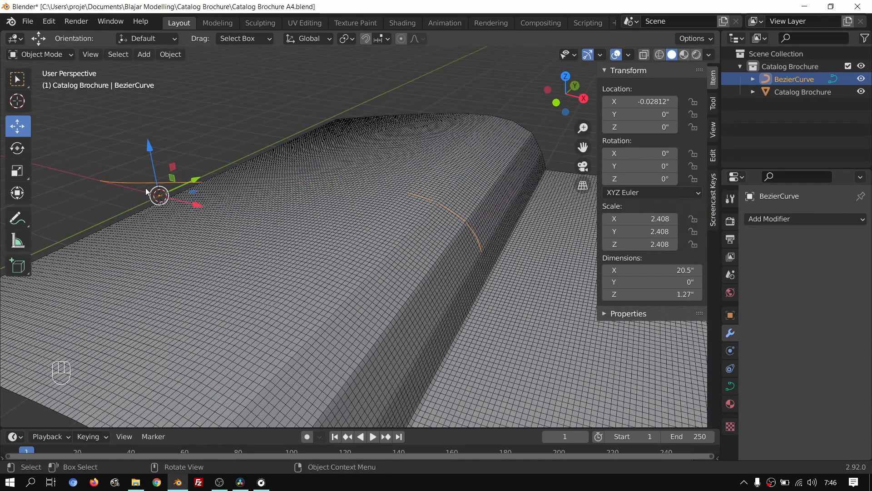
click(733, 388)
middle_drag(434, 340, 431, 315)
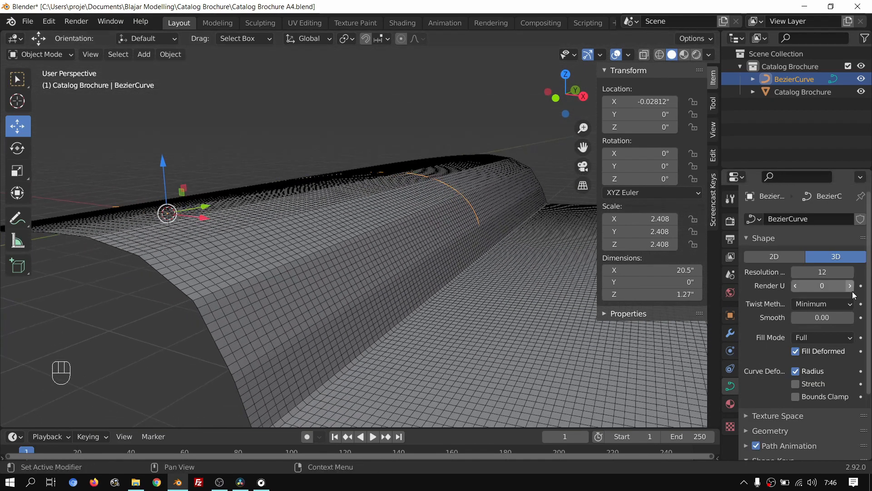
click(802, 272)
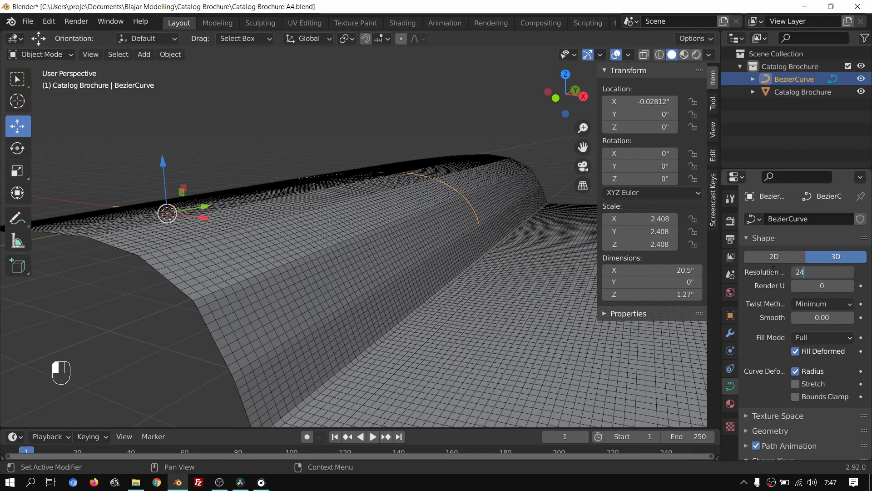
text(24)
key(Return)
Step: Check the bend's smoothness, then increase the Bezier curve's shape resolution to 60
key(Tab)
middle_drag(389, 255, 398, 277)
key(Tab)
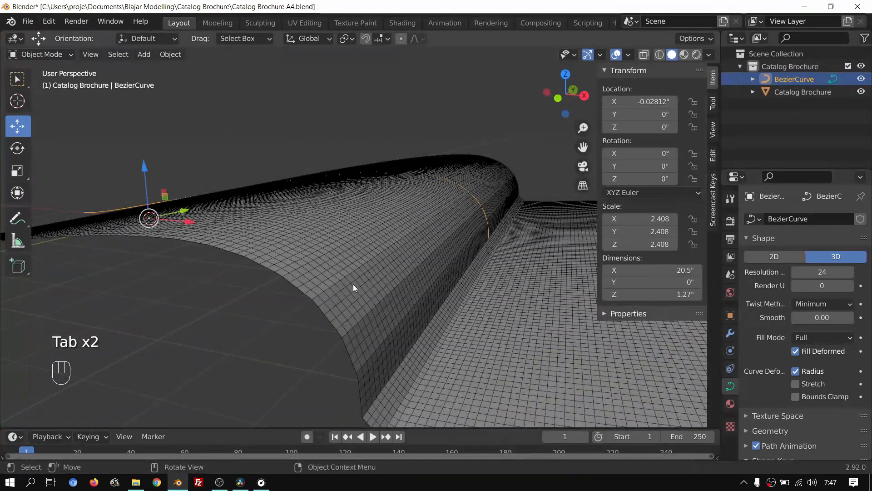
click(821, 272)
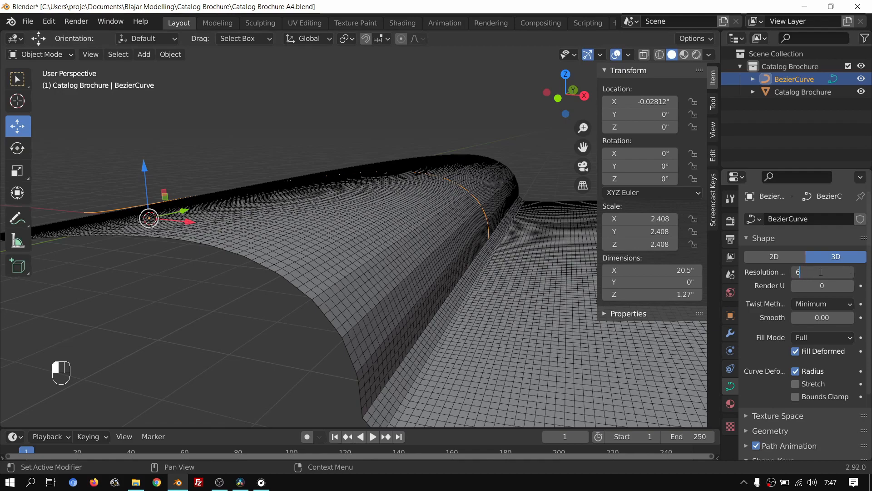
key(Return)
key(Tab)
middle_drag(403, 278, 522, 274)
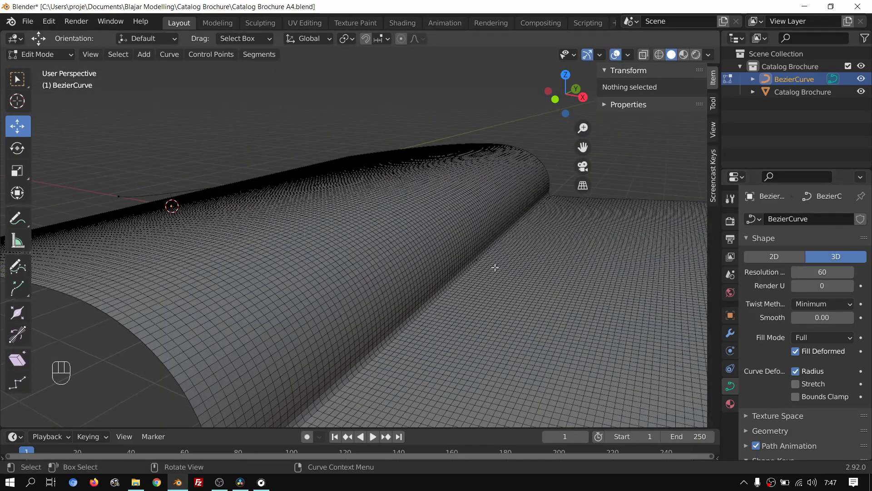
scroll(381, 265, down, 2)
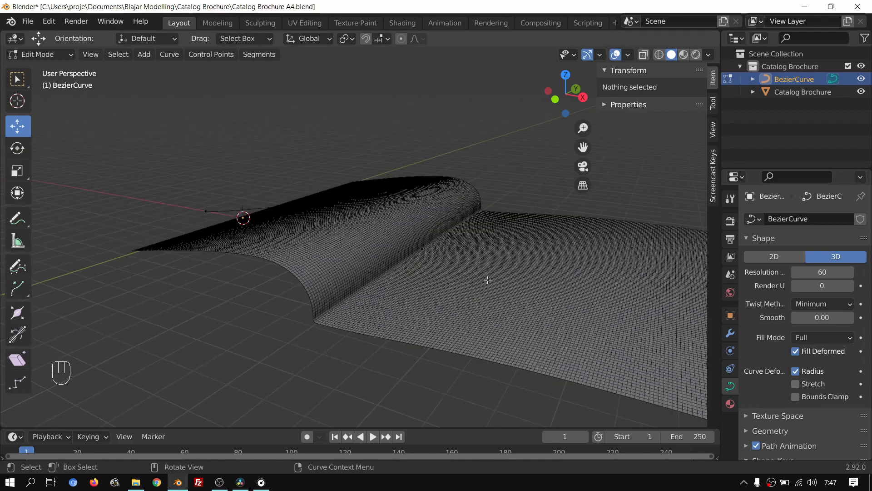
Step: Set the brochure mesh's Subdivision render level to 7 and collapse the modifier's settings
key(Tab)
click(402, 263)
click(730, 333)
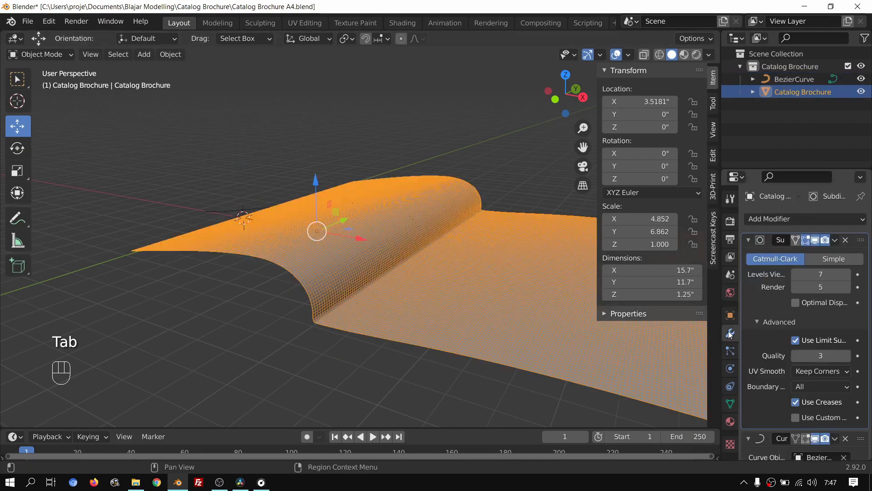
middle_drag(288, 232, 284, 240)
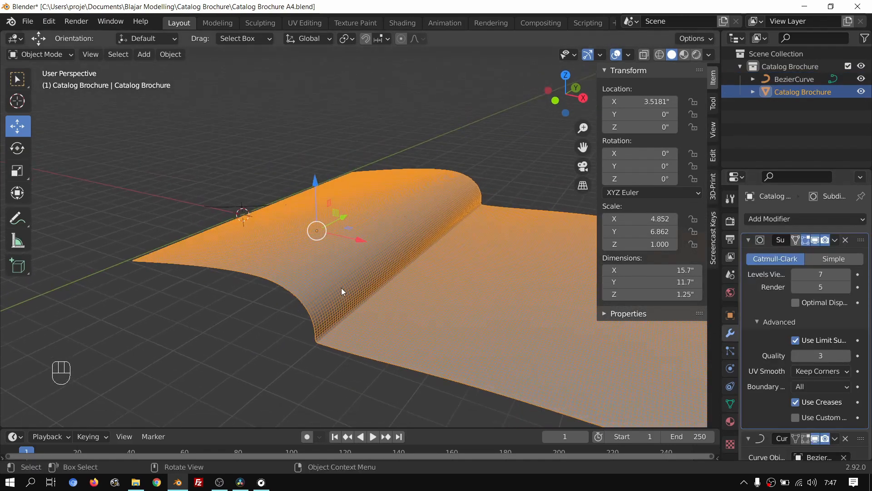
scroll(342, 283, up, 3)
scroll(337, 348, down, 1)
middle_drag(354, 348, 372, 337)
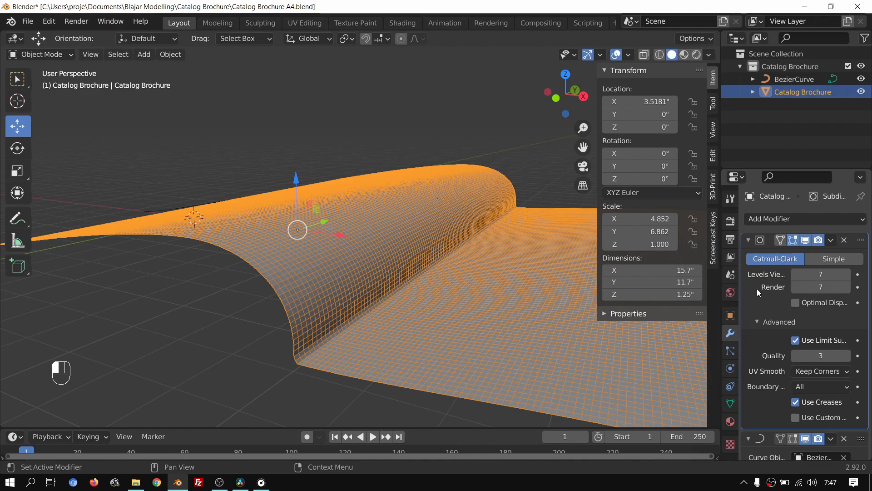
click(749, 242)
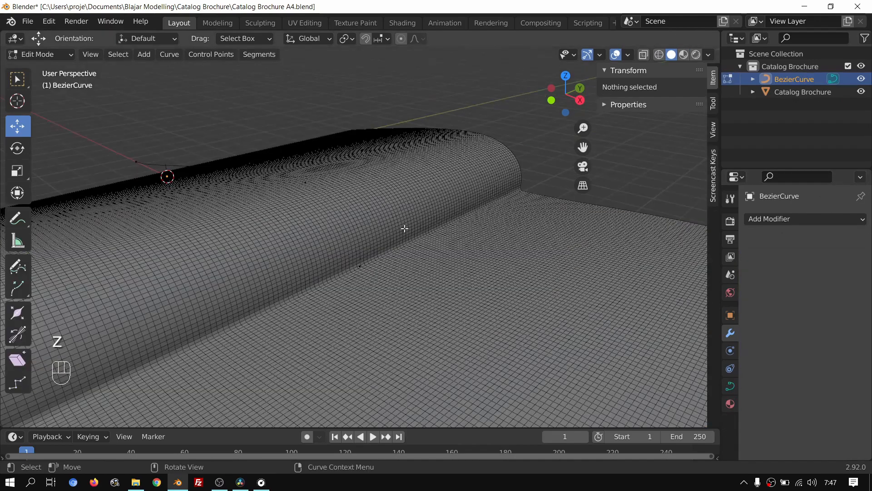
Step: Select the brochure mesh in Object Mode and enable Optimal Display on its Subdivision modifier
click(404, 226)
key(Tab)
click(405, 225)
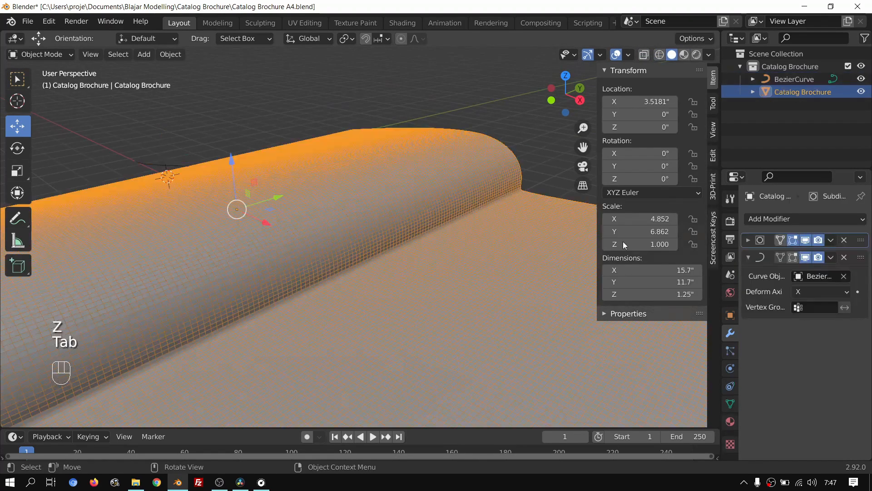
click(748, 243)
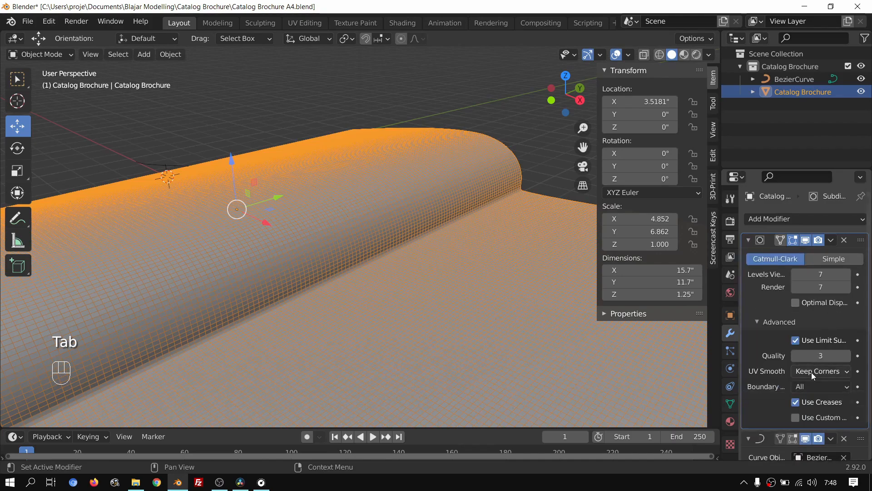
click(795, 303)
middle_drag(380, 285, 449, 268)
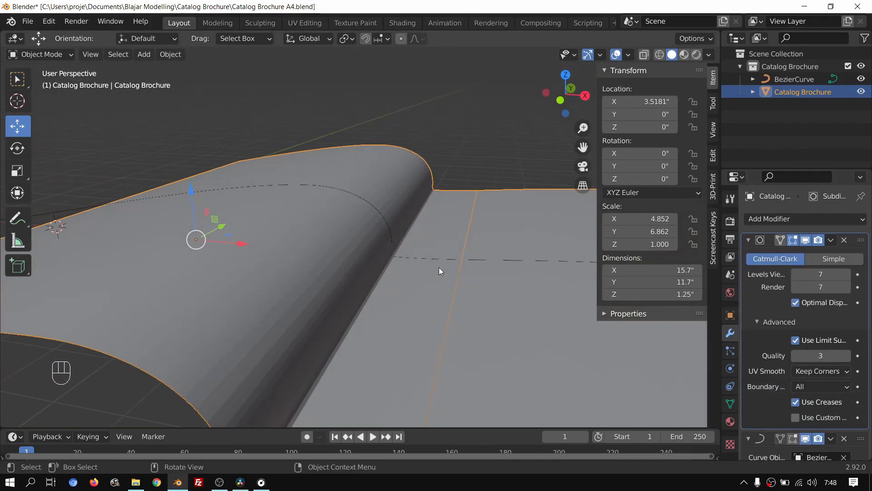
Step: Move the brochure along the X axis to about 2.26 inches
drag(242, 243, 176, 255)
middle_drag(177, 255, 141, 335)
click(140, 336)
middle_drag(257, 340, 276, 243)
click(384, 264)
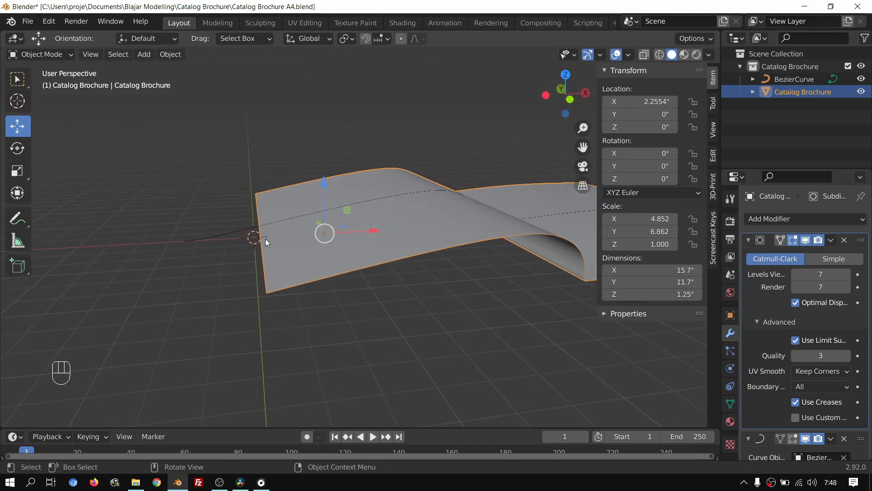
Step: Lower the Bezier curve's outer left control point to a local Z of about -0.47 inches
click(243, 235)
key(Tab)
click(187, 240)
drag(183, 195, 195, 230)
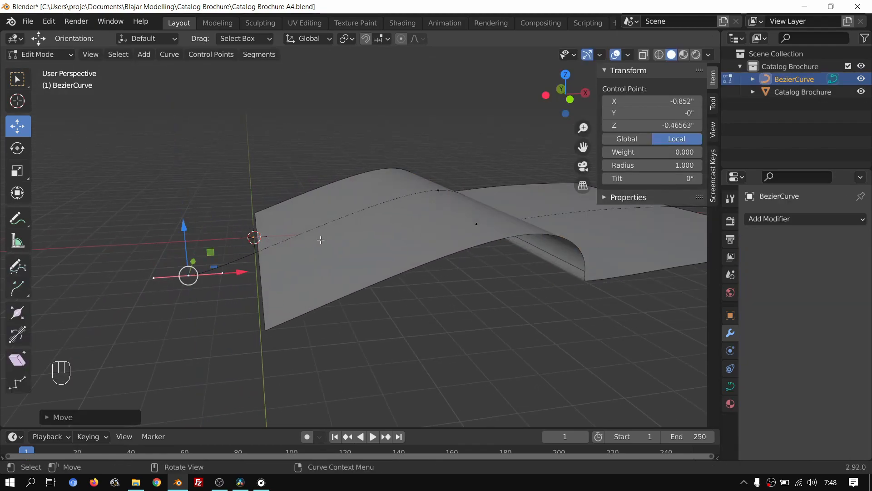
scroll(383, 245, down, 2)
scroll(383, 245, up, 2)
middle_drag(427, 273, 389, 229)
key(Tab)
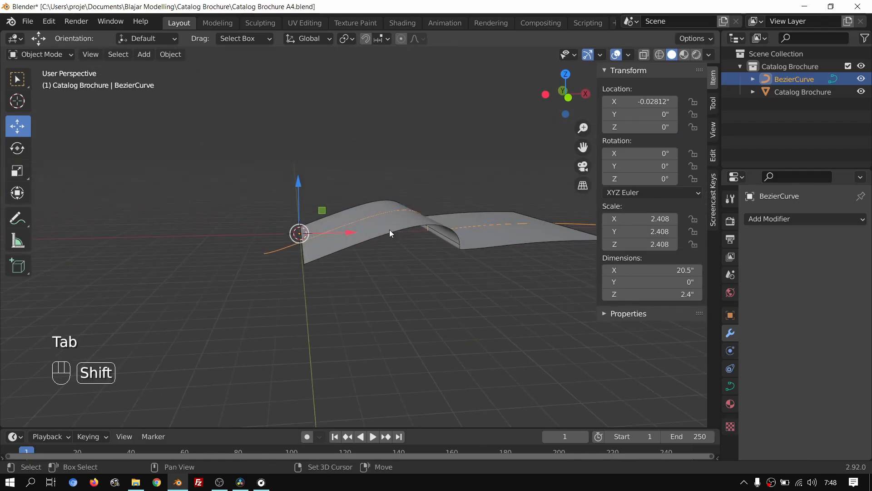
Step: Add a plane beneath the brochure and scale it up to about 41.24 as a ground surface
key(shift+a)
mouse_move(404, 218)
click(452, 217)
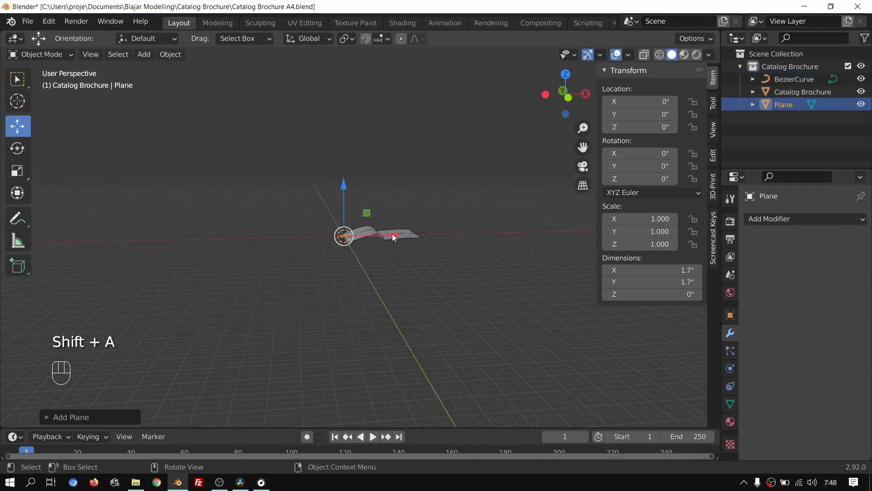
key(s)
click(394, 249)
key(s)
click(579, 254)
shift+middle_drag(579, 254, 417, 259)
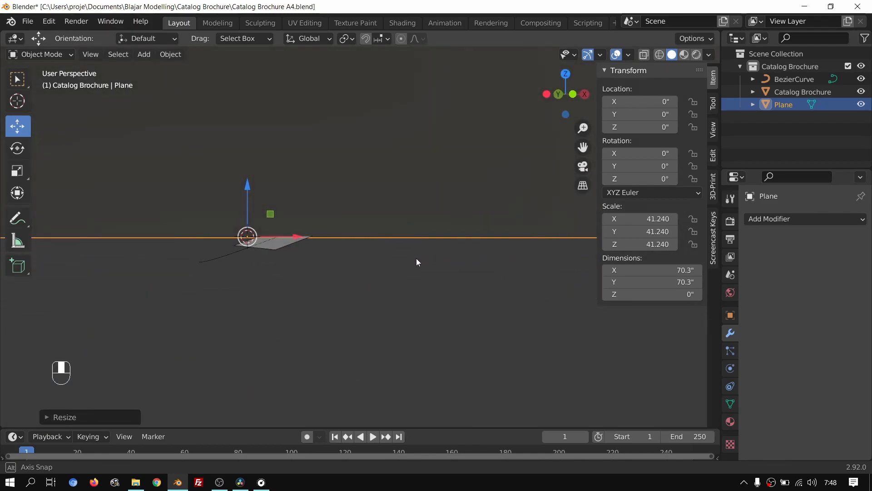
Step: Raise the curve's outer left control point to a local Z of about -0.14 inches
click(176, 262)
key(Tab)
drag(163, 241, 161, 198)
middle_drag(232, 222, 290, 227)
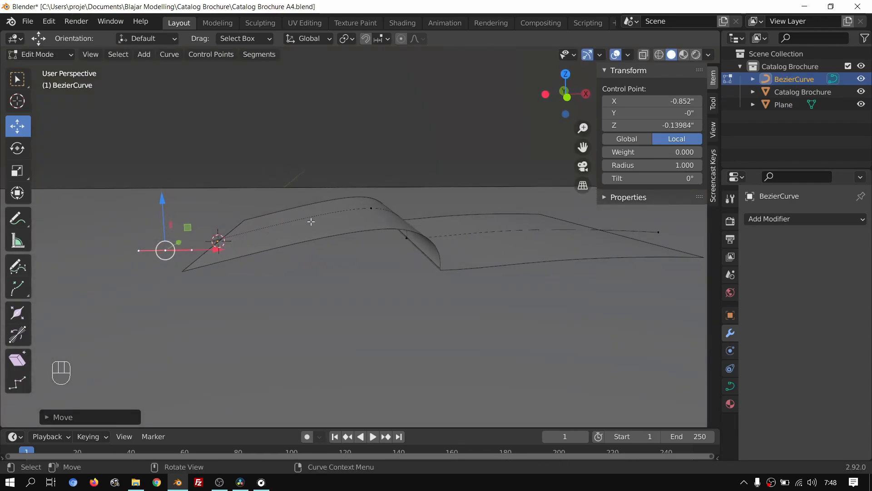
Step: Adjust the control point at the crest of the left page to a local Z of about 0.55 inches
click(371, 208)
middle_drag(391, 206, 411, 205)
mouse_move(412, 205)
mouse_down()
mouse_move(424, 205)
mouse_move(411, 205)
mouse_up()
drag(358, 155, 358, 154)
mouse_move(313, 195)
middle_down()
mouse_move(315, 183)
mouse_move(314, 212)
middle_up()
scroll(317, 218, down, 4)
shift+middle_drag(422, 254, 326, 273)
scroll(326, 277, up, 4)
middle_drag(326, 277, 326, 283)
shift+middle_drag(345, 267, 370, 267)
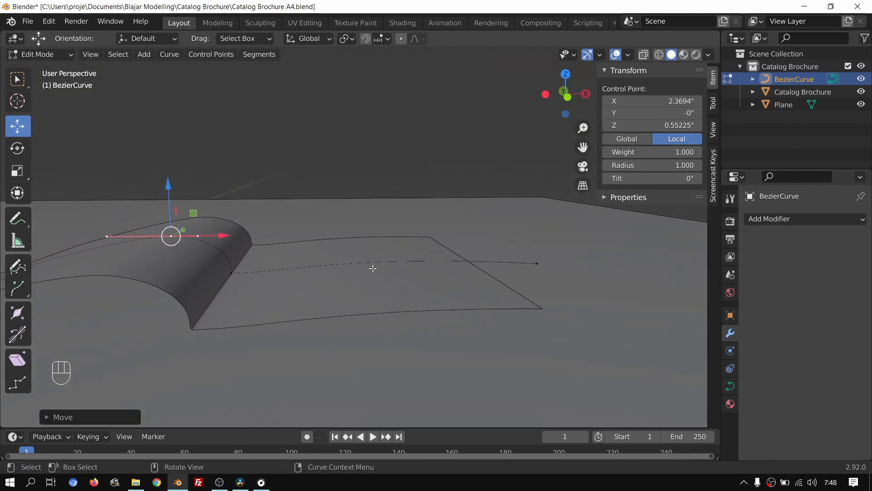
Step: Subdivide the curve segment between the fold's control point and the outer right control point
key(Tab)
key(Tab)
click(504, 266)
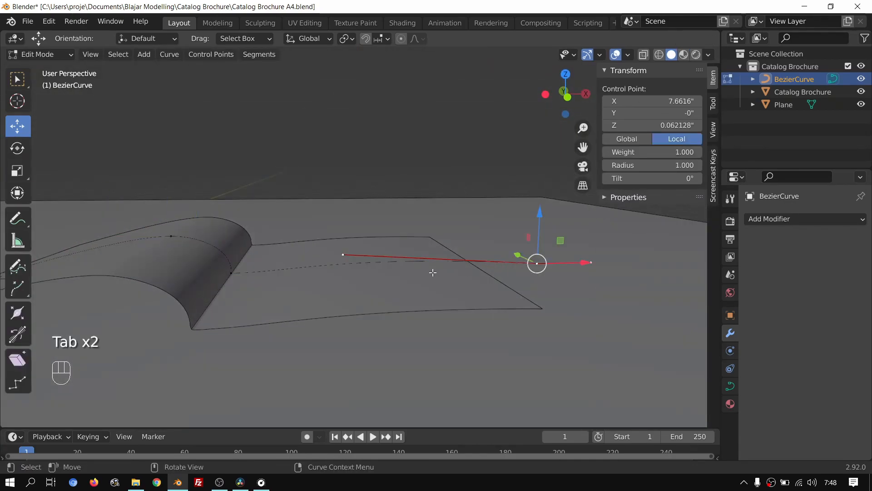
scroll(236, 281, up, 1)
shift+middle_drag(263, 277, 290, 271)
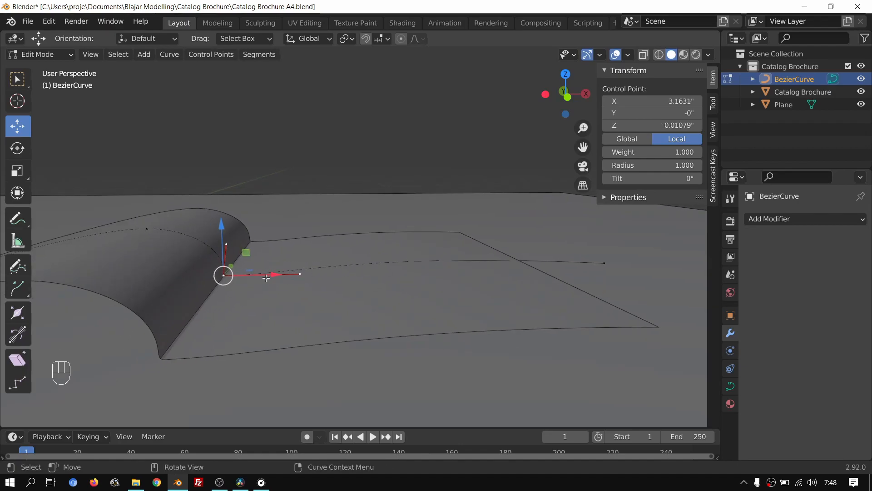
shift+click(609, 260)
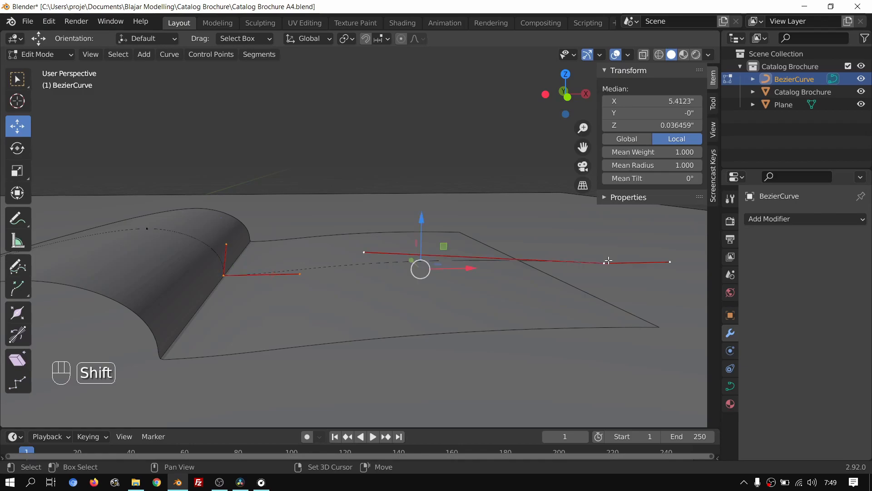
right_click(365, 266)
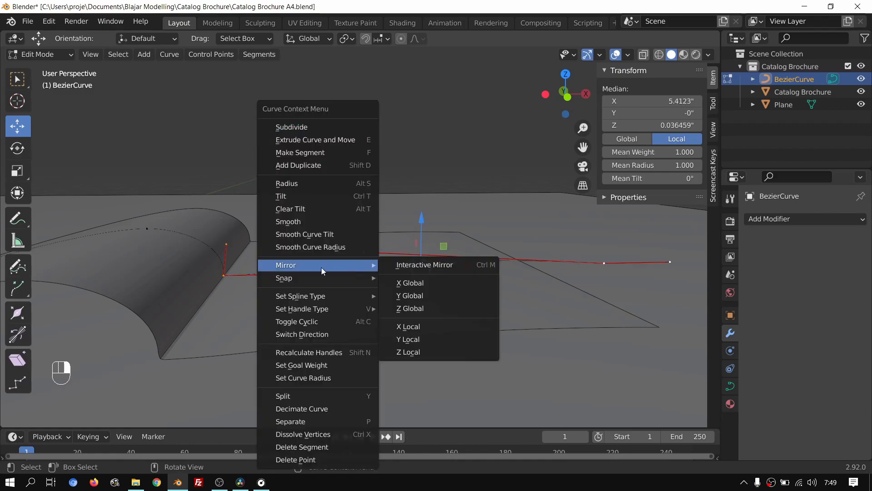
click(607, 262)
shift+click(228, 280)
right_click(364, 266)
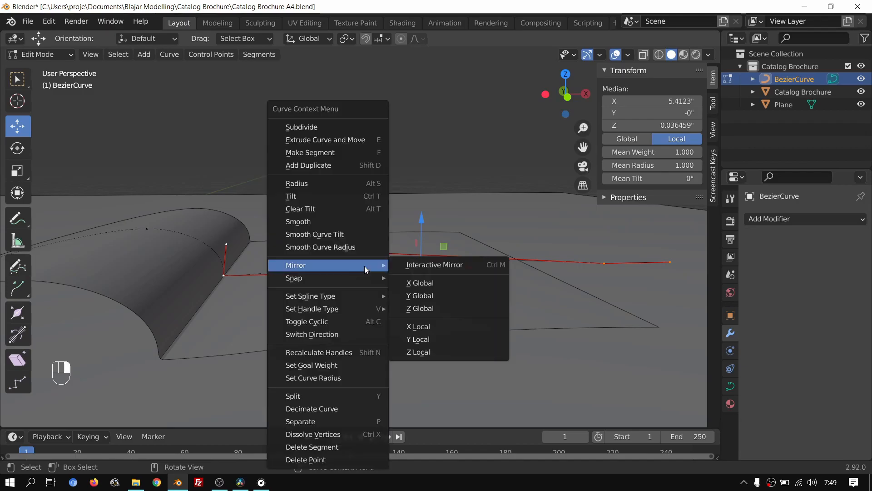
click(317, 126)
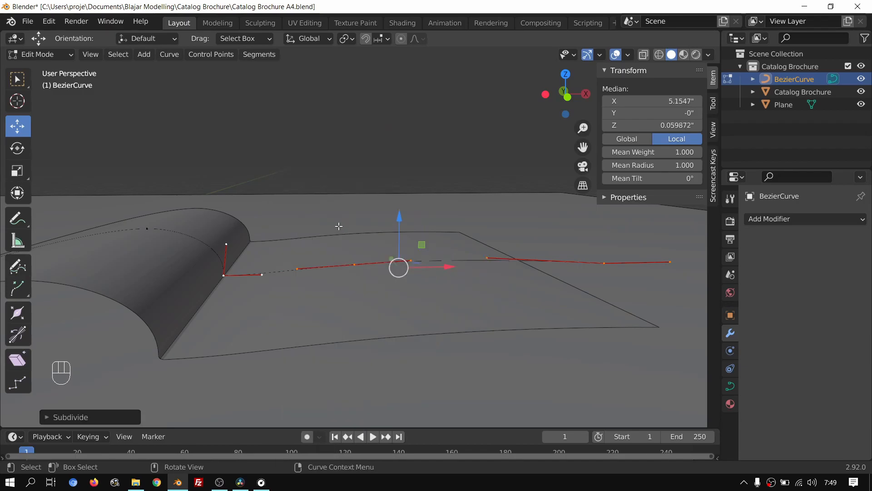
key(ctrl+z)
right_click(355, 266)
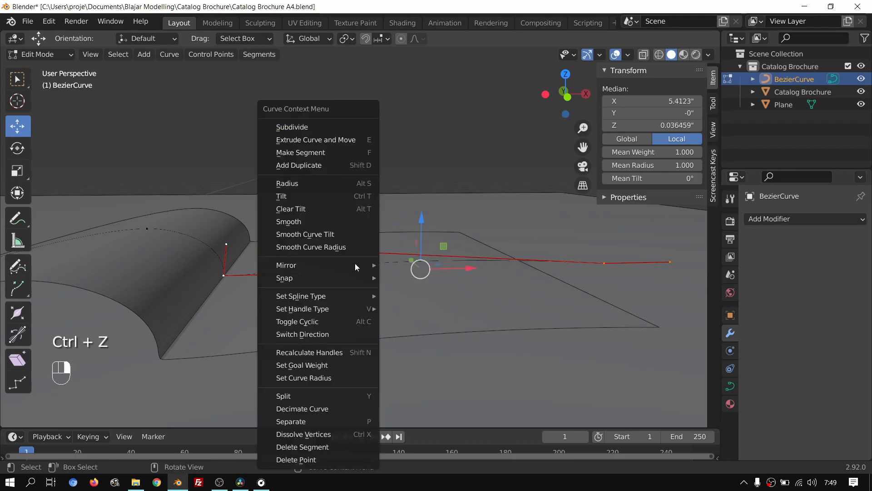
click(306, 125)
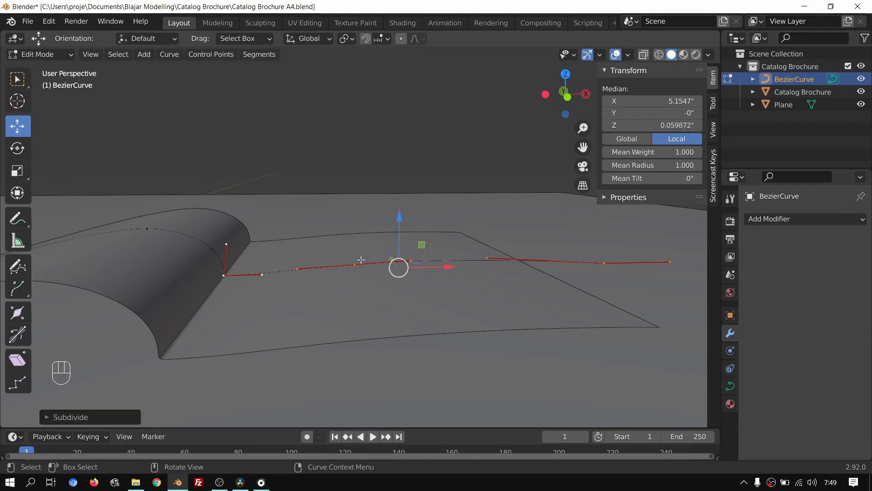
Step: Move the new right-page control point toward the fold and raise it slightly
click(352, 262)
drag(397, 263, 361, 267)
drag(320, 228, 320, 221)
scroll(313, 243, up, 3)
shift+middle_drag(313, 243, 385, 219)
Step: Raise the right handle of the fold's control point to round the start of the right page
click(239, 275)
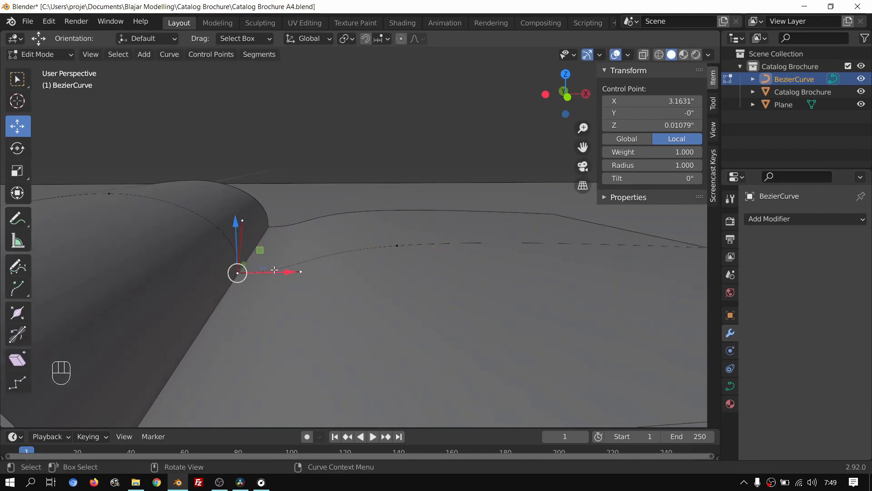
click(304, 270)
drag(304, 220, 289, 196)
middle_drag(296, 266, 331, 269)
scroll(388, 256, up, 6)
click(384, 207)
right_click(386, 207)
click(332, 223)
key(ctrl+z)
scroll(369, 226, down, 5)
Step: Scale up the handles of the new control point on the right page
click(274, 232)
click(370, 226)
key(s)
click(459, 243)
Step: Raise the right-page control point slightly and shift it toward the fold in the front view
key(KP_1)
scroll(394, 237, up, 10)
drag(364, 165, 364, 157)
drag(407, 209, 331, 212)
right_click(292, 211)
click(291, 210)
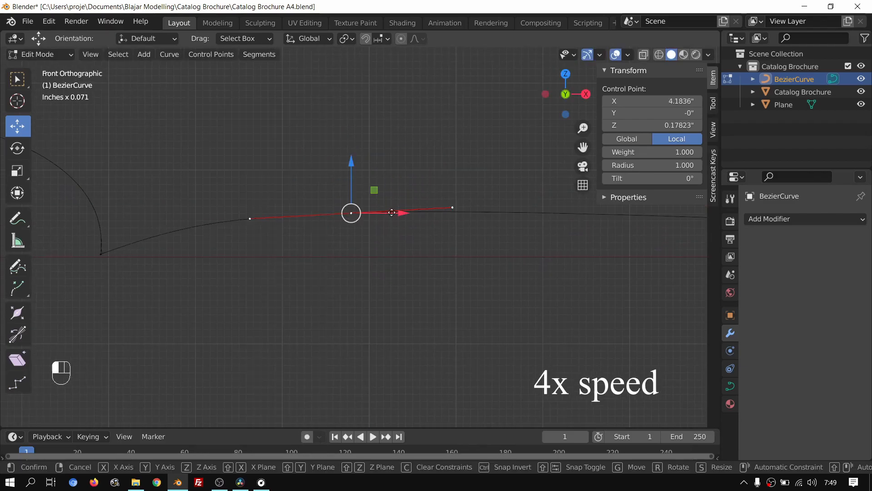
drag(402, 213, 342, 213)
Step: Lengthen the right-page control point's handles further in the front view
click(188, 218)
middle_drag(234, 203, 238, 220)
key(KP_1)
click(292, 213)
key(s)
click(373, 219)
Step: Shift the right-page control point outward and slightly up, and stretch its handles wider
drag(291, 213, 319, 216)
scroll(349, 202, down, 4)
drag(341, 186, 343, 177)
key(Tab)
key(Tab)
scroll(363, 200, up, 3)
key(s)
click(520, 214)
Step: Fine-tune the fold point's right handle and the right-page control point to smooth the page's curvature
click(144, 251)
click(229, 217)
drag(225, 213, 206, 208)
click(325, 204)
drag(326, 204, 372, 210)
key(Tab)
mouse_move(370, 215)
middle_down()
mouse_move(355, 258)
mouse_move(382, 229)
mouse_move(355, 225)
middle_up()
scroll(382, 229, down, 4)
key(KP_1)
key(Tab)
key(Tab)
key(Tab)
drag(360, 220, 347, 206)
right_click(347, 208)
click(347, 219)
right_click(347, 208)
click(345, 220)
Step: Examine the bend of both pages from several angles, switching between Object Mode and Edit Mode
key(Tab)
scroll(469, 188, down, 6)
middle_drag(409, 184, 251, 140)
scroll(295, 175, up, 3)
key(Tab)
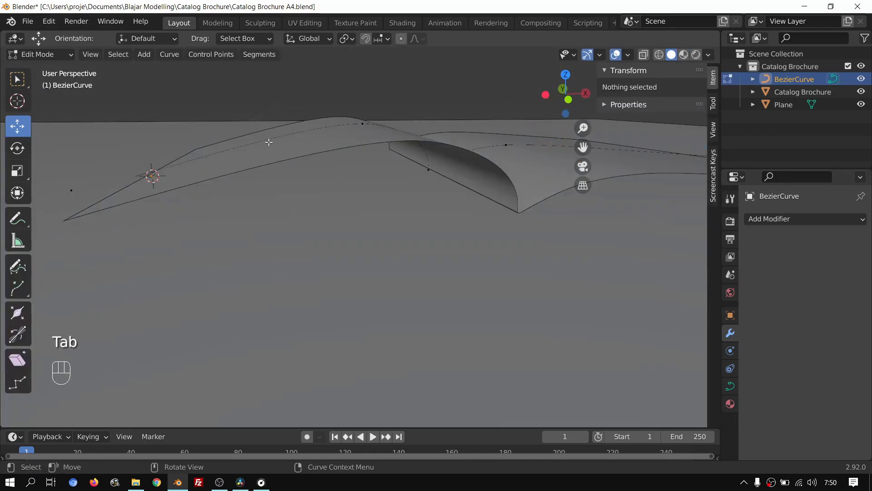
key(Tab)
click(372, 118)
key(Tab)
click(364, 125)
mouse_move(358, 160)
middle_down()
mouse_move(340, 191)
mouse_move(358, 168)
middle_up()
key(Tab)
click(357, 166)
key(Tab)
key(Tab)
click(357, 166)
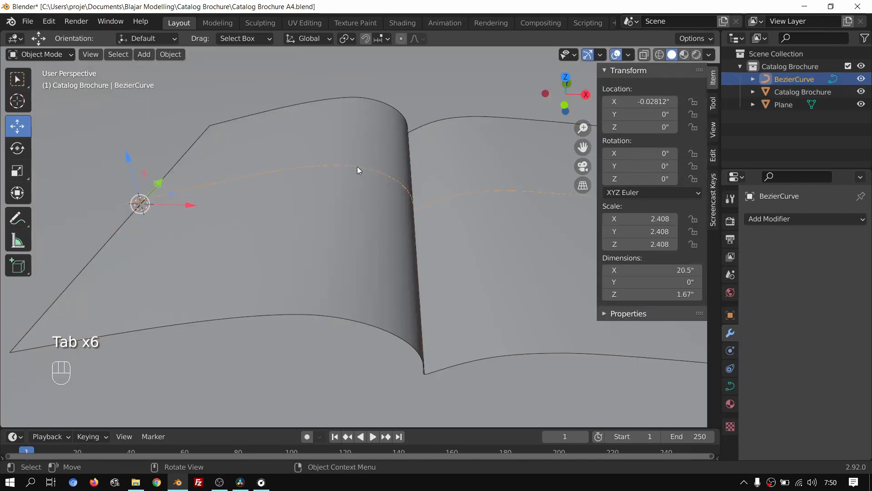
key(Tab)
click(343, 165)
middle_drag(343, 166, 302, 151)
click(272, 118)
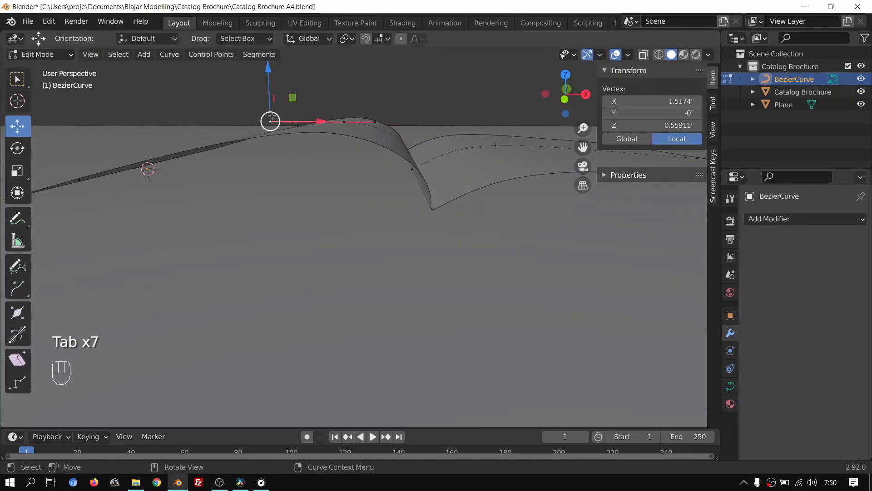
drag(272, 116, 274, 142)
right_click(274, 142)
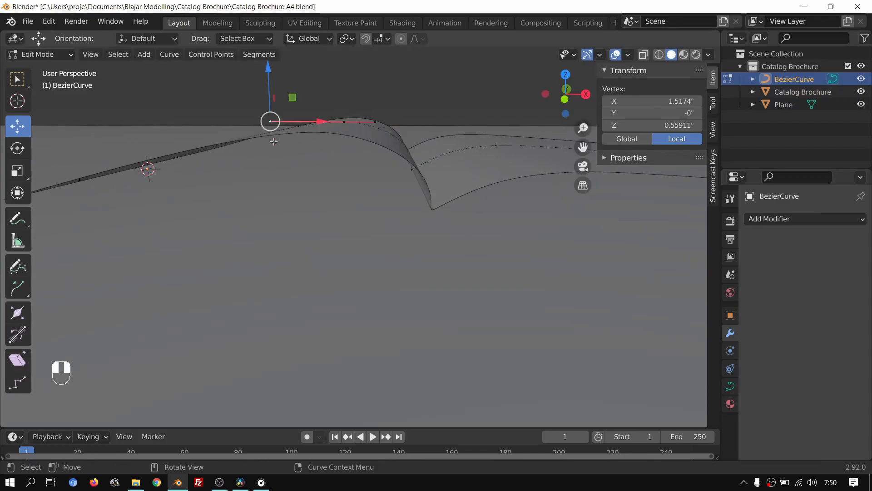
Step: Subdivide the curve segment between the left page's crest point and the outer left control point
scroll(280, 136, down, 3)
shift+middle_drag(279, 136, 411, 164)
scroll(321, 148, up, 3)
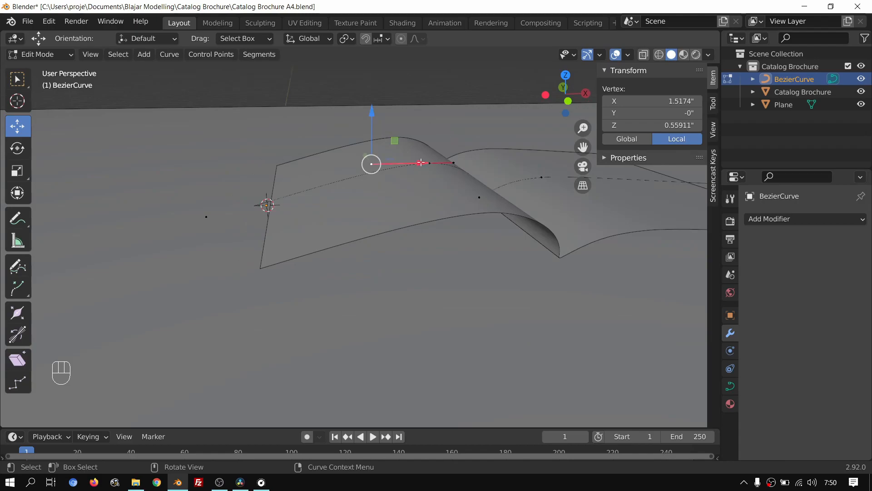
click(427, 164)
shift+click(209, 221)
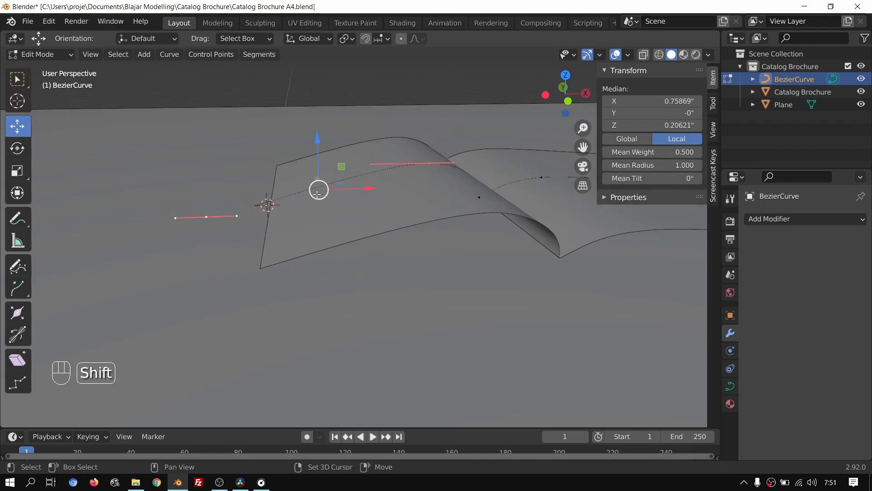
right_click(312, 192)
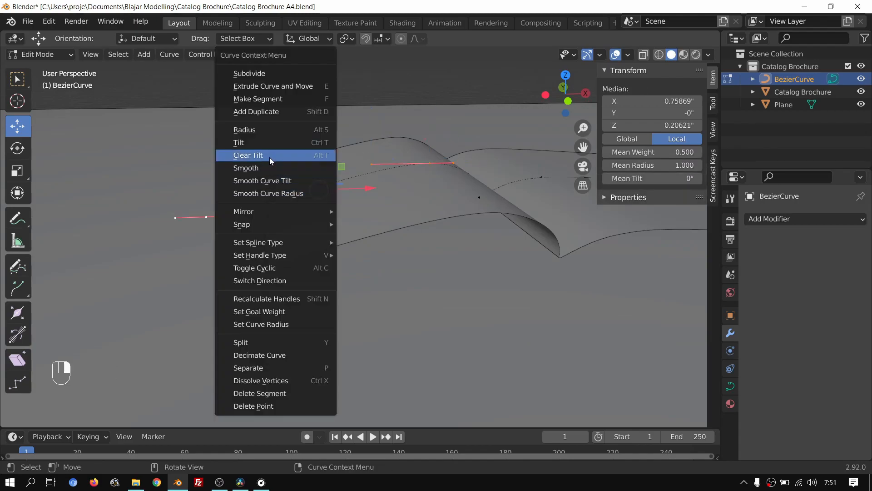
click(264, 74)
Step: Move the new left-page control point along X to about 1.02 inches
click(312, 189)
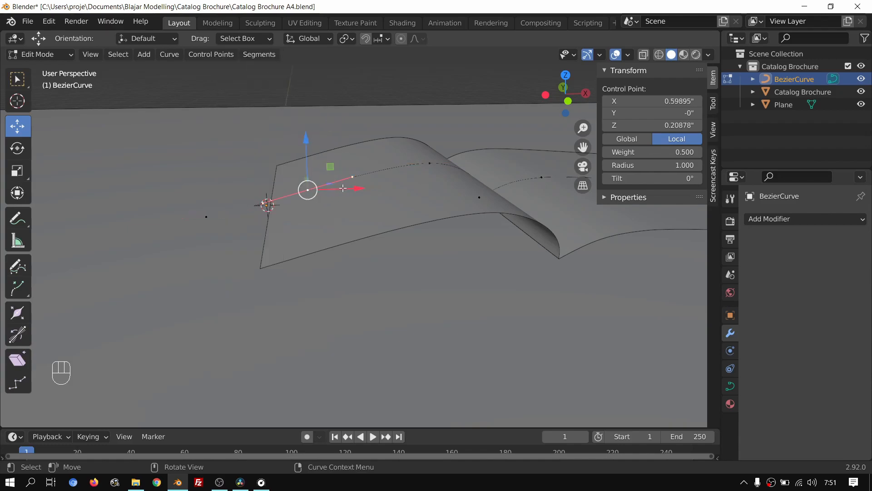
scroll(339, 190, up, 5)
scroll(339, 191, down, 3)
drag(282, 164, 378, 142)
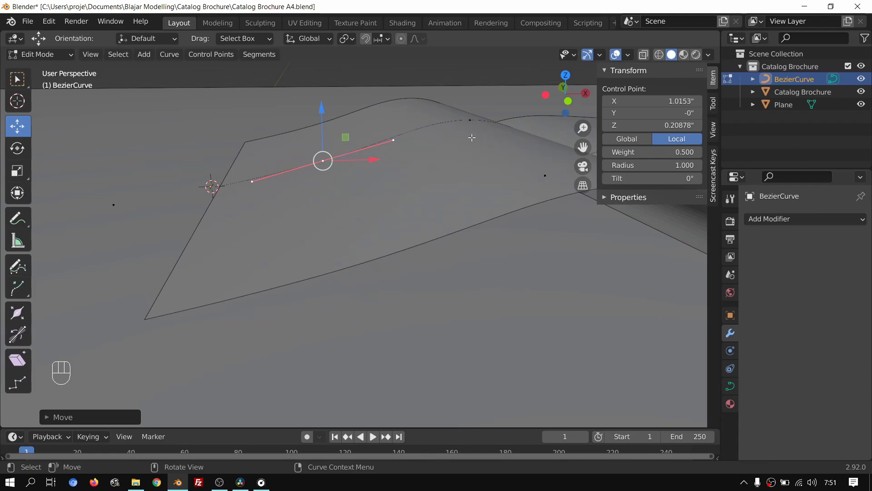
middle_drag(471, 137, 412, 154)
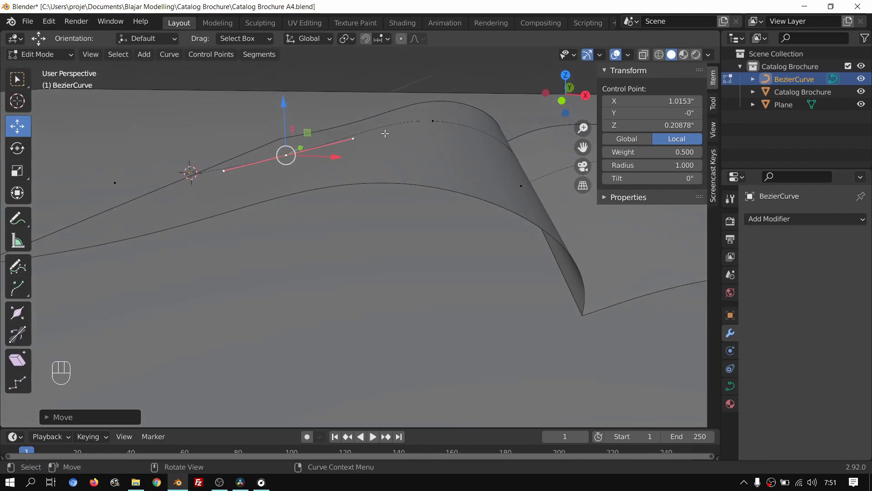
Step: Raise the selected control point of the first page's Bezier curve slightly along Z and return to Object Mode
middle_drag(198, 173, 294, 141)
drag(330, 104, 328, 98)
key(Tab)
middle_drag(348, 124, 328, 246)
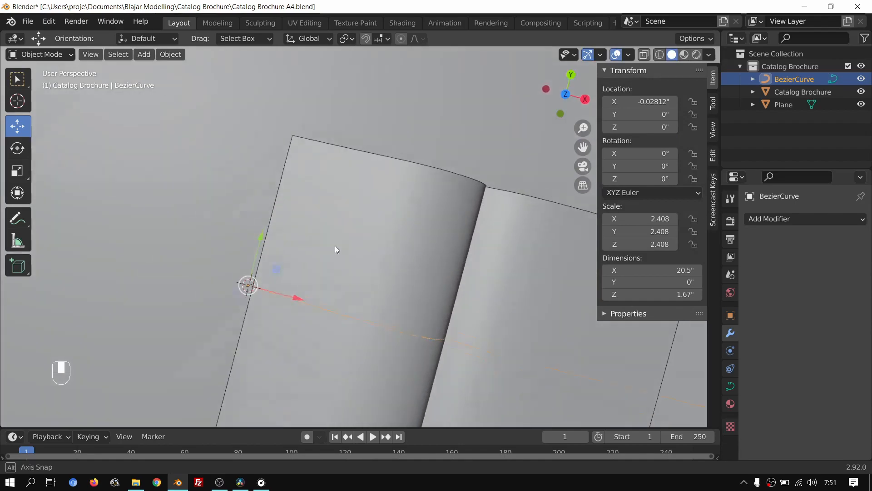
Step: Examine the catalog's spine fold up close from different angles
scroll(328, 245, down, 5)
shift+middle_drag(410, 216, 351, 143)
scroll(361, 217, up, 8)
scroll(305, 200, down, 3)
scroll(342, 237, up, 2)
shift+middle_drag(301, 196, 330, 231)
scroll(337, 239, up, 4)
shift+middle_drag(340, 241, 358, 268)
scroll(340, 266, up, 2)
Step: Set the edge crease of the Catalog Brochure mesh's middle spine edge to 0.9 and return to Object Mode
key(Tab)
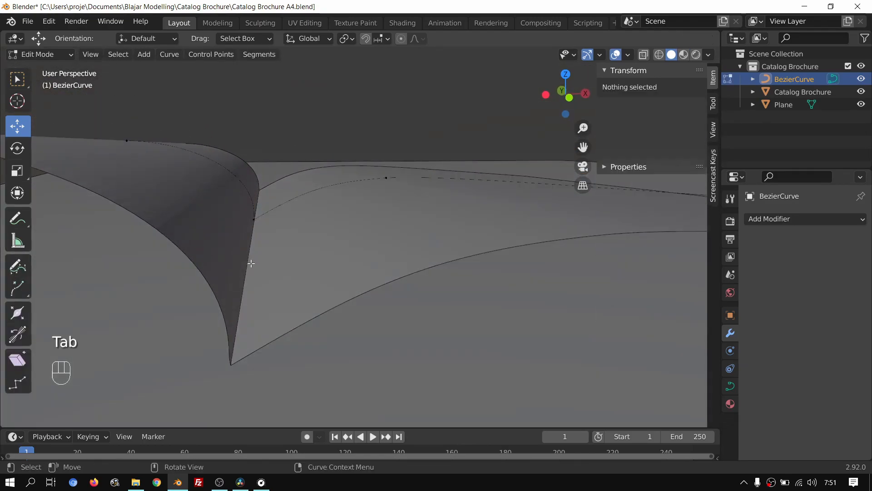
key(Tab)
click(253, 265)
key(Tab)
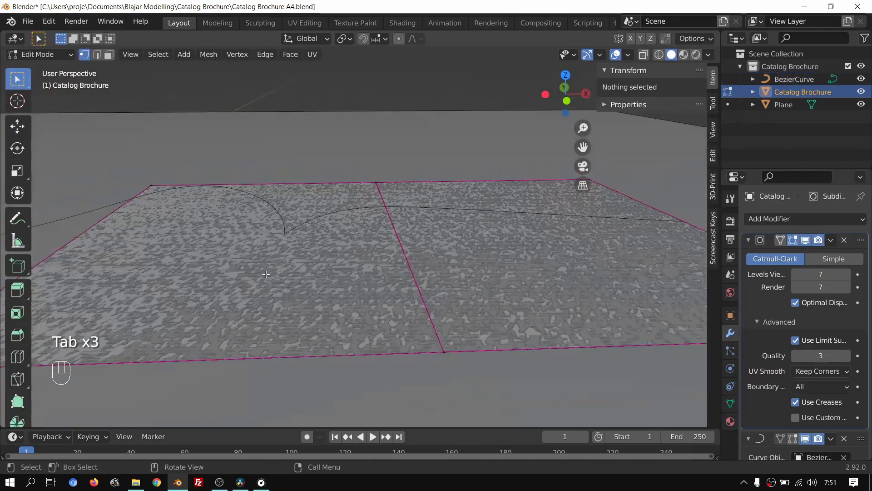
click(397, 239)
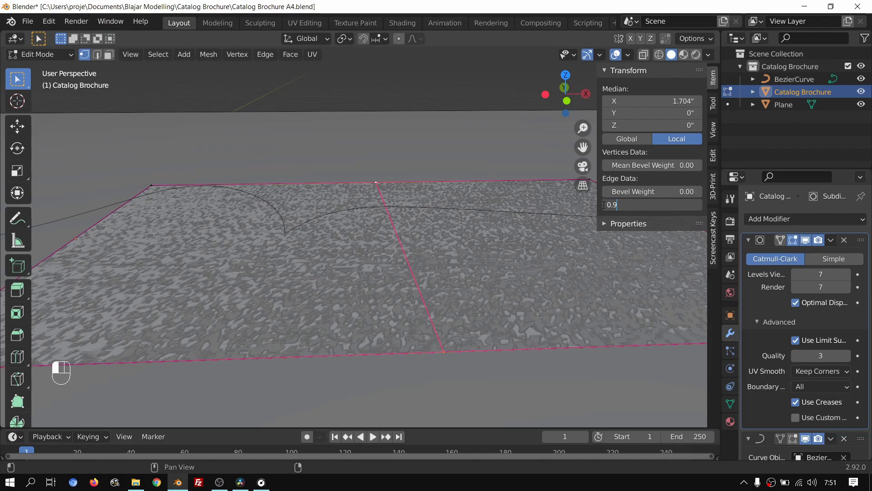
key(Return)
key(Tab)
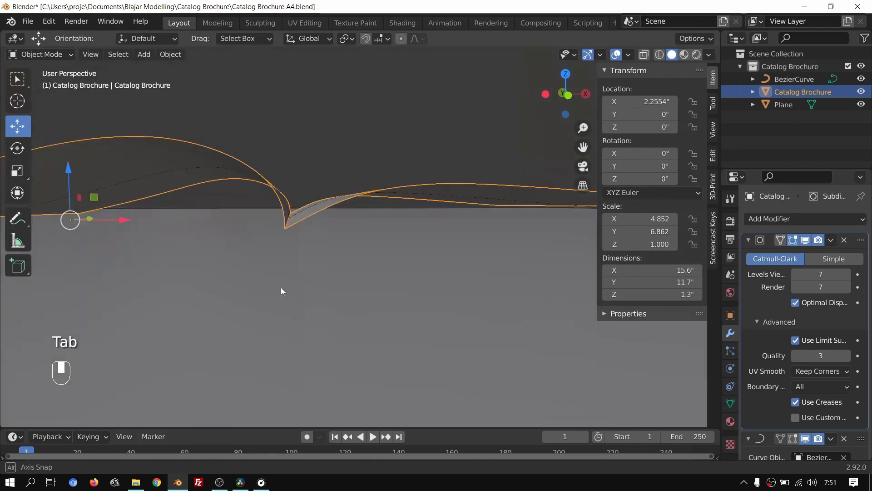
Step: Reselect the Catalog Brochure mesh's middle edge and check its crease value
scroll(290, 282, up, 4)
middle_drag(281, 287, 315, 285)
key(Tab)
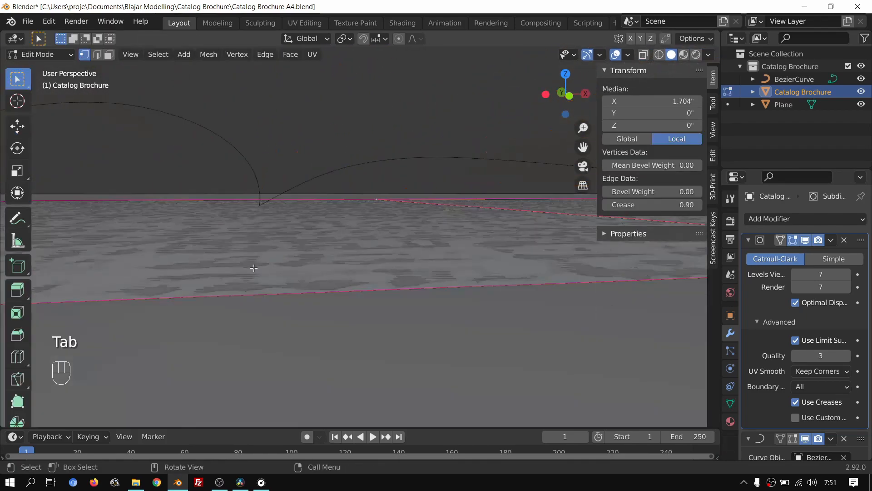
middle_drag(385, 249, 412, 255)
click(400, 257)
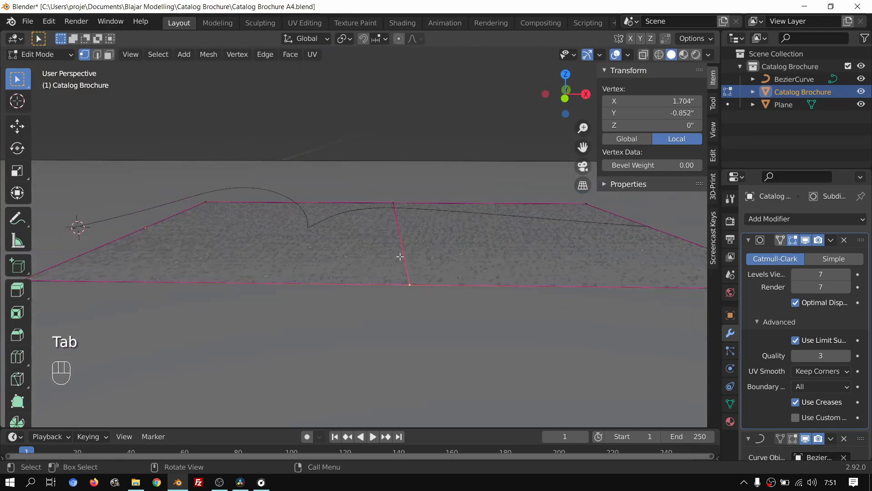
double_click(405, 257)
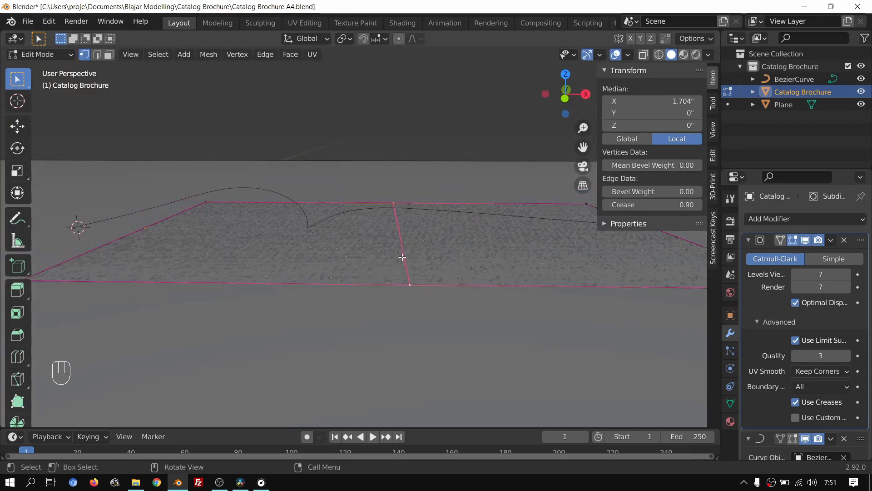
Step: Examine the creased spine of the curved catalog from several angles in Object Mode
key(Tab)
middle_drag(298, 263, 380, 317)
scroll(304, 267, up, 3)
scroll(386, 211, down, 3)
right_click(410, 250)
click(410, 249)
scroll(341, 226, up, 5)
right_click(412, 256)
click(409, 257)
middle_drag(395, 257, 387, 212)
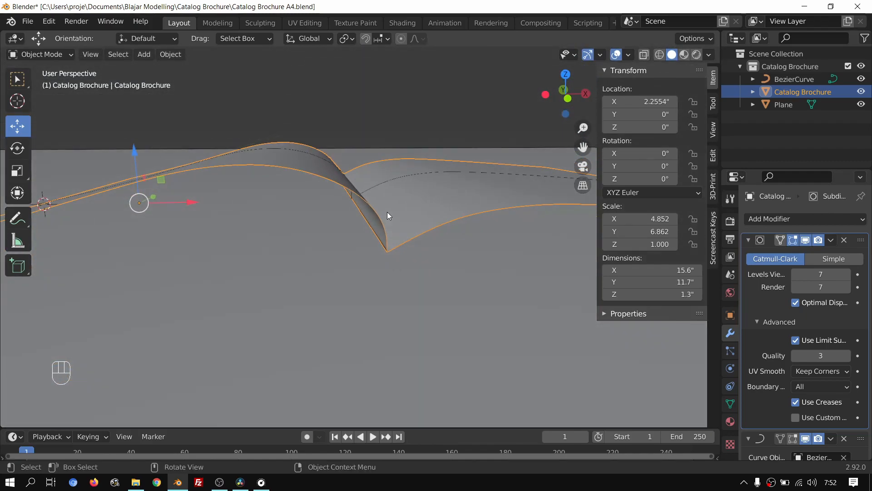
middle_drag(283, 165, 370, 189)
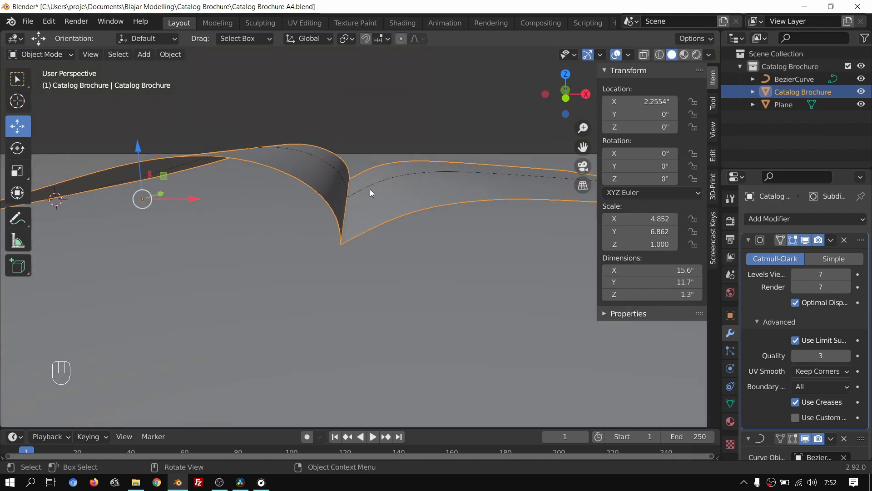
Step: Select the Catalog Brochure mesh together with its Bezier curve and duplicate both in place
shift+click(316, 158)
middle_drag(331, 156, 474, 136)
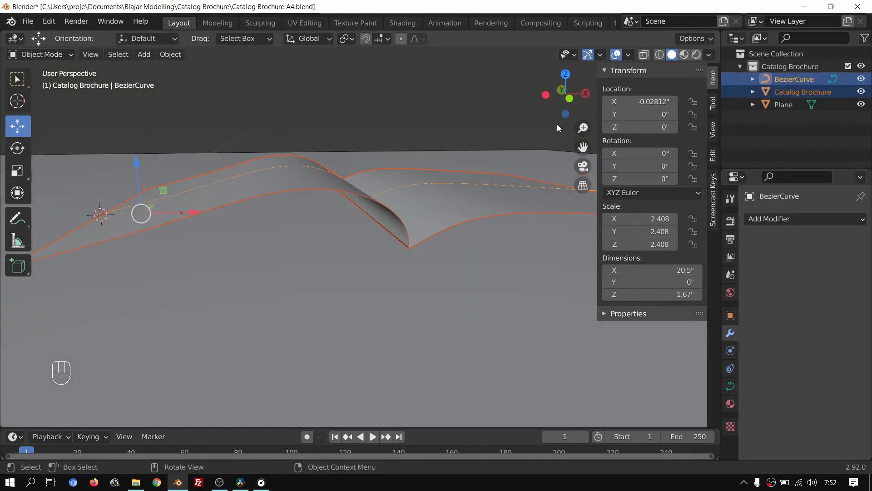
click(740, 67)
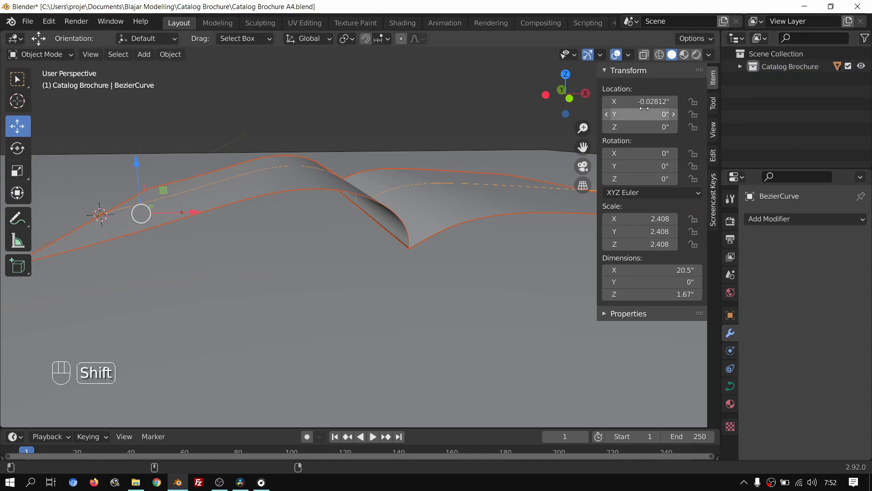
key(shift+d)
right_click(552, 160)
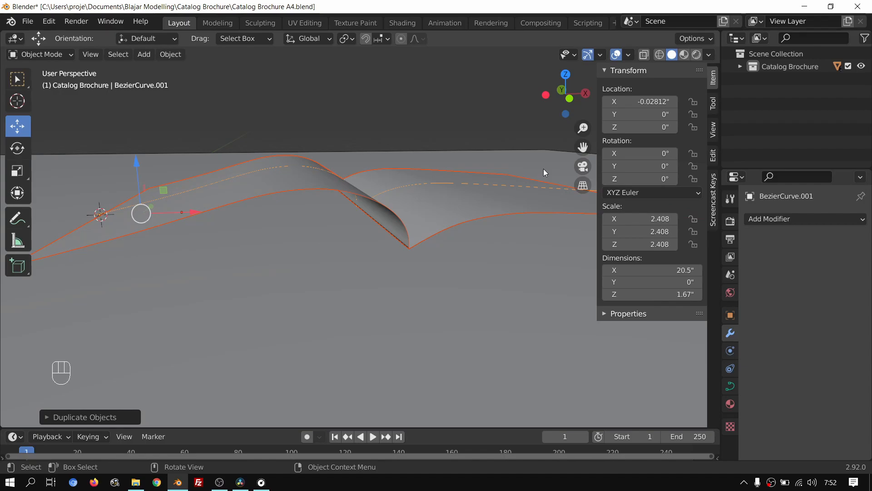
Step: Move the duplicated mesh and curve into a new collection named page 2
key(m)
click(544, 168)
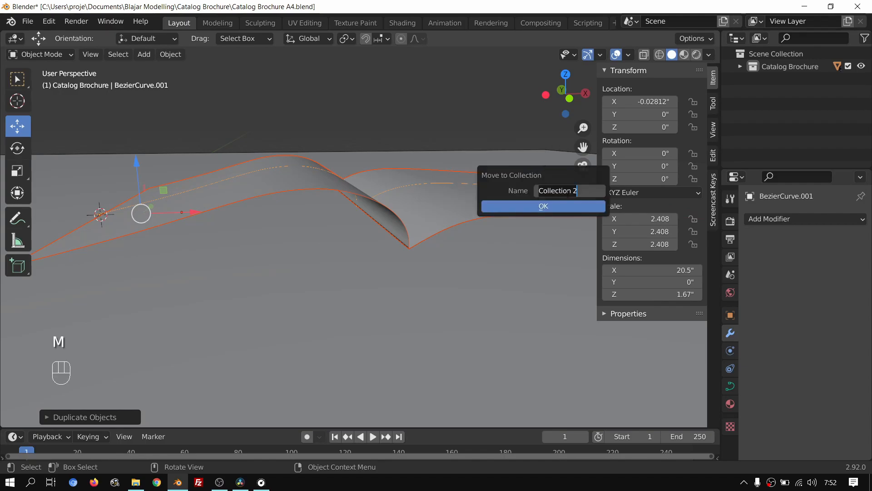
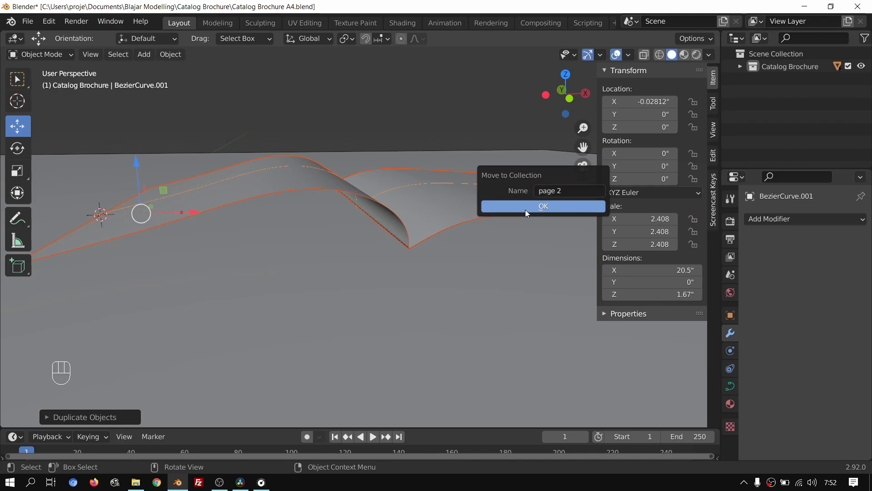
click(526, 207)
click(740, 80)
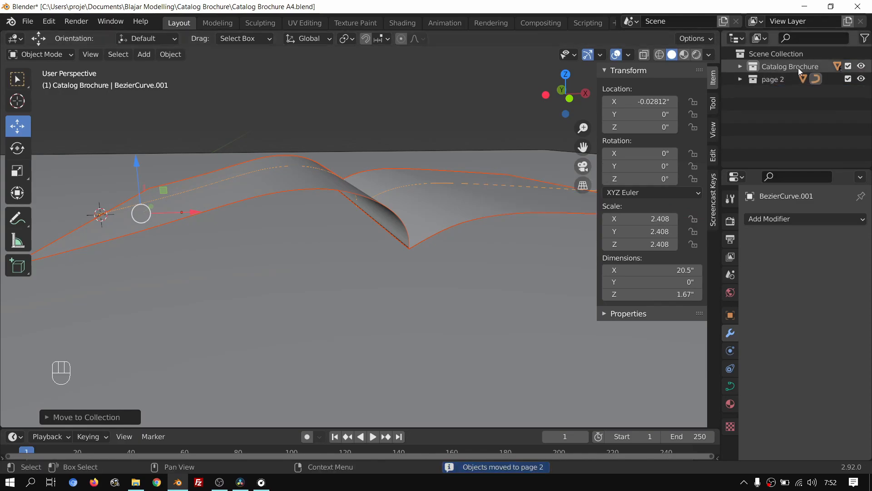
Step: Lower the page 2 mesh and curve by about 0.01 in along Z
middle_drag(421, 190, 448, 192)
scroll(467, 182, down, 2)
scroll(447, 193, up, 1)
scroll(454, 192, down, 1)
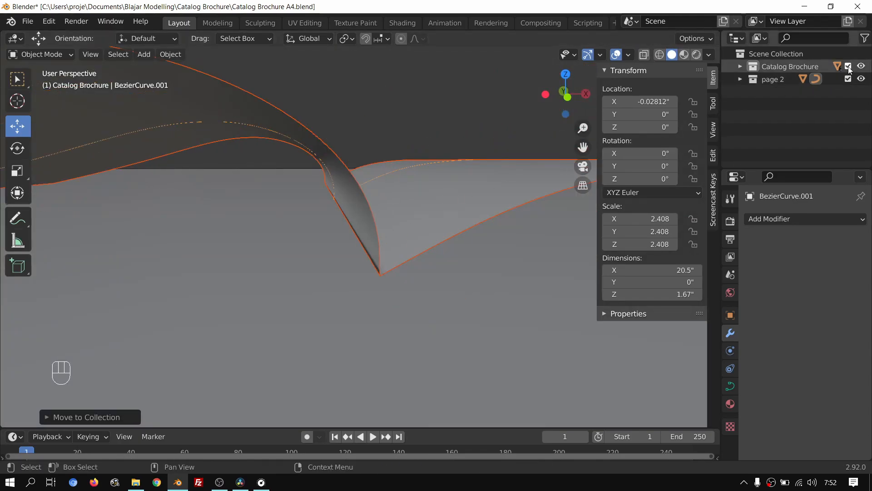
mouse_move(512, 166)
middle_down()
mouse_move(498, 171)
mouse_move(505, 169)
middle_up()
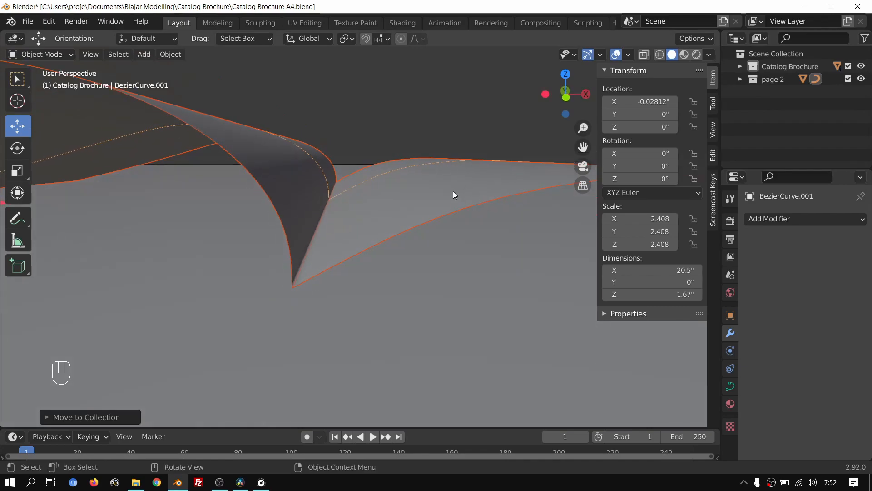
key(g)
key(z)
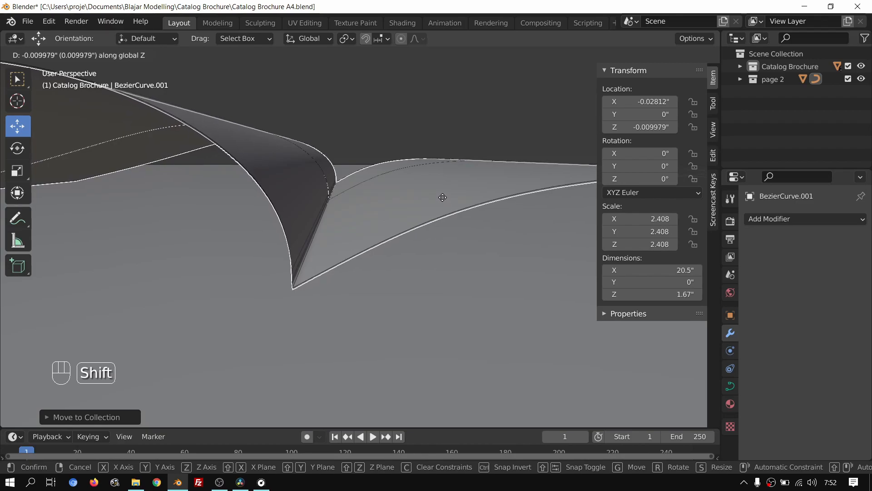
click(442, 197)
middle_drag(443, 197, 400, 203)
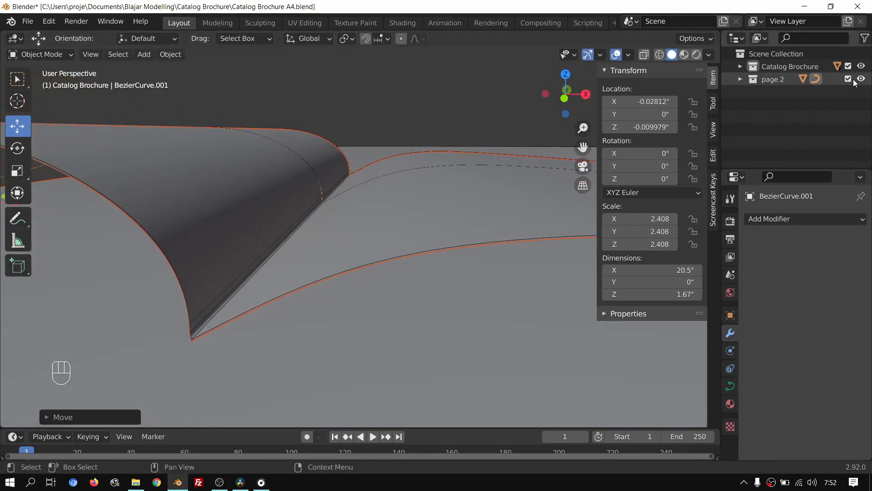
Step: Exclude the Catalog Brochure collection from view so only page 2 is displayed
click(848, 66)
scroll(432, 165, down, 5)
shift+middle_drag(322, 175, 385, 183)
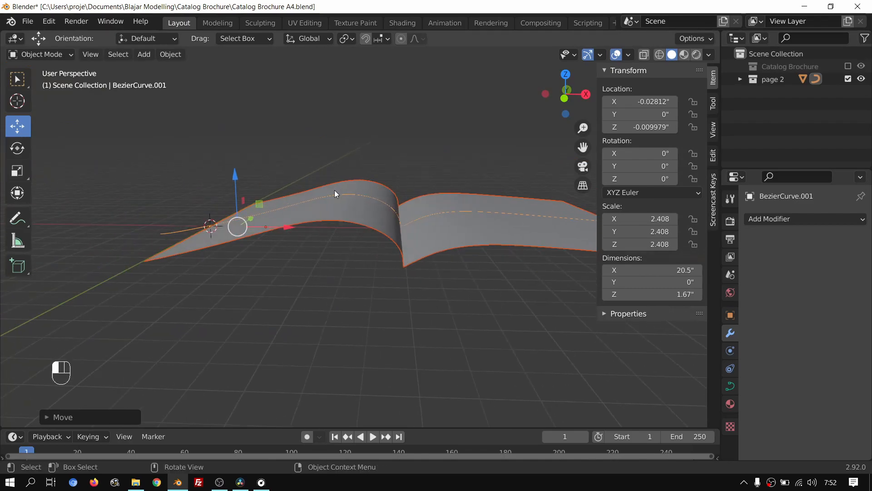
key(ctrl+1)
key(ctrl+z)
Step: Lower two control points of the page 2 curve slightly on the page before the spine
key(Tab)
click(346, 195)
shift+click(270, 211)
drag(308, 155, 307, 160)
click(399, 227)
middle_drag(399, 227, 381, 196)
click(470, 217)
Step: Move the page 2 curve's peak control point to about X 2.29 in, Z 0.43 in, and scale its handles down
click(344, 172)
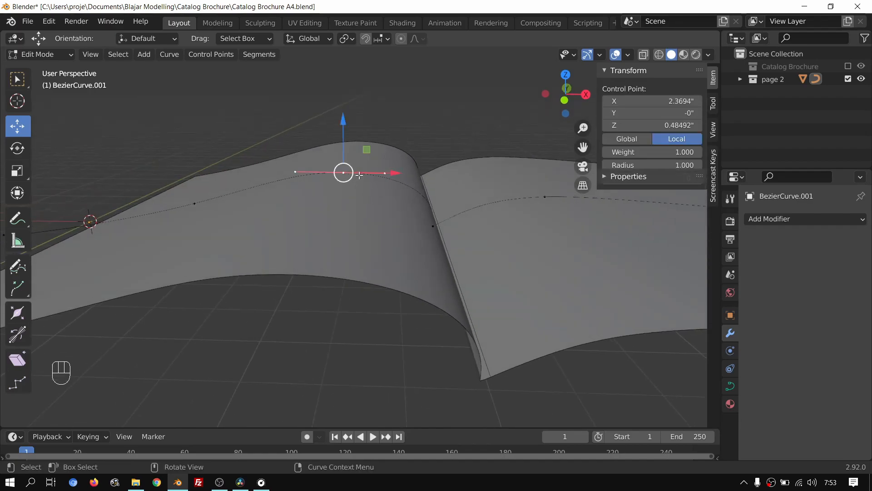
drag(389, 172, 378, 172)
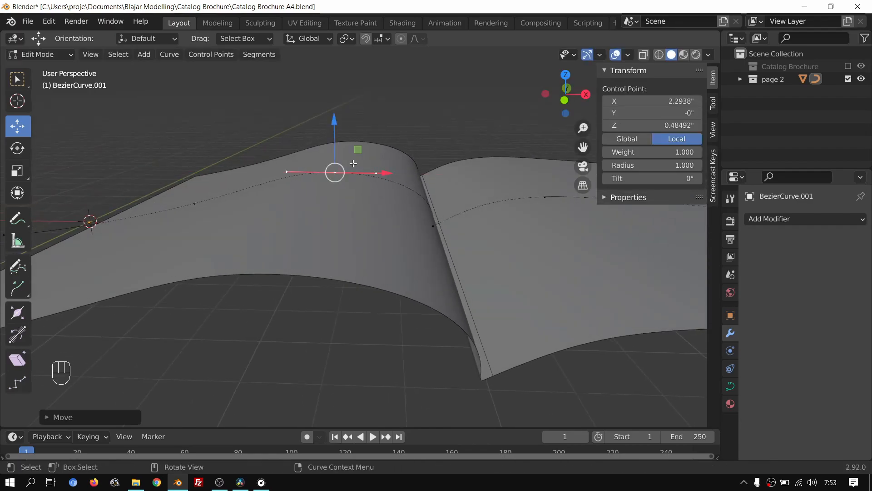
drag(331, 124, 335, 130)
key(s)
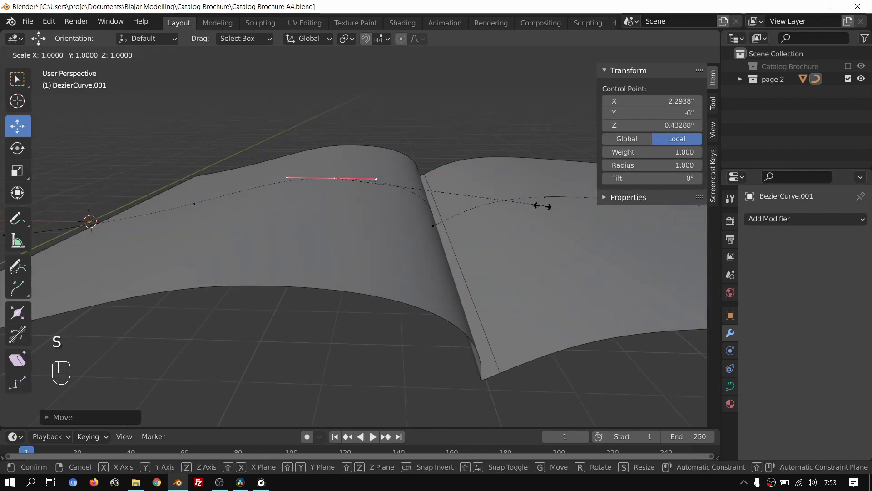
click(520, 205)
key(Tab)
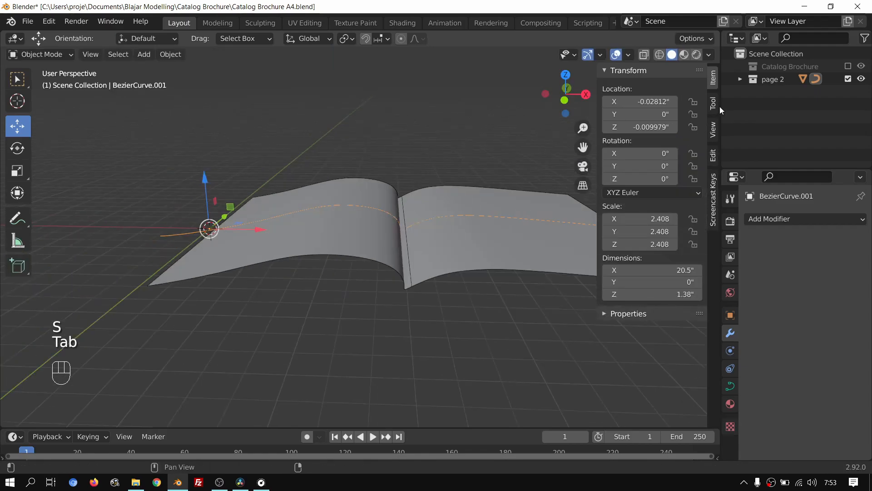
Step: Re-enable the Catalog Brochure collection and raise the selected page 2 curve control point slightly along Z
click(847, 65)
middle_drag(397, 195, 156, 255)
key(Tab)
drag(178, 198, 177, 190)
middle_drag(177, 189, 218, 184)
drag(137, 154, 136, 148)
Step: Reposition the page 2 curve's peak control point along X and Z and rescale its handles
middle_drag(427, 175, 392, 160)
click(416, 108)
drag(465, 108, 438, 107)
middle_drag(438, 107, 431, 125)
drag(410, 83, 410, 86)
key(s)
click(478, 137)
middle_drag(479, 137, 509, 139)
shift+middle_drag(508, 138, 488, 199)
click(278, 174)
right_click(268, 231)
right_click(281, 184)
click(281, 192)
right_click(282, 174)
click(283, 149)
mouse_move(336, 154)
middle_down()
mouse_move(389, 185)
mouse_move(379, 145)
mouse_move(441, 173)
mouse_move(357, 140)
mouse_move(323, 148)
middle_up()
click(353, 142)
right_click(356, 144)
key(Tab)
key(Tab)
Step: Move the page 2 curve's peak control point to about X 2.19 in, Z 0.43 in, and scale its handles to about 0.94
click(311, 116)
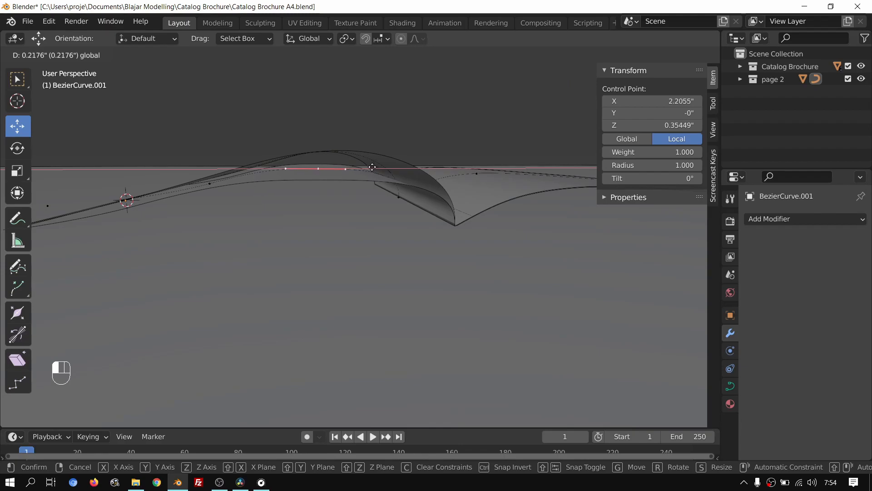
click(373, 167)
key(g)
key(z)
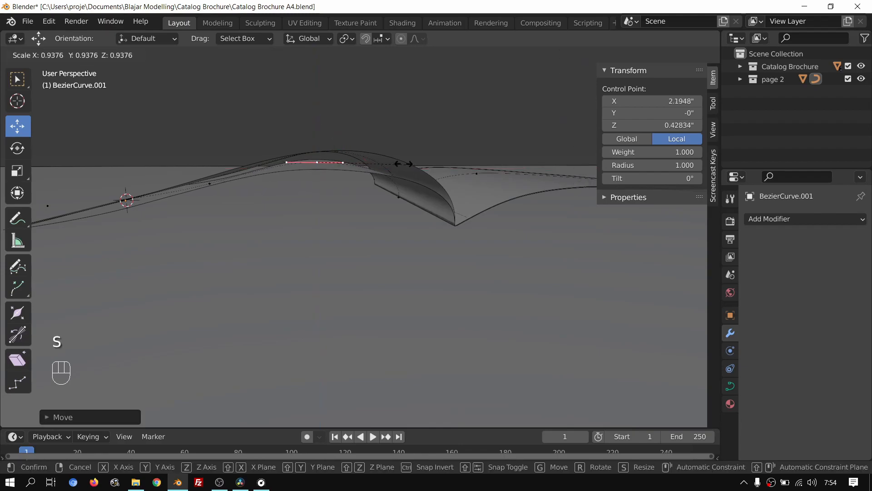
click(361, 157)
Step: Fine-tune the page 2 curve's peak control point to about X 2.17 in, Z 0.39 in and leave Edit Mode
middle_drag(361, 157, 334, 131)
drag(317, 113, 319, 112)
right_click(320, 167)
click(314, 167)
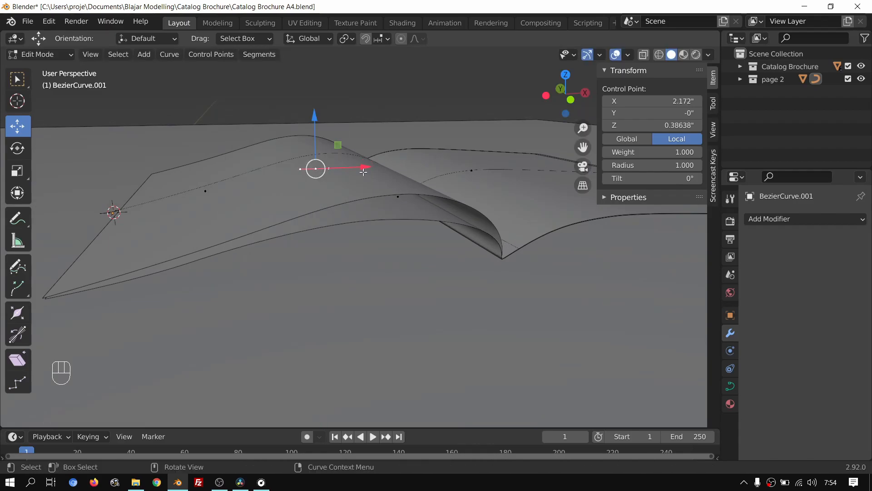
key(Tab)
Step: Lower the page 2 curve's control point just beyond the spine to about Z 0.25 in
scroll(389, 186, down, 2)
middle_drag(389, 186, 361, 214)
scroll(443, 257, down, 1)
scroll(430, 236, up, 2)
scroll(395, 199, up, 2)
key(Tab)
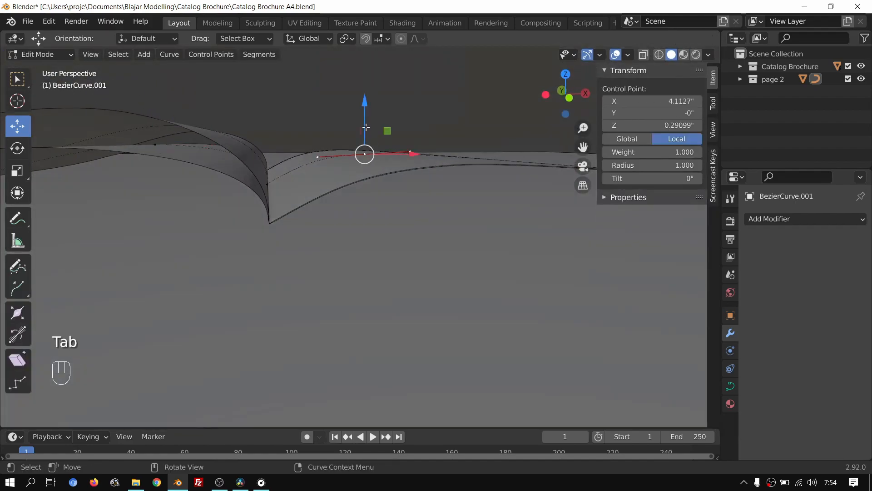
drag(366, 130, 365, 113)
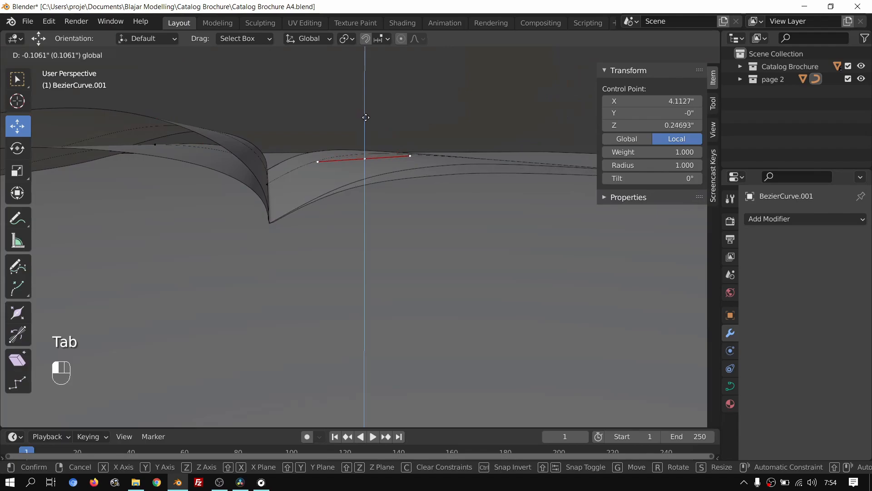
drag(366, 119, 366, 119)
scroll(376, 124, down, 2)
Step: Compare how the two pages line up, changing the viewport shading while checking them from several angles
middle_drag(381, 191, 407, 200)
shift+middle_drag(536, 218, 539, 238)
mouse_move(486, 243)
middle_down()
mouse_move(461, 265)
mouse_move(479, 252)
middle_up()
key(Tab)
click(451, 258)
scroll(282, 270, up, 2)
middle_drag(282, 270, 293, 268)
key(z)
click(108, 276)
middle_drag(108, 276, 195, 282)
scroll(290, 273, down, 4)
key(z)
click(511, 267)
Step: Inspect both page meshes at the shared spine, selecting each one to check where they meet
click(464, 220)
key(Tab)
key(Tab)
middle_drag(465, 220, 454, 205)
scroll(273, 223, up, 5)
shift+middle_drag(252, 239, 354, 236)
middle_drag(363, 218, 392, 228)
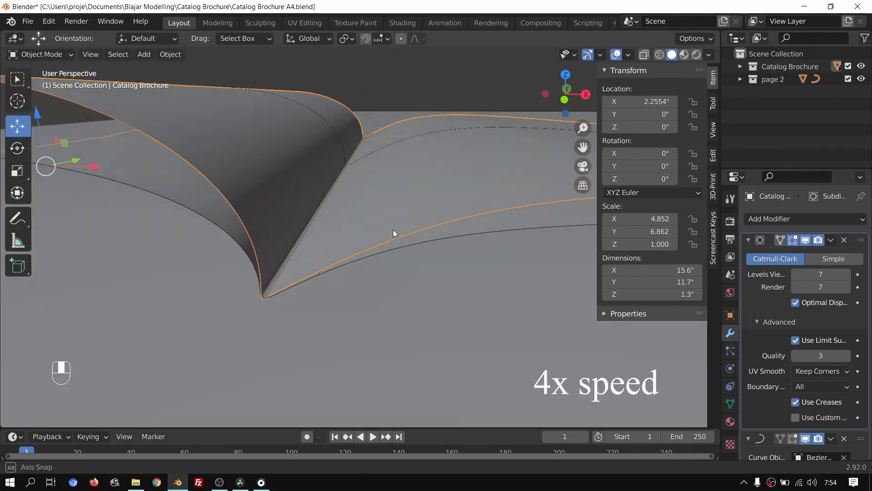
scroll(386, 245, up, 2)
click(358, 298)
middle_drag(358, 298, 338, 255)
shift+middle_drag(338, 254, 346, 270)
click(349, 245)
key(Tab)
scroll(463, 230, down, 4)
shift+middle_drag(463, 230, 358, 254)
key(Tab)
middle_drag(268, 250, 306, 242)
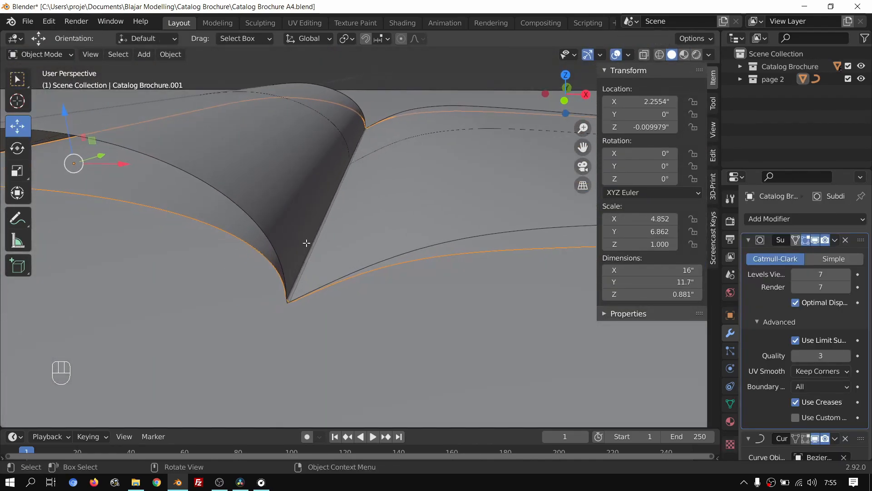
key(Tab)
key(Tab)
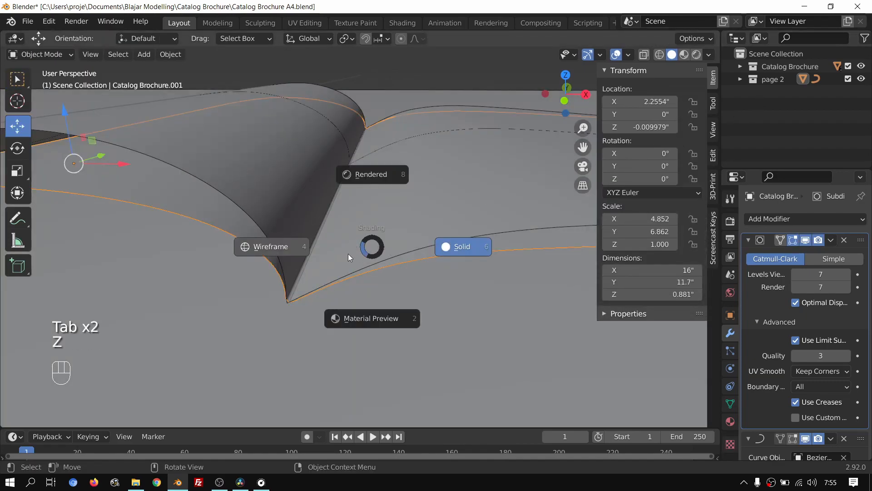
Step: Shift the page 2 mesh along X to about 1.87 in, working in wireframe shading
click(304, 263)
middle_drag(345, 235, 334, 236)
drag(146, 178, 134, 178)
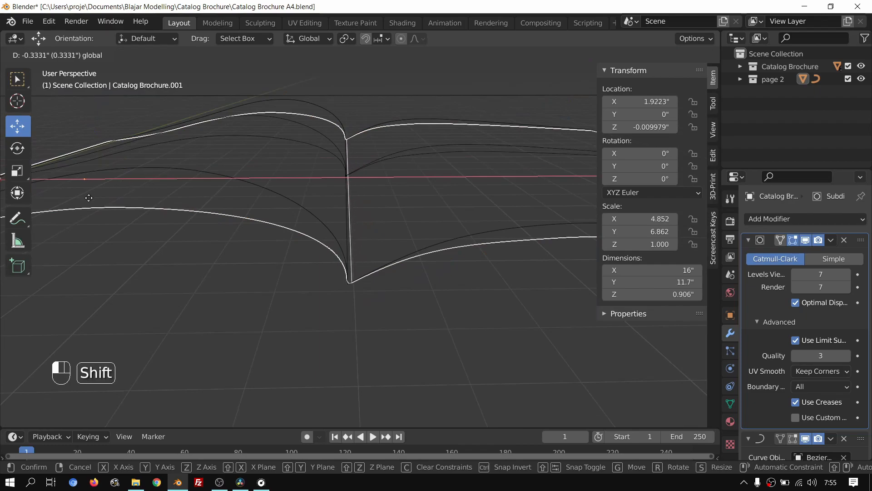
shift+drag(69, 203, 69, 203)
Step: Switch back to solid shading and examine from several angles how the first two pages overlap at the spine and outer edges
middle_drag(195, 204, 247, 206)
scroll(291, 207, down, 4)
middle_drag(324, 209, 331, 225)
key(z)
click(444, 229)
mouse_move(447, 229)
middle_down()
mouse_move(520, 217)
mouse_move(512, 222)
middle_up()
scroll(419, 246, up, 5)
middle_drag(394, 253, 457, 262)
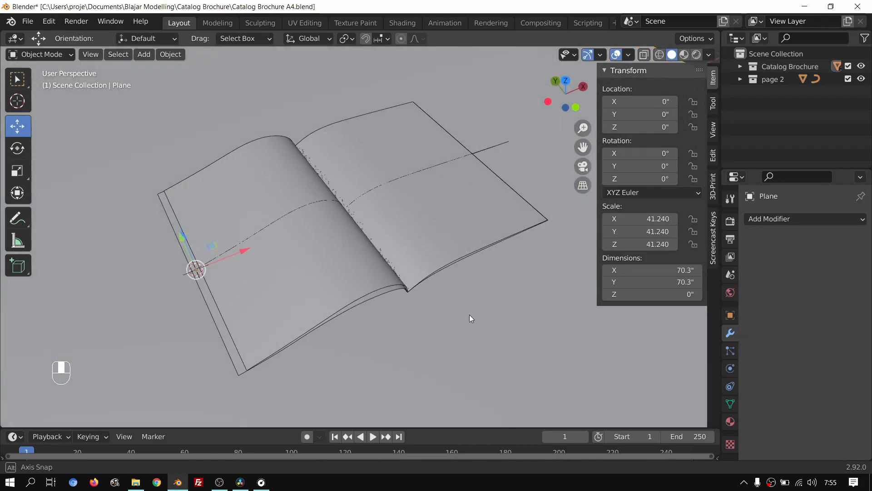
middle_drag(468, 314, 369, 247)
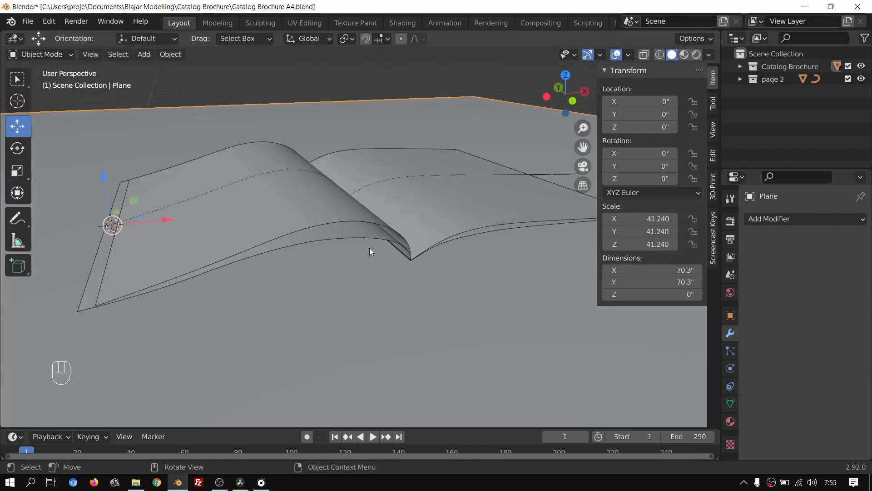
middle_drag(224, 253, 140, 250)
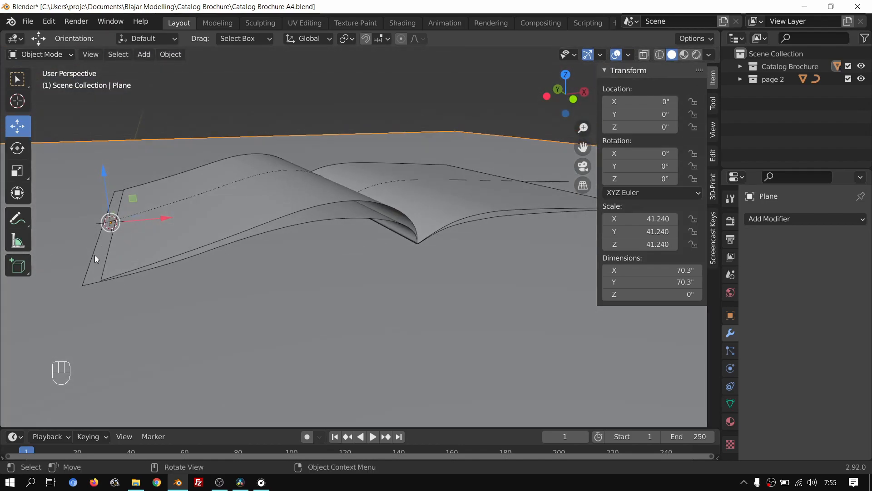
middle_drag(242, 249, 297, 182)
scroll(371, 242, up, 2)
scroll(372, 265, down, 1)
scroll(374, 251, up, 2)
Step: Duplicate the page 2 mesh together with its curve and lower the copies along Z to about -0.045 in
click(295, 179)
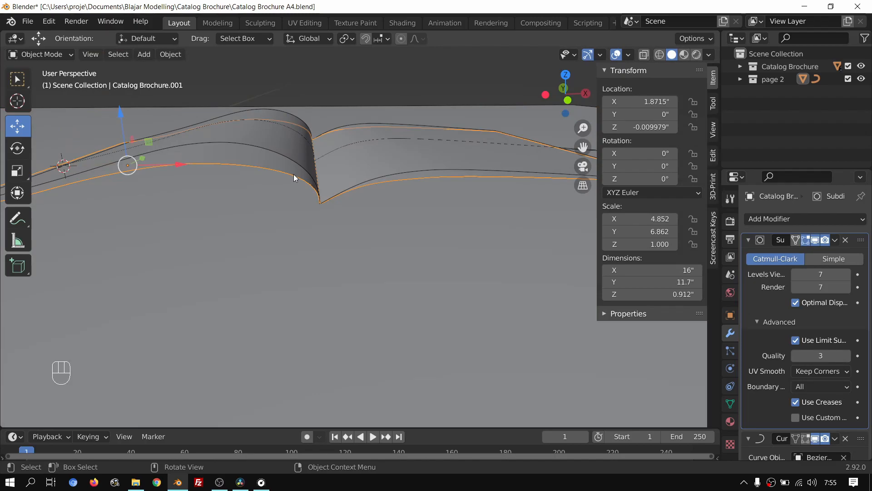
scroll(339, 168, up, 1)
middle_drag(297, 157, 279, 148)
click(228, 118)
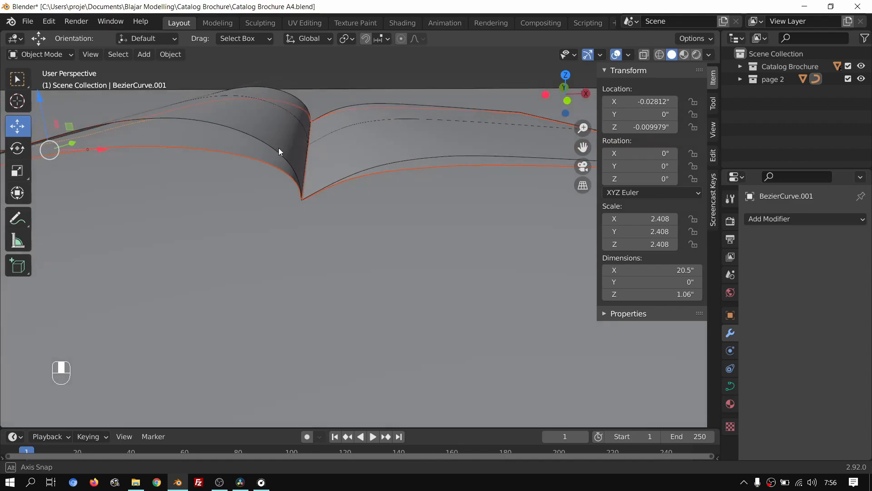
key(shift+d)
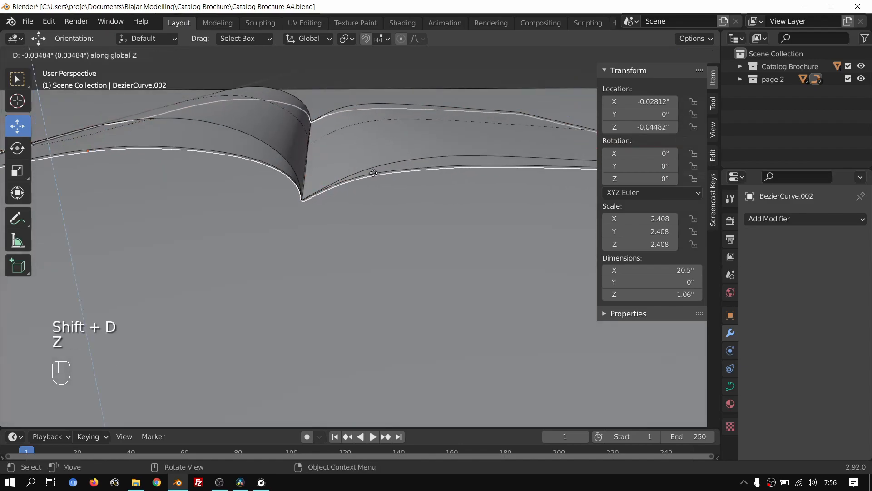
click(374, 173)
Step: Open the duplicated curve for editing and lower its peak control point to about Z 0.32 in
scroll(340, 187, up, 3)
shift+middle_drag(340, 187, 398, 202)
scroll(361, 196, up, 1)
mouse_move(317, 148)
middle_down()
mouse_move(335, 131)
mouse_move(375, 163)
mouse_move(327, 146)
middle_up()
key(Tab)
click(268, 108)
drag(267, 80, 268, 87)
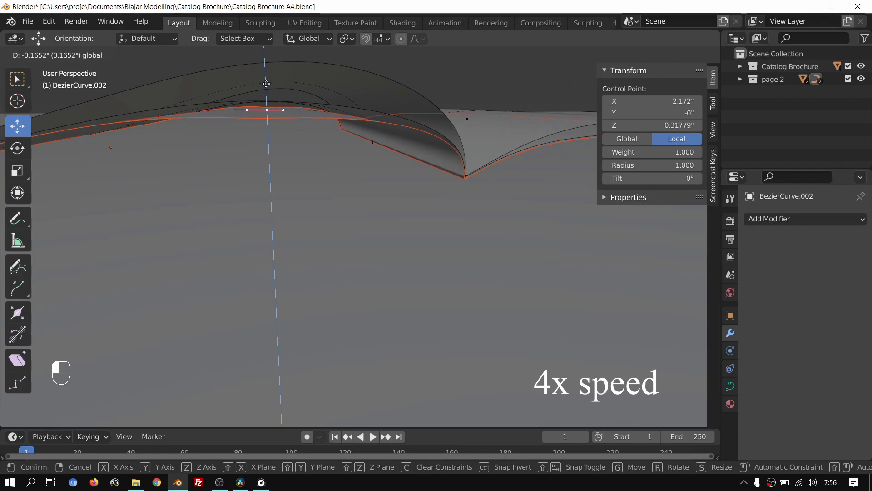
Step: Slightly lower the duplicated curve's control point between the outer edge and the peak
scroll(272, 91, down, 2)
middle_drag(314, 95, 336, 111)
scroll(318, 118, up, 1)
click(178, 160)
drag(179, 106, 184, 110)
Step: Raise the duplicated curve's start point at the outer page edge slightly and leave Edit Mode
shift+middle_drag(191, 168, 340, 171)
click(155, 198)
click(142, 149)
click(155, 198)
drag(148, 147, 148, 146)
middle_drag(176, 158, 132, 136)
key(Tab)
Step: Lower the duplicated curve's control point before the peak to about Z 0.13 in and rescale its handles
middle_drag(346, 162, 389, 148)
key(Tab)
click(225, 191)
drag(225, 149, 226, 153)
key(s)
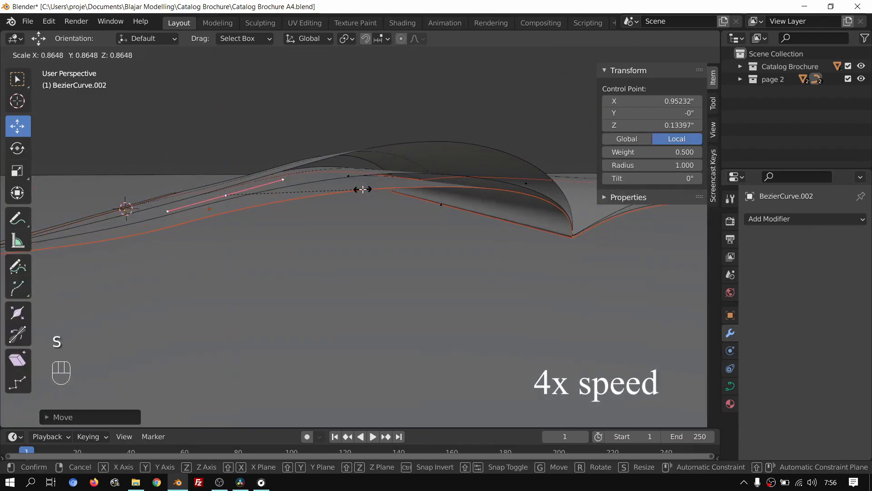
right_click(229, 195)
click(230, 196)
right_click(216, 195)
click(217, 196)
right_click(216, 195)
click(216, 195)
key(s)
click(245, 190)
Step: Reopen the duplicated curve and move the control point before the peak slightly up and toward the outer edge
key(Tab)
key(Tab)
middle_drag(291, 182, 319, 197)
key(Tab)
click(363, 195)
click(342, 186)
key(Tab)
drag(260, 167, 259, 154)
drag(313, 207, 303, 207)
Step: Raise the duplicated curve's start point a little more and leave Edit Mode
middle_drag(278, 200, 297, 192)
click(115, 223)
shift+drag(108, 165, 110, 148)
middle_drag(136, 181, 337, 284)
key(Tab)
Step: Raise the duplicated mesh and its curve together along Z to about -0.032 in
click(261, 264)
key(g)
key(z)
shift+click(271, 270)
Step: On the page 2 curve, pull the spine point's upper handle back along X to about 3.21 in and leave Edit Mode
scroll(336, 283, up, 4)
middle_drag(450, 246, 382, 181)
click(405, 187)
key(Tab)
key(Tab)
click(405, 189)
key(Tab)
key(Tab)
click(402, 184)
key(Tab)
click(405, 197)
click(407, 169)
drag(457, 168, 449, 168)
click(456, 169)
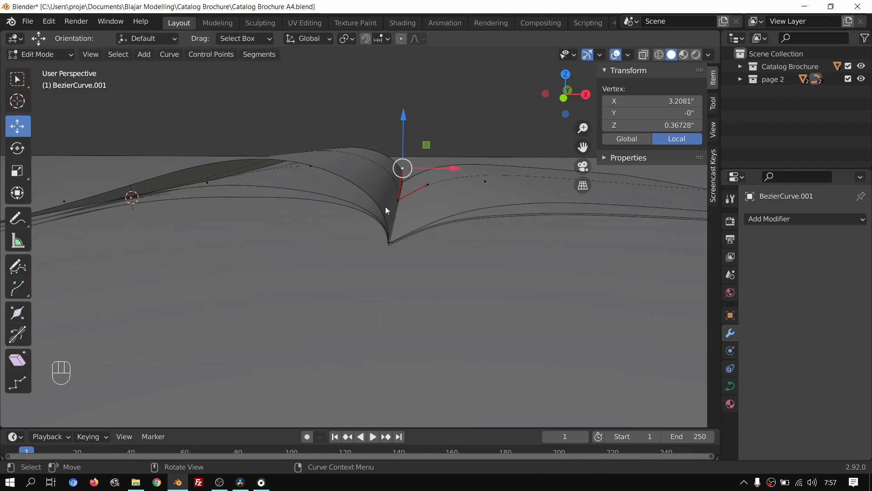
key(Tab)
Step: Select the third page mesh and examine how it sits beneath the page 2 curl
click(297, 187)
scroll(296, 186, up, 2)
middle_drag(332, 180, 315, 174)
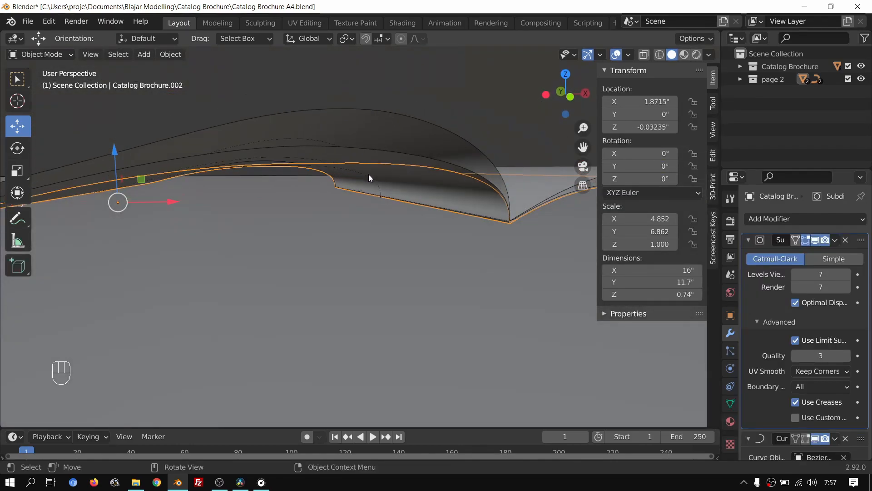
click(369, 176)
click(369, 176)
click(369, 176)
click(335, 176)
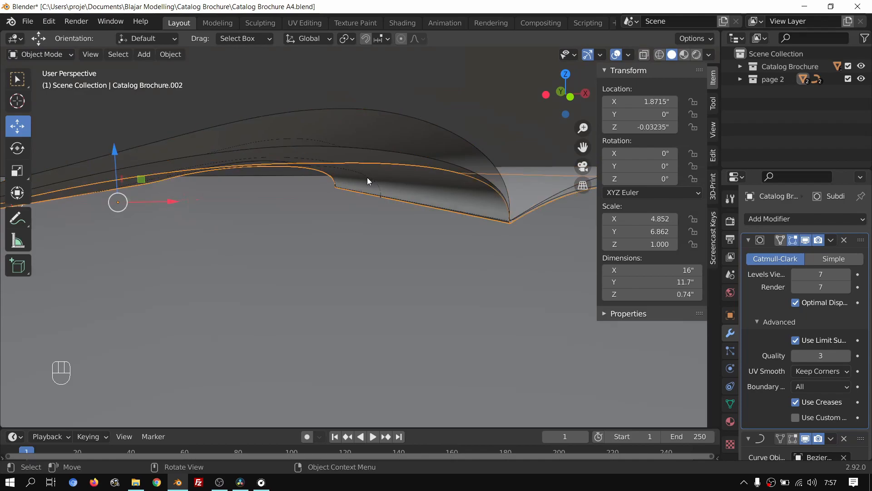
Step: Move the third page's mesh and its BezierCurve.002 out of the page 2 collection into a new collection named "page 3"
click(741, 79)
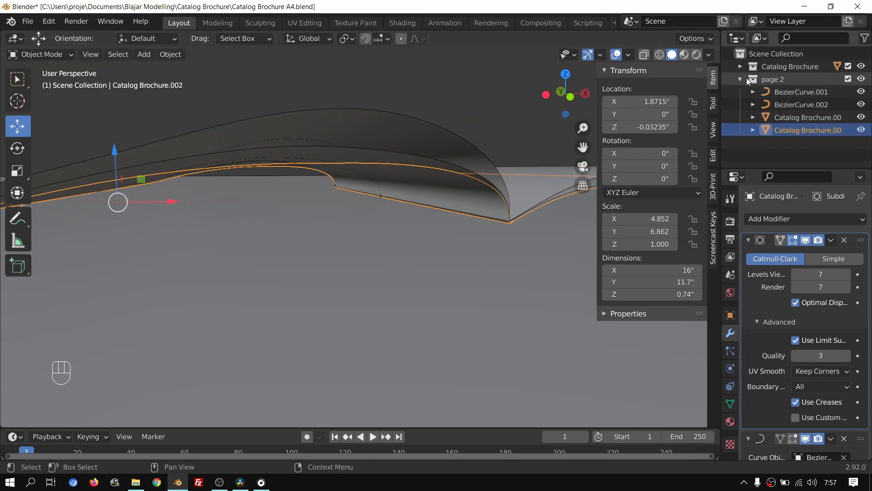
scroll(536, 179, down, 3)
middle_drag(536, 179, 495, 191)
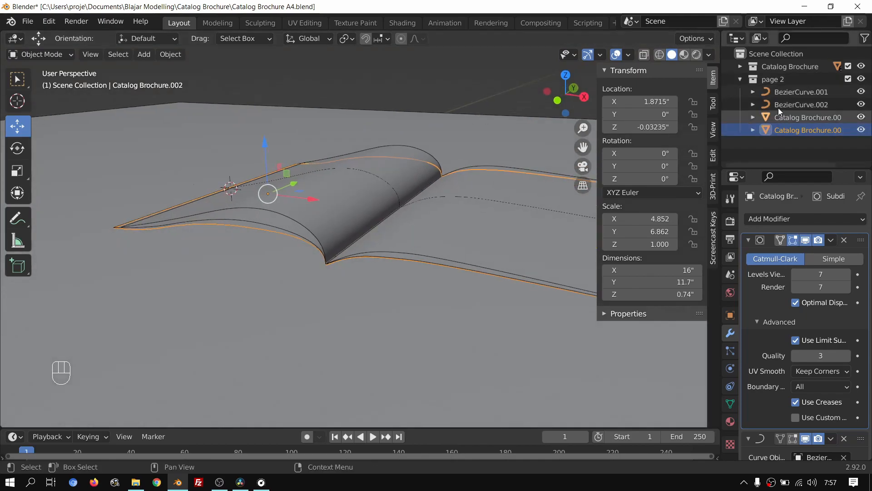
click(804, 104)
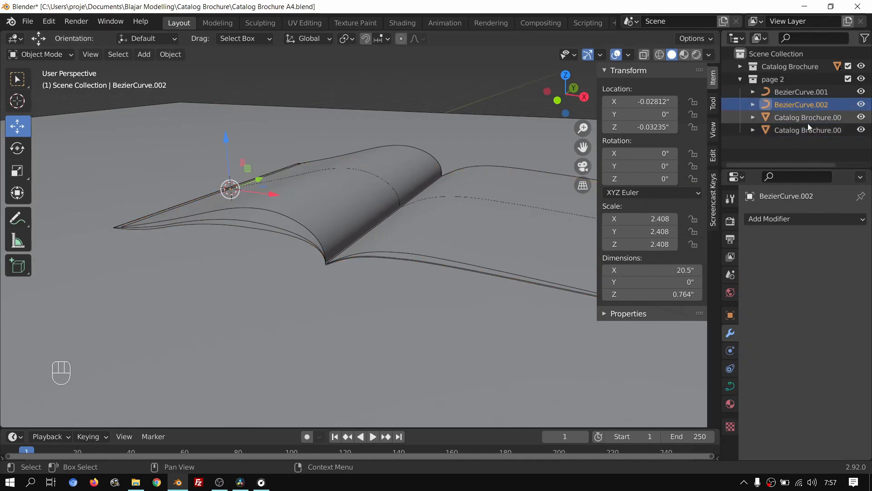
scroll(364, 228, up, 2)
key(z)
click(283, 221)
scroll(327, 200, up, 1)
middle_drag(409, 176, 324, 190)
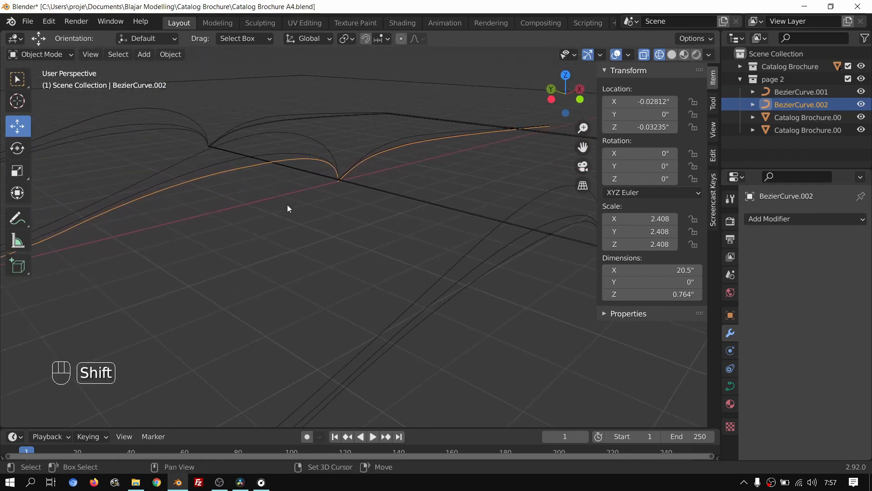
shift+click(448, 301)
middle_drag(448, 302, 368, 241)
key(m)
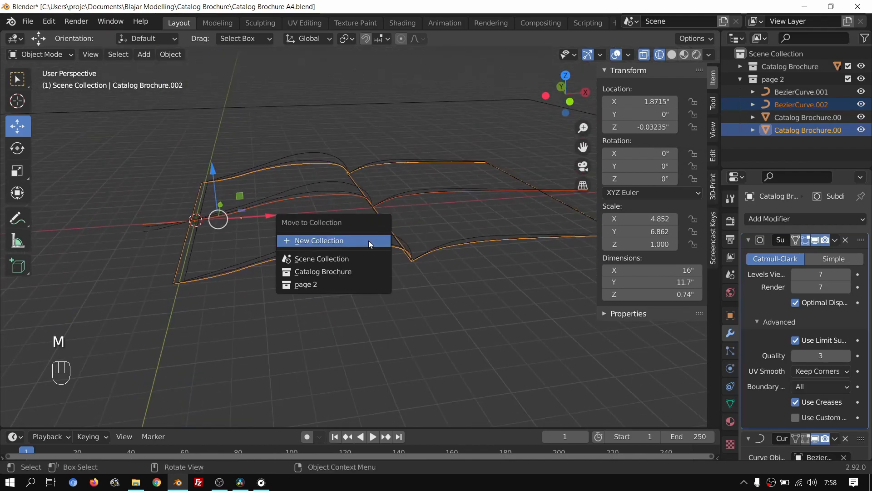
click(369, 241)
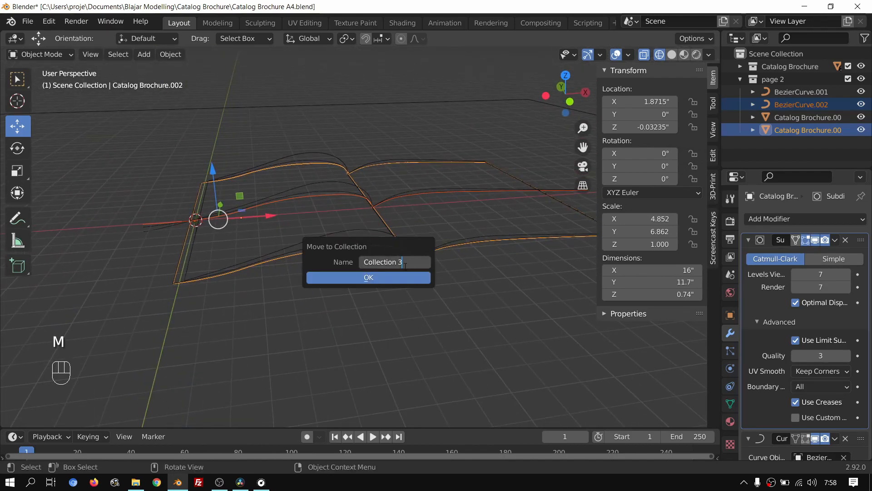
click(332, 276)
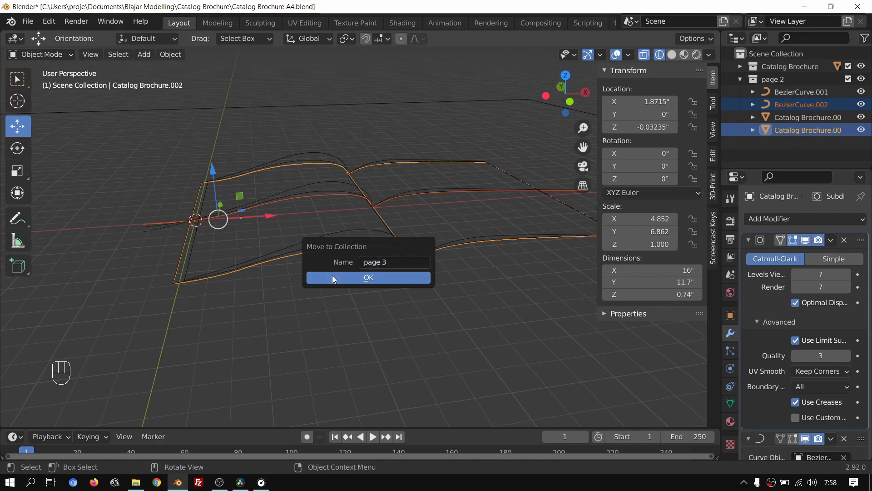
Step: Open the page 3 curve for editing in solid shading and pull its spine point's upper handle slightly back along X
scroll(319, 240, up, 3)
scroll(399, 193, up, 1)
mouse_move(399, 192)
middle_down()
mouse_move(367, 154)
mouse_move(380, 171)
mouse_move(398, 166)
middle_up()
click(794, 130)
scroll(393, 179, up, 1)
key(z)
click(407, 170)
key(Tab)
click(387, 170)
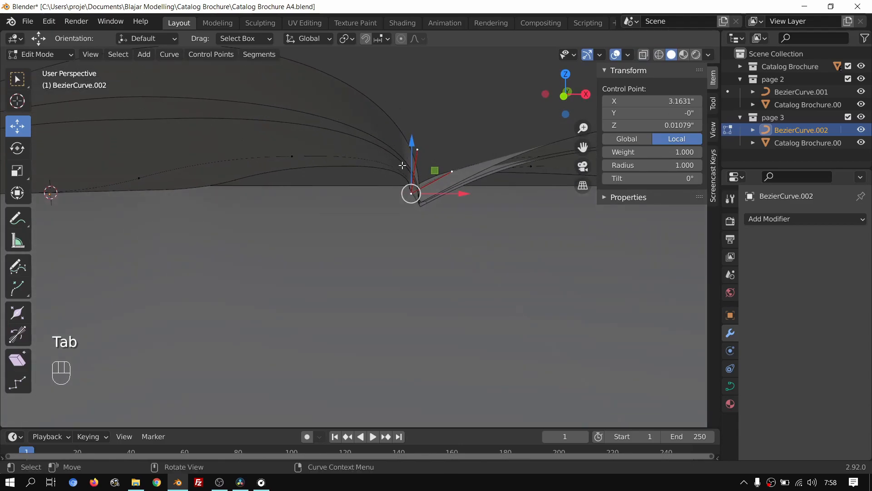
drag(460, 150, 446, 150)
mouse_move(446, 150)
middle_down()
mouse_move(439, 154)
mouse_move(464, 168)
mouse_move(481, 157)
mouse_move(441, 169)
mouse_move(432, 157)
middle_up()
Step: Shift the page 3 curve's peak control point along X toward the outer edge, away from the spine
click(290, 162)
drag(341, 161, 313, 163)
middle_drag(313, 163, 347, 162)
Step: Lower the page 3 curve's control point just beyond the spine to about Z 0.15 in
scroll(347, 162, up, 4)
shift+middle_drag(492, 187, 426, 184)
click(369, 170)
middle_drag(369, 169, 380, 198)
drag(358, 108, 358, 113)
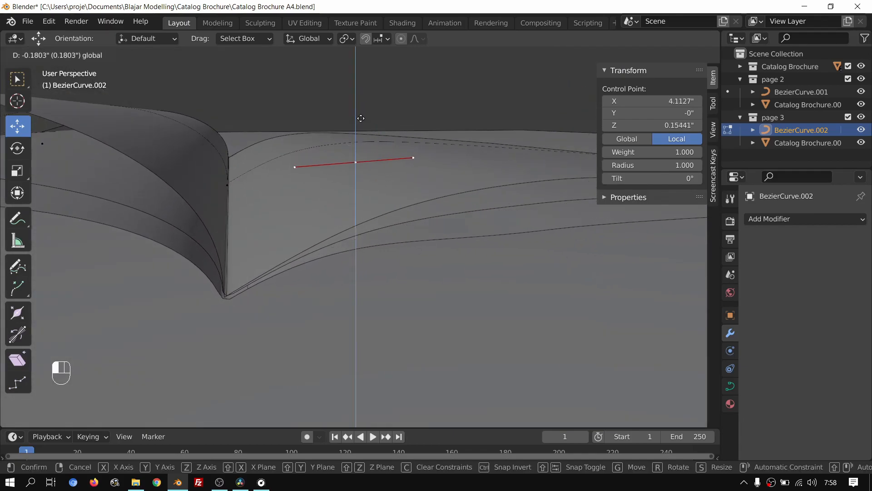
drag(360, 115, 360, 115)
scroll(423, 168, down, 2)
shift+middle_drag(430, 173, 349, 176)
drag(286, 139, 284, 141)
scroll(291, 164, up, 3)
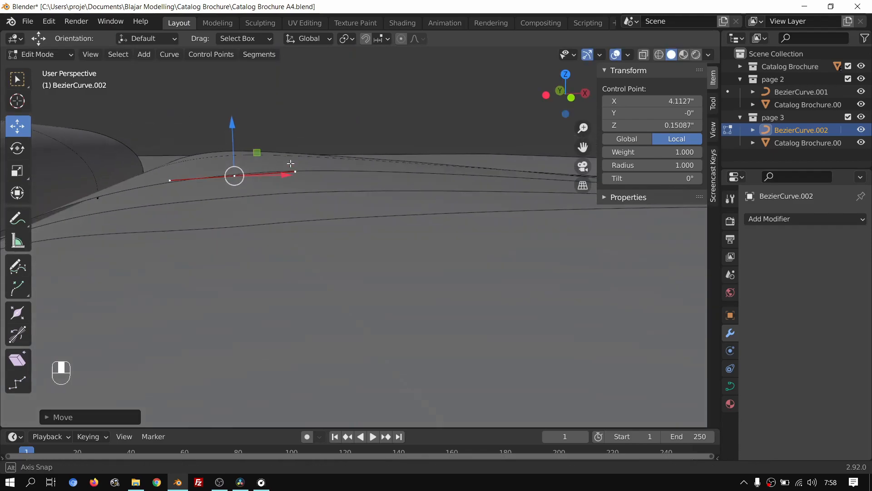
Step: Move the control point beyond the spine along X to about 4.35 in and leave Edit Mode with the page 3 curve selected
mouse_move(286, 175)
mouse_down()
mouse_move(311, 170)
mouse_move(291, 187)
mouse_up()
right_click(293, 184)
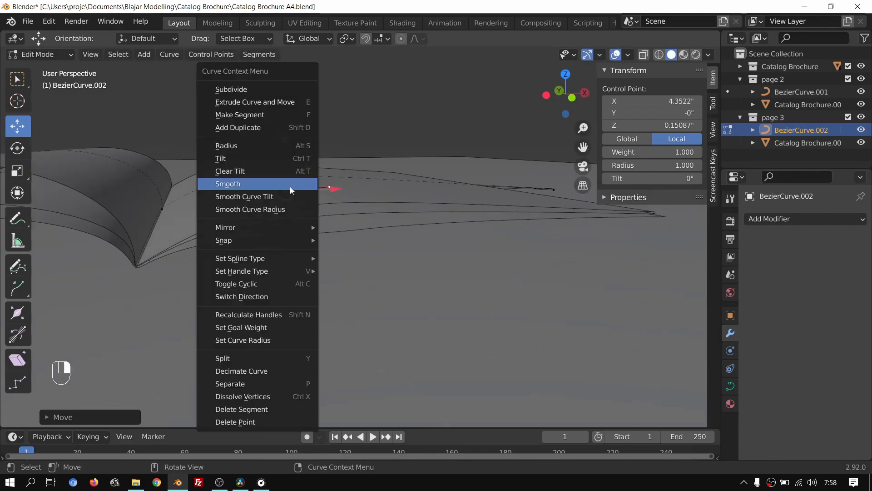
key(Escape)
middle_drag(303, 184, 380, 235)
key(Tab)
click(378, 238)
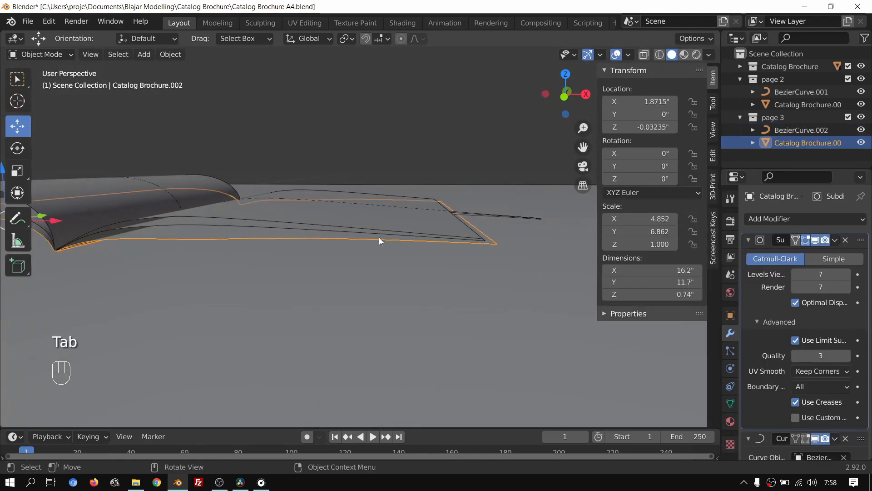
key(ctrl+z)
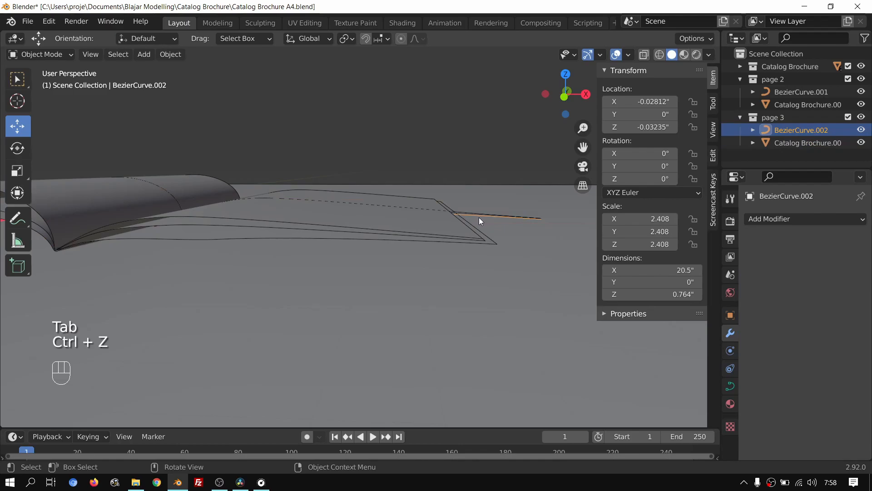
Step: Reopen the page 3 curve and lower its far end point to about Z -0.06 in
key(Tab)
middle_drag(408, 207, 463, 213)
click(542, 207)
drag(547, 155, 549, 182)
click(740, 66)
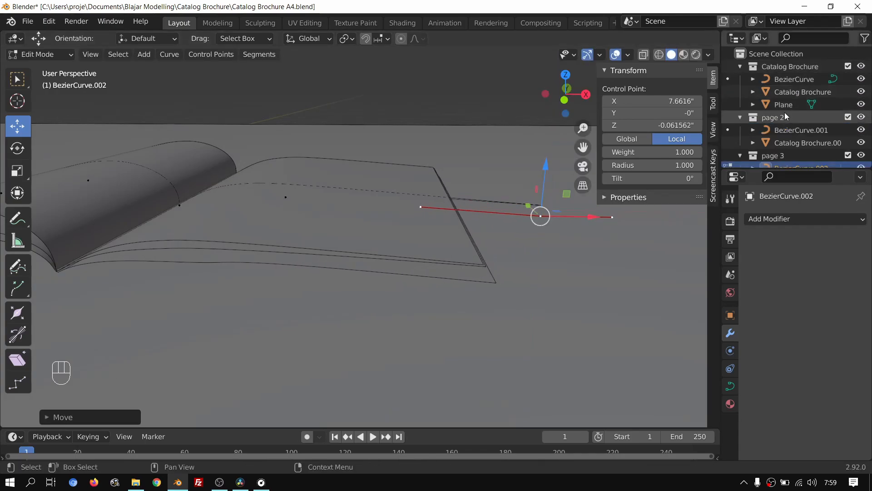
click(800, 130)
middle_drag(616, 209, 444, 264)
click(559, 224)
click(529, 236)
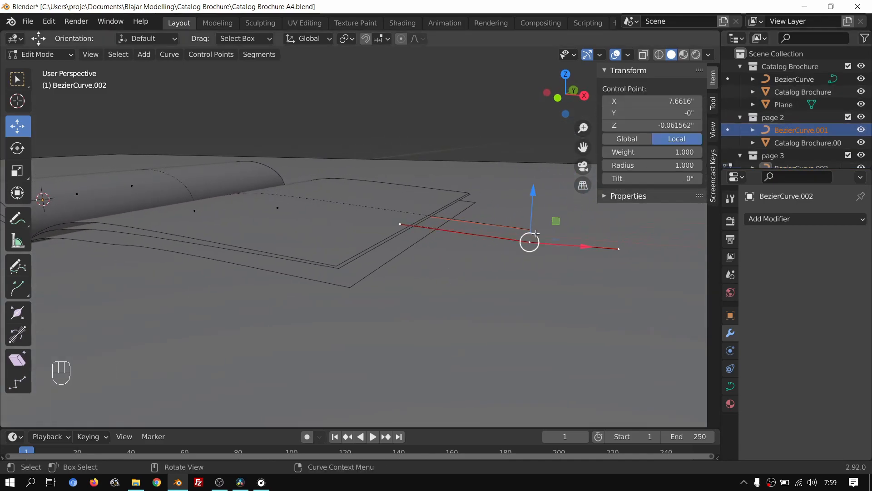
drag(531, 199, 528, 209)
right_click(527, 210)
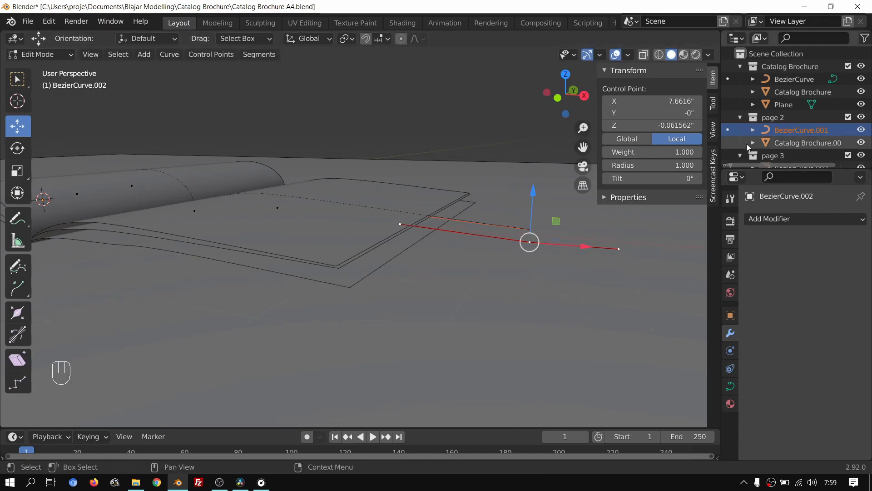
key(Tab)
key(Tab)
key(Tab)
key(Tab)
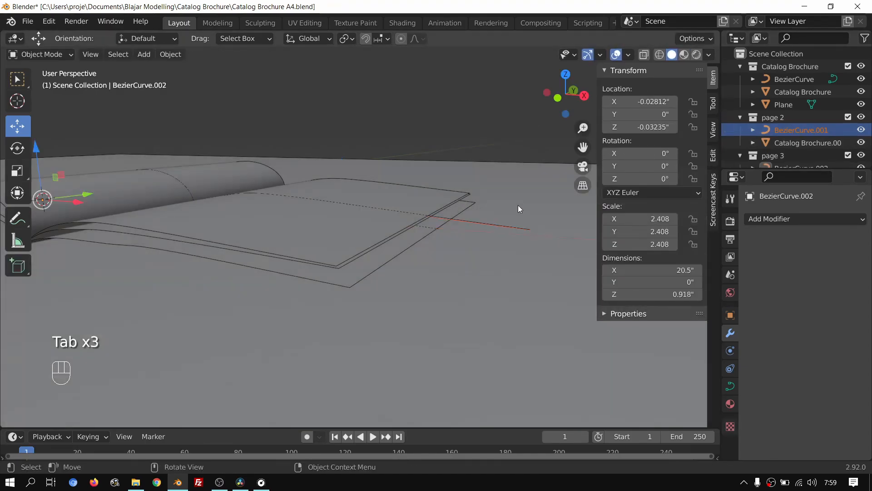
key(Tab)
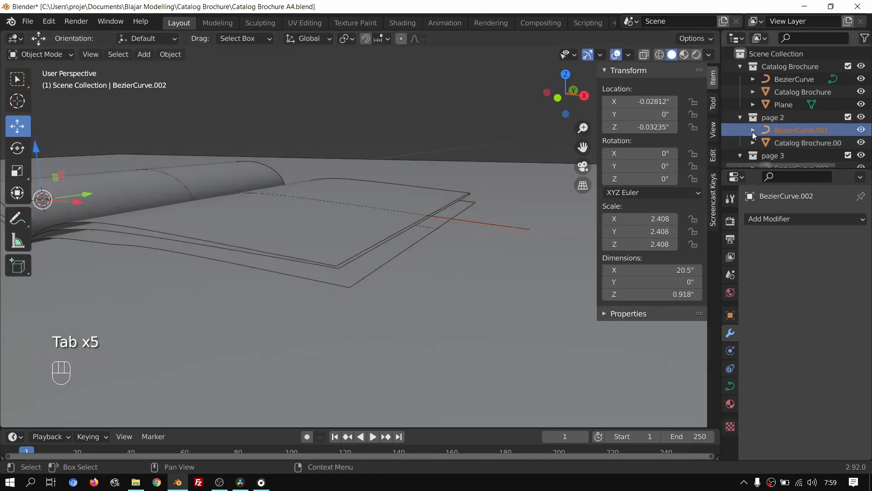
Step: Edit the page 2 curve and lower its far end point beyond the page edge to about Z -0.08 in
click(773, 118)
click(789, 130)
key(Tab)
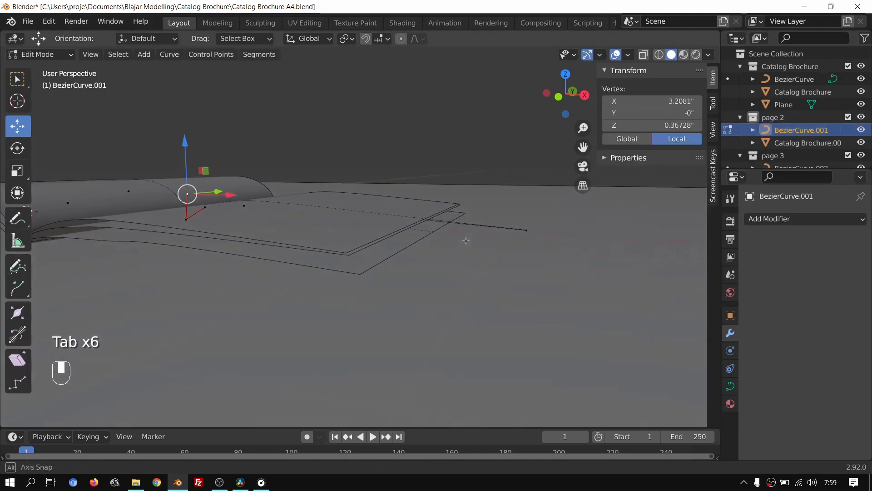
drag(527, 228, 526, 202)
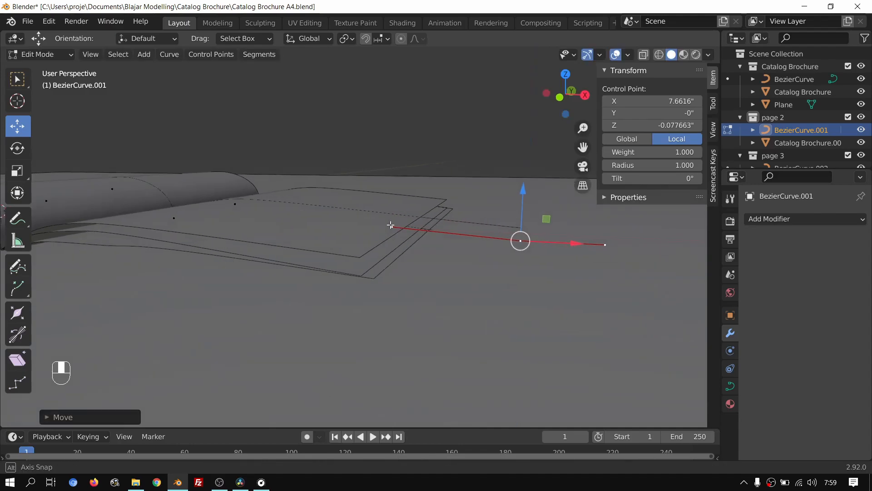
key(Tab)
Step: Edit the first page's curve, lower its far end point to about Z -0.09 in, then leave Edit Mode and deselect everything
click(477, 224)
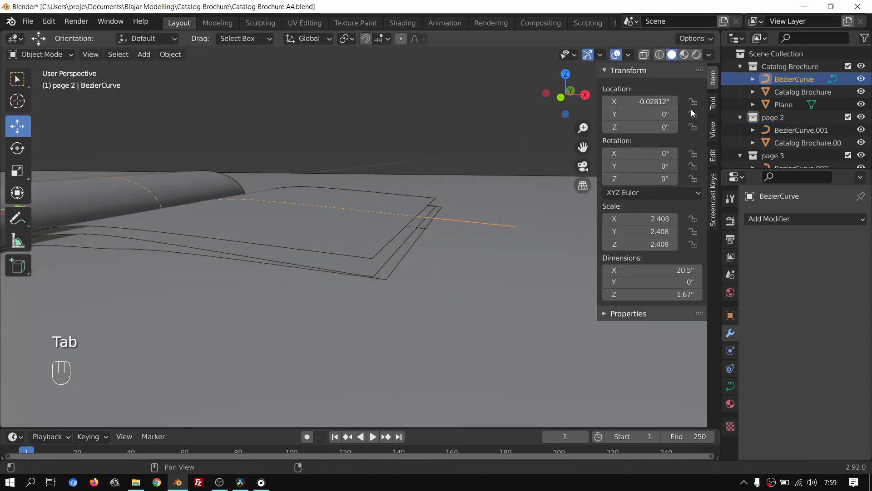
key(Tab)
click(515, 225)
drag(522, 177, 521, 186)
middle_drag(334, 195, 382, 284)
drag(382, 283, 350, 184)
scroll(350, 184, down, 7)
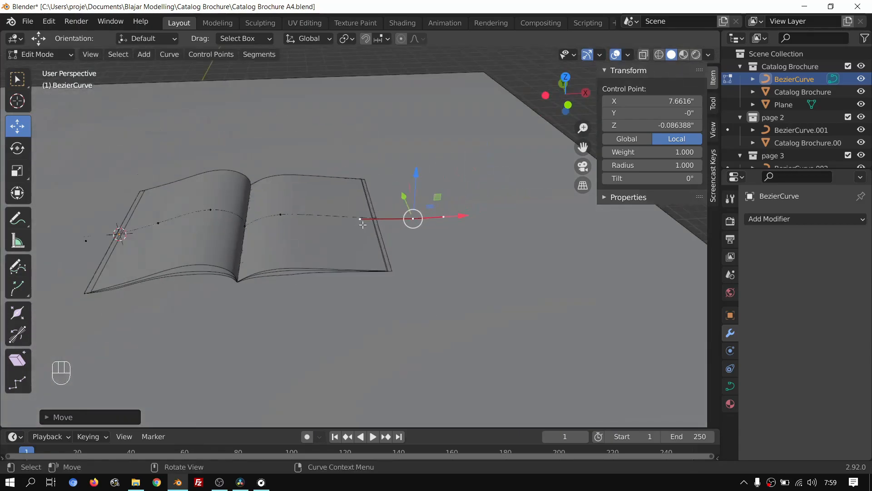
click(275, 102)
key(Tab)
click(279, 87)
middle_drag(279, 87, 323, 98)
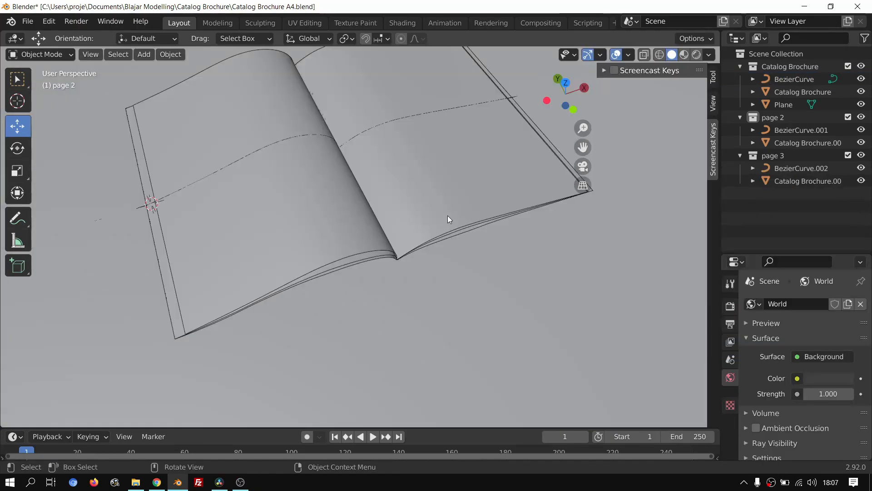
Step: Examine the stacked page layers around the spine and along the outer edges from several angles
scroll(424, 155, up, 5)
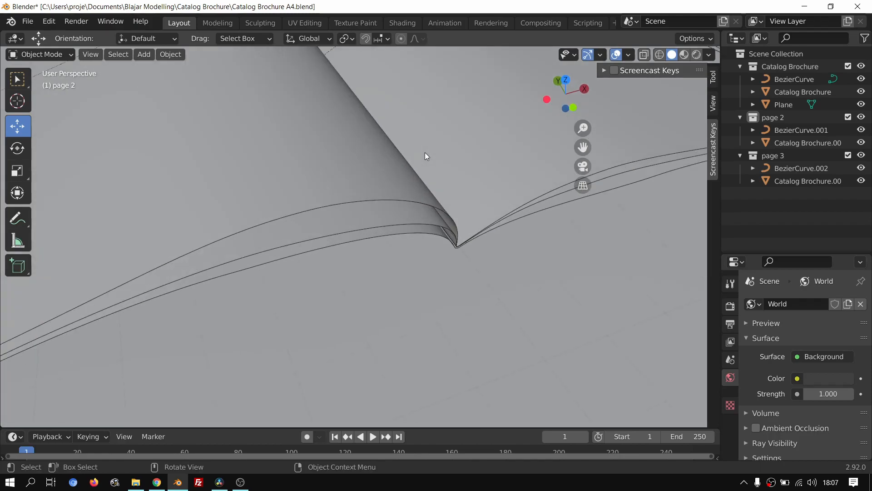
middle_drag(434, 209, 446, 244)
scroll(338, 218, down, 3)
click(334, 219)
key(g)
right_click(329, 196)
click(180, 217)
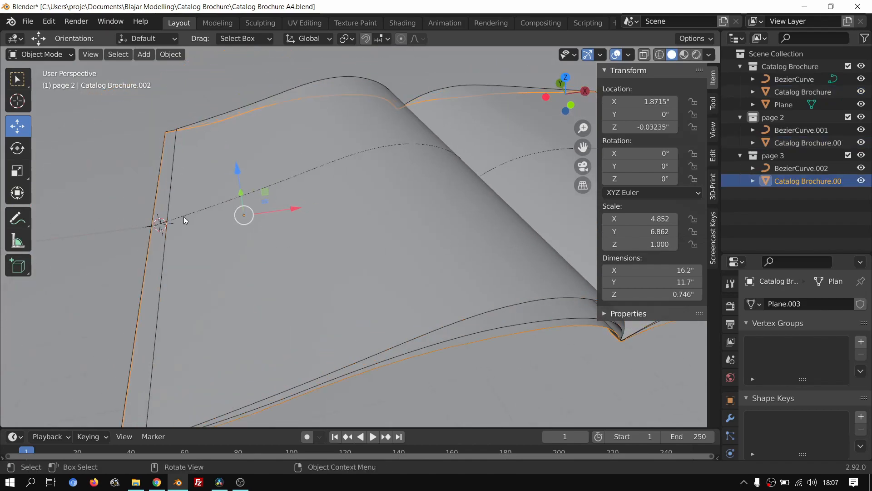
click(377, 153)
scroll(376, 153, down, 6)
key(g)
right_click(405, 128)
scroll(427, 138, up, 4)
shift+middle_drag(453, 154, 402, 183)
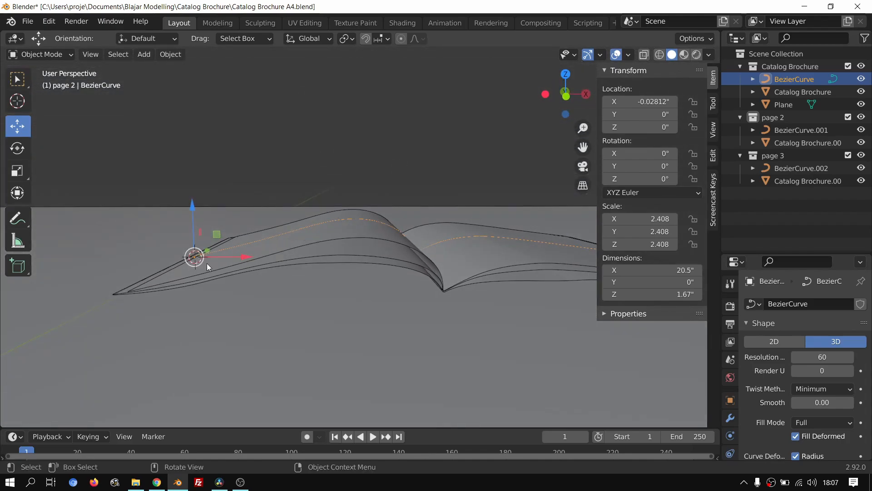
middle_drag(331, 239, 379, 252)
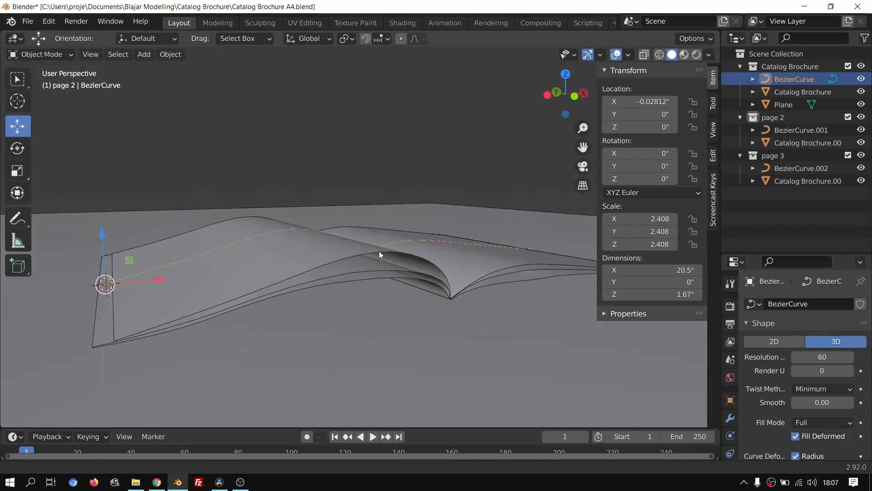
middle_drag(269, 243, 281, 230)
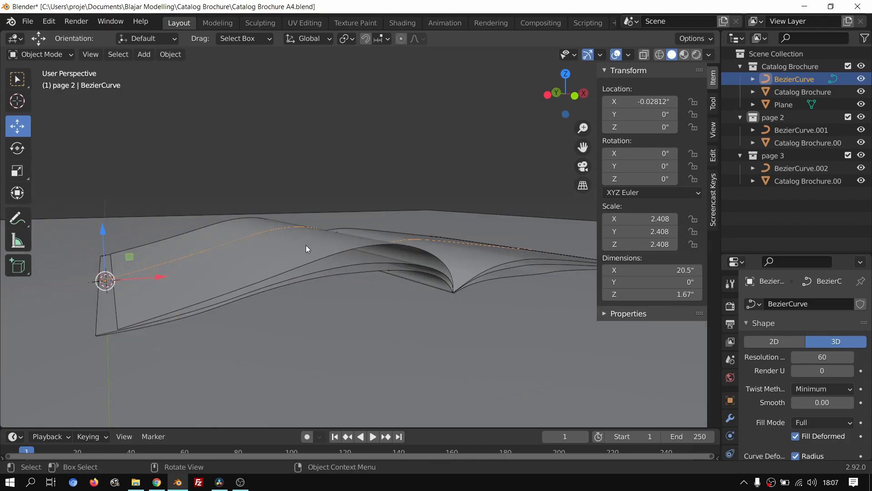
middle_drag(347, 269, 348, 234)
Step: Duplicate page 3's mesh and curve together and lower the copy about 0.06 in along Z
click(329, 233)
click(329, 233)
click(336, 233)
key(shift+d)
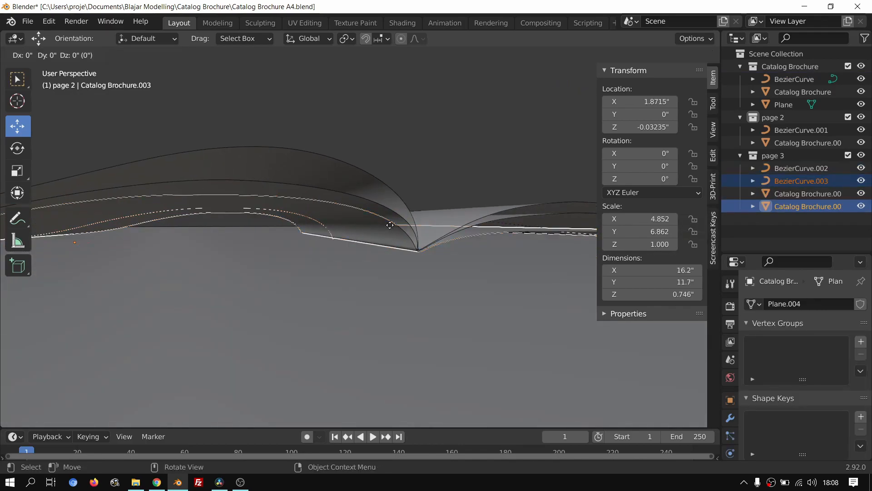
key(z)
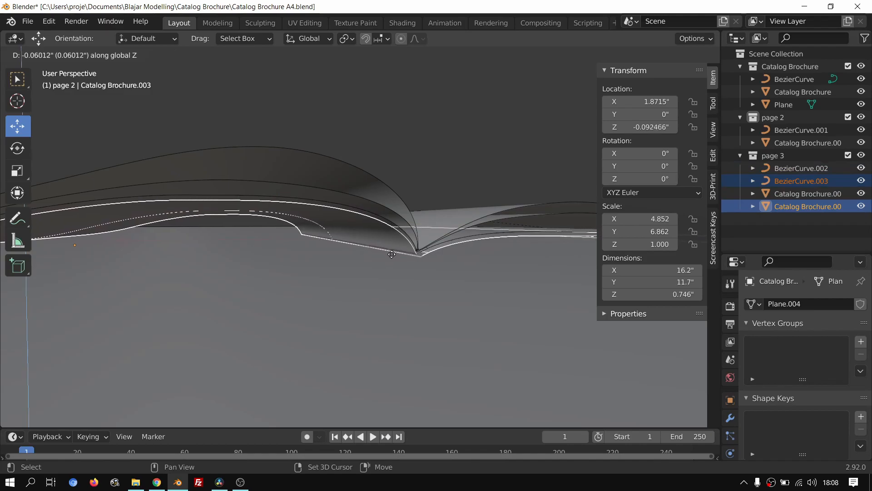
click(392, 255)
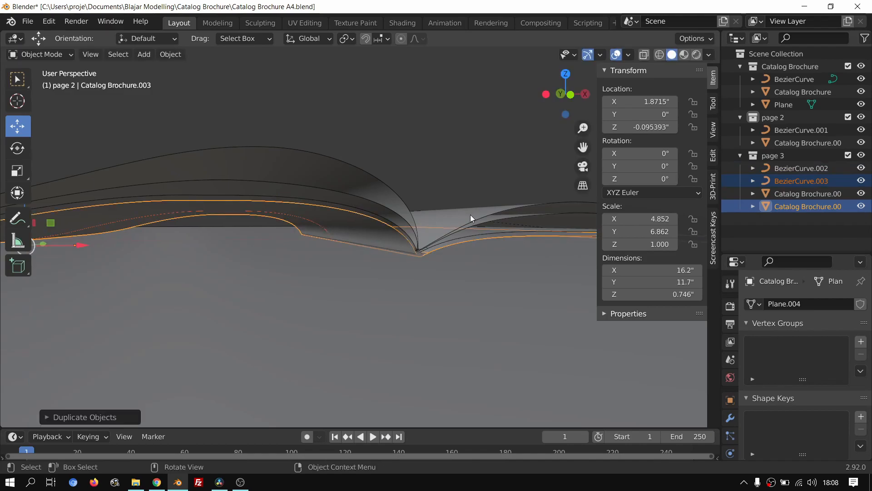
Step: Move the duplicated mesh and curve into a new collection named page 4
key(m)
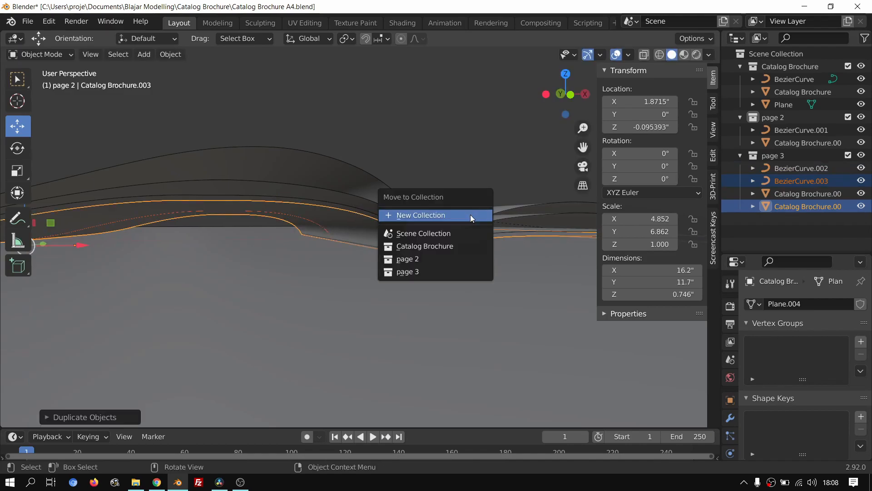
click(470, 215)
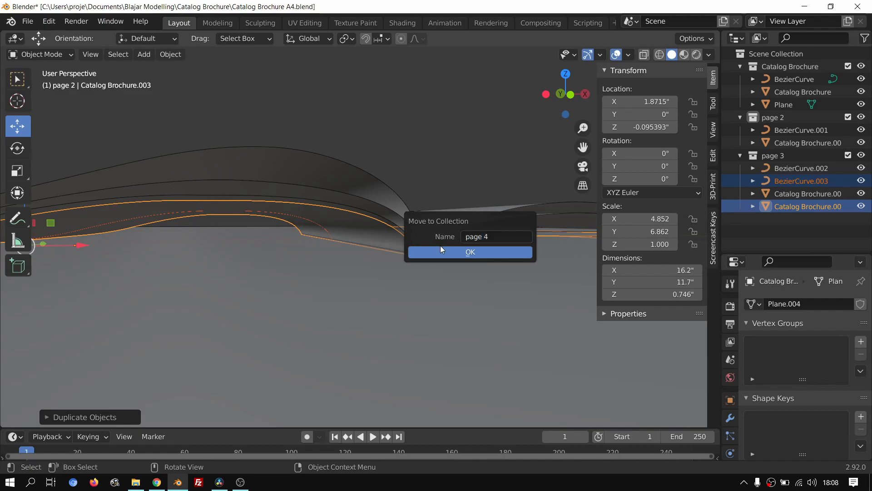
click(438, 251)
Step: Lower the ground plane along Z to about -0.39 in so it sits beneath the brochure's spine
scroll(438, 252, down, 5)
middle_drag(437, 255, 322, 277)
click(322, 271)
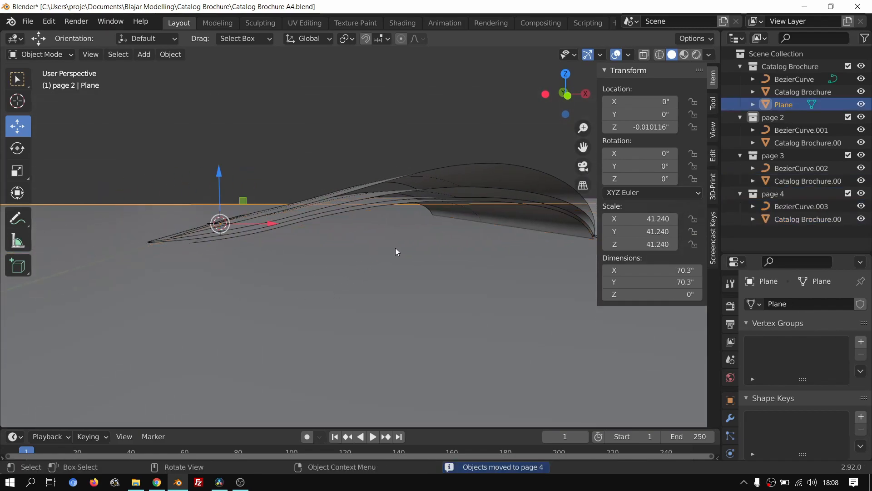
key(g)
key(z)
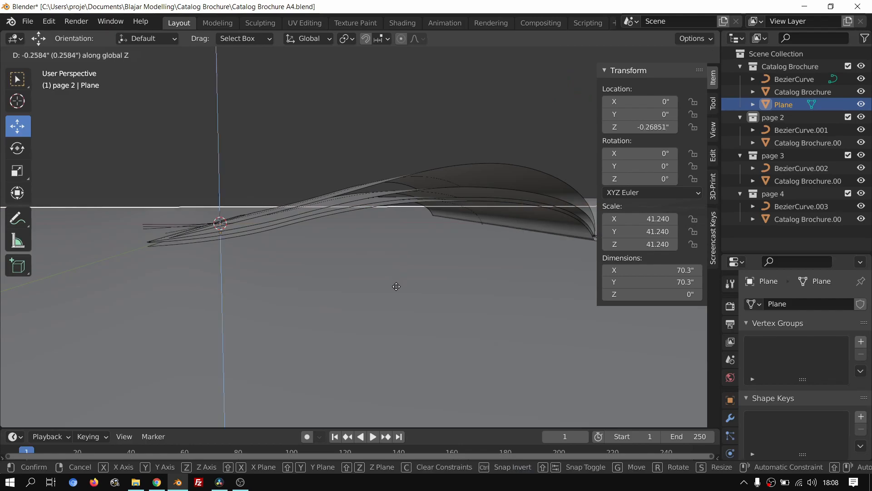
click(389, 311)
middle_drag(389, 311, 348, 282)
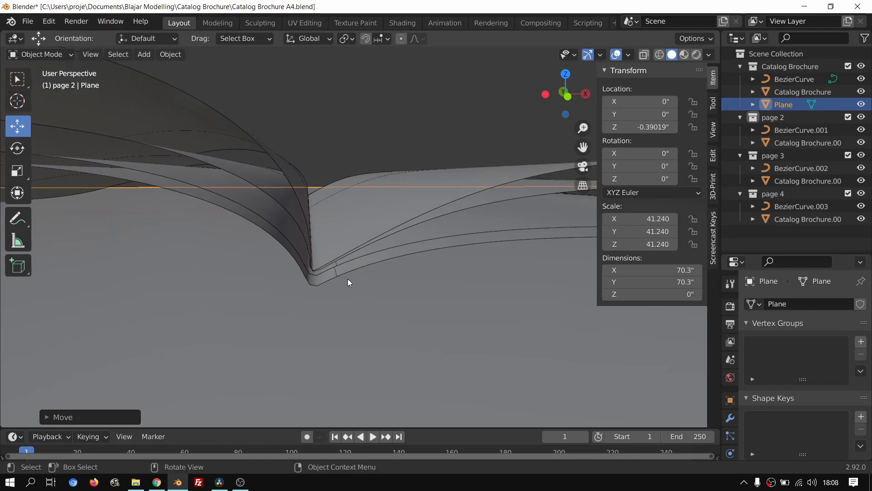
Step: Select all objects in the page 4 collection and raise them about 0.05 in along Z, closer to page 3
click(778, 194)
right_click(816, 194)
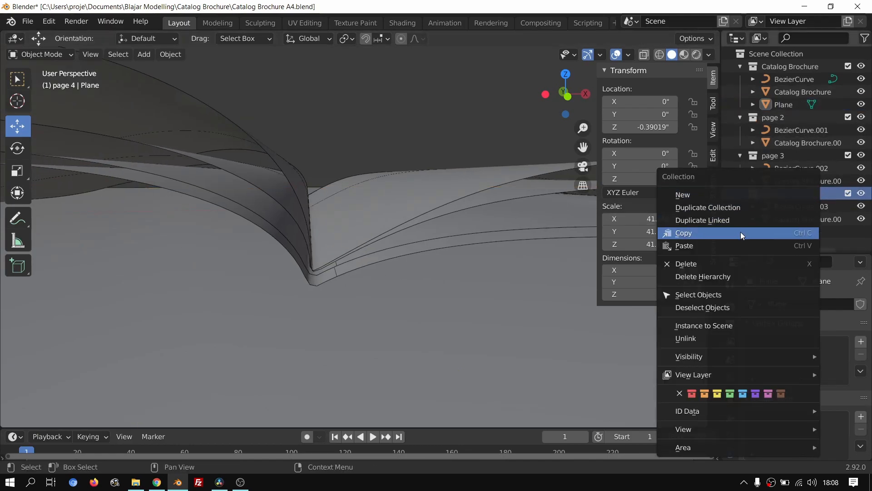
click(724, 296)
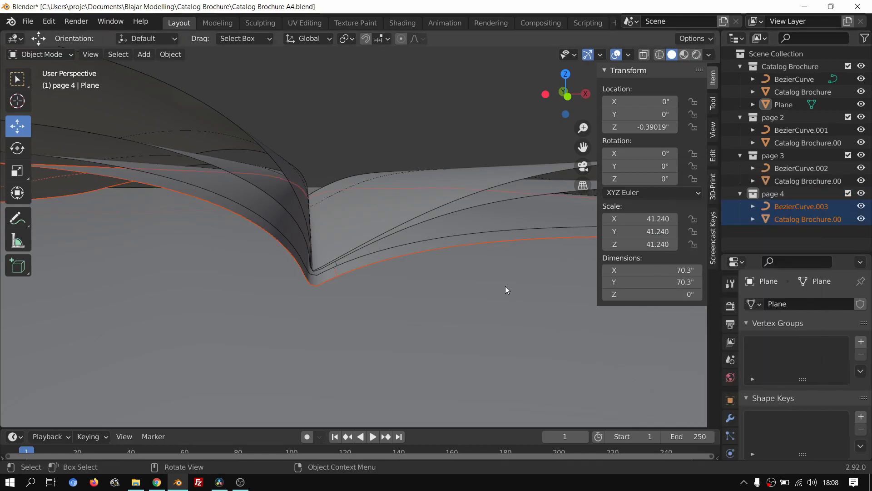
key(g)
key(z)
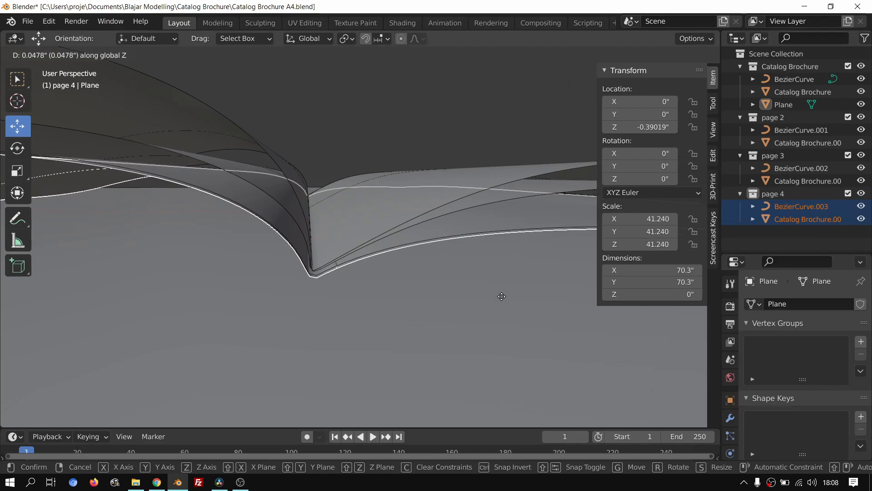
click(501, 295)
scroll(467, 281, up, 4)
middle_drag(437, 264, 464, 249)
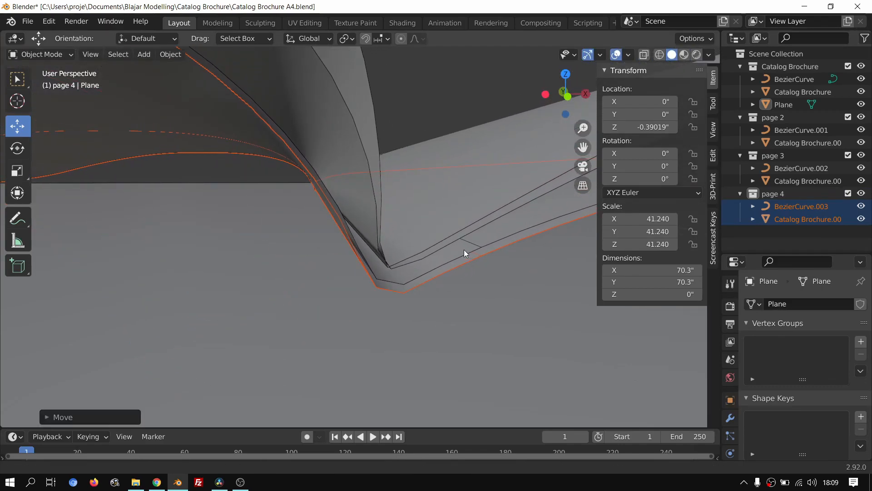
Step: Select all objects in the page 3 collection and nudge them slightly along Z at the spine
click(777, 168)
click(779, 156)
right_click(780, 157)
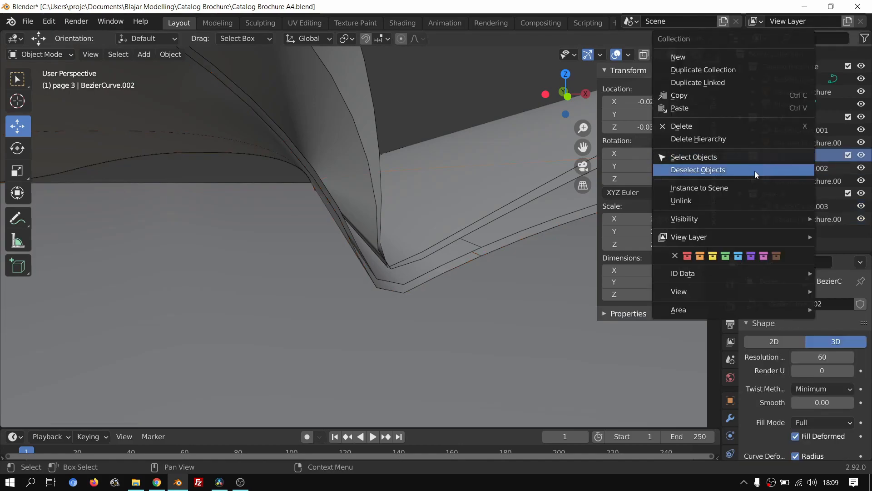
click(733, 157)
key(g)
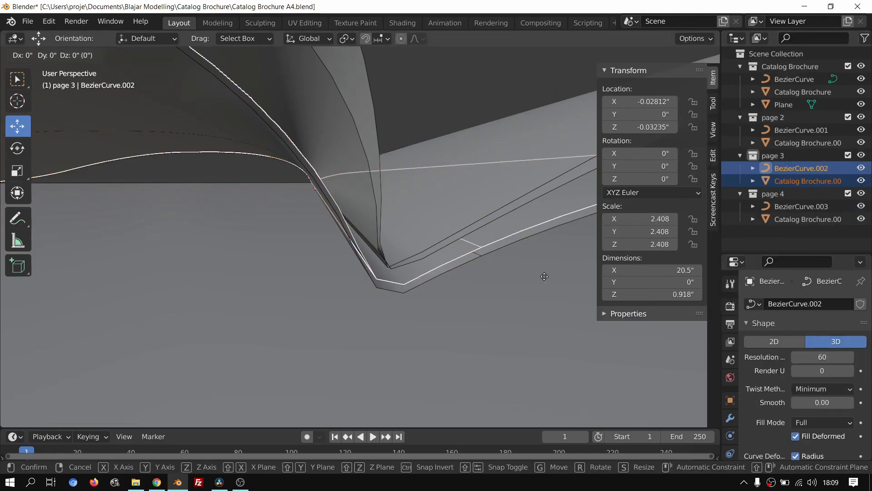
key(z)
click(544, 275)
middle_drag(497, 266, 467, 262)
Step: Select all objects in the page 2 collection and lower them along Z, bringing the mesh to about -0.016 in
click(393, 241)
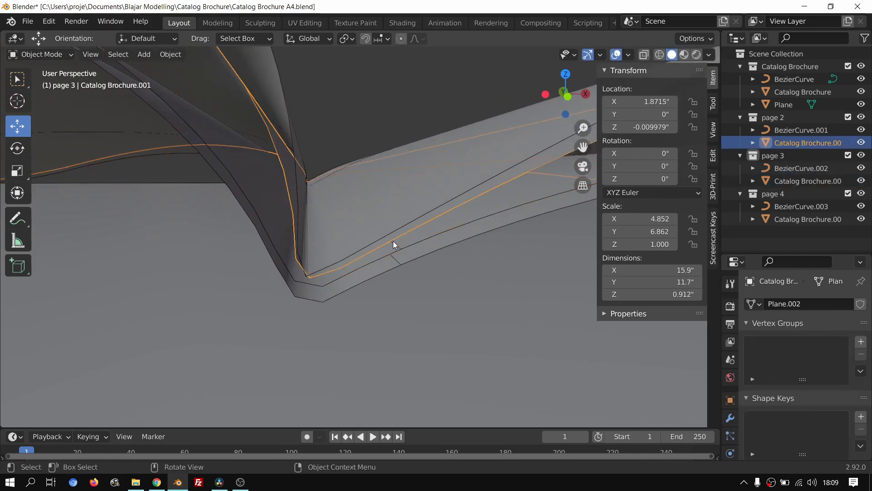
click(776, 120)
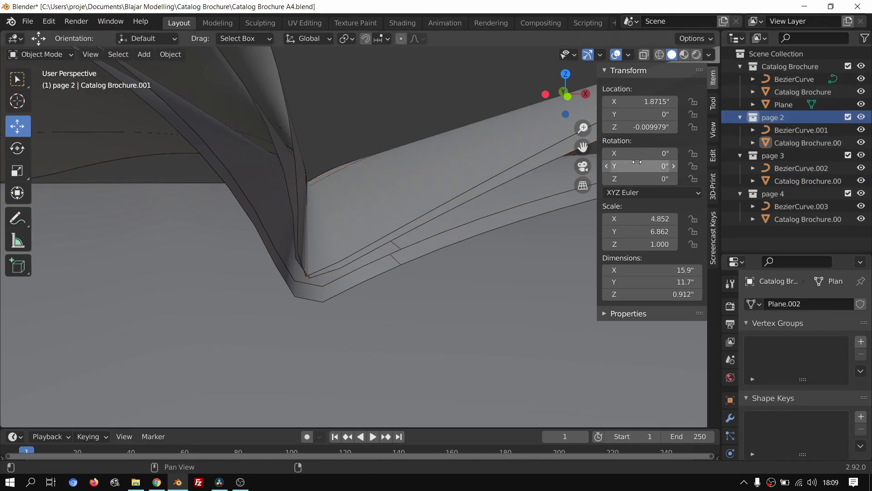
right_click(777, 120)
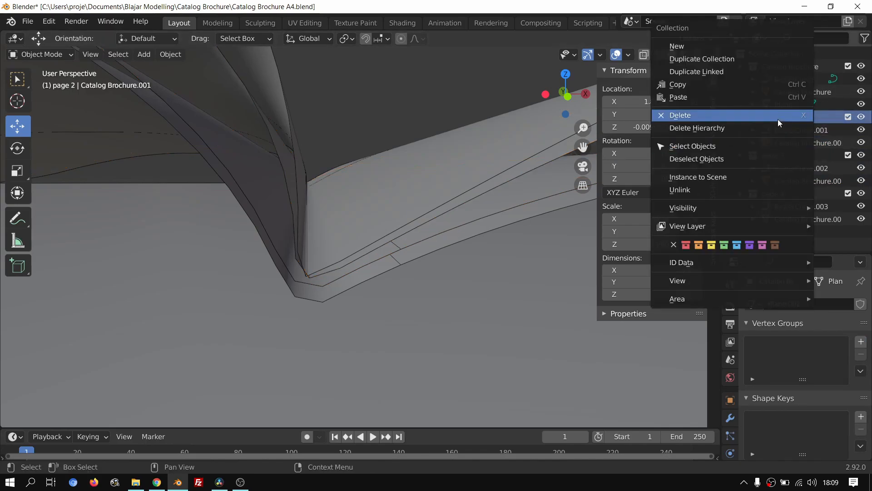
click(723, 147)
key(g)
key(z)
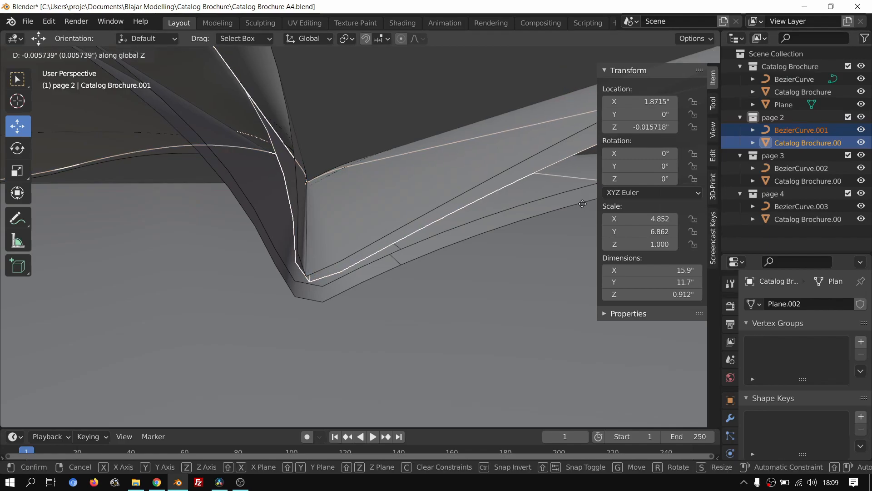
click(583, 204)
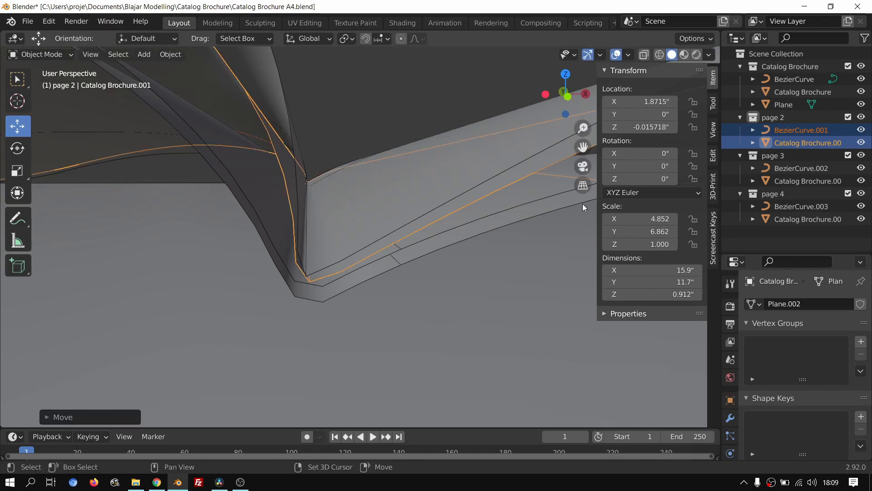
Step: Select only the page 2 mesh and shift it along X by about -0.01 in to align its crease
click(502, 191)
click(501, 189)
middle_drag(501, 189, 497, 193)
key(g)
key(x)
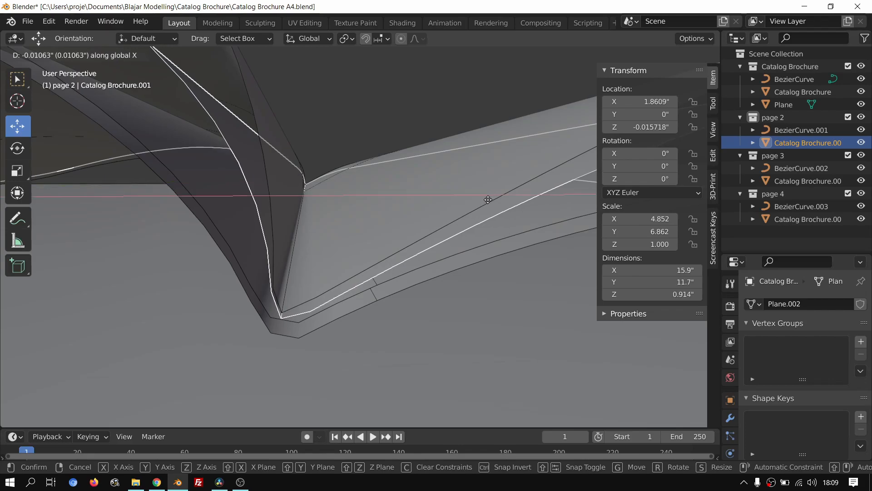
click(487, 200)
scroll(427, 227, down, 4)
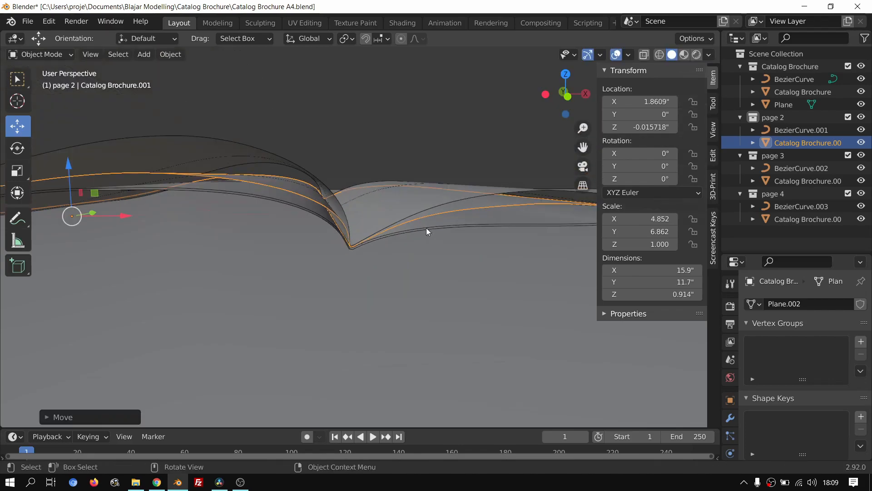
key(Tab)
middle_drag(426, 228, 444, 265)
scroll(445, 266, up, 3)
shift+middle_drag(471, 327, 398, 168)
scroll(418, 173, up, 1)
key(Tab)
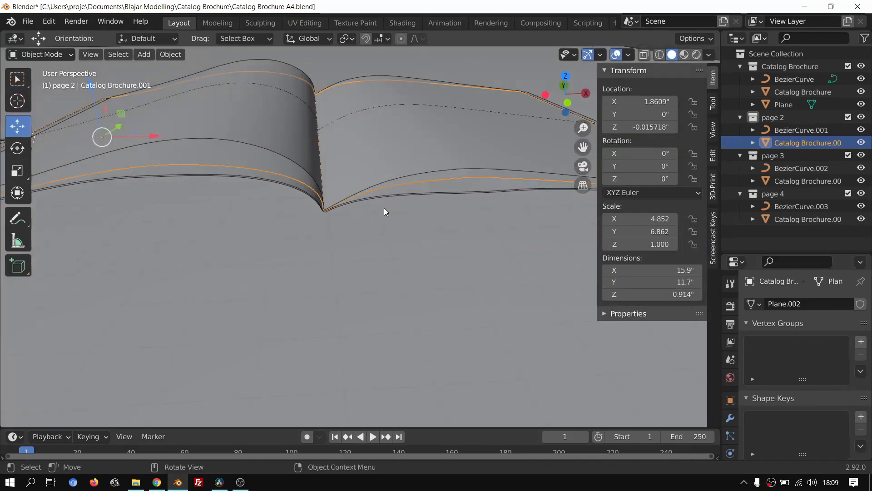
Step: Select the page 4 mesh and add a Solidify modifier to it
scroll(377, 205, up, 4)
click(309, 162)
middle_drag(309, 162, 324, 203)
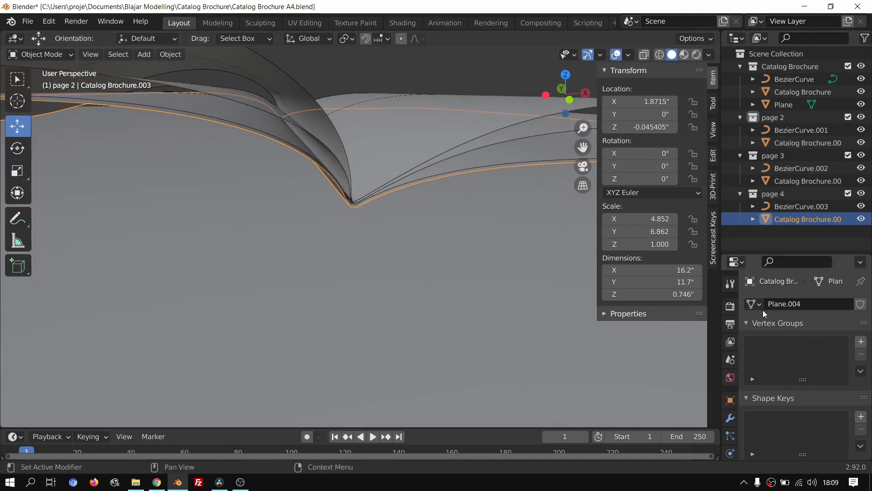
scroll(763, 315, down, 4)
scroll(730, 392, down, 2)
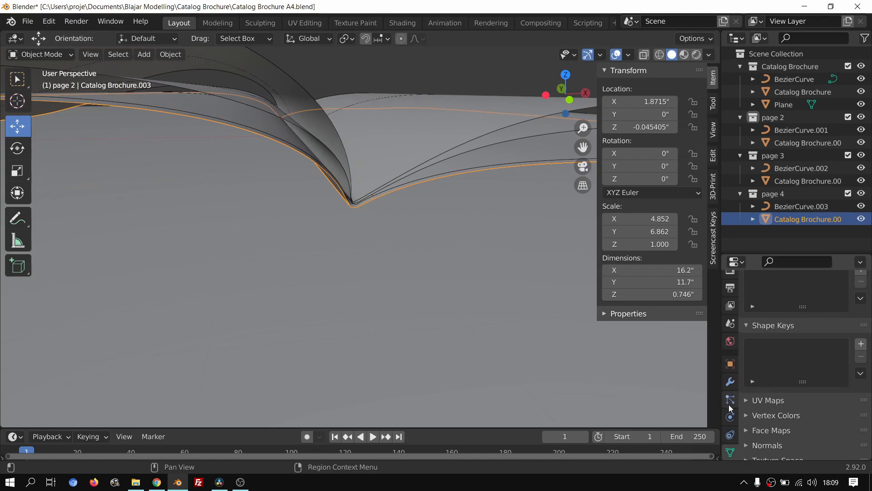
click(730, 383)
click(761, 306)
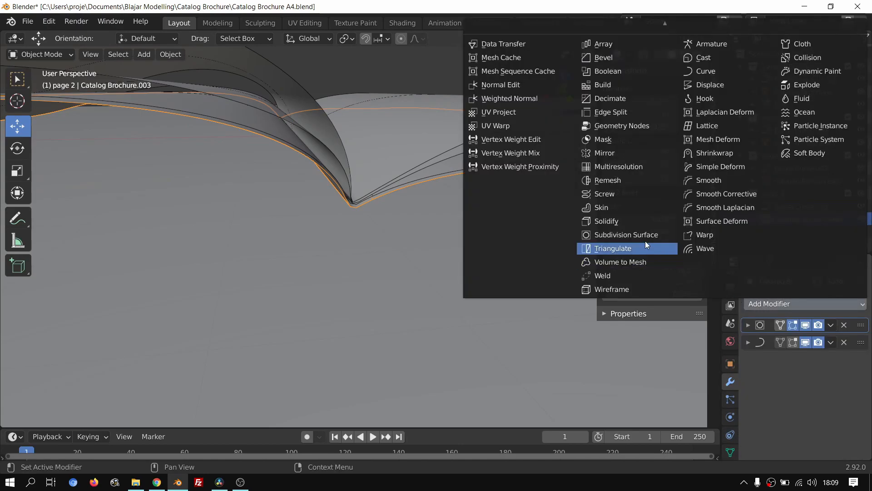
click(599, 224)
Step: Increase the page 4 mesh's Solidify thickness to about 0.021 in
scroll(444, 233, up, 2)
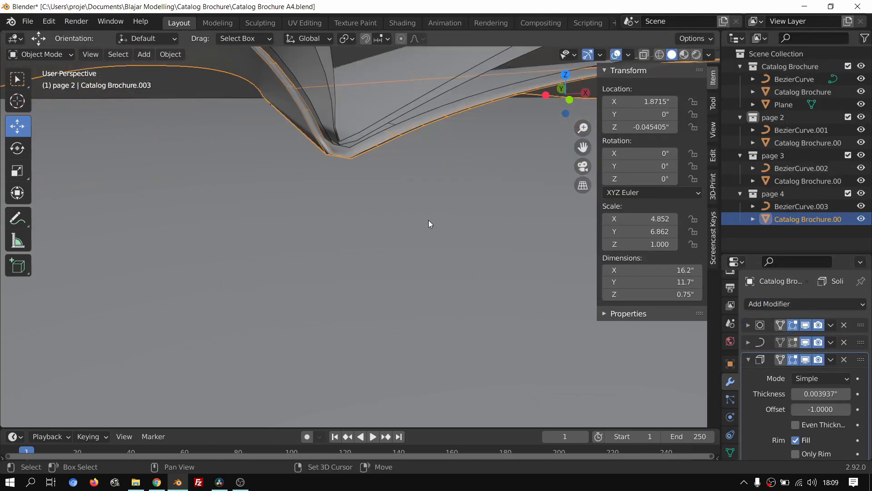
shift+middle_drag(429, 220, 440, 247)
scroll(774, 374, down, 5)
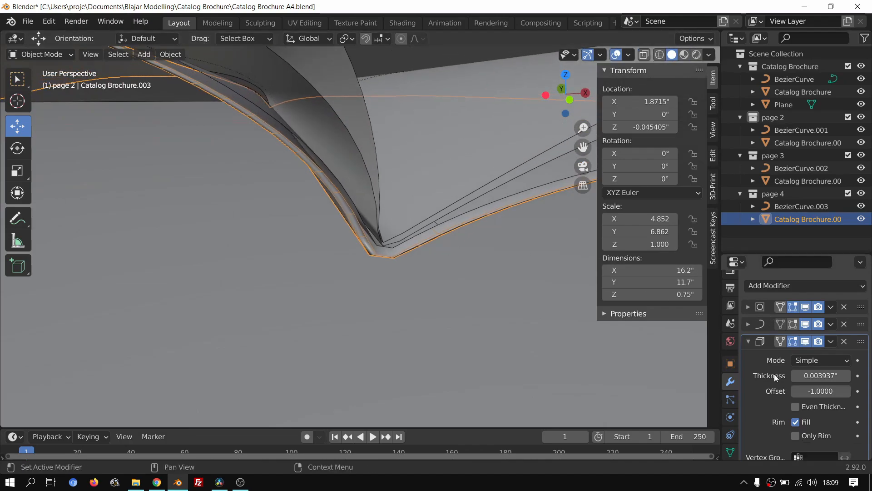
scroll(778, 406, down, 2)
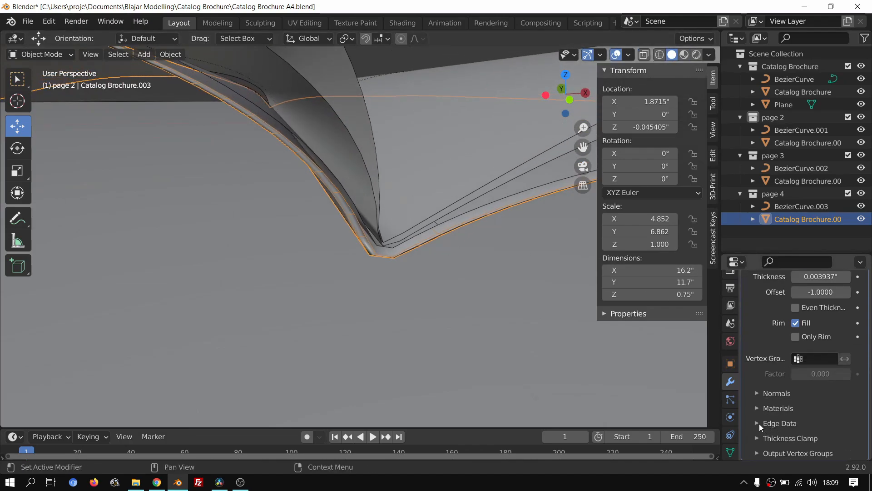
scroll(772, 377, up, 4)
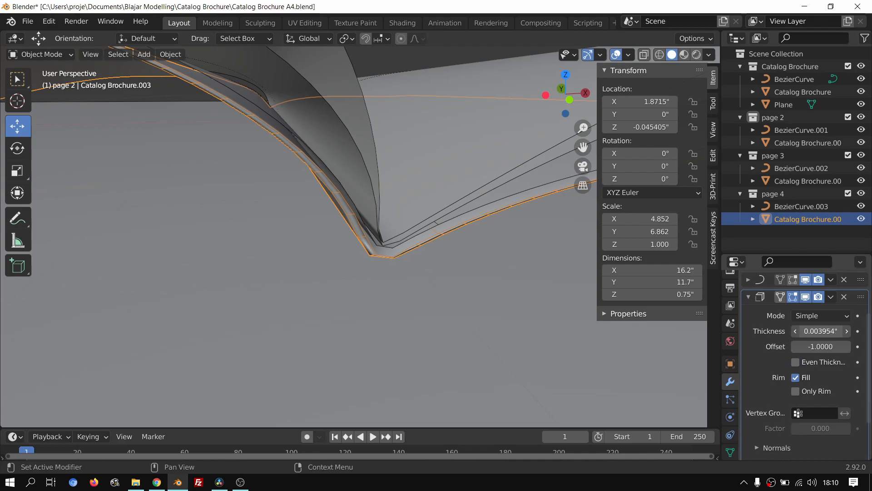
drag(820, 331, 828, 332)
drag(821, 394, 823, 393)
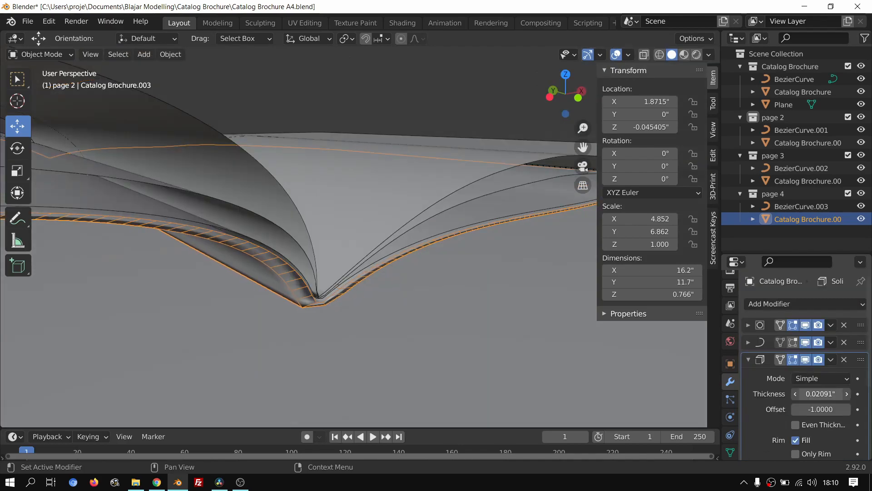
middle_drag(309, 318, 339, 264)
scroll(345, 240, up, 3)
scroll(287, 245, down, 3)
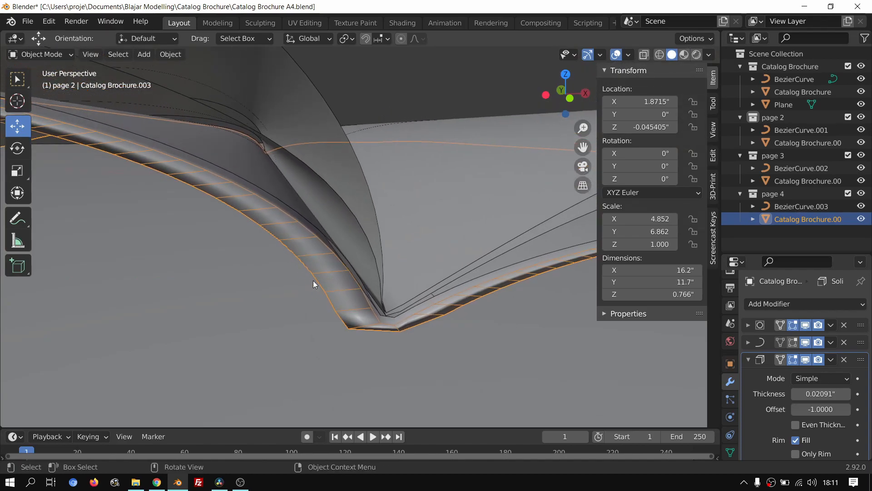
shift+middle_drag(454, 293, 445, 286)
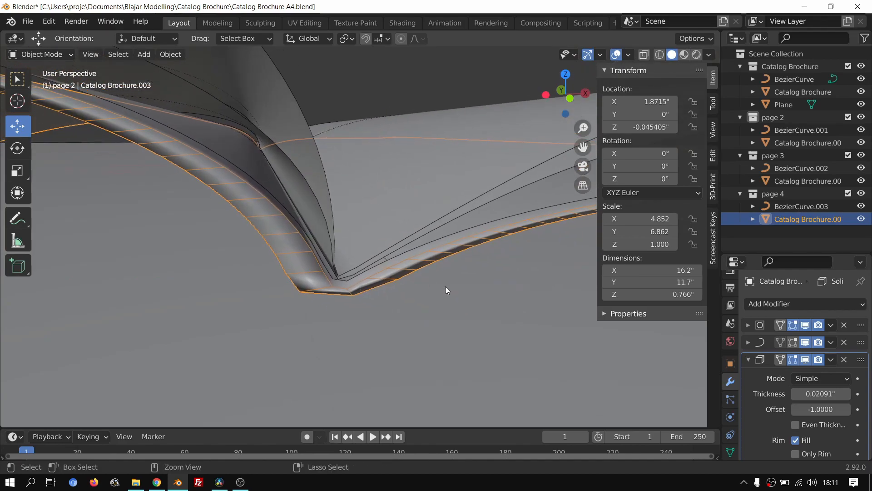
Step: Enable the Screencast Keys display and collapse the viewport sidebar
key(ctrl+a)
click(715, 228)
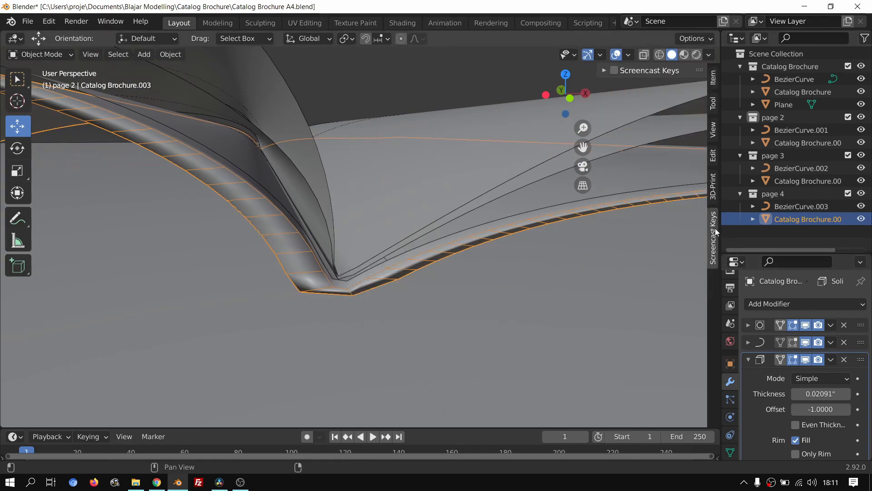
click(605, 70)
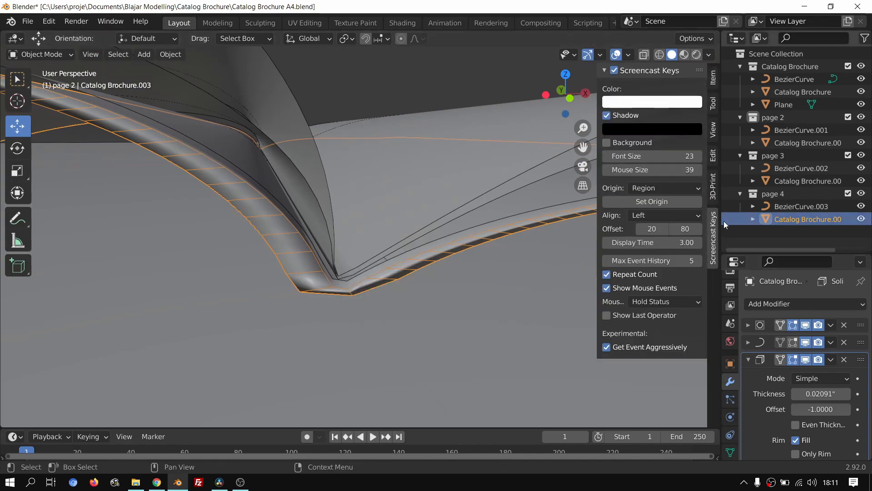
drag(595, 209, 645, 210)
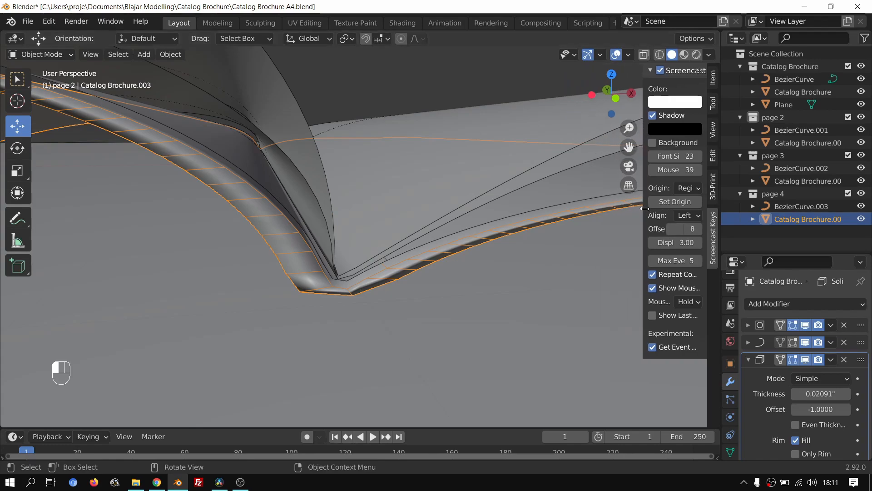
key(ctrl)
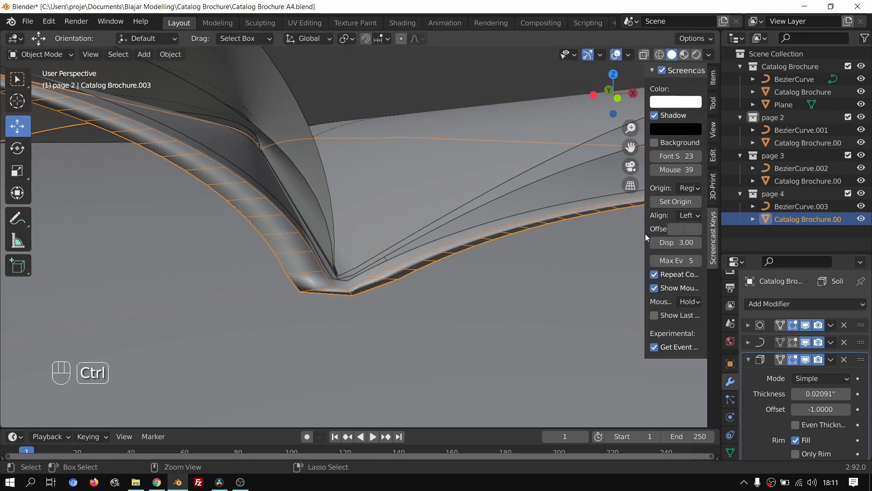
drag(645, 226, 716, 227)
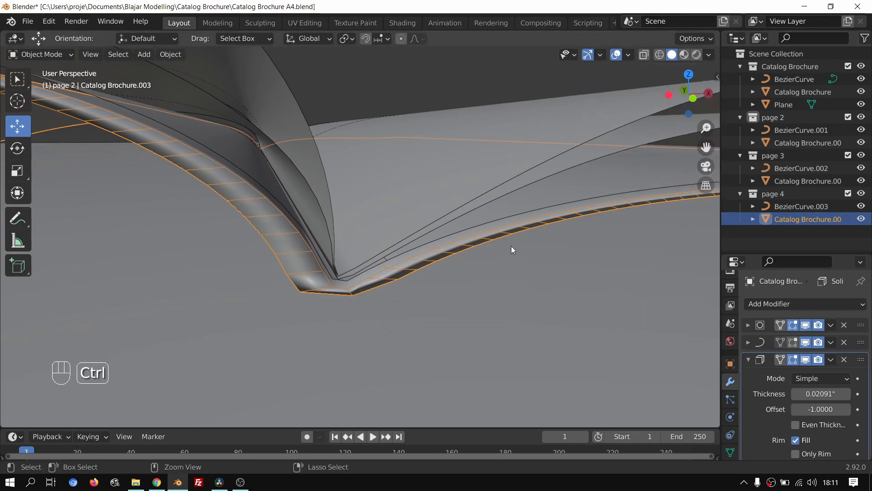
Step: Apply the scale of the page 4 mesh so the Solidify thickness becomes even
key(ctrl+a)
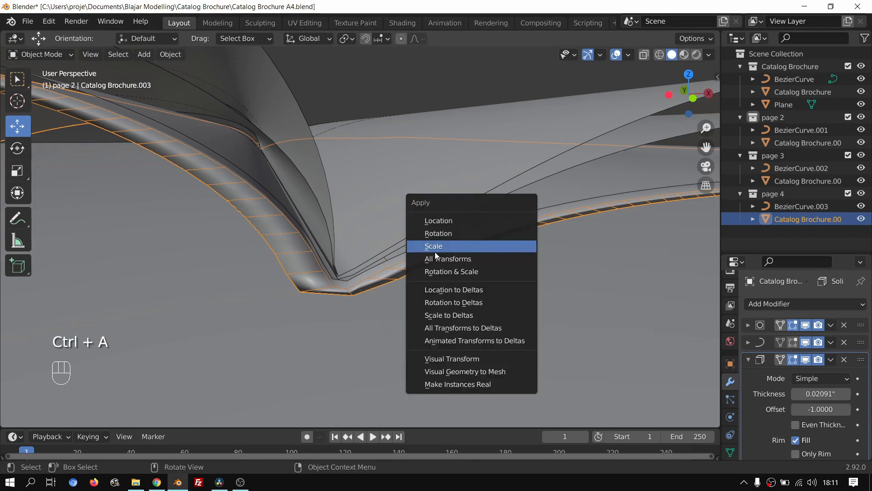
click(429, 250)
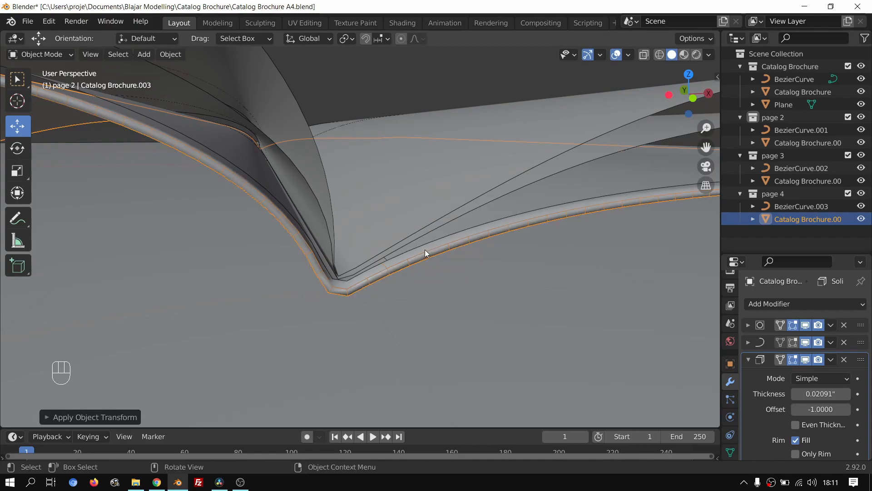
scroll(415, 250, up, 5)
shift+middle_drag(415, 250, 470, 229)
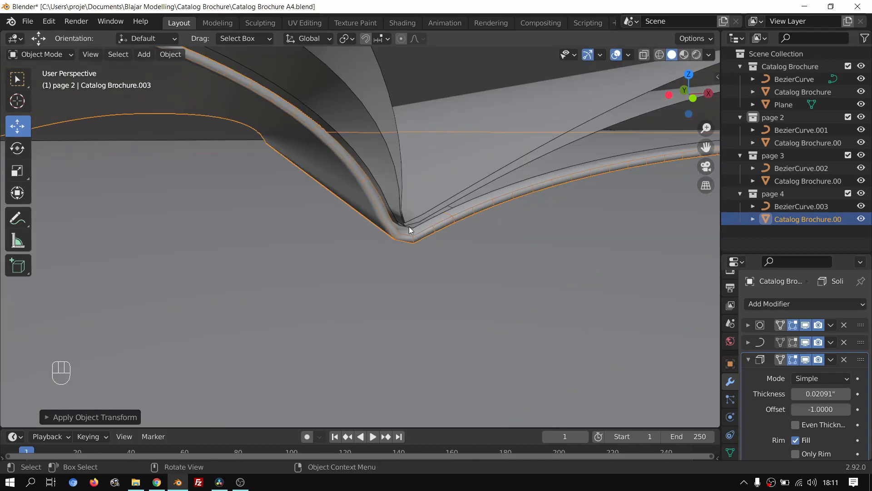
shift+middle_drag(427, 243, 342, 255)
Step: Examine the thickened page 4 edge at the outer corner, along the curved side and at the spine crease
key(Tab)
key(Tab)
click(448, 318)
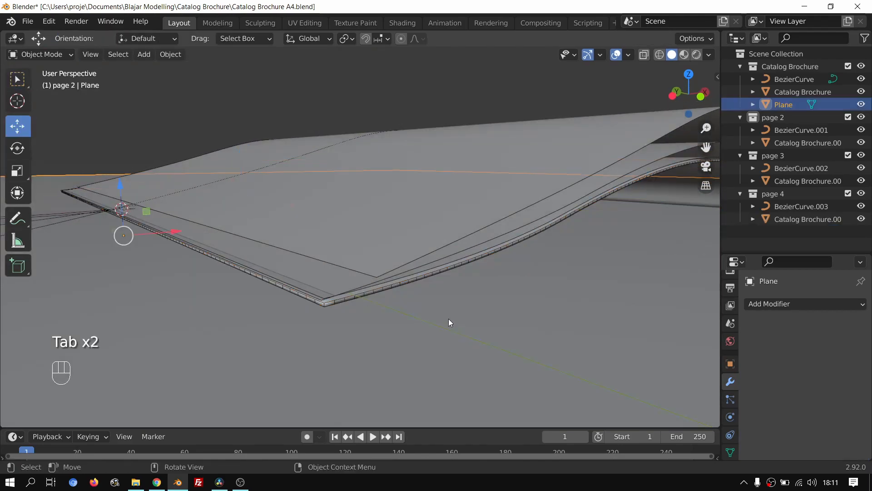
key(Tab)
key(Tab)
shift+middle_drag(422, 300, 295, 334)
scroll(443, 282, up, 4)
shift+middle_drag(444, 283, 395, 281)
scroll(484, 257, down, 3)
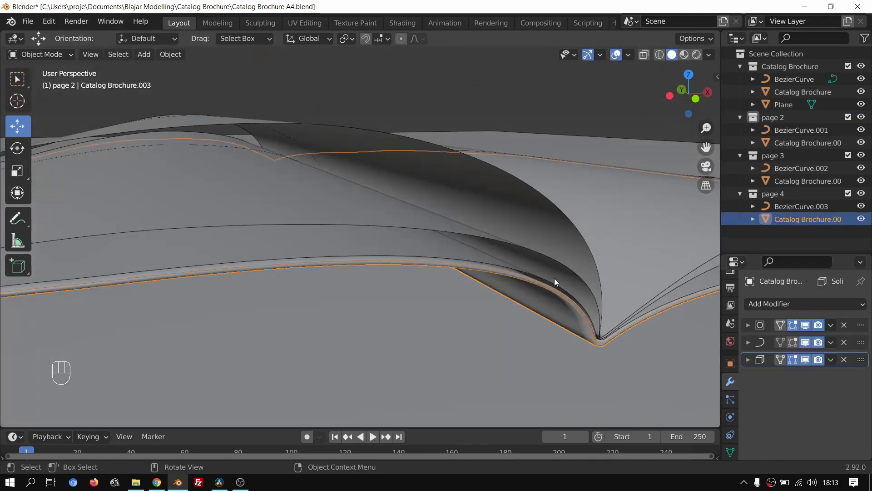
mouse_move(554, 278)
shift+middle_down()
mouse_move(534, 266)
mouse_move(544, 286)
mouse_move(545, 278)
shift+middle_up()
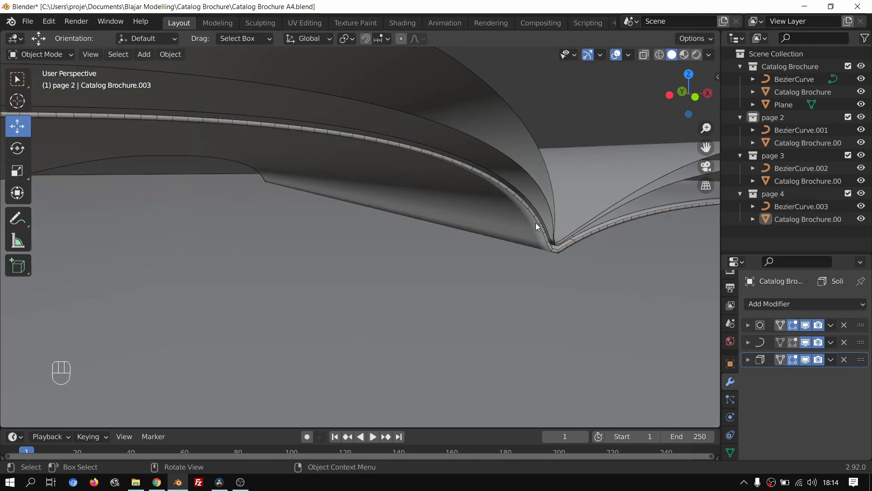
scroll(550, 190, up, 4)
shift+middle_drag(549, 195, 500, 236)
scroll(461, 223, down, 3)
Step: Select the page 4 mesh again and turn off the wireframe overlay in the viewport
click(460, 274)
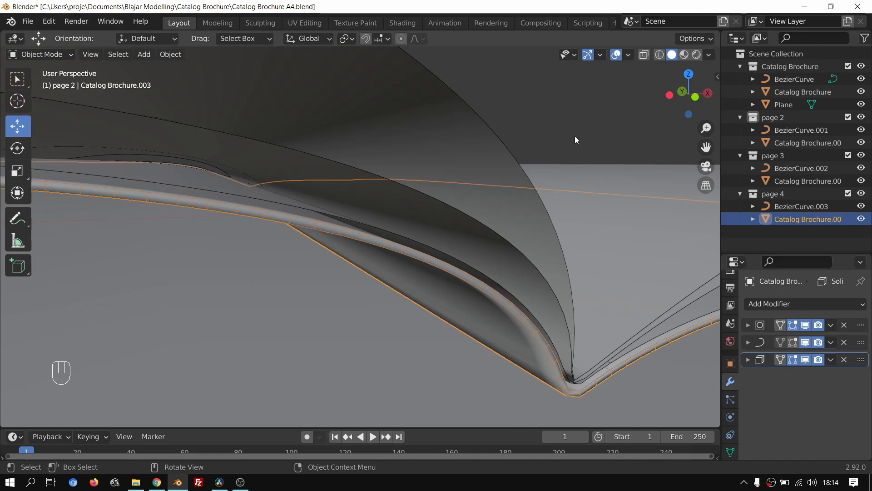
click(628, 55)
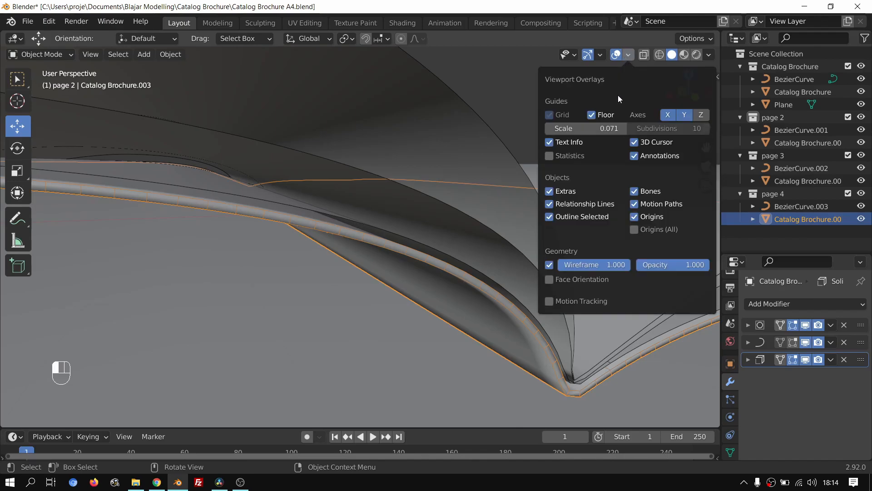
click(549, 265)
mouse_move(513, 318)
shift+middle_down()
mouse_move(491, 292)
mouse_move(462, 312)
mouse_move(528, 324)
shift+middle_up()
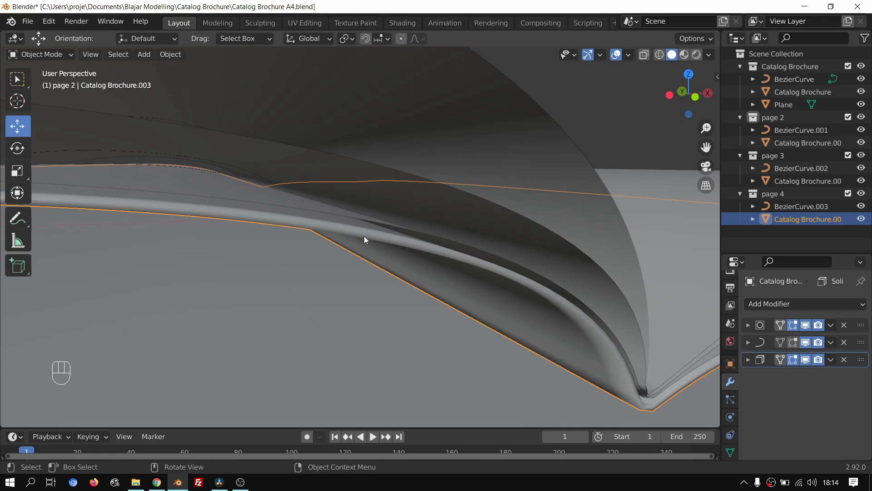
Step: Increase the Solidify thickness of the page 4 mesh to about 0.03 in
middle_drag(372, 238, 591, 139)
scroll(414, 246, down, 3)
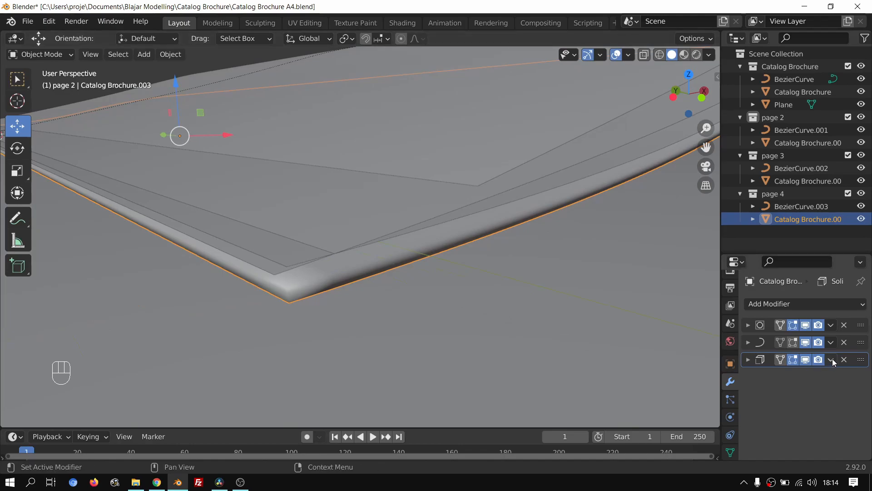
click(761, 361)
shift+middle_drag(623, 207, 525, 311)
scroll(400, 301, down, 5)
scroll(400, 301, up, 5)
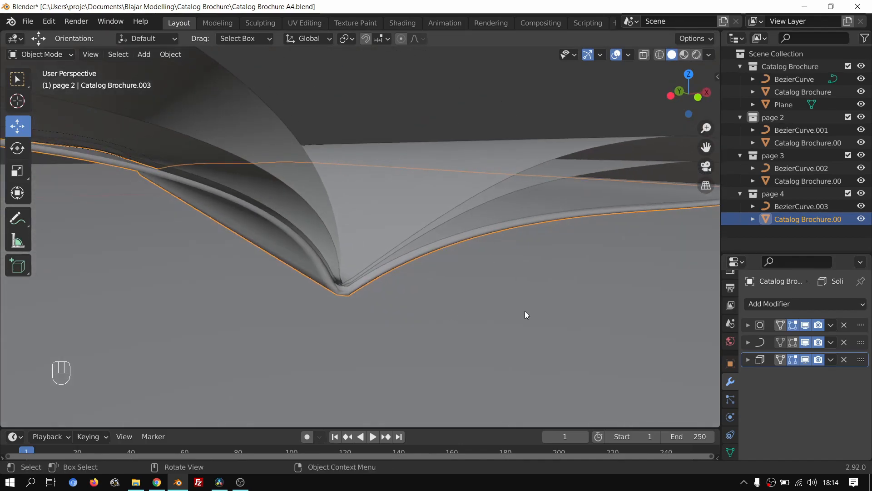
click(764, 355)
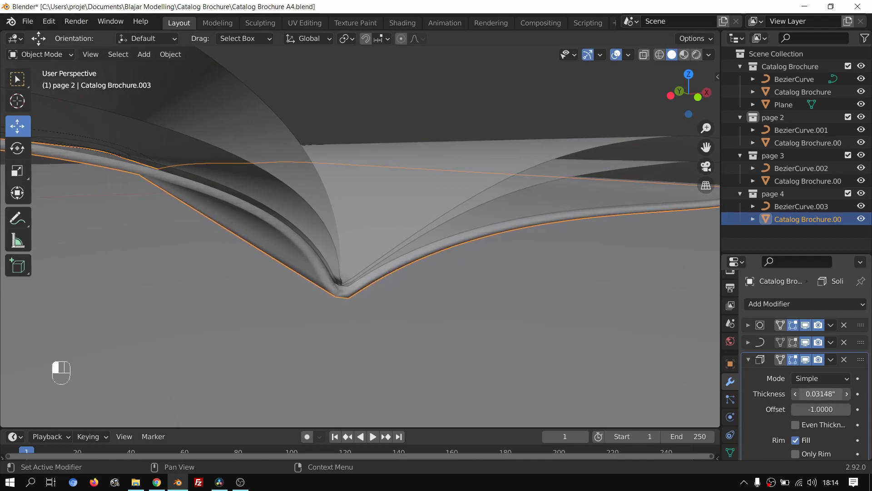
shift+middle_drag(461, 374, 450, 315)
shift+middle_drag(358, 301, 356, 303)
Step: Apply the Solidify modifier on the page 4 mesh
click(831, 361)
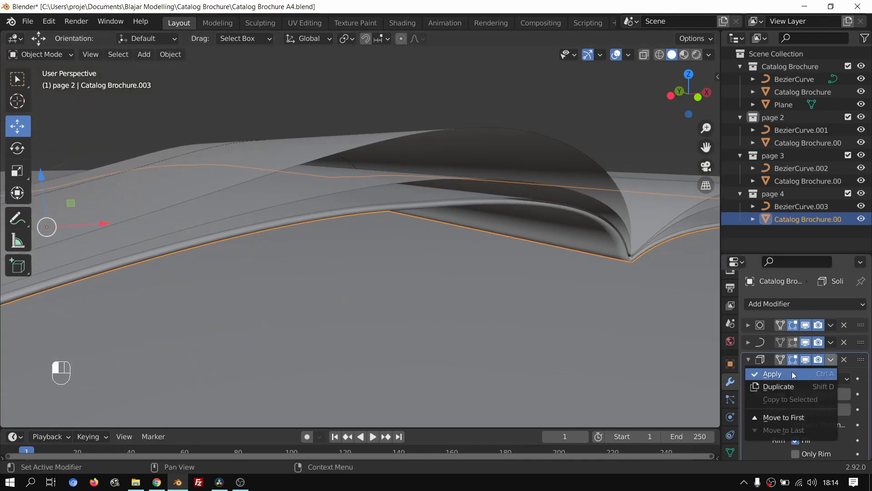
click(792, 372)
scroll(480, 304, down, 2)
shift+middle_drag(481, 304, 473, 256)
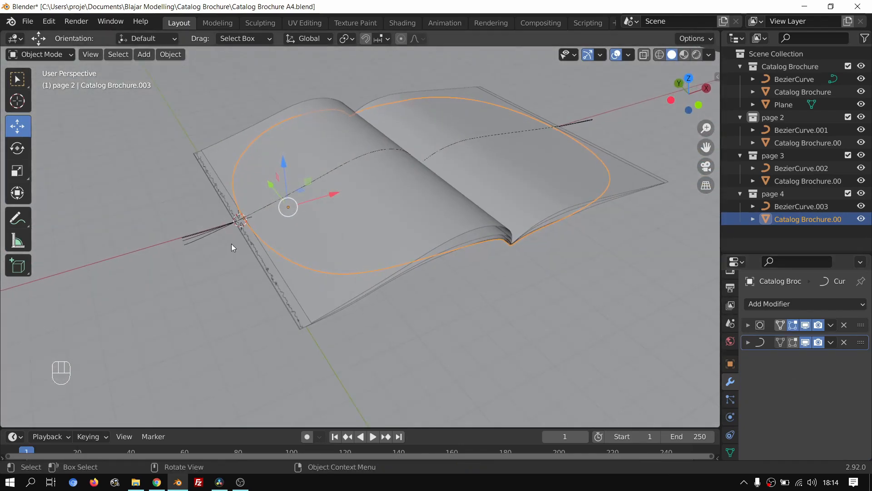
Step: Select all geometry of the page 4 mesh in Edit Mode and set its mean edge crease to 1.00
middle_drag(228, 243, 407, 235)
key(Tab)
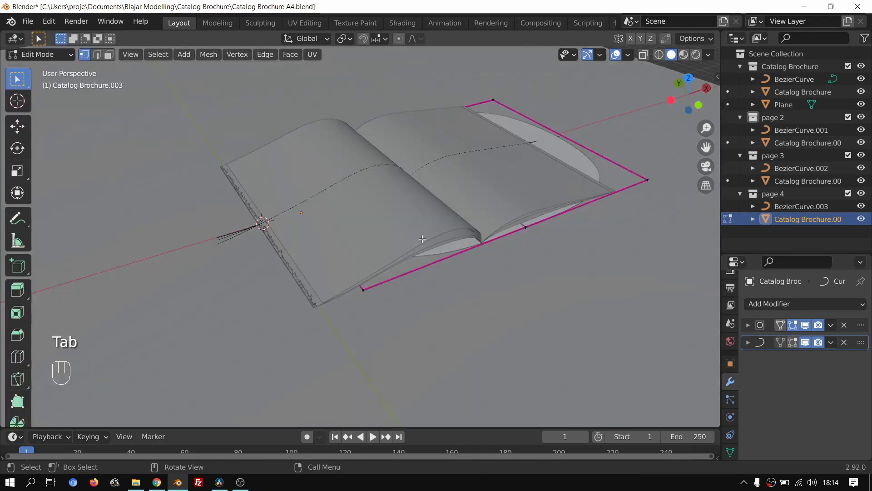
middle_drag(489, 225, 482, 225)
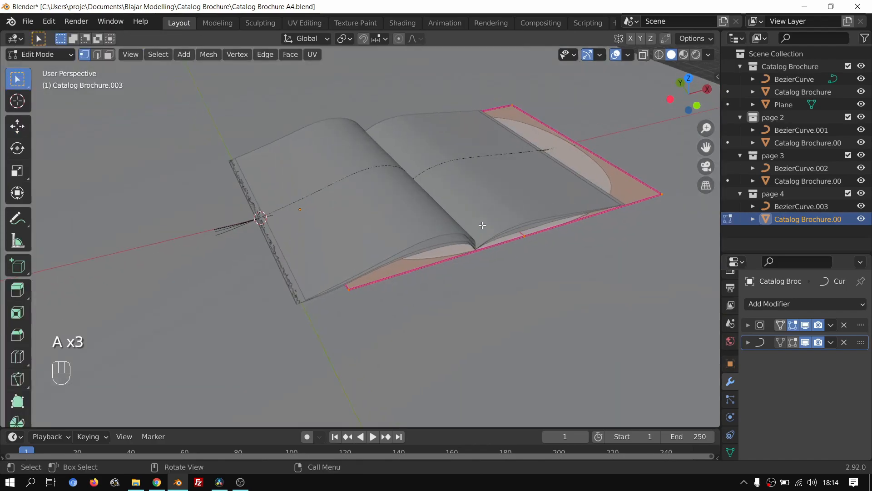
click(721, 75)
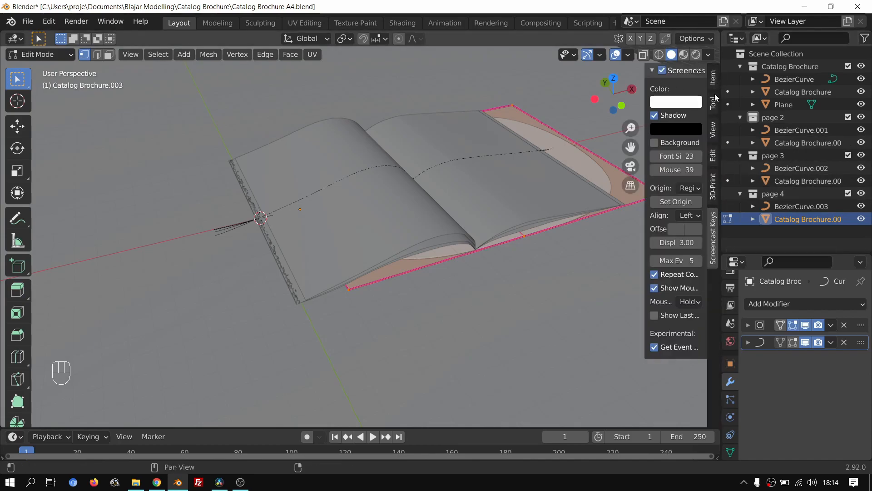
click(714, 79)
drag(601, 205, 569, 204)
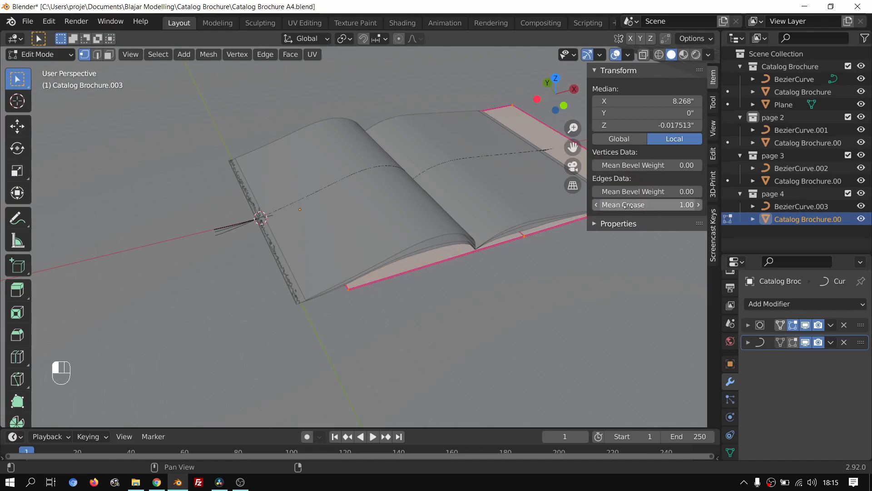
key(Tab)
click(454, 287)
Step: Select the Bezier curve in the page 4 collection and enter Edit Mode
mouse_move(453, 287)
middle_down()
mouse_move(440, 276)
mouse_move(451, 257)
mouse_move(410, 267)
mouse_move(485, 283)
mouse_move(442, 297)
middle_up()
middle_drag(372, 262, 331, 277)
scroll(331, 277, up, 4)
shift+middle_drag(363, 213, 382, 317)
scroll(358, 276, down, 8)
scroll(382, 317, up, 5)
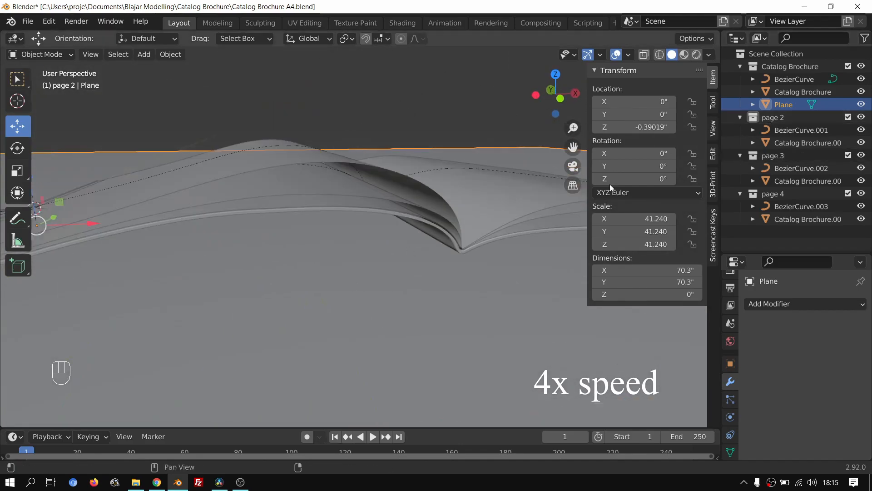
click(807, 219)
click(801, 206)
key(Tab)
key(Tab)
key(Tab)
Step: Try repositioning the page 4 curve's middle left-page control point, and delete that point
drag(321, 195, 339, 189)
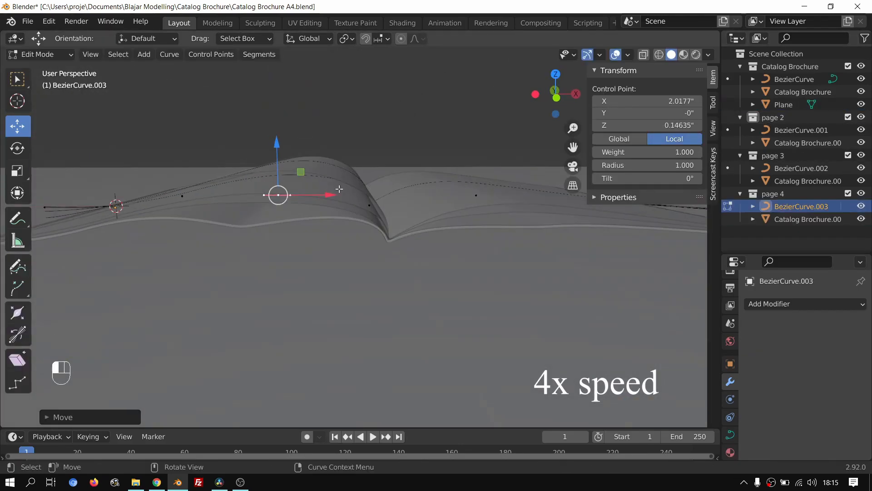
drag(407, 175, 332, 176)
scroll(399, 224, up, 3)
click(323, 204)
middle_drag(399, 224, 321, 195)
mouse_move(322, 153)
mouse_down()
mouse_move(323, 132)
mouse_move(323, 140)
mouse_up()
right_click(323, 140)
key(x)
click(353, 238)
Step: Raise the page 4 curve's control point beside the spine and slightly lower the one near the outer left edge
scroll(353, 238, down, 6)
middle_drag(359, 237, 386, 233)
click(271, 222)
click(309, 225)
drag(310, 184, 312, 172)
scroll(312, 181, up, 4)
click(205, 210)
drag(204, 171, 202, 187)
middle_drag(203, 187, 363, 236)
Step: Leave Edit Mode and raise the ground plane along Z to sit close to the brochure
key(Tab)
click(465, 276)
shift+middle_drag(461, 275, 332, 293)
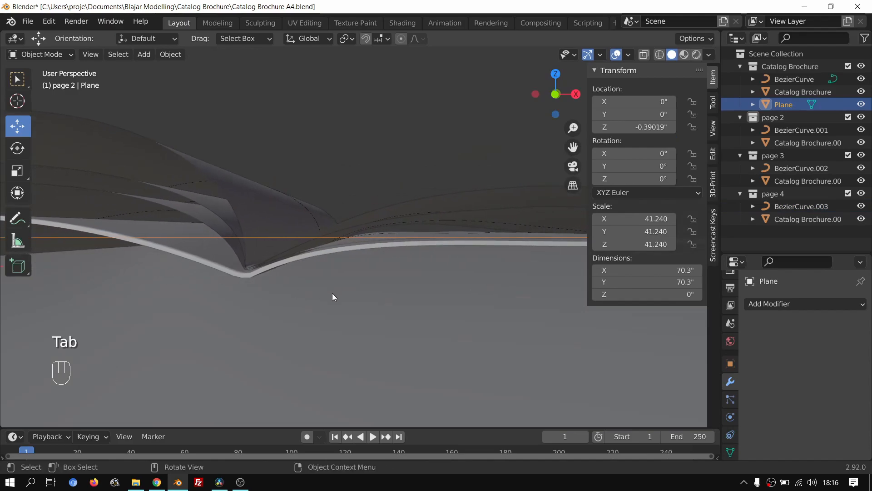
key(g)
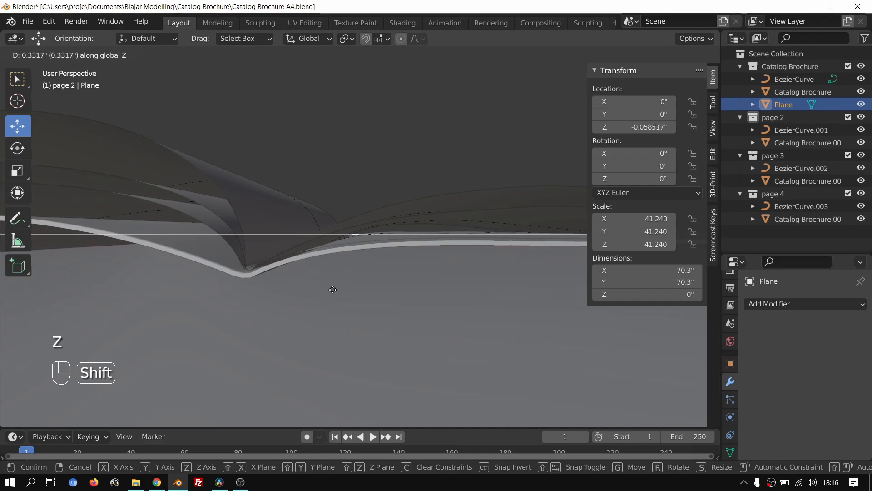
click(333, 291)
Step: Select the page 4 Bezier curve again and enter Edit Mode
scroll(334, 292, down, 5)
scroll(365, 298, up, 3)
shift+middle_drag(263, 285, 372, 294)
click(362, 276)
key(Tab)
key(Tab)
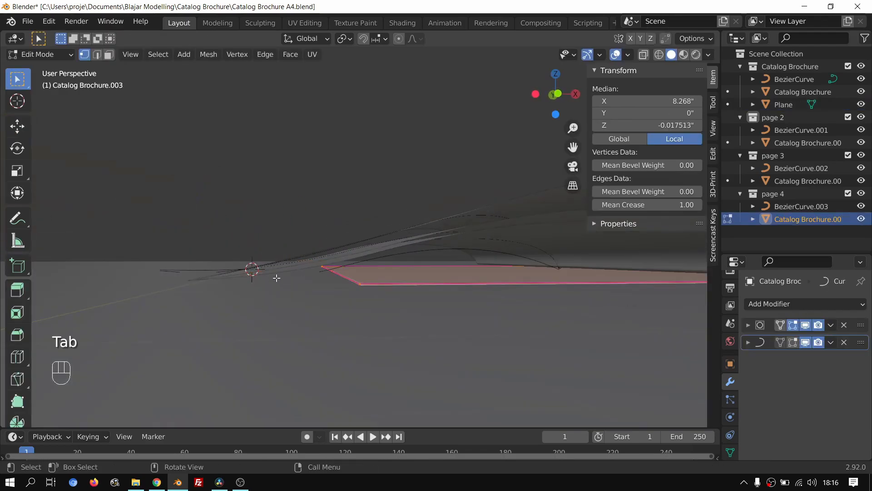
click(364, 264)
key(Tab)
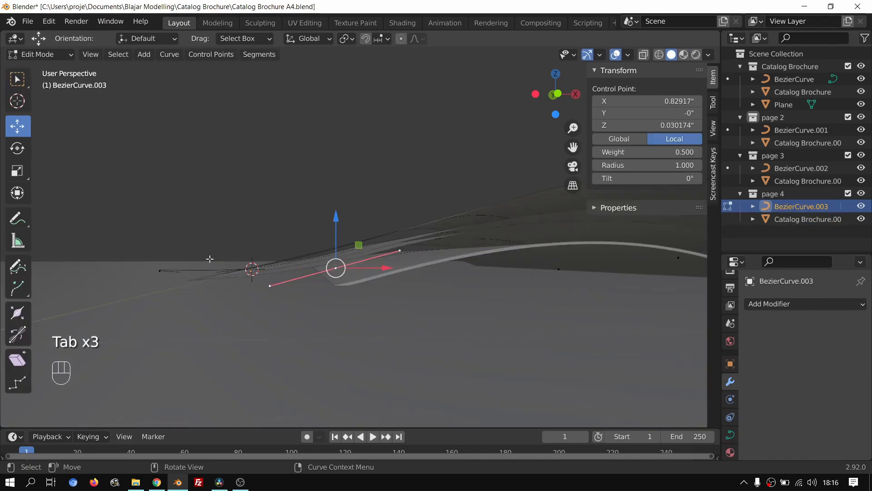
Step: Raise the page 4 curve's control points near the outer left edge and beside the spine along Z
click(331, 219)
click(336, 266)
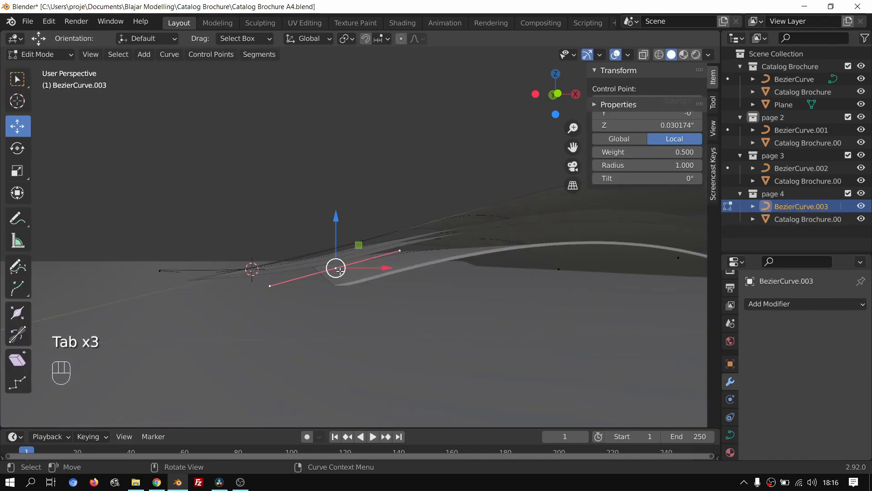
drag(334, 214, 334, 199)
shift+middle_drag(335, 199, 277, 232)
scroll(318, 245, down, 3)
click(376, 281)
drag(376, 234, 374, 225)
mouse_move(386, 246)
middle_down()
mouse_move(424, 258)
mouse_move(387, 241)
middle_up()
drag(376, 223, 376, 215)
Step: Shift the page 4 curve's control point near its start along X toward the spine
click(252, 278)
drag(306, 279, 346, 279)
right_click(300, 279)
right_click(295, 278)
click(250, 221)
mouse_move(278, 274)
middle_down()
mouse_move(337, 270)
mouse_move(295, 273)
middle_up()
key(ctrl+z)
drag(328, 288, 349, 287)
Step: Lower the page 4 curve's spine-side control point slightly and adjust its handle
click(352, 274)
drag(354, 224, 355, 231)
middle_drag(449, 270, 437, 263)
drag(383, 272, 411, 284)
middle_drag(364, 290, 375, 293)
Step: Adjust the handles of the left-page control points to smooth the page 4 curve
click(301, 289)
click(263, 298)
click(303, 288)
click(271, 299)
click(300, 289)
click(247, 301)
drag(246, 301, 267, 294)
click(353, 274)
drag(352, 274, 328, 287)
Step: Flatten the whole page 4 curve by scaling all its control points to 0 along Y
middle_drag(414, 317, 423, 334)
scroll(423, 334, up, 2)
middle_drag(423, 334, 354, 290)
scroll(366, 361, down, 2)
key(a)
key(s)
key(y)
key(0)
click(364, 362)
Step: Nudge a left-page control point of the page 4 curve slightly upward and leave Edit Mode
scroll(354, 290, up, 2)
click(323, 240)
drag(372, 234, 368, 229)
scroll(368, 229, down, 3)
key(Tab)
Step: Select the page 4 Bezier curve in Object Mode by its end beyond the right page
middle_drag(517, 227, 299, 275)
scroll(352, 288, up, 4)
click(288, 278)
click(291, 275)
key(Tab)
key(Tab)
scroll(338, 290, up, 2)
click(562, 255)
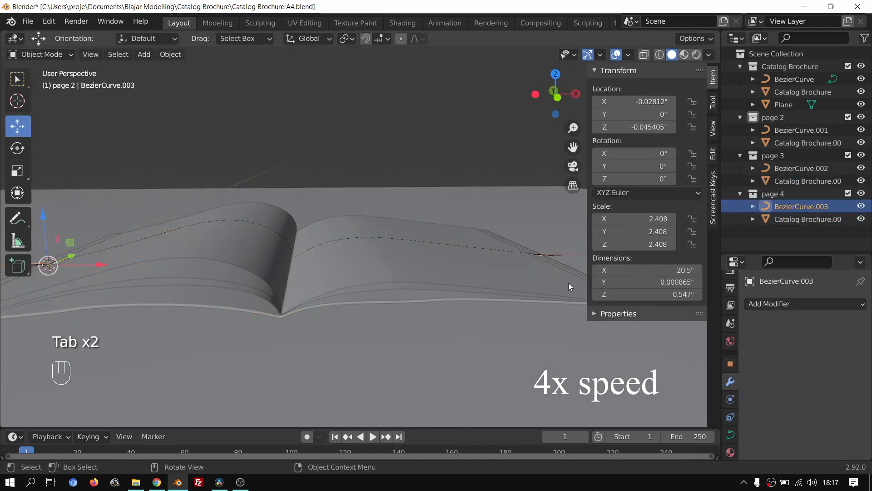
Step: Enter Edit Mode and delete the page 4 curve's extra control point on the right page
key(Tab)
middle_drag(545, 272, 513, 296)
click(386, 251)
key(x)
click(394, 256)
Step: Nudge the page 4 curve's spine-side control point slightly upward
middle_drag(492, 249, 513, 229)
click(292, 254)
mouse_move(321, 241)
mouse_down()
mouse_move(329, 237)
mouse_move(317, 234)
mouse_up()
scroll(319, 240, up, 3)
middle_drag(319, 242, 502, 295)
Step: Try moving the page 4 curve's end control point inward along X, and undo the moves
scroll(364, 254, down, 6)
scroll(461, 268, up, 2)
click(472, 290)
drag(560, 299, 526, 296)
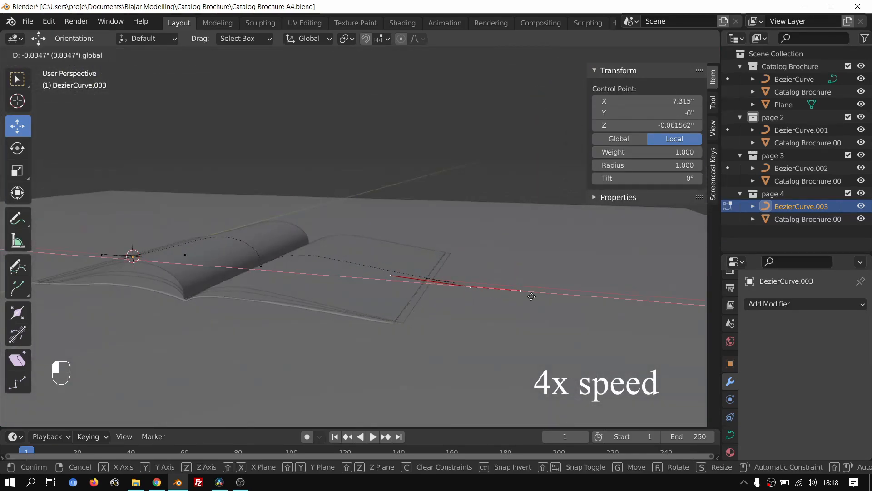
drag(382, 261, 530, 282)
middle_drag(490, 282, 536, 278)
drag(541, 272, 461, 277)
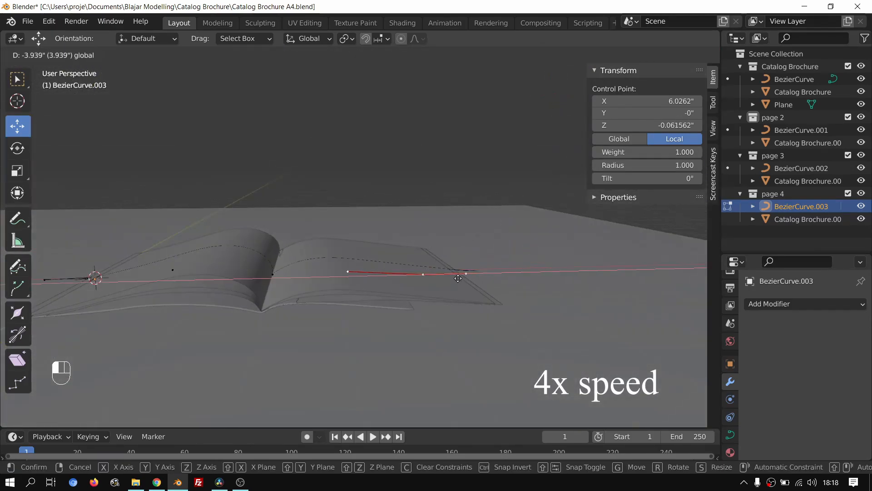
drag(254, 298, 362, 297)
middle_drag(327, 333, 273, 326)
key(ctrl+z)
drag(567, 274, 439, 274)
middle_drag(488, 280, 456, 273)
key(ctrl+z)
Step: Leave Edit Mode and examine how closely the page 4 layer follows the pages above it
middle_drag(512, 251, 484, 252)
scroll(484, 252, up, 2)
drag(600, 271, 600, 271)
scroll(386, 250, down, 3)
middle_drag(381, 248, 413, 243)
key(a)
key(a)
key(a)
key(Tab)
click(384, 249)
click(384, 249)
scroll(386, 250, down, 4)
click(490, 349)
scroll(395, 236, down, 6)
scroll(315, 275, up, 6)
scroll(408, 250, down, 1)
Step: Reopen the page 4 Bezier curve in Edit Mode
click(797, 219)
click(802, 206)
key(Tab)
Step: Try deleting the page 4 curve's control point near its start, and undo the deletion
key(x)
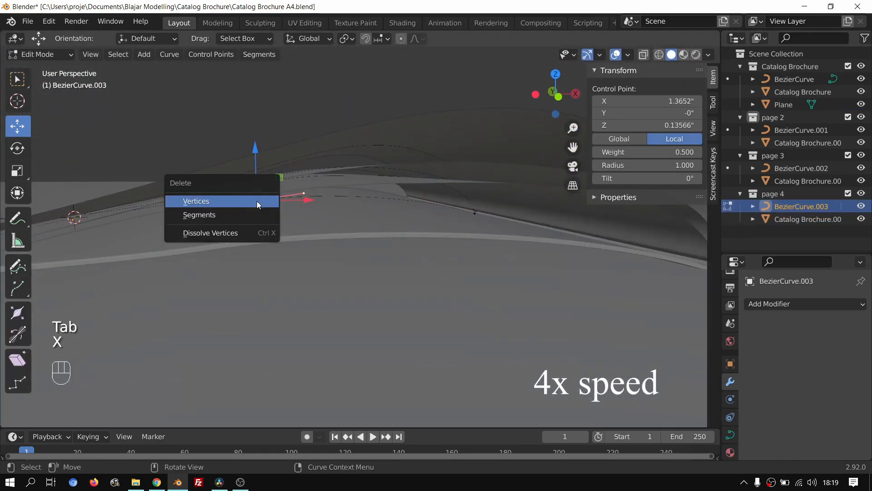
click(254, 199)
mouse_move(349, 219)
middle_down()
mouse_move(376, 208)
mouse_move(346, 209)
middle_up()
key(ctrl+z)
drag(304, 214, 323, 208)
right_click(313, 199)
Step: Set the handle type of the page 4 curve's control point near its start to Automatic
middle_drag(314, 199, 336, 201)
scroll(345, 200, up, 3)
click(349, 198)
click(310, 203)
right_click(312, 207)
key(v)
click(400, 195)
mouse_move(438, 185)
middle_down()
mouse_move(400, 187)
mouse_move(424, 186)
middle_up()
drag(306, 155, 309, 163)
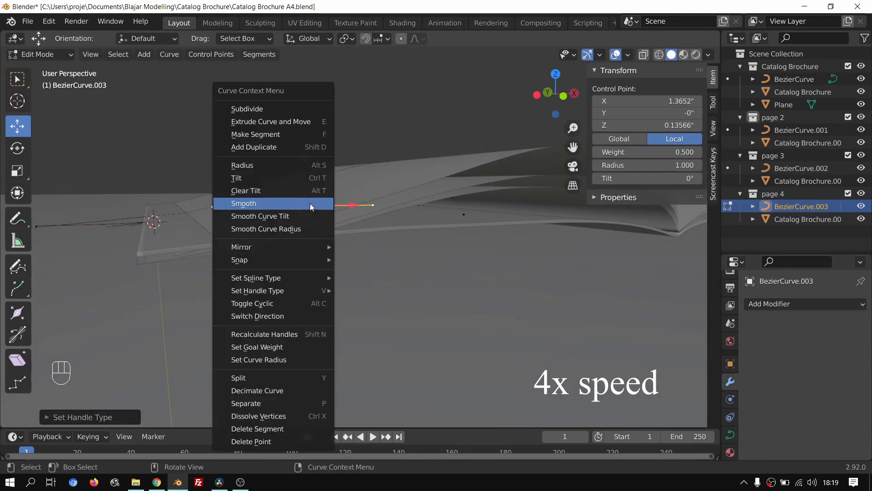
click(324, 241)
key(v)
click(296, 184)
Step: Lower the page 4 curve's control point near its start by about 0.05" along Z
middle_drag(336, 188, 328, 192)
key(v)
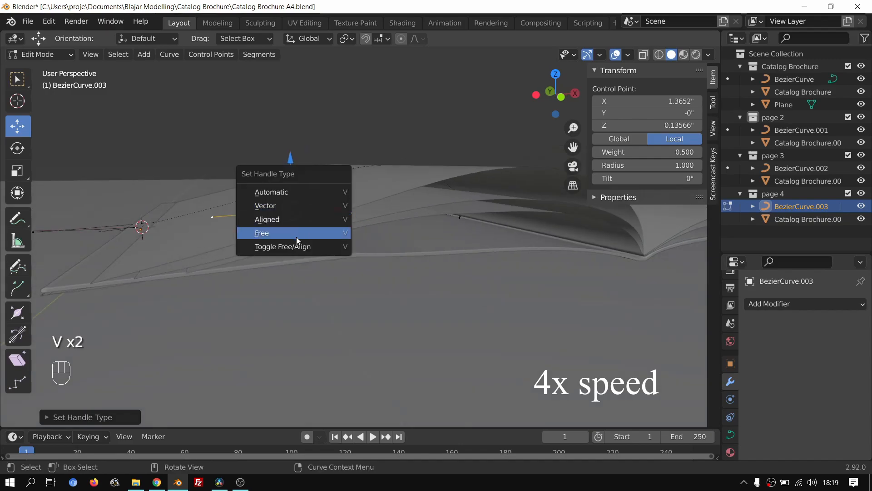
drag(320, 205, 342, 216)
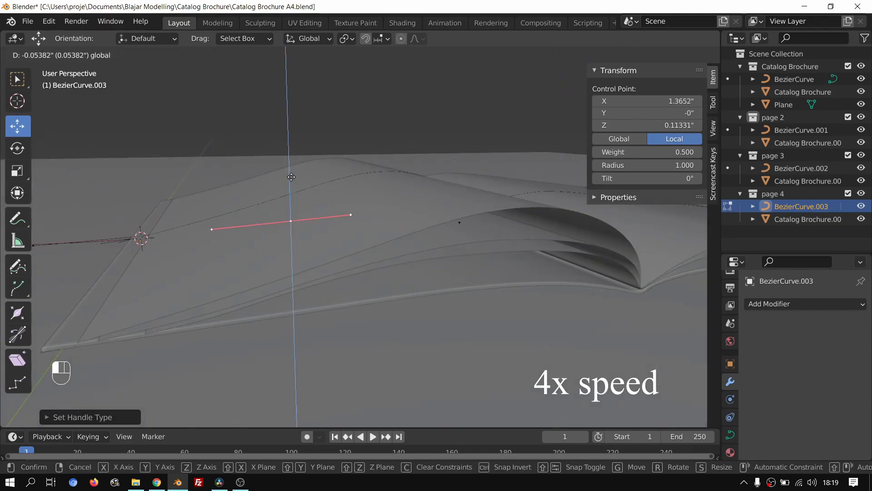
drag(291, 180, 291, 182)
mouse_move(293, 182)
middle_down()
mouse_move(307, 174)
mouse_move(271, 187)
mouse_move(288, 184)
middle_up()
Step: Try shifting, raising and scaling the page 4 curve's control point near its start, and undo the changes
drag(323, 216, 371, 216)
drag(319, 169, 319, 162)
middle_drag(324, 170, 328, 163)
scroll(327, 162, down, 1)
key(s)
click(427, 203)
middle_drag(386, 193, 403, 196)
scroll(402, 195, up, 1)
drag(350, 163, 350, 170)
middle_drag(363, 186, 464, 170)
key(ctrl+z)
key(ctrl+z)
key(ctrl+z)
key(ctrl+z)
Step: Adjust the height of the page 4 curve's control point near its start and shift it along X toward the spine
click(169, 216)
drag(163, 172, 163, 168)
scroll(273, 186, down, 3)
middle_drag(291, 186, 403, 224)
scroll(403, 224, up, 2)
drag(249, 218, 292, 221)
middle_drag(292, 220, 313, 223)
drag(255, 175, 256, 174)
scroll(363, 200, down, 1)
middle_drag(432, 225, 412, 232)
scroll(372, 229, up, 2)
middle_drag(250, 224, 283, 228)
drag(276, 228, 302, 228)
Step: Position the page 4 curve's control point before the spine at about local X 1.8234" and Z 0.12645"
click(397, 222)
middle_drag(409, 223, 431, 213)
scroll(427, 216, down, 3)
drag(417, 221, 436, 221)
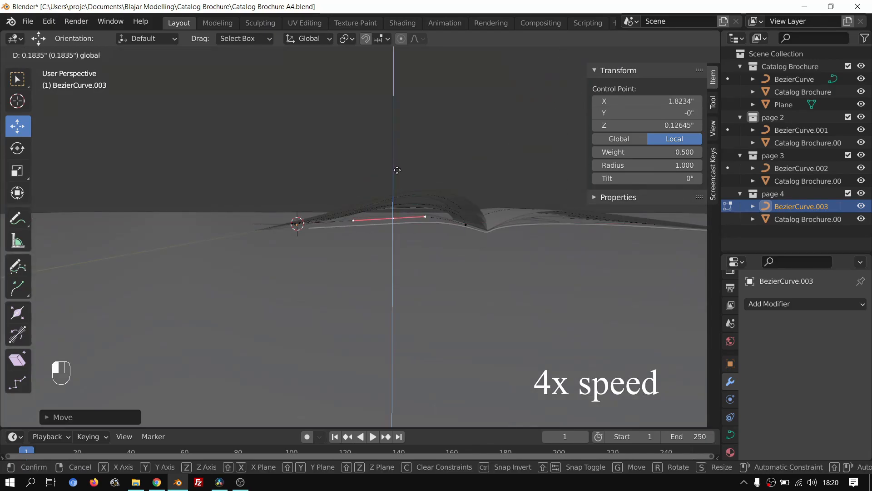
drag(397, 170, 397, 170)
Step: Shift the page 4 curve's next control point by the spine back along X, raise it slightly, and leave Edit Mode
middle_drag(454, 196, 477, 248)
shift+middle_drag(477, 247, 366, 253)
middle_drag(509, 277, 536, 231)
shift+middle_drag(563, 231, 473, 281)
click(528, 287)
drag(582, 290, 514, 291)
middle_drag(495, 300, 473, 286)
scroll(468, 281, up, 2)
drag(452, 265, 453, 251)
scroll(453, 255, down, 4)
middle_drag(448, 268, 431, 314)
key(Tab)
key(Tab)
key(Tab)
Step: Select the page 4 layer mesh, shift it forward along X, and change a viewport overlay option
click(424, 323)
shift+middle_drag(318, 295, 423, 282)
drag(165, 260, 166, 259)
drag(24, 282, 145, 269)
right_click(145, 268)
click(629, 54)
click(550, 264)
Step: Fine-tune the page 4 layer's position along X in wireframe view, and return to solid shading
middle_drag(164, 272, 224, 304)
key(z)
click(131, 302)
shift+middle_drag(391, 314, 321, 287)
key(g)
key(y)
key(z)
key(x)
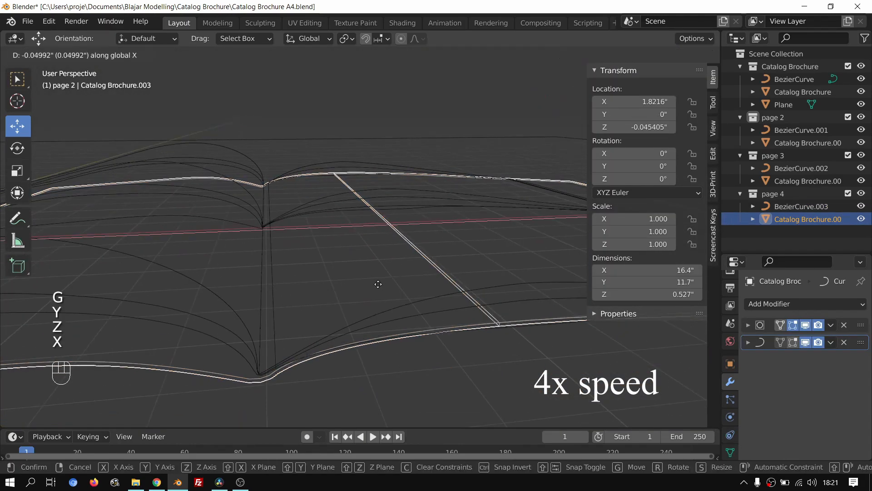
click(226, 318)
scroll(241, 321, down, 5)
mouse_move(251, 324)
middle_down()
mouse_move(336, 383)
mouse_move(313, 352)
middle_up()
key(z)
click(408, 353)
Step: Reposition the selected layer freely in wireframe view to line it up with the pages at the spine
shift+middle_drag(460, 354, 363, 339)
mouse_move(366, 338)
middle_down()
mouse_move(385, 321)
mouse_move(396, 347)
middle_up()
click(485, 337)
key(z)
click(217, 325)
mouse_move(245, 343)
middle_down()
mouse_move(368, 284)
mouse_move(419, 291)
mouse_move(420, 272)
mouse_move(400, 270)
mouse_move(420, 271)
middle_up()
scroll(227, 318, up, 4)
key(g)
click(360, 285)
click(415, 298)
click(420, 288)
click(367, 199)
click(367, 198)
Step: Move the selected layer along X to match the spine crease and restore solid shading
key(g)
key(x)
click(360, 230)
click(246, 267)
key(z)
click(327, 269)
Step: Edit the page 4 Bezier curve and raise one of its control points
click(801, 206)
key(Tab)
click(247, 208)
drag(248, 160, 249, 145)
click(310, 228)
key(Tab)
Step: Lower two of the page 4 curve's control points so the layer sits beneath the pages above
scroll(320, 241, down, 3)
mouse_move(297, 223)
middle_down()
mouse_move(282, 227)
mouse_move(300, 213)
middle_up()
click(275, 221)
click(310, 190)
drag(314, 146, 318, 155)
shift+middle_drag(590, 218, 391, 227)
click(568, 231)
click(409, 222)
drag(410, 181, 412, 196)
Step: Shift the page 4 curve's middle control point slightly back along X, raise it a little, and leave Edit Mode
scroll(409, 214, down, 2)
middle_drag(382, 227, 418, 231)
click(346, 257)
middle_drag(346, 258, 328, 259)
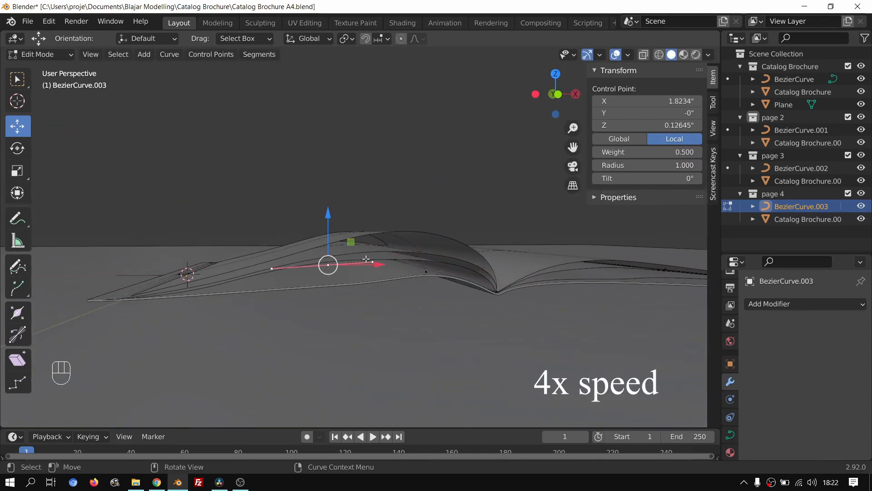
drag(379, 264, 370, 265)
drag(320, 220, 321, 209)
key(Tab)
mouse_move(334, 243)
middle_down()
mouse_move(366, 273)
mouse_move(334, 255)
middle_up()
scroll(320, 302, up, 3)
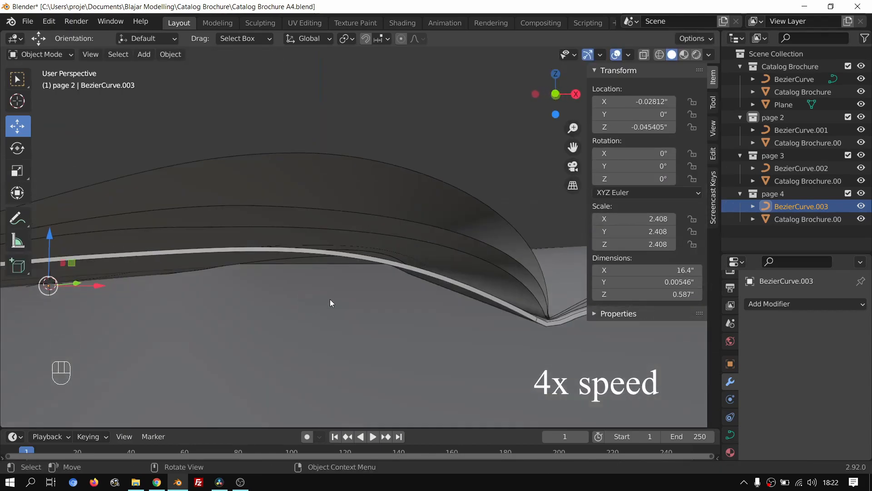
Step: Select the page 4 layer mesh and shift it along X to about -0.353"
key(Tab)
scroll(320, 301, down, 2)
click(313, 250)
drag(155, 273, 181, 273)
key(z)
middle_drag(350, 287, 349, 318)
drag(196, 275, 177, 276)
scroll(288, 254, up, 4)
Step: Examine the stacked page edges and the spine crease from several angles
shift+middle_drag(345, 254, 288, 254)
mouse_move(336, 272)
middle_down()
mouse_move(351, 237)
mouse_move(438, 217)
middle_up()
scroll(437, 217, down, 4)
key(z)
mouse_move(491, 241)
middle_down()
mouse_move(523, 313)
mouse_move(432, 263)
middle_up()
scroll(431, 263, up, 3)
click(445, 307)
scroll(445, 306, down, 5)
mouse_move(445, 306)
middle_down()
mouse_move(451, 186)
mouse_move(423, 180)
mouse_move(424, 224)
mouse_move(386, 145)
middle_up()
scroll(441, 282, up, 7)
scroll(450, 186, down, 6)
Step: Preview the brochure in rendered shading, return to solid shading, and check how the page layers fit together
click(696, 55)
scroll(428, 182, up, 4)
scroll(428, 182, down, 6)
scroll(386, 145, up, 6)
mouse_move(386, 145)
shift+middle_down()
mouse_move(406, 217)
mouse_move(340, 213)
shift+middle_up()
scroll(406, 218, down, 5)
scroll(406, 217, up, 4)
mouse_move(340, 214)
shift+middle_down()
mouse_move(282, 204)
mouse_move(311, 183)
mouse_move(325, 203)
shift+middle_up()
middle_drag(535, 255, 514, 286)
click(668, 54)
scroll(451, 242, down, 7)
mouse_move(395, 264)
middle_down()
mouse_move(495, 222)
mouse_move(432, 274)
mouse_move(464, 254)
middle_up()
scroll(451, 241, up, 7)
Step: Preview the brochure in rendered shading, open the World properties, undo the last change, and return to solid shading
click(697, 55)
click(730, 364)
click(729, 340)
key(ctrl+z)
key(z)
scroll(497, 230, down, 5)
scroll(497, 231, up, 2)
middle_drag(497, 218, 498, 231)
right_click(771, 482)
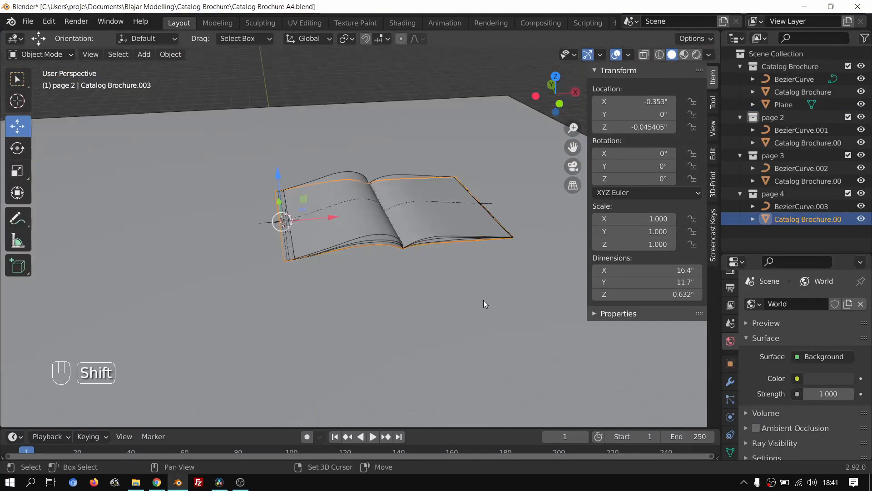
Step: Examine the spine crease in wireframe by selecting the page 3, page 2 and top page meshes, and return to solid shading
scroll(398, 325, up, 5)
shift+middle_drag(483, 300, 324, 316)
scroll(329, 295, up, 3)
key(z)
mouse_move(303, 257)
middle_down()
mouse_move(326, 263)
mouse_move(258, 296)
mouse_move(291, 305)
middle_up()
click(255, 291)
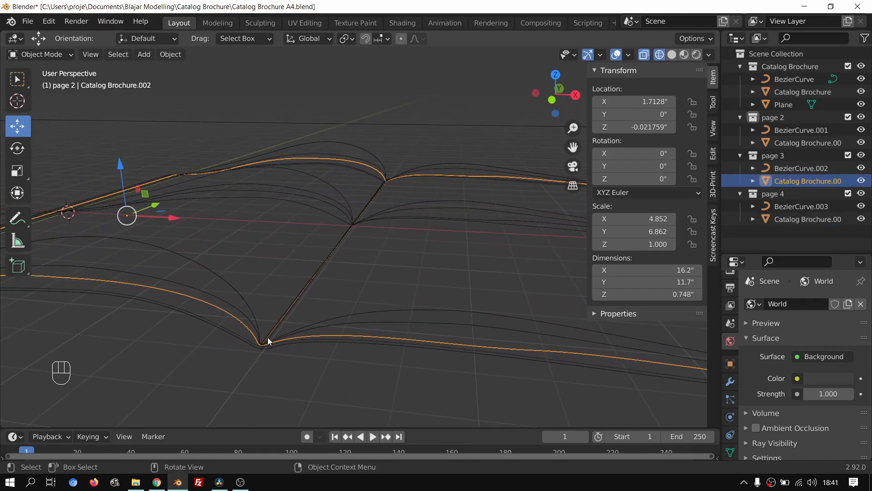
click(272, 325)
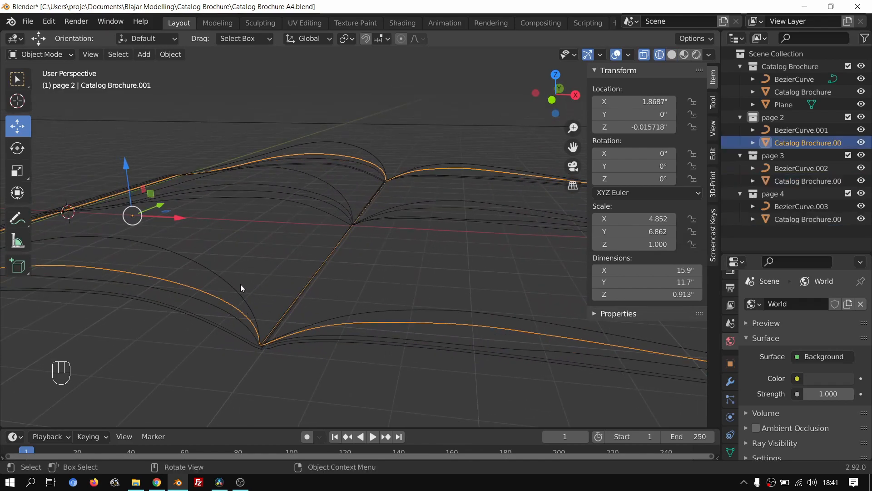
click(304, 284)
mouse_move(271, 337)
middle_down()
mouse_move(189, 347)
mouse_move(263, 350)
mouse_move(274, 332)
mouse_move(268, 326)
middle_up()
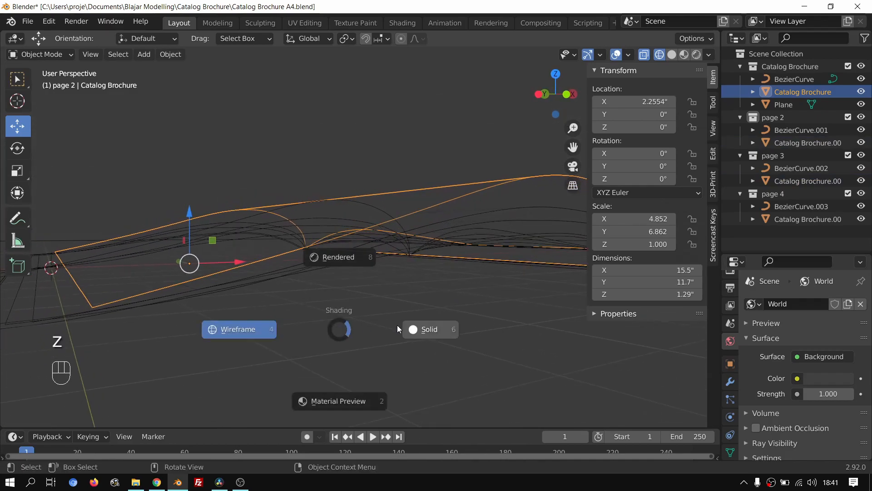
click(429, 329)
middle_drag(441, 328, 382, 345)
Step: Edit the page 4 curve and raise its left-half control point to a local Z of about 0.286"
click(801, 206)
middle_drag(475, 272, 493, 272)
key(Tab)
shift+middle_drag(284, 255, 311, 255)
drag(296, 205, 296, 202)
shift+middle_drag(296, 203, 384, 218)
drag(378, 203, 378, 197)
scroll(341, 209, up, 3)
shift+middle_drag(378, 204, 317, 212)
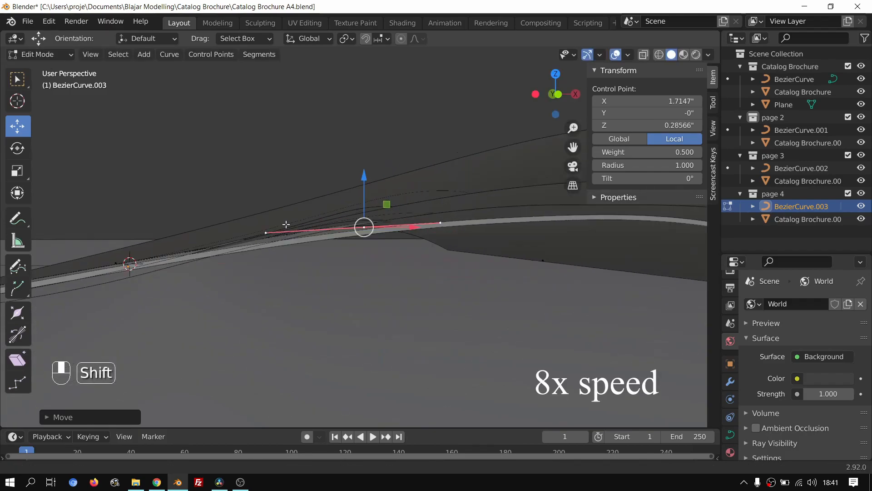
Step: Try to reposition a control point of the page 3 curve to fit it between the neighbouring page layers
scroll(437, 257, down, 3)
click(801, 168)
shift+middle_drag(400, 258, 440, 273)
click(267, 271)
middle_drag(263, 259, 262, 249)
drag(232, 258, 237, 263)
key(ctrl+z)
shift+middle_drag(265, 272, 201, 275)
drag(171, 263, 172, 273)
key(ctrl+z)
key(ctrl+z)
mouse_move(211, 284)
middle_down()
mouse_move(277, 273)
mouse_move(210, 273)
middle_up()
click(786, 209)
key(ctrl+z)
Step: Edit the page 2 curve and raise the control point at its outer left end slightly
scroll(210, 273, up, 2)
shift+drag(192, 263, 163, 265)
key(Tab)
click(800, 207)
click(801, 168)
key(Tab)
key(Tab)
click(800, 131)
key(Tab)
shift+middle_drag(255, 290, 285, 278)
drag(56, 303, 55, 299)
key(Tab)
Step: Edit the top page's curve and nudge its outer left control point vertically to a local Z of about -0.142"
key(Tab)
key(Tab)
click(796, 80)
shift+middle_drag(224, 325, 291, 319)
key(Tab)
mouse_move(132, 304)
mouse_down()
mouse_move(132, 295)
mouse_move(132, 305)
mouse_up()
shift+middle_drag(421, 271, 327, 240)
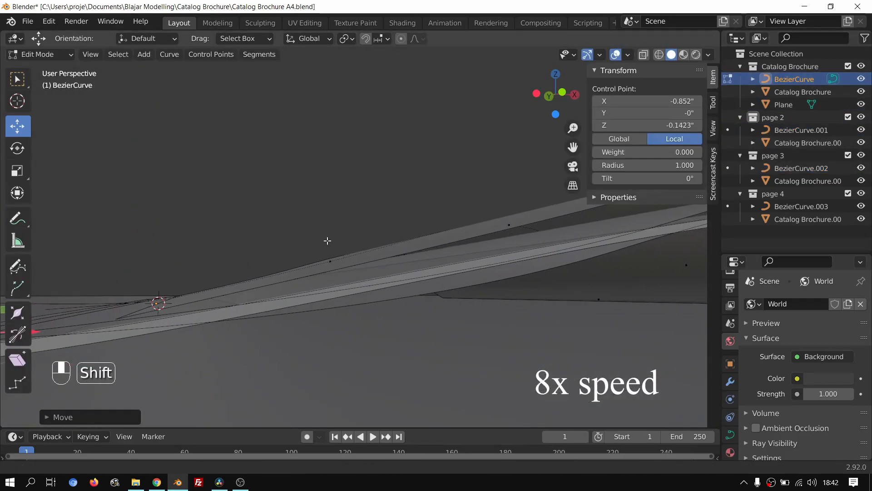
Step: Try to move the top page curve's outer left control point further upward
middle_drag(400, 222, 435, 245)
shift+middle_drag(309, 236, 427, 272)
key(Tab)
middle_drag(291, 273, 232, 272)
key(Tab)
drag(173, 280, 219, 198)
key(ctrl+z)
Step: Examine the outer ends of the page curves from several angles, switching between the curves to compare their control points
middle_drag(318, 254, 378, 287)
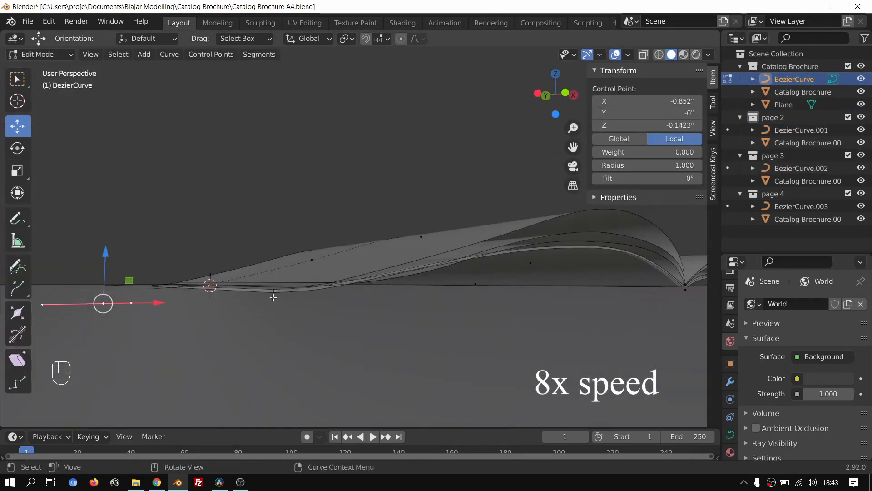
shift+middle_drag(409, 255, 457, 318)
key(Tab)
key(Tab)
key(Tab)
click(427, 263)
middle_drag(345, 309, 298, 225)
click(237, 306)
middle_drag(327, 282, 381, 286)
key(Tab)
key(Tab)
key(Tab)
key(Tab)
click(119, 285)
key(Tab)
key(Tab)
Step: Edit the page 4 curve and adjust the height of its control point to follow the layers above
click(145, 285)
key(Tab)
middle_drag(279, 290, 363, 255)
click(391, 267)
drag(391, 227, 390, 214)
middle_drag(390, 222, 354, 254)
drag(337, 208, 336, 215)
middle_drag(345, 236, 409, 259)
Step: Shape the page 4 curve's arch near the spine by shifting its points along X, scaling the handles and adjusting their height
click(470, 210)
drag(523, 212, 577, 220)
click(378, 228)
key(s)
click(454, 231)
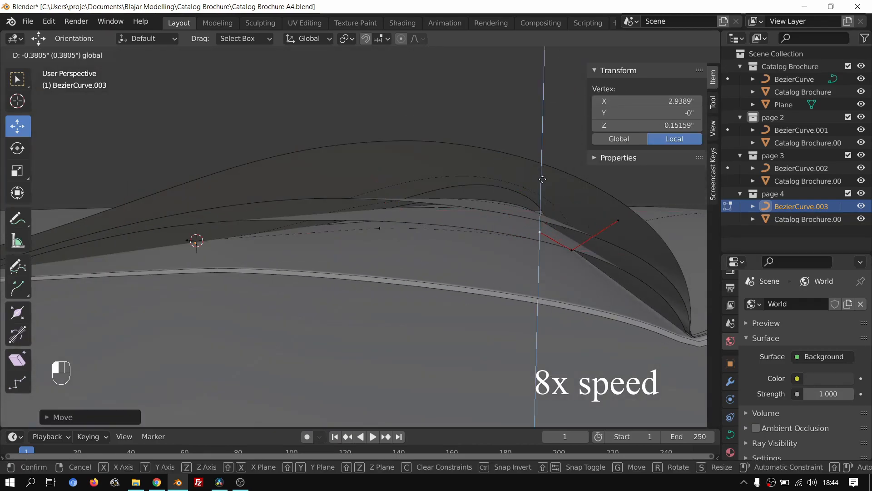
click(542, 178)
middle_drag(543, 179, 530, 217)
drag(519, 175, 518, 176)
middle_drag(518, 182, 513, 200)
click(353, 230)
drag(395, 231, 425, 230)
key(Tab)
Step: Edit the neighbouring page curve above, scale its handles and raise the handle near the spine to even out the page gap
click(463, 215)
key(Tab)
key(s)
click(488, 225)
middle_drag(489, 226, 496, 211)
click(480, 240)
drag(480, 189, 478, 159)
middle_drag(478, 172, 472, 195)
key(Tab)
Step: Edit the page 2 curve and shift its left-half handle outward along X
click(791, 133)
key(Tab)
click(504, 237)
drag(541, 238, 510, 239)
mouse_move(536, 218)
middle_down()
mouse_move(601, 245)
mouse_move(572, 200)
middle_up()
key(Tab)
Step: In wireframe view, shift the first misaligned page layer meshes along X to line them up at the spine crease
click(569, 328)
key(shift+z)
key(g)
key(x)
click(814, 447)
click(556, 326)
key(g)
key(x)
click(552, 327)
Step: Align the remaining page layers along X at the spine, placing the page 3 layer mesh at X 1.6534"
middle_drag(481, 318, 459, 277)
key(g)
key(x)
click(412, 249)
click(417, 253)
key(g)
key(x)
click(524, 340)
Step: Return to solid shading, clear the selection and save the brochure file
key(Tab)
key(z)
key(Tab)
scroll(408, 218, down, 8)
click(396, 176)
middle_drag(396, 177, 451, 222)
key(ctrl+s)
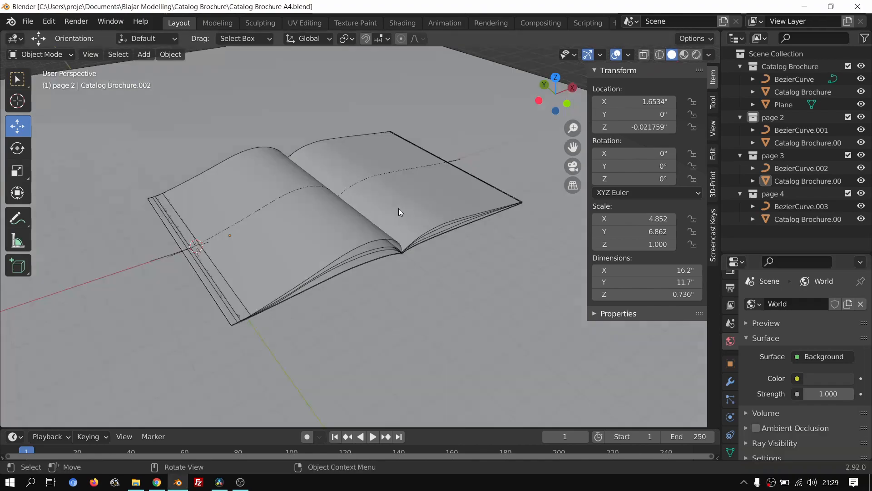
Step: Preview the brochure in rendered shading and inspect the stacked page edges from a lower angle
scroll(397, 218, up, 5)
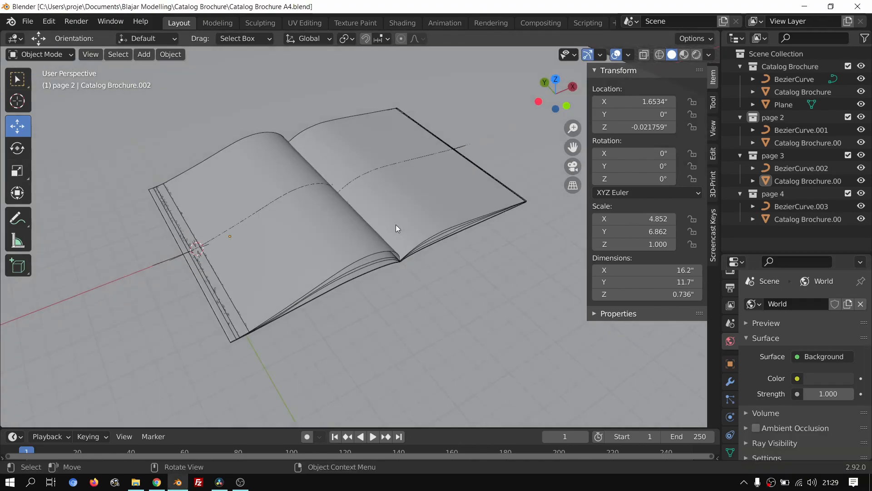
shift+middle_drag(396, 224, 399, 214)
shift+middle_drag(331, 268, 382, 231)
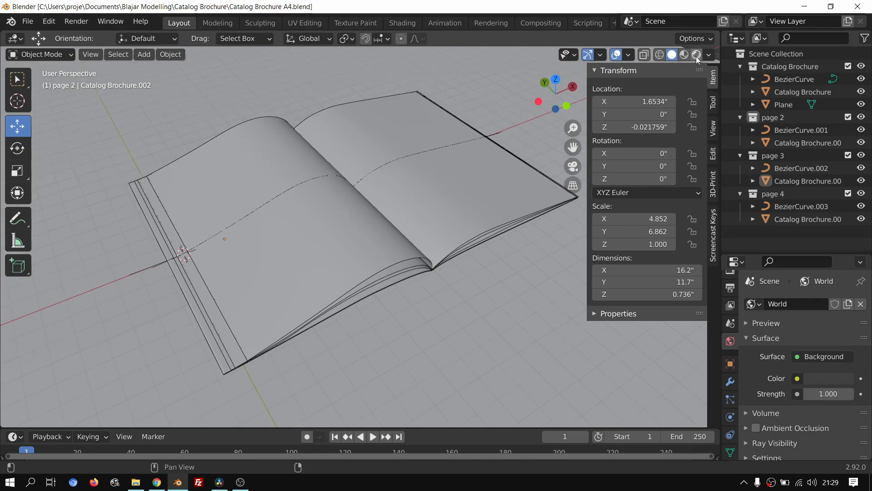
click(696, 56)
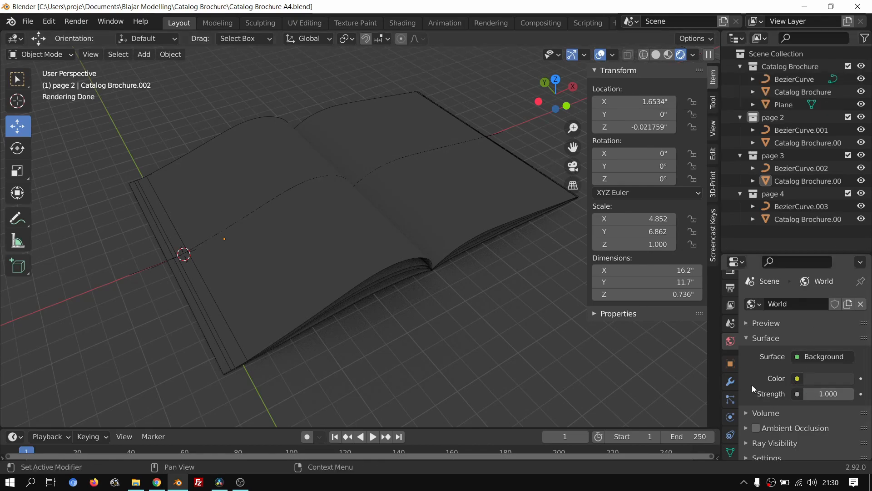
middle_drag(527, 337, 432, 276)
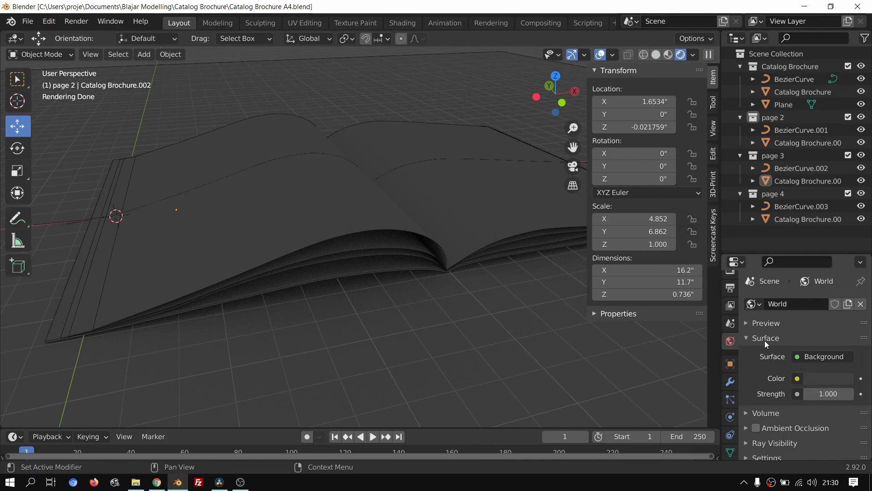
Step: Set the World background strength to 6.7 and lighten its colour to a brighter grey
drag(824, 395, 844, 395)
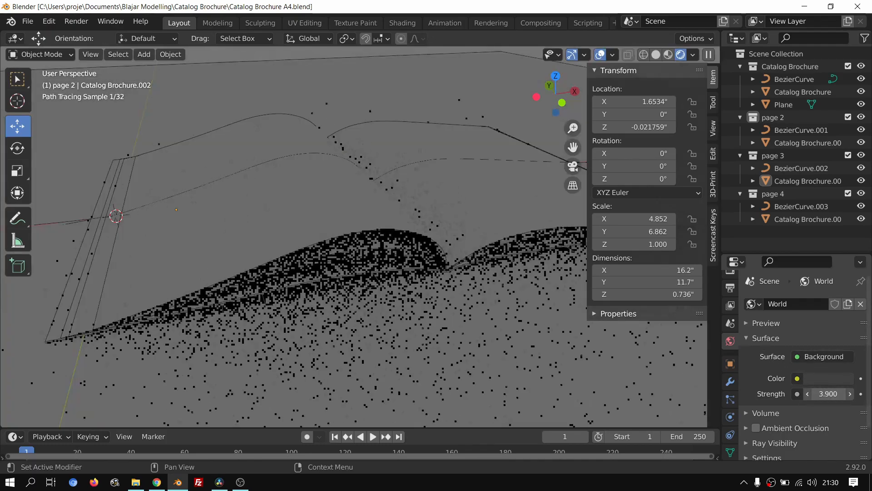
click(822, 379)
drag(844, 256, 844, 250)
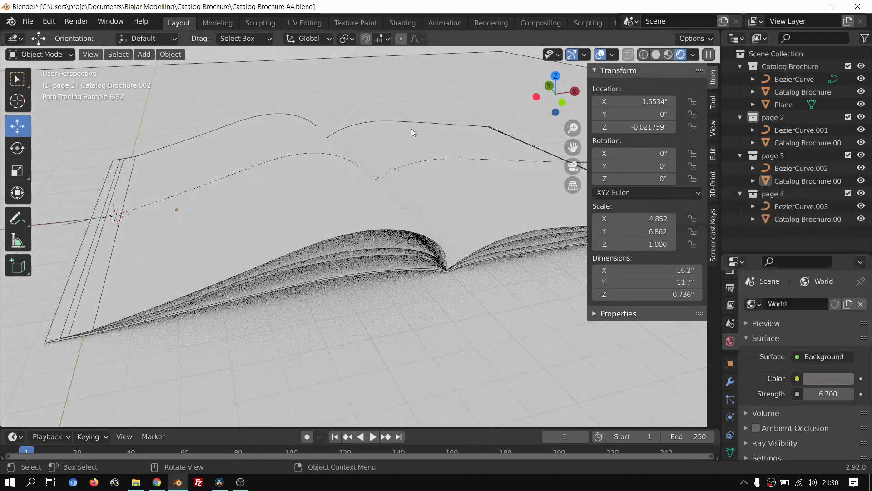
Step: Select the ground plane and examine the page edges and shadows in the rendered preview
click(370, 103)
scroll(381, 145, down, 4)
middle_drag(403, 201, 409, 214)
scroll(455, 289, up, 4)
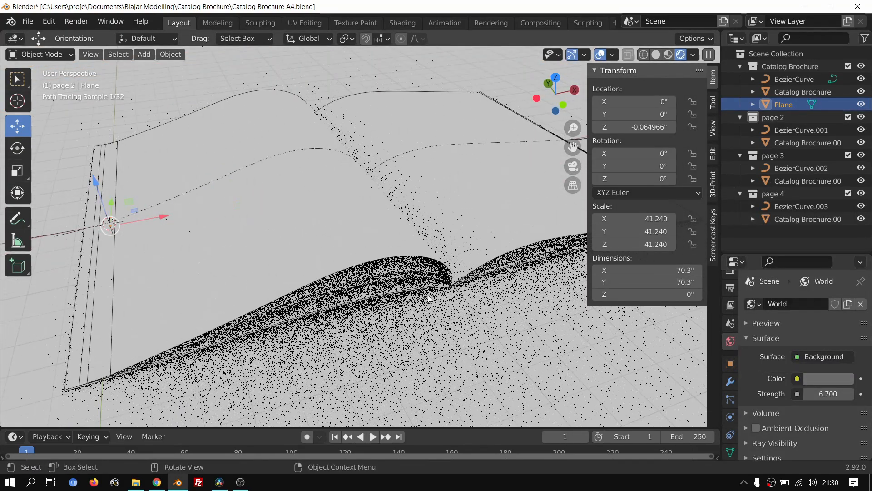
middle_drag(352, 243, 373, 235)
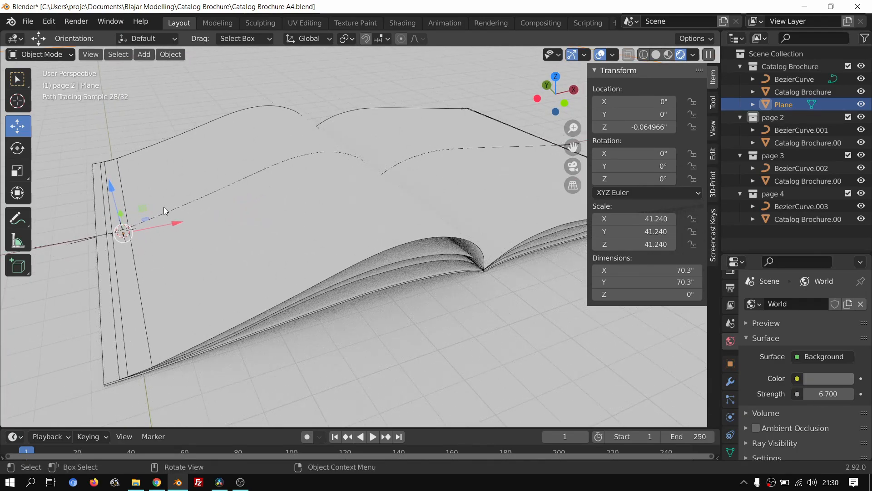
Step: Turn off the geometry wireframe overlay and hide all the remaining viewport overlays
click(613, 54)
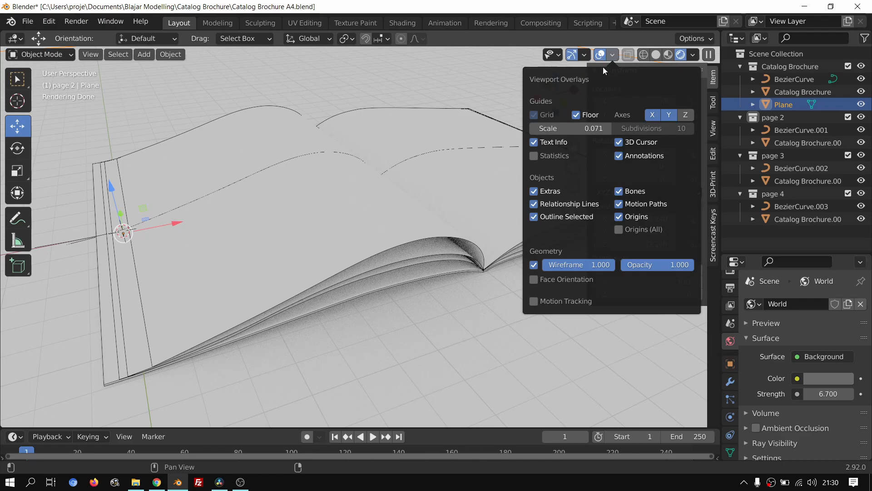
click(534, 266)
mouse_move(367, 263)
middle_down()
mouse_move(381, 281)
mouse_move(393, 264)
middle_up()
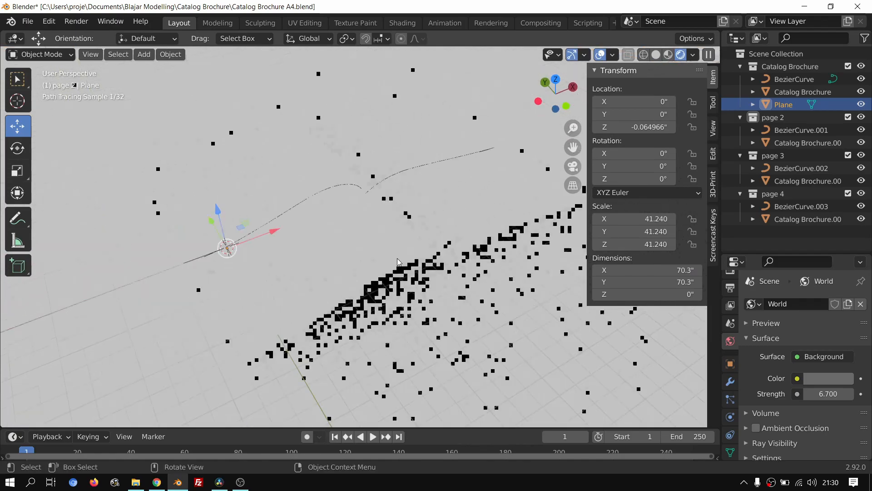
mouse_move(336, 241)
middle_down()
mouse_move(329, 267)
mouse_move(322, 241)
middle_up()
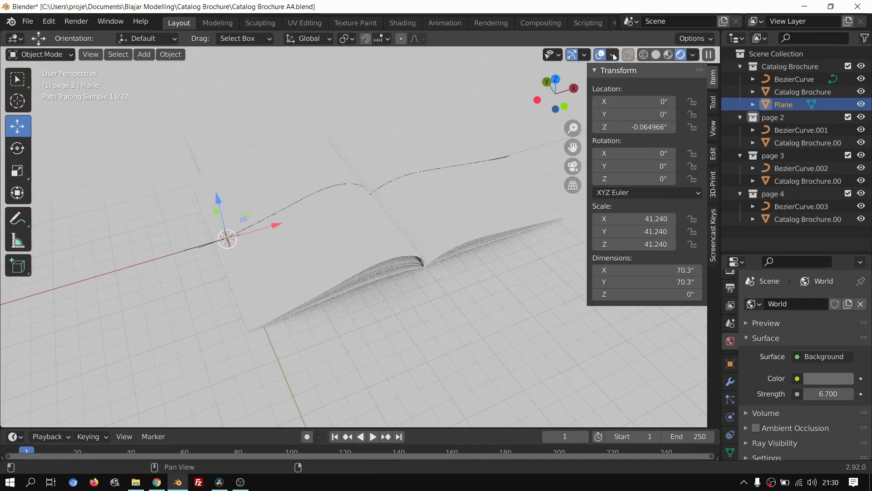
click(612, 55)
click(583, 55)
click(585, 53)
click(609, 53)
click(600, 54)
Step: Lower the World background strength to about 1.9
middle_drag(467, 163, 469, 188)
drag(829, 394, 796, 393)
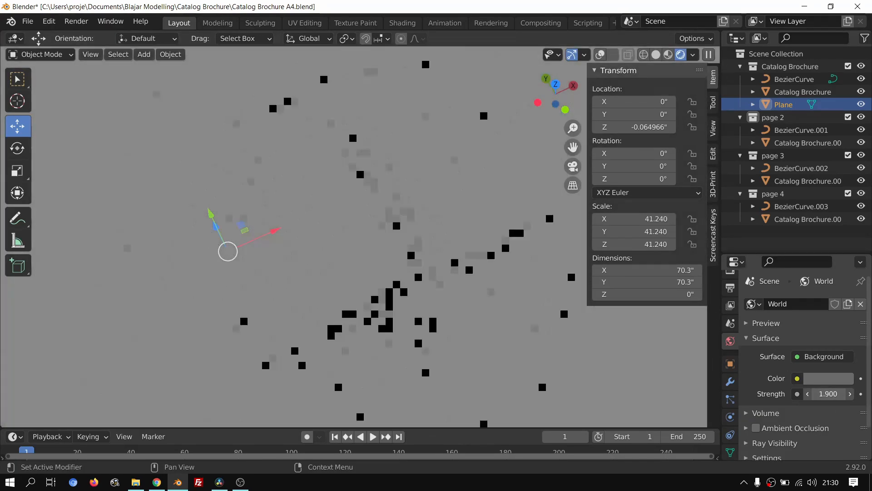
Step: Lighten the World background colour to a brighter light grey while checking the page edges in the rendered preview
click(510, 170)
middle_drag(451, 277, 398, 248)
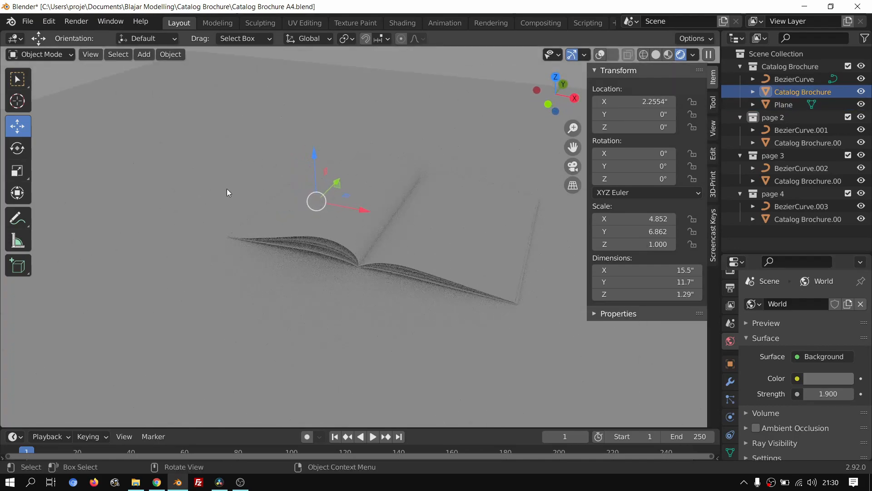
click(227, 189)
scroll(383, 257, up, 4)
shift+middle_drag(321, 258, 406, 201)
scroll(406, 201, up, 1)
click(829, 376)
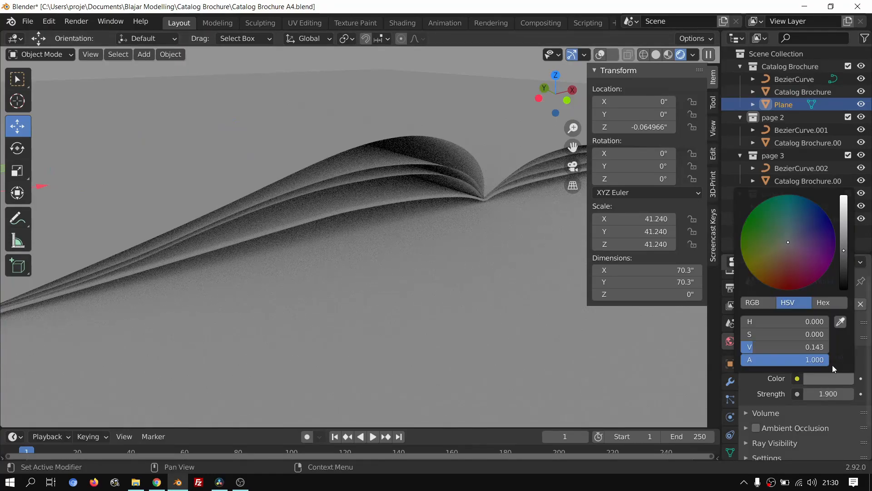
click(829, 378)
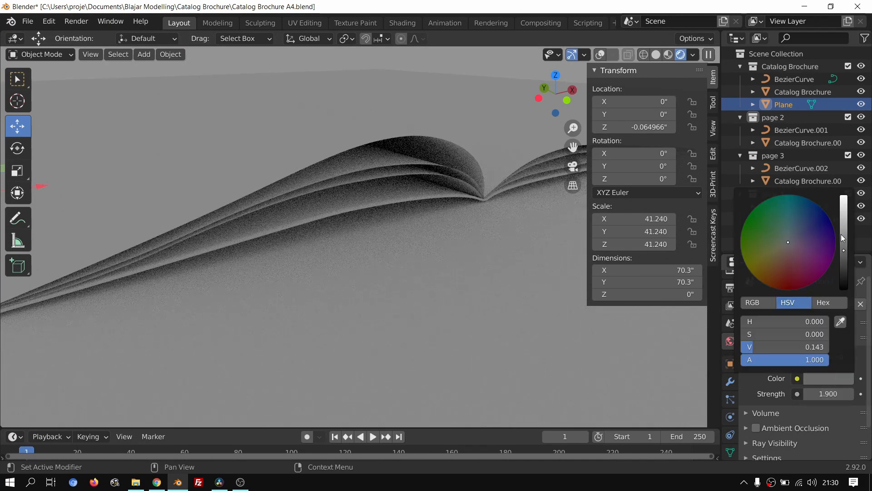
click(842, 240)
middle_drag(535, 265, 532, 273)
scroll(531, 273, down, 3)
middle_drag(443, 259, 440, 274)
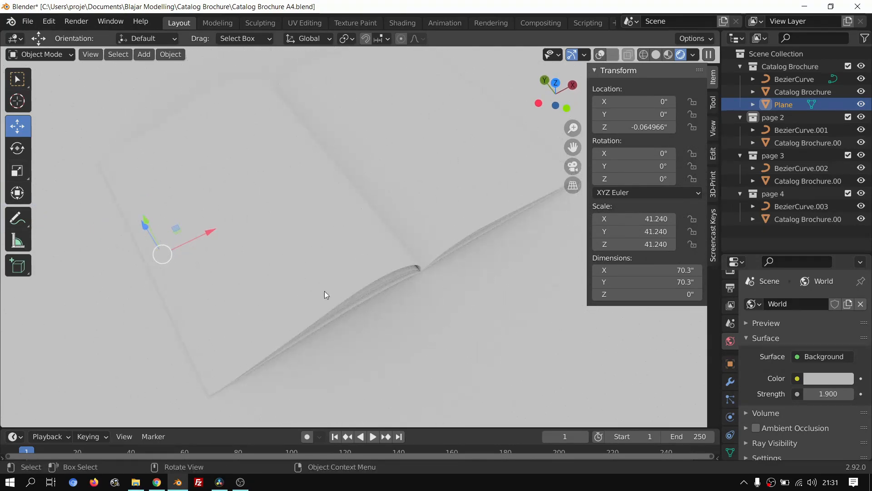
Step: Switch the viewport from rendered to solid shading and show the viewport overlays again
mouse_move(381, 314)
middle_down()
mouse_move(355, 265)
mouse_move(253, 271)
mouse_move(460, 233)
middle_up()
key(z)
click(516, 240)
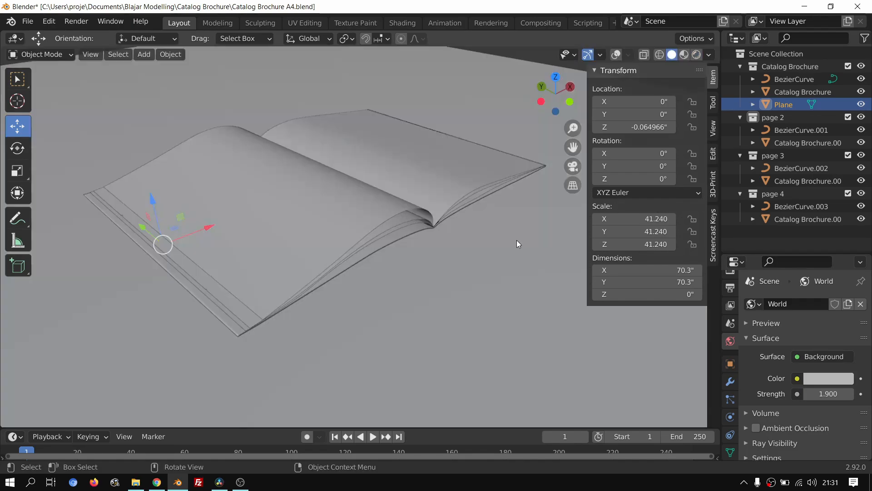
mouse_move(451, 222)
alt+mouse_down()
mouse_move(456, 226)
mouse_move(434, 239)
alt+mouse_up()
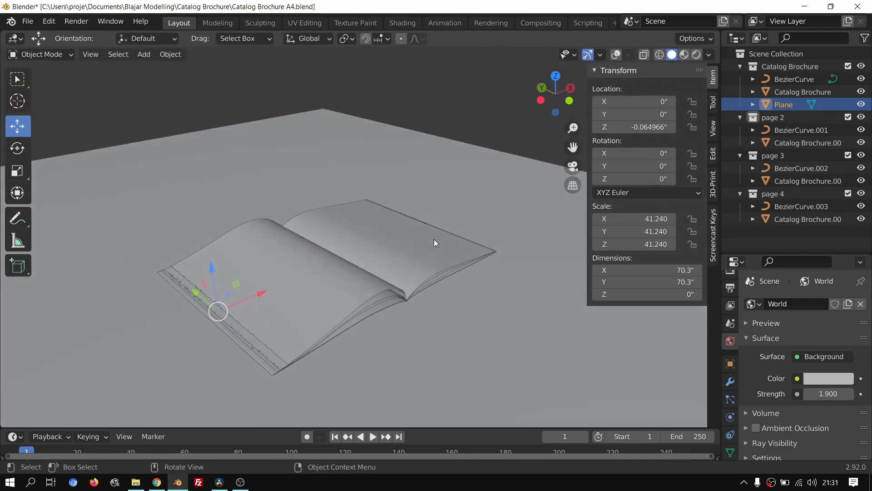
scroll(422, 209, down, 6)
scroll(379, 239, up, 5)
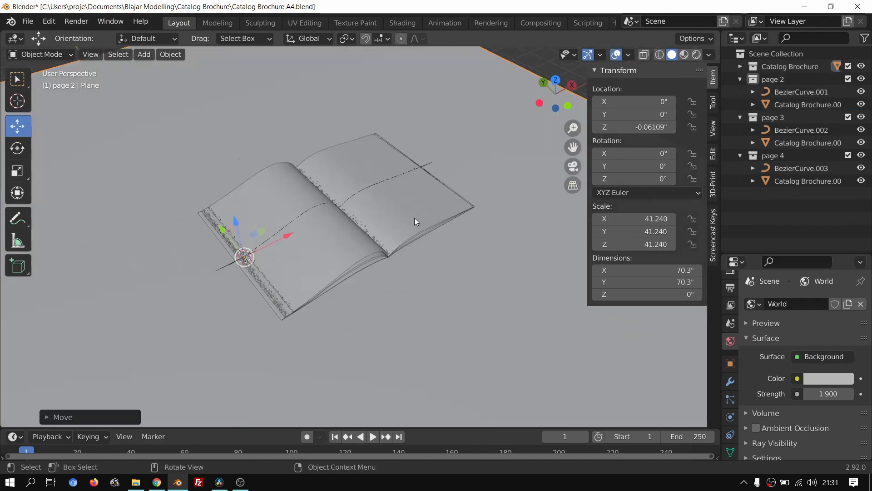
Step: Delete the ground plane beneath the brochure
scroll(414, 217, up, 3)
mouse_move(425, 240)
middle_down()
mouse_move(415, 227)
mouse_move(418, 252)
middle_up()
scroll(415, 227, down, 3)
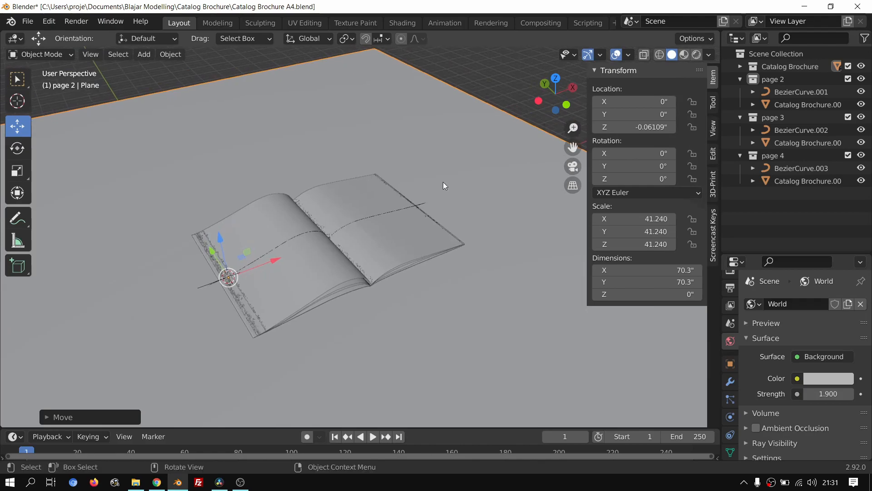
key(x)
click(471, 147)
middle_drag(462, 173, 408, 221)
scroll(435, 196, up, 3)
scroll(433, 195, down, 3)
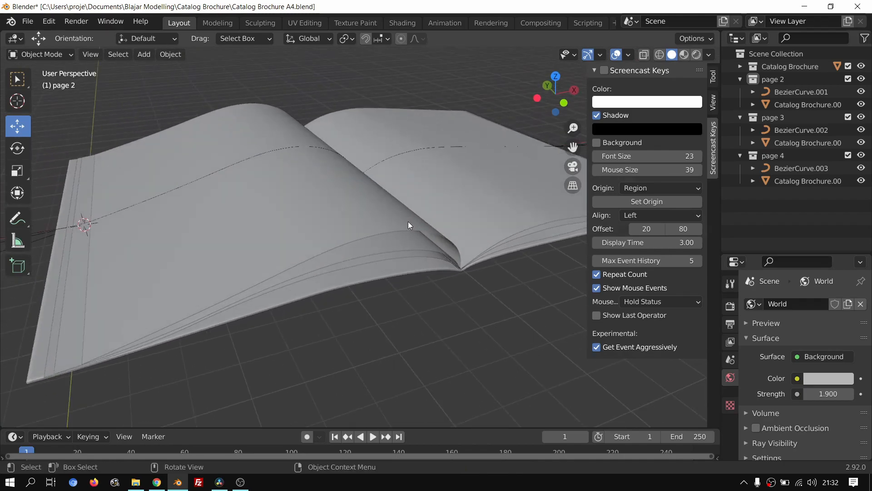
Step: Expand the Catalog Brochure collection and duplicate it with its curve and page mesh
scroll(408, 221, down, 2)
click(740, 66)
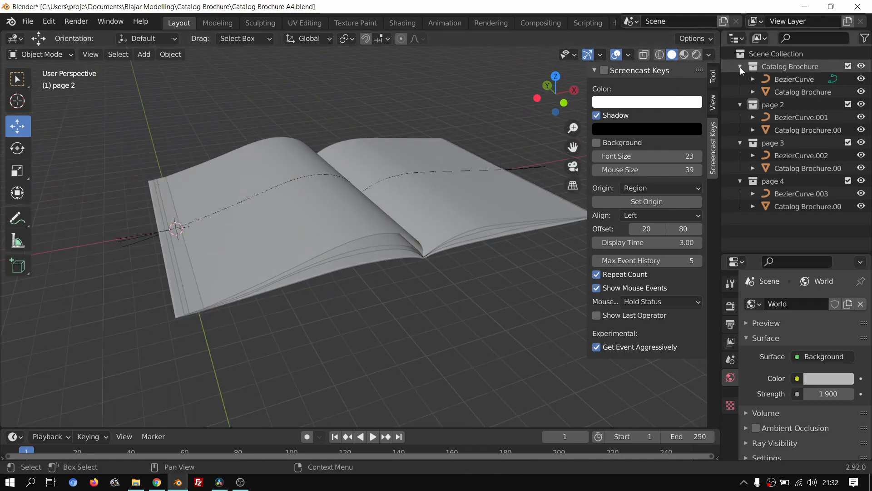
click(777, 67)
click(848, 67)
click(847, 66)
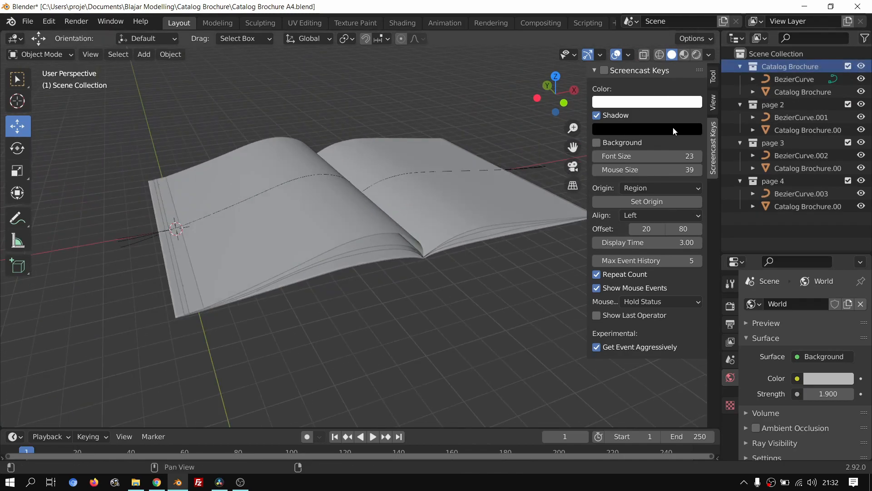
right_click(787, 66)
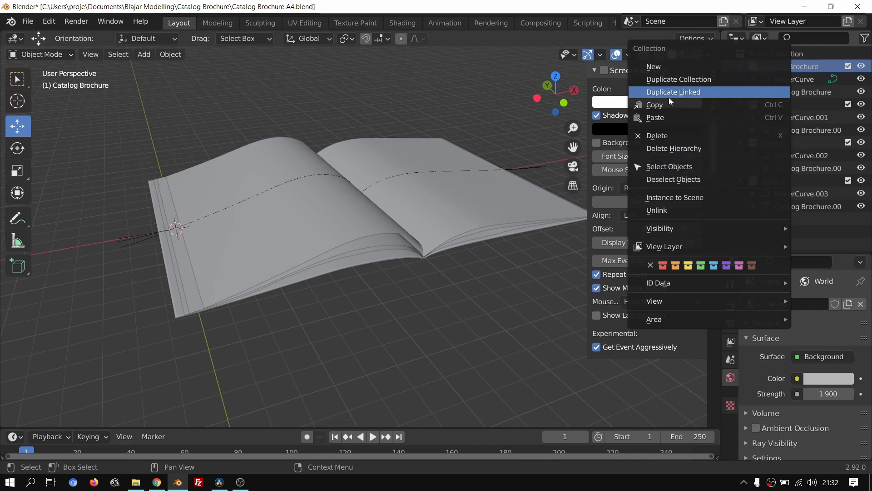
click(677, 79)
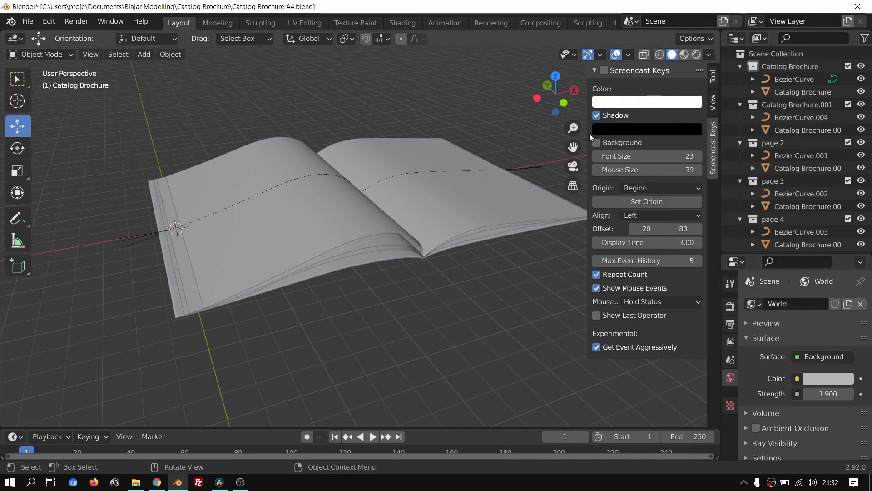
Step: Select the objects of the original Catalog Brochure collection and move them along X, well clear of the other pages
right_click(797, 66)
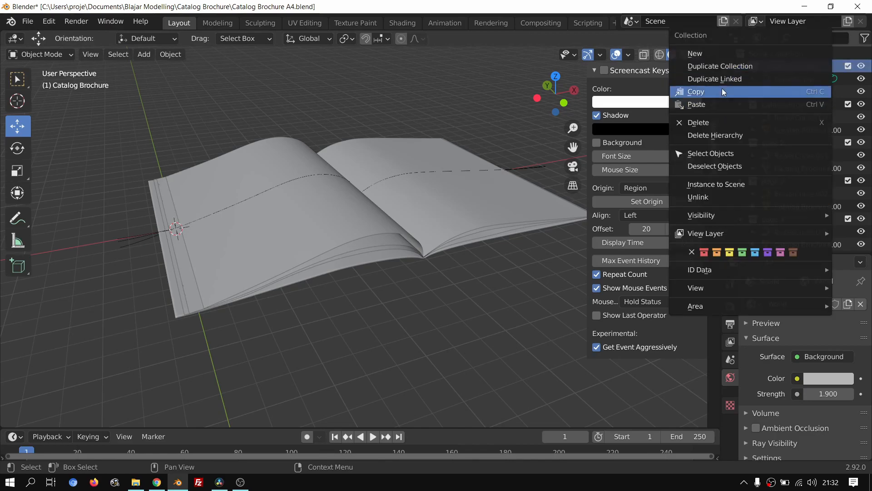
click(726, 153)
drag(284, 219, 167, 244)
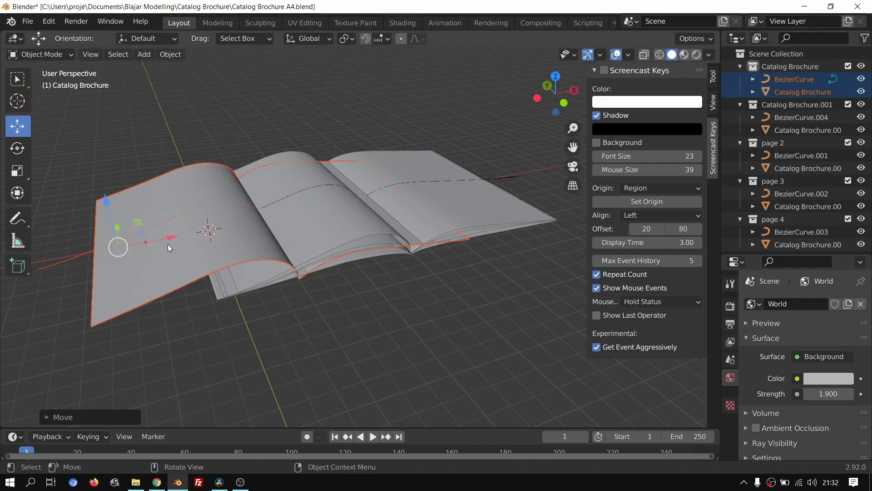
scroll(200, 239, down, 5)
drag(303, 232, 102, 300)
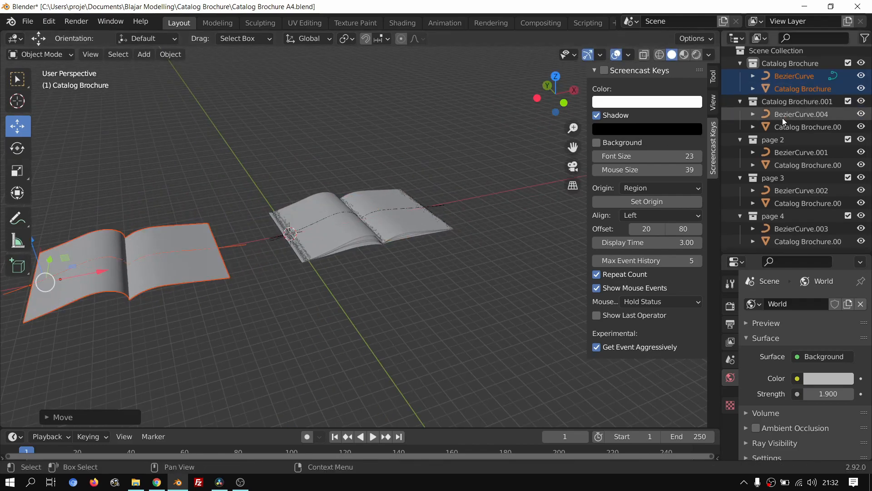
Step: Rename the original collection Catalog Brochure backup and exclude it from the view layer
click(791, 67)
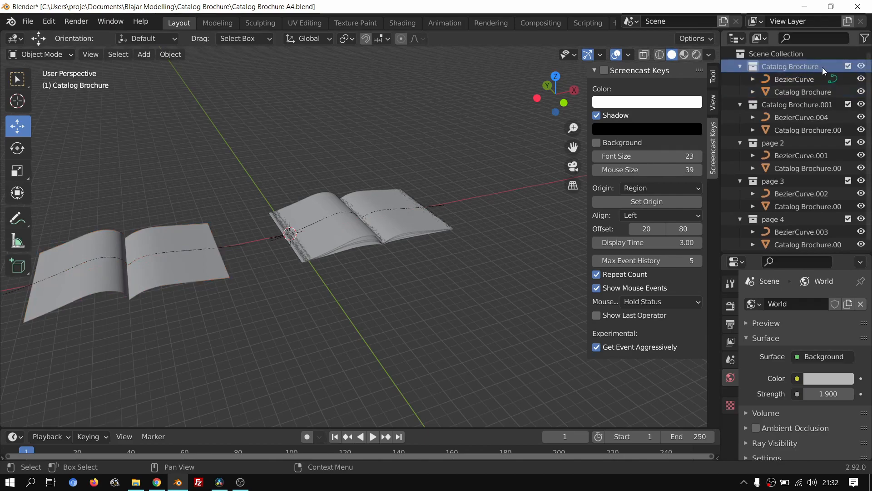
double_click(792, 67)
click(835, 65)
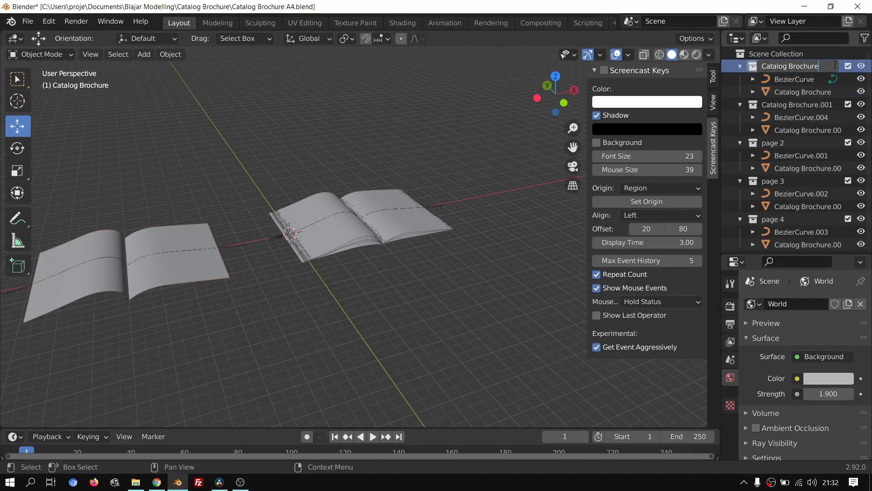
text(backup)
key(Return)
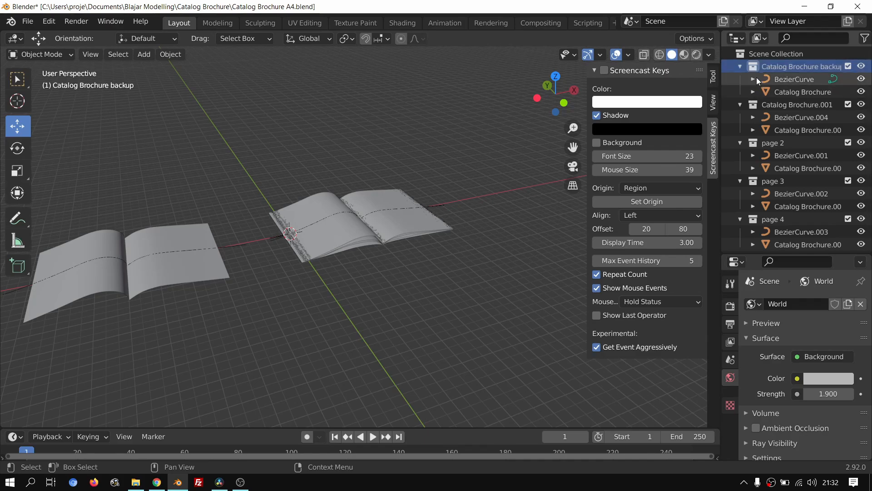
click(847, 66)
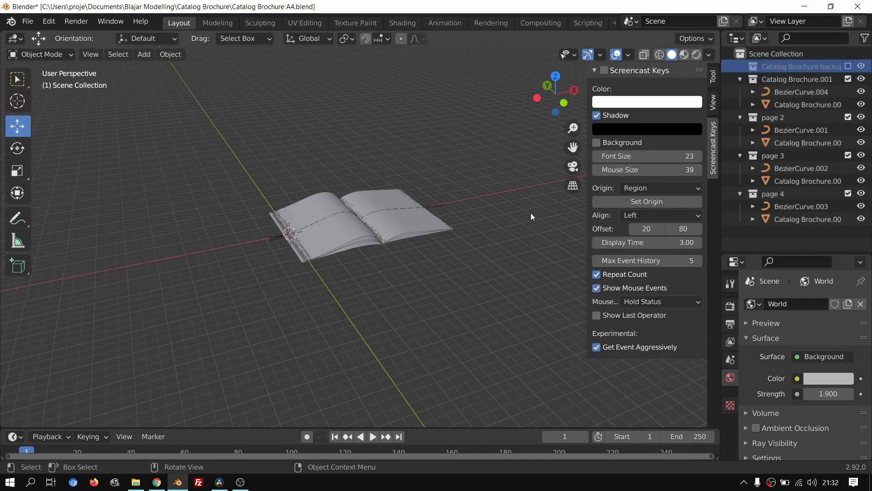
Step: Examine the brochure's stacked page edges and spine from several angles
scroll(522, 233, up, 5)
middle_drag(506, 233, 473, 238)
middle_drag(420, 250, 412, 259)
scroll(412, 259, down, 2)
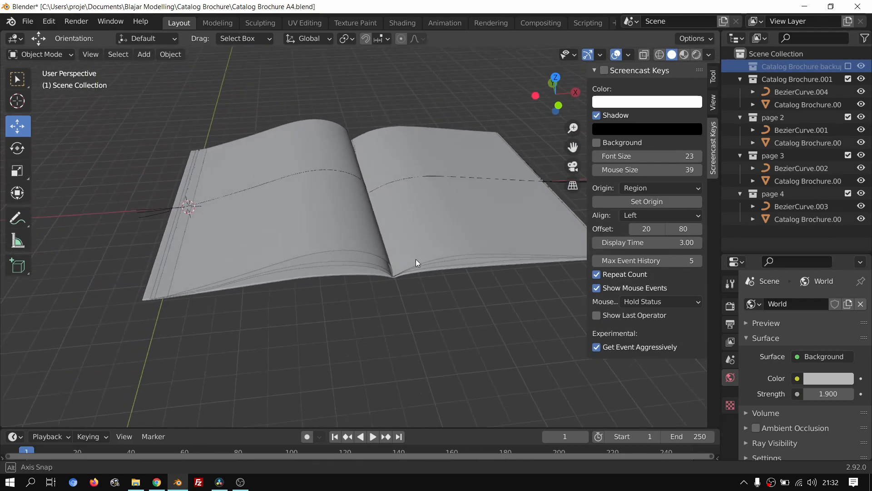
middle_drag(343, 192, 334, 257)
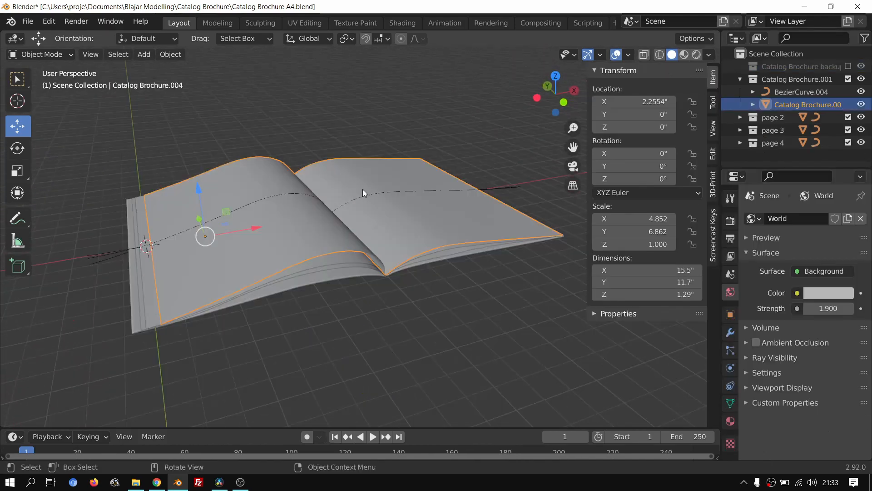
click(388, 119)
scroll(369, 173, up, 3)
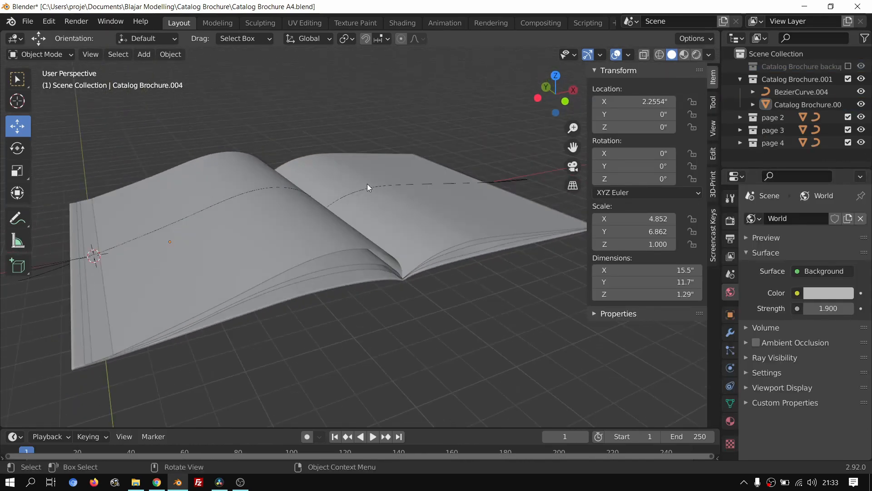
middle_drag(388, 215, 335, 186)
middle_drag(357, 259, 356, 267)
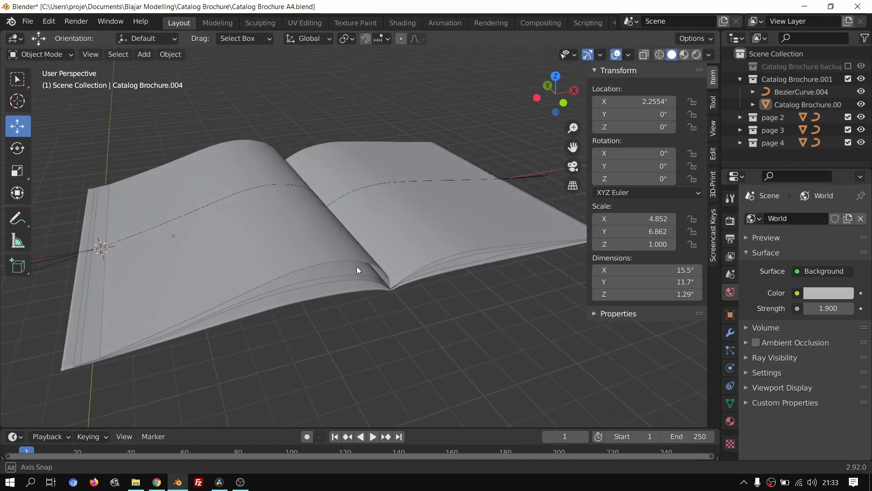
shift+middle_drag(258, 251, 342, 251)
middle_drag(162, 249, 399, 182)
middle_drag(460, 187, 468, 221)
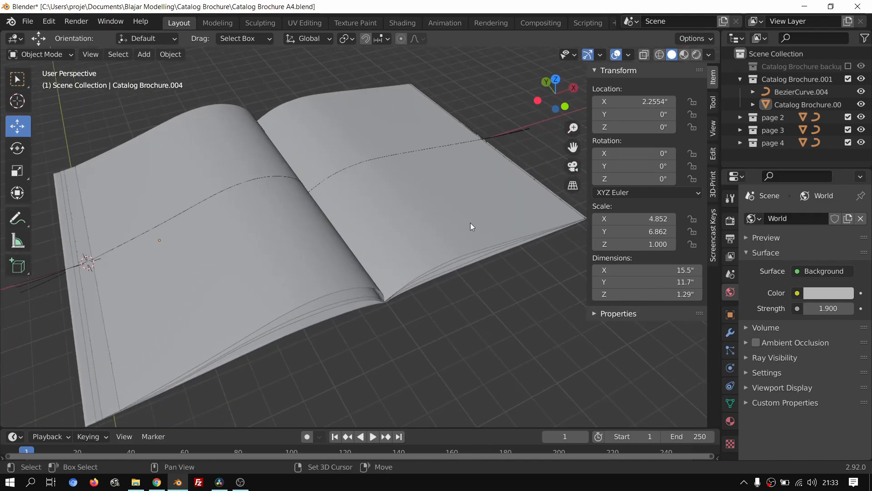
Step: Apply the Subdivision modifier on the top page mesh in the Catalog Brochure.001 collection
scroll(467, 222, down, 3)
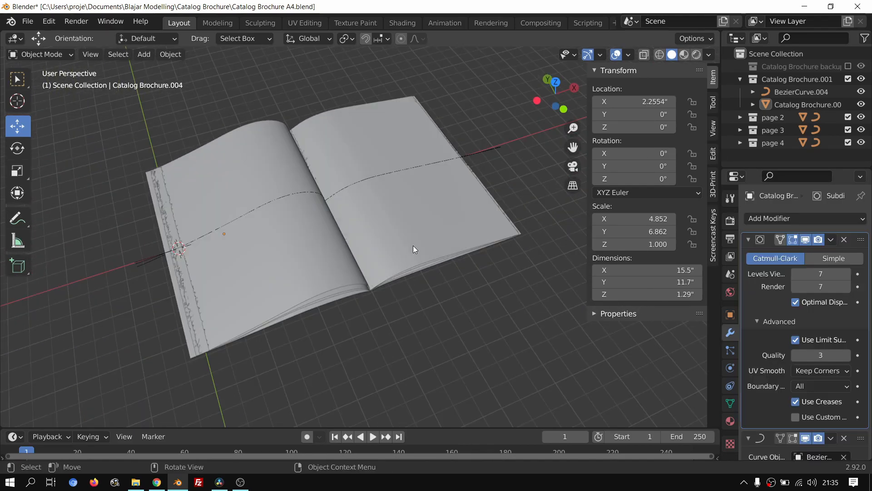
scroll(413, 245, up, 2)
scroll(414, 244, down, 1)
shift+middle_drag(421, 238, 431, 247)
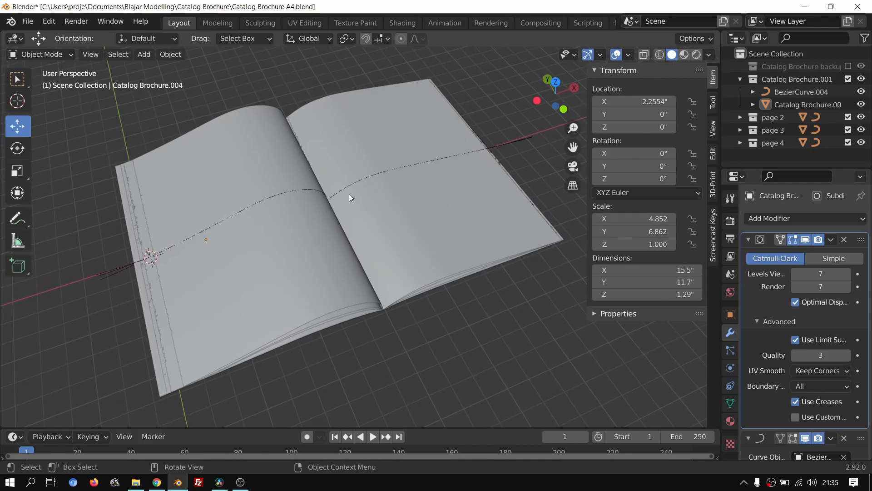
click(831, 239)
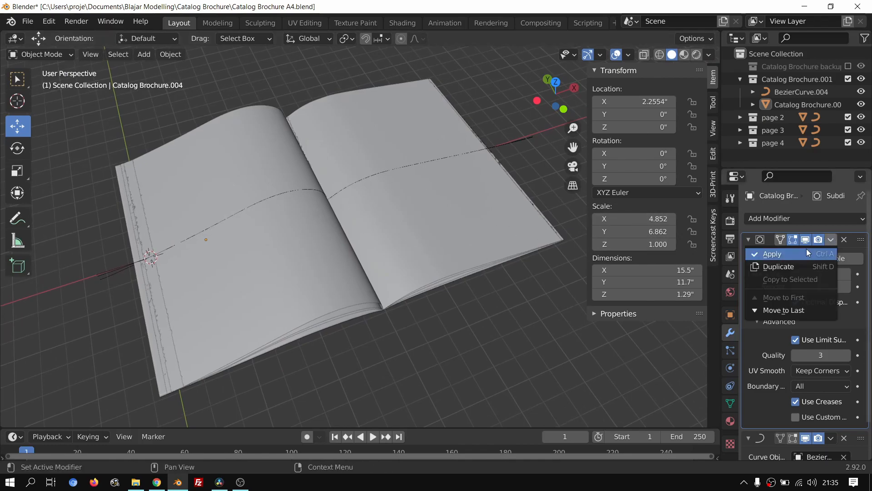
click(793, 254)
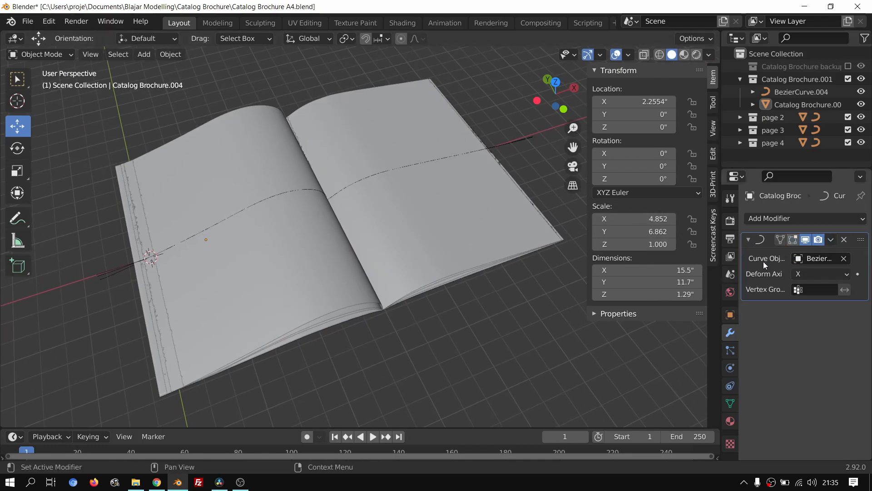
Step: Apply the Curve modifier on the top page mesh so its bend becomes permanent
middle_drag(530, 282, 522, 232)
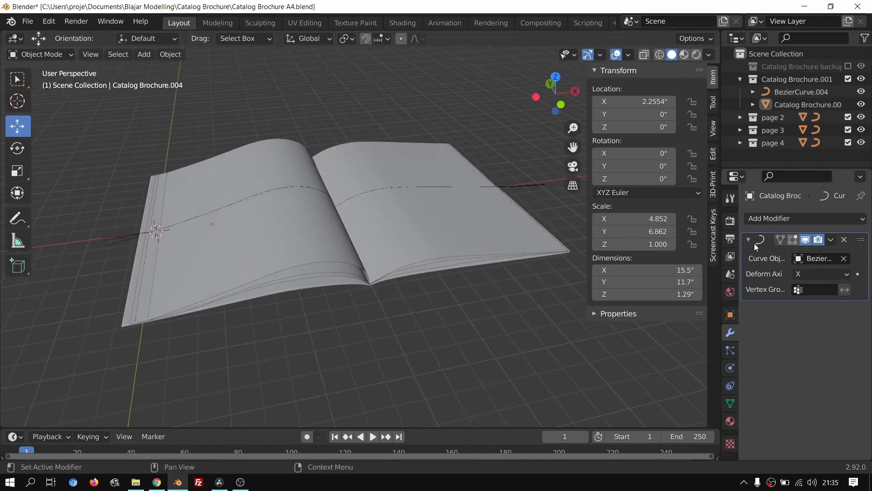
click(830, 239)
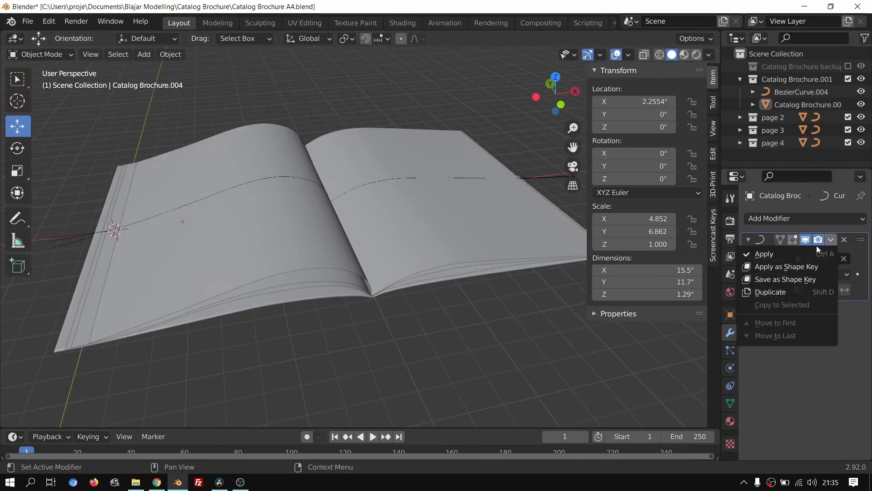
click(769, 258)
Step: Delete BezierCurve.004 from the Catalog Brochure.001 collection, leaving only the page mesh
middle_drag(477, 272, 395, 241)
click(392, 211)
click(385, 179)
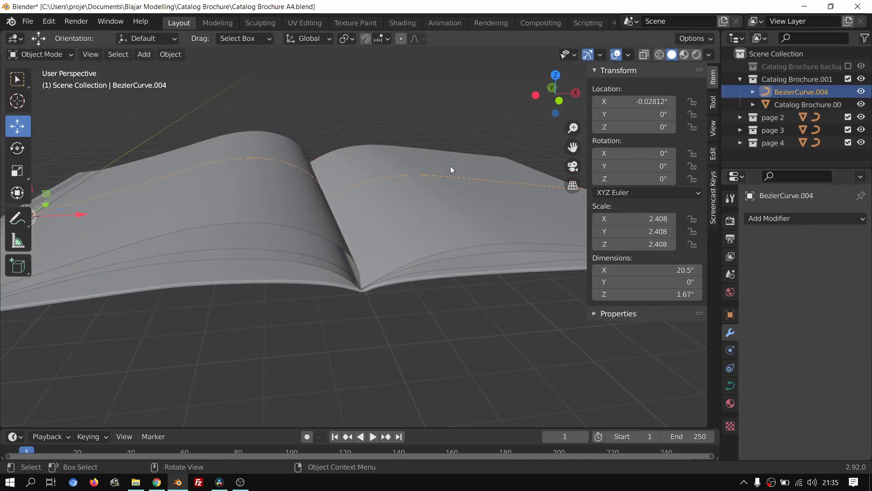
right_click(792, 93)
click(744, 122)
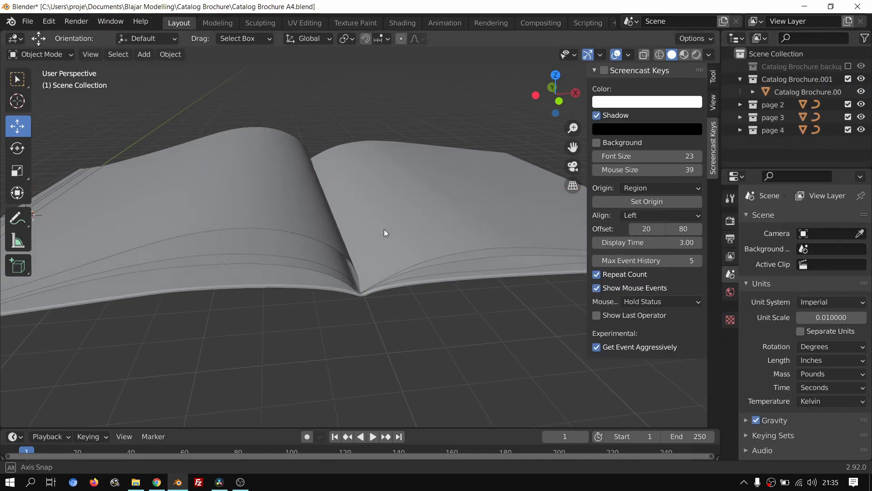
Step: Select the page 2 mesh and apply its Subdivision modifier
middle_drag(385, 232, 397, 215)
click(294, 198)
scroll(314, 214, up, 4)
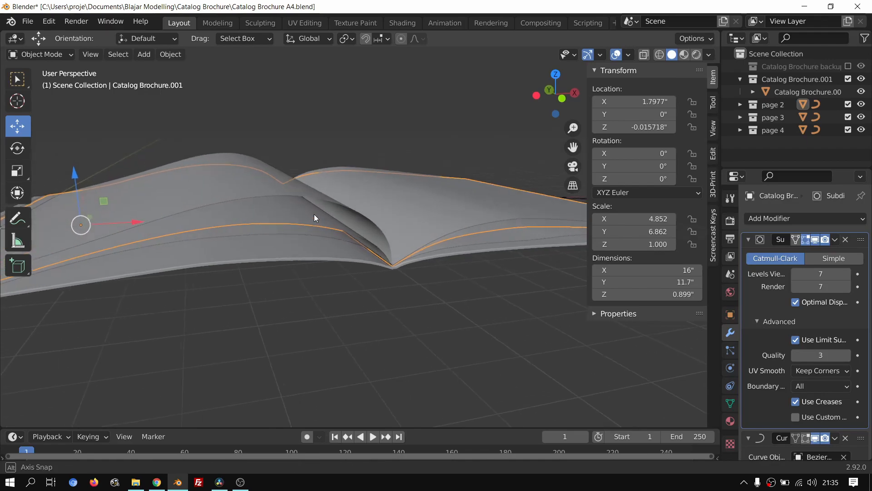
click(831, 240)
click(804, 254)
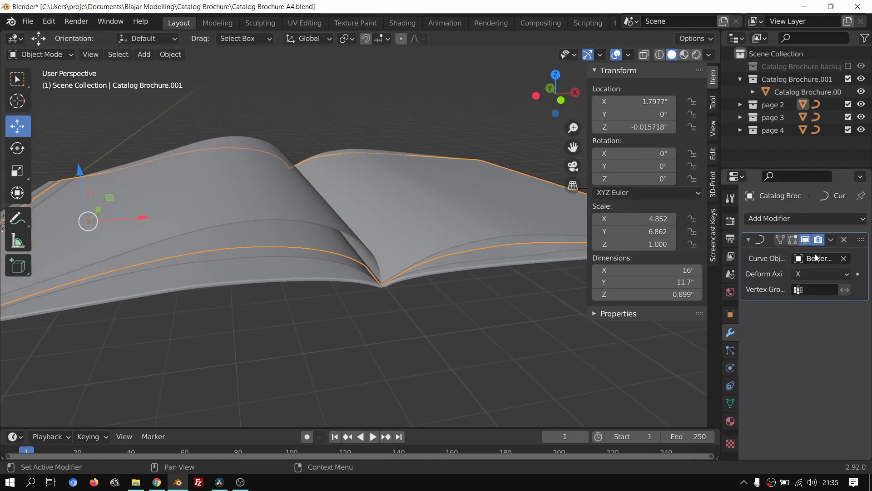
Step: Apply the Curve modifier on the page 2 mesh and both the Subdivision and Curve modifiers on the page 3 mesh
click(832, 242)
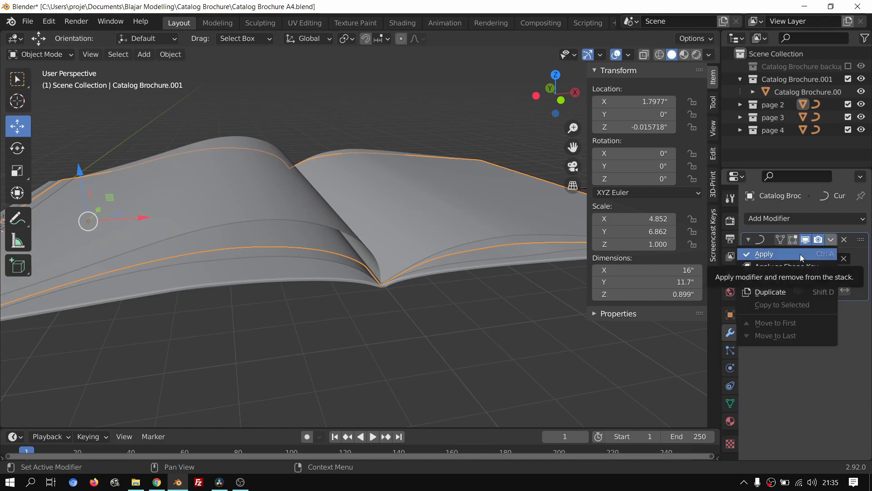
click(800, 255)
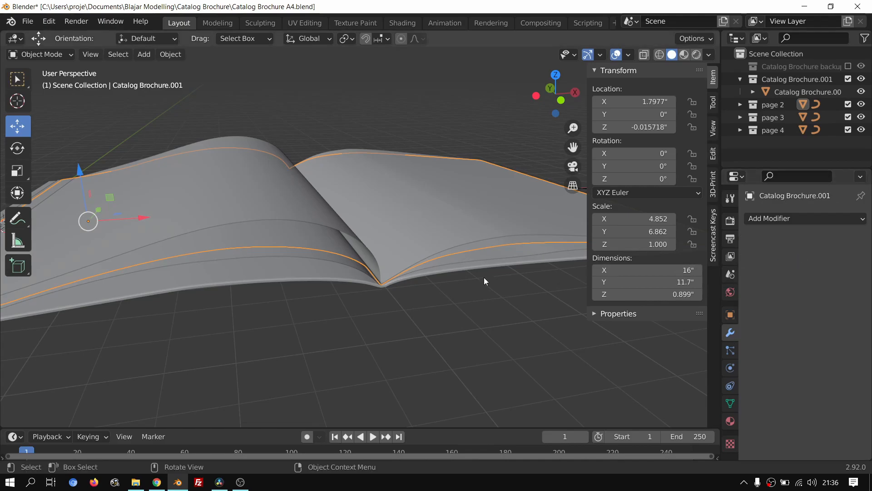
click(348, 265)
click(831, 240)
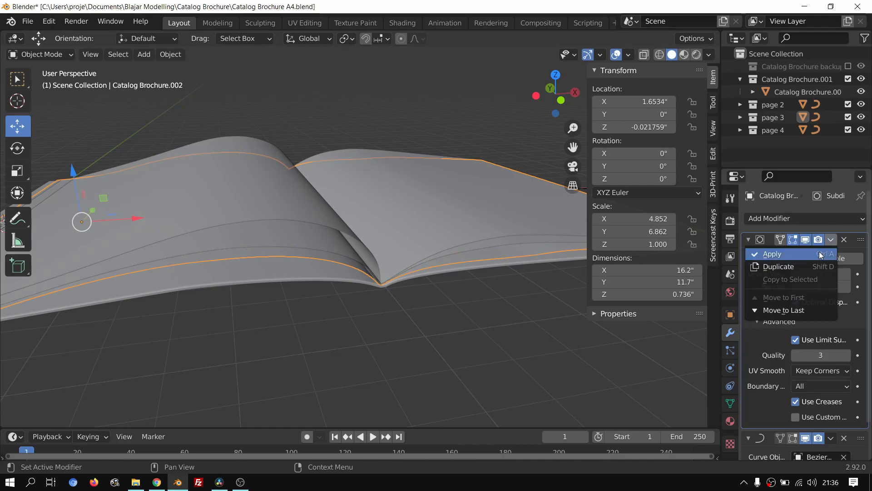
click(821, 255)
click(833, 241)
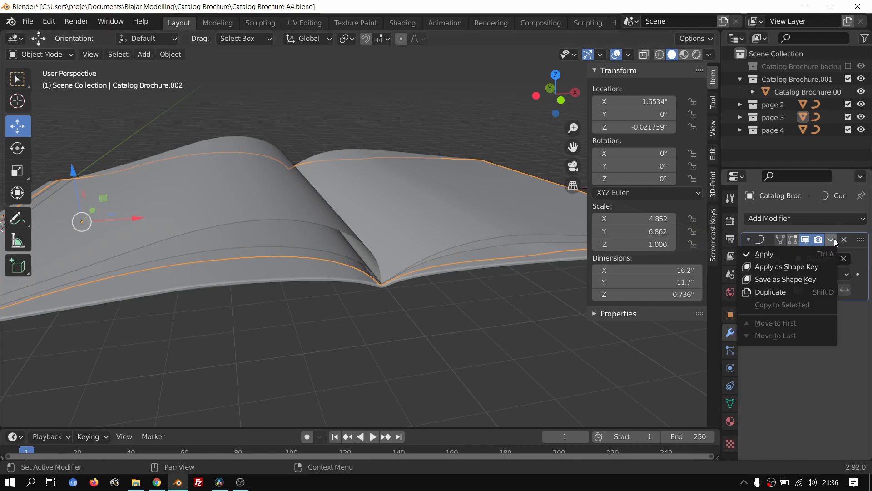
click(768, 254)
Step: Select the page 4 mesh and apply its Subdivision and Curve modifiers
click(391, 279)
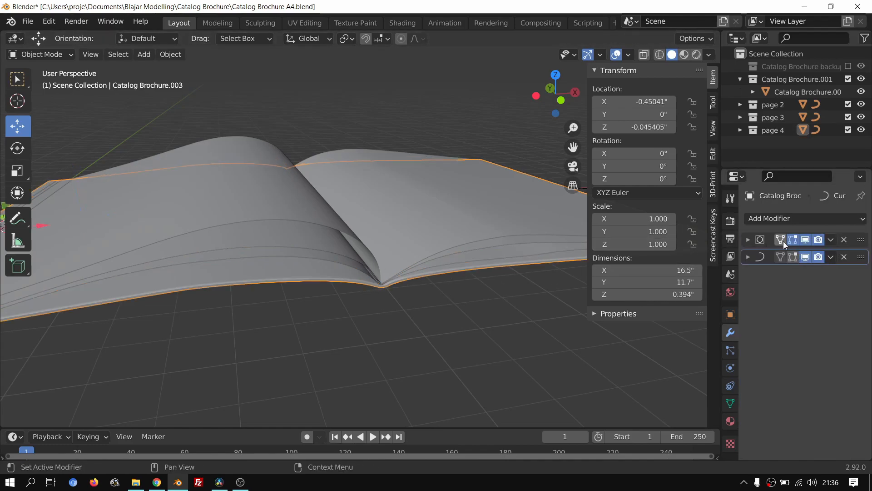
click(830, 241)
click(806, 254)
click(831, 240)
click(813, 252)
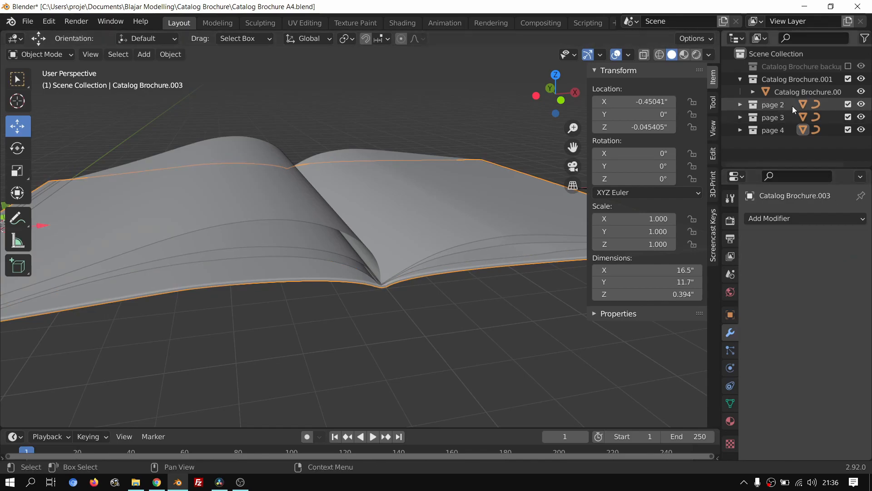
Step: Delete BezierCurve.001 from the page 2 collection
click(740, 105)
click(791, 118)
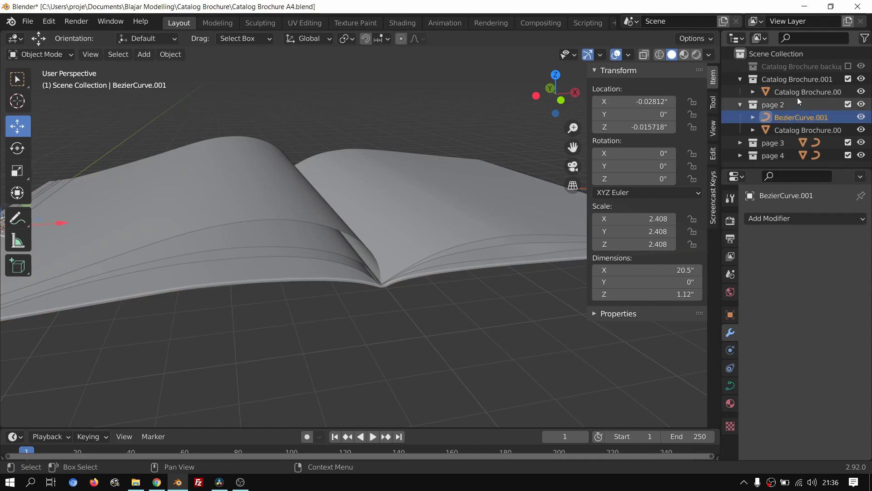
right_click(794, 119)
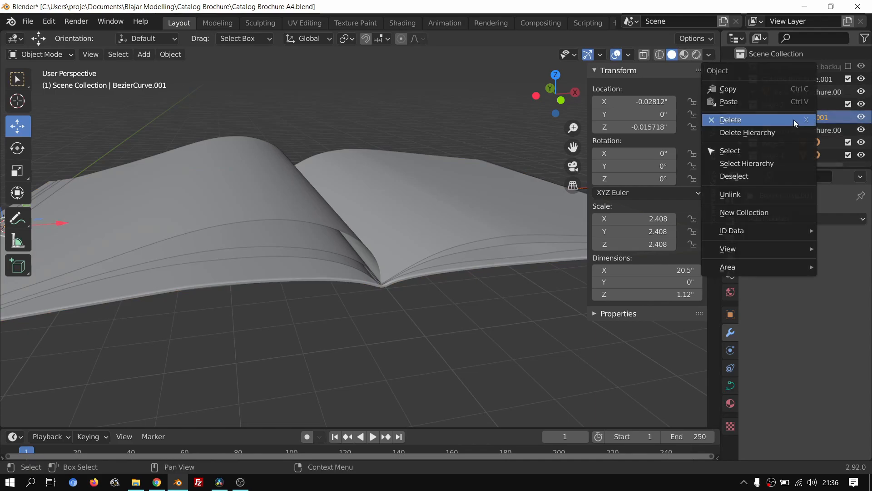
click(762, 122)
Step: Delete BezierCurve.002 from the page 3 collection
click(741, 131)
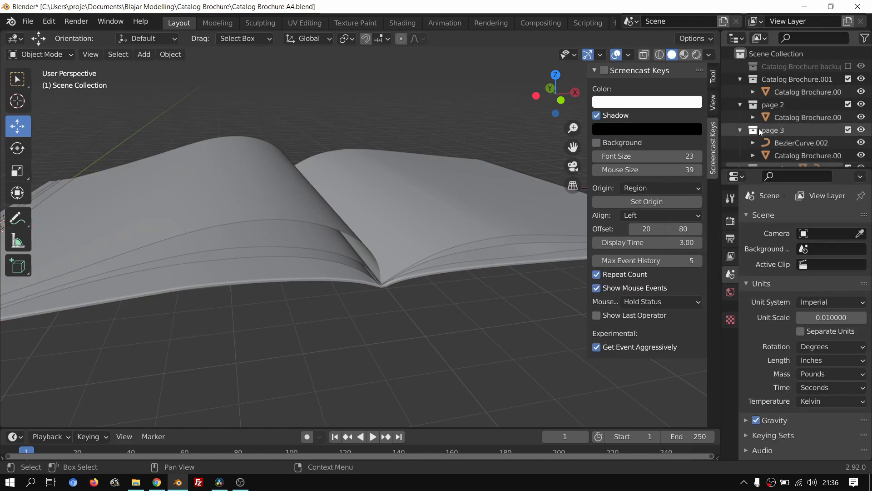
scroll(772, 129, down, 1)
click(798, 131)
right_click(800, 133)
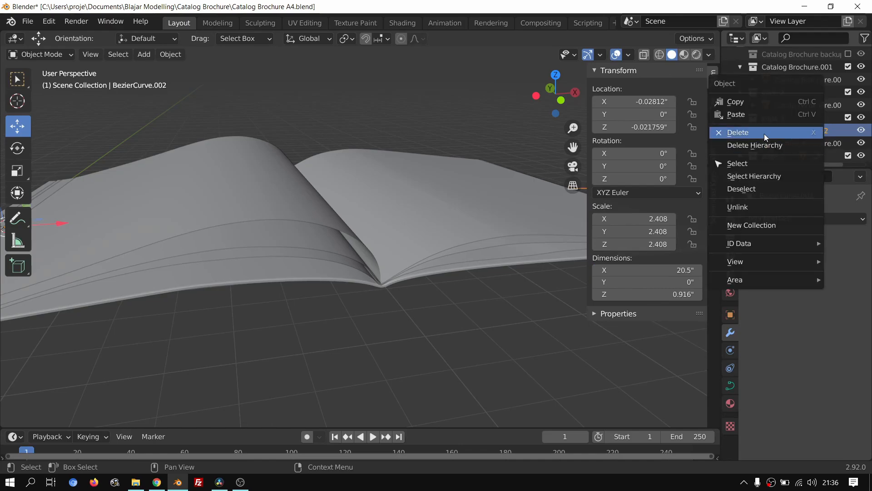
click(765, 133)
Step: Delete BezierCurve.003 from the page 4 collection
click(740, 156)
scroll(778, 151, down, 1)
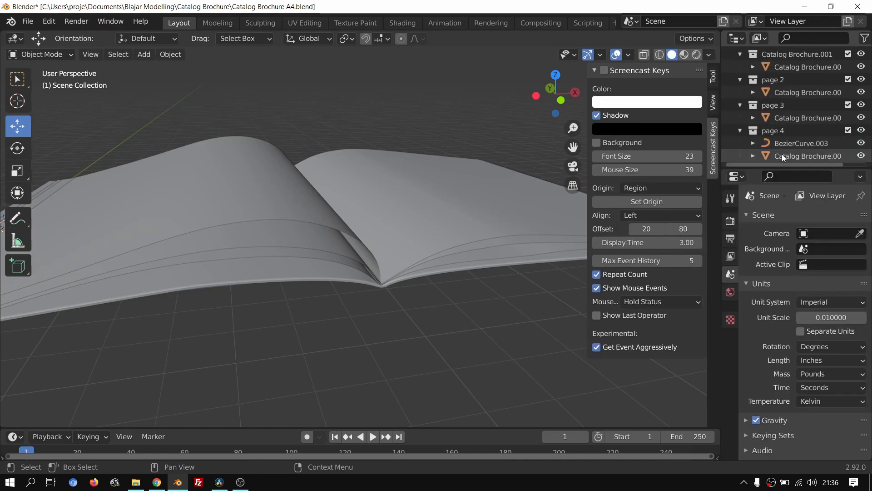
click(789, 147)
right_click(790, 146)
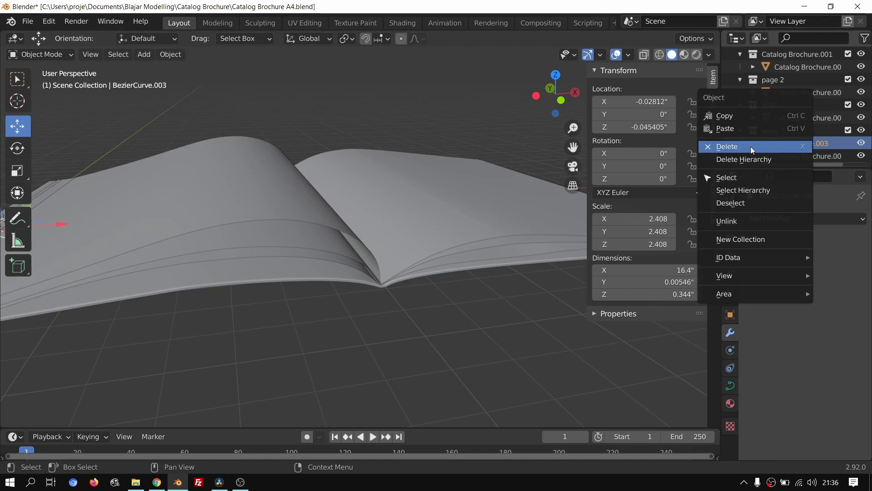
click(751, 146)
Step: Select the page 4, page 3 and page 2 meshes with page 2 active and join them into one object
scroll(366, 154, down, 5)
scroll(359, 172, up, 3)
click(300, 232)
click(306, 240)
scroll(314, 223, up, 4)
middle_drag(314, 220, 399, 217)
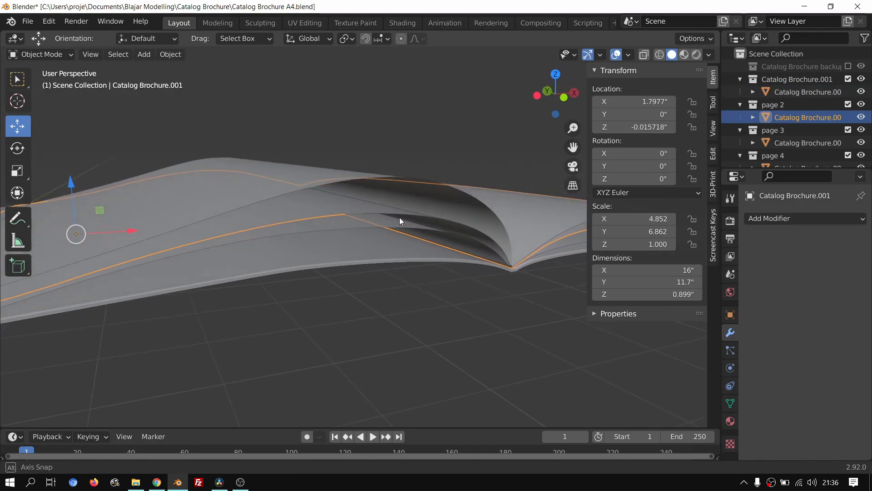
click(382, 253)
middle_drag(382, 252, 313, 247)
click(281, 227)
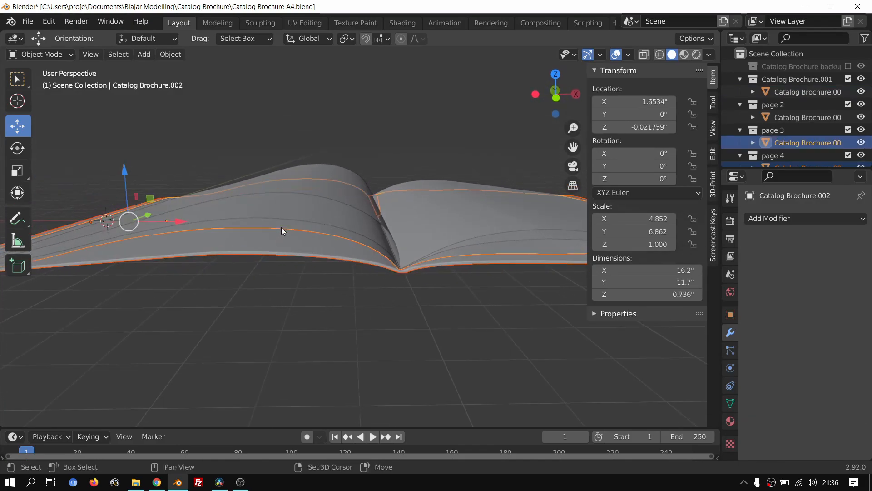
shift+click(288, 209)
middle_drag(287, 209, 392, 187)
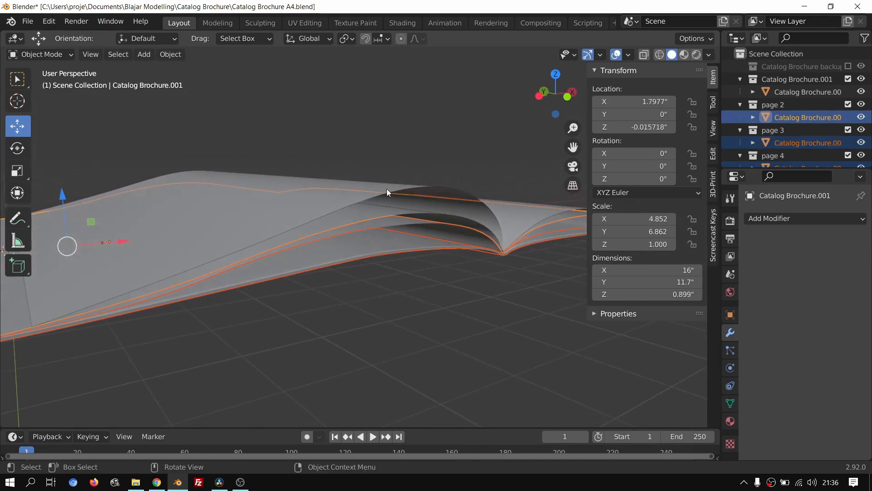
middle_drag(333, 220, 358, 215)
middle_drag(424, 193, 443, 222)
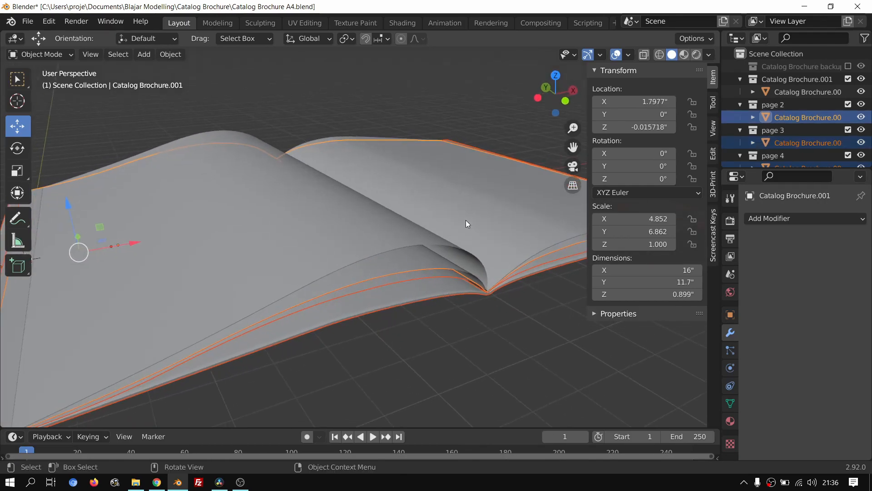
scroll(473, 237, up, 2)
shift+middle_drag(502, 255, 380, 237)
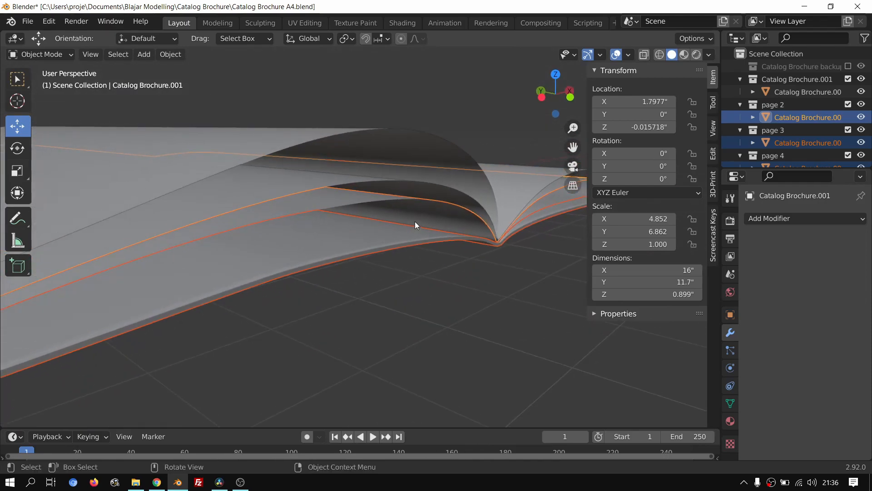
key(ctrl+j)
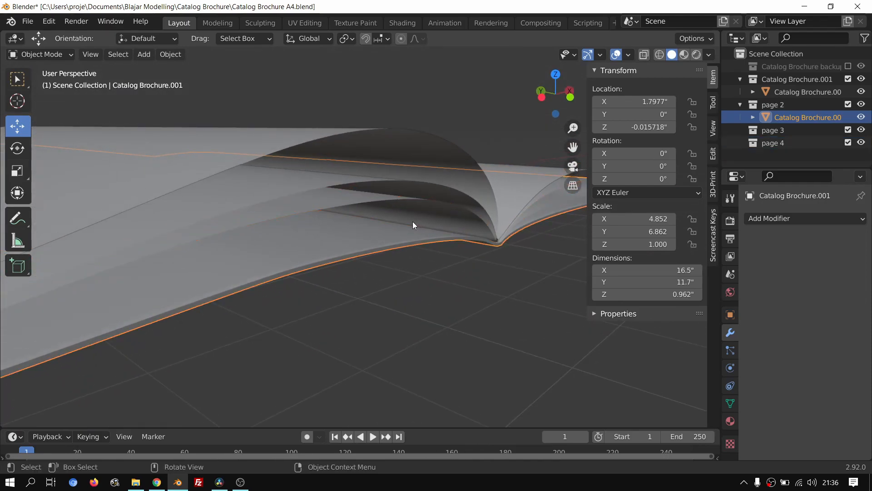
Step: Examine the mesh structure of the joined lower pages and of the top page in Edit Mode
scroll(415, 219, down, 5)
key(Tab)
key(Tab)
key(Tab)
click(377, 218)
key(Tab)
click(356, 221)
middle_drag(394, 224, 377, 209)
key(Tab)
key(Tab)
scroll(347, 214, up, 1)
scroll(351, 213, up, 1)
click(353, 197)
click(446, 216)
middle_drag(445, 216, 371, 219)
Step: Open the top page mesh in Edit Mode, enable Screencast Keys and hide the sidebar
key(Tab)
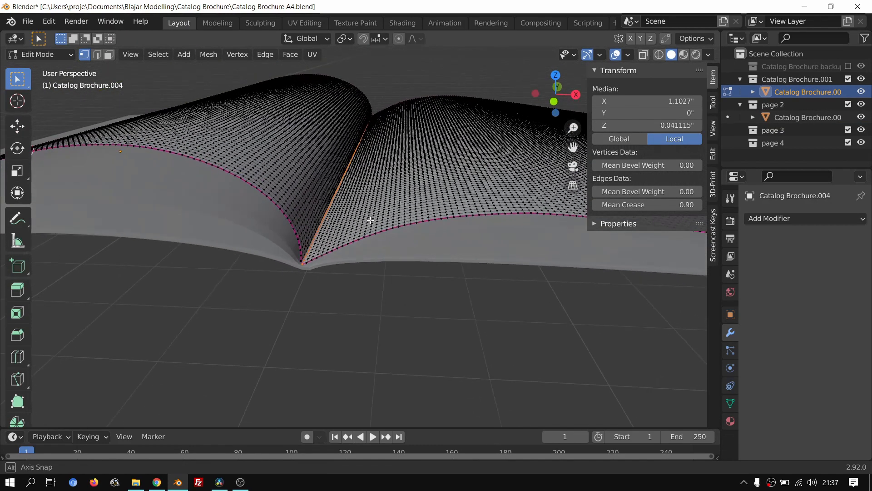
middle_drag(346, 157, 331, 162)
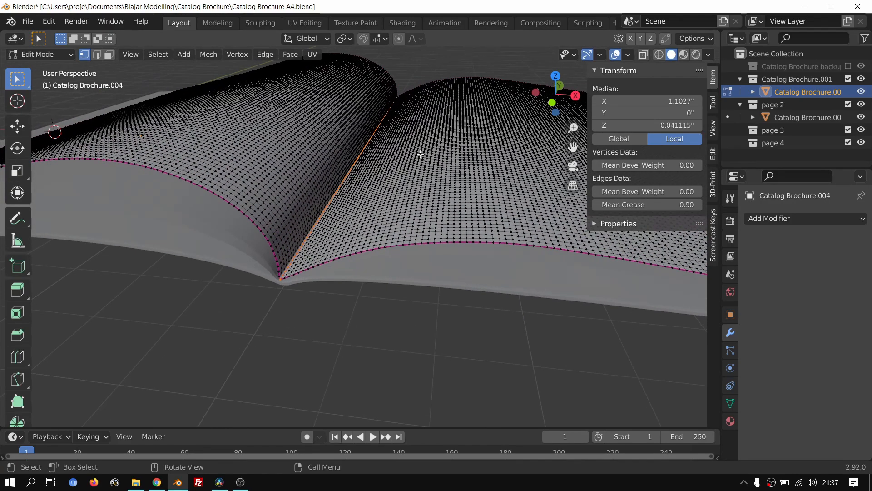
scroll(391, 191, up, 3)
mouse_move(382, 214)
middle_down()
mouse_move(391, 190)
mouse_move(388, 224)
middle_up()
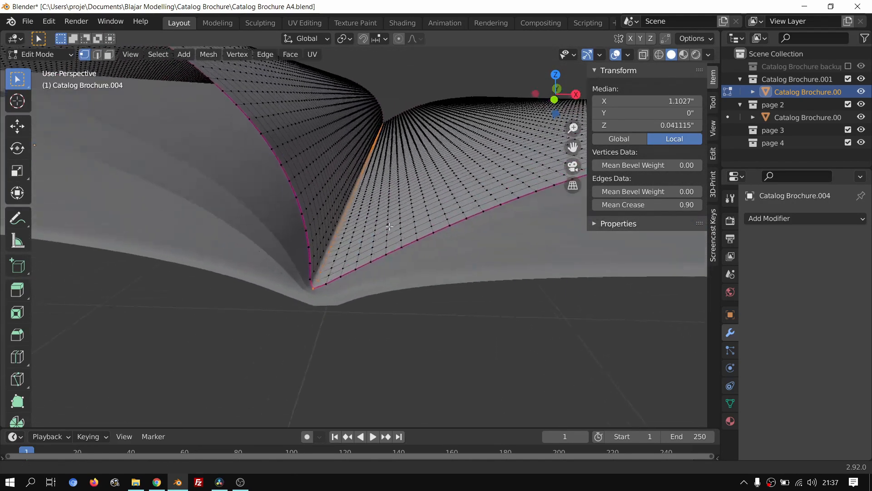
scroll(354, 250, up, 3)
click(354, 250)
scroll(349, 253, down, 5)
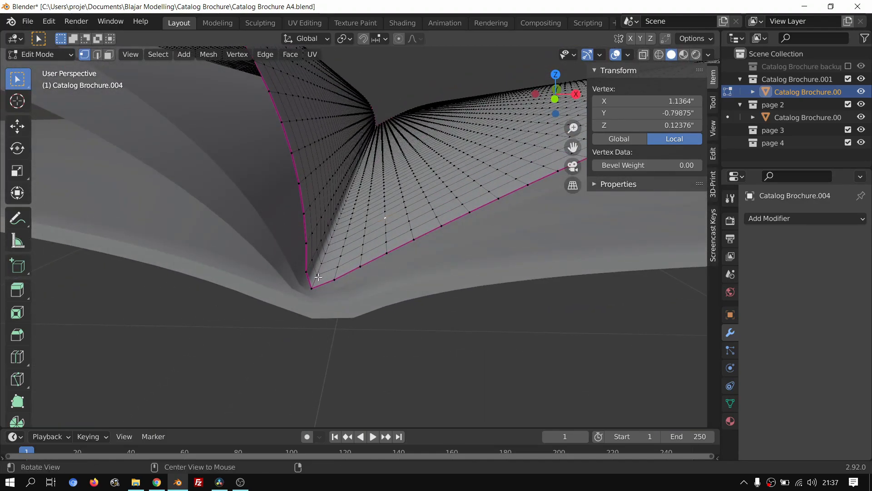
click(713, 234)
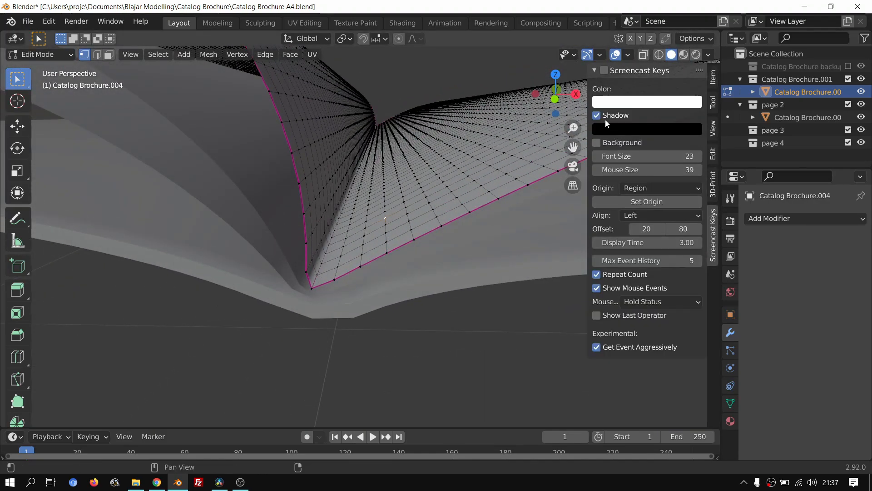
drag(587, 169, 747, 172)
Step: Select the edge loop running along the spine fold of the top page mesh
middle_drag(373, 232, 368, 236)
alt+click(260, 307)
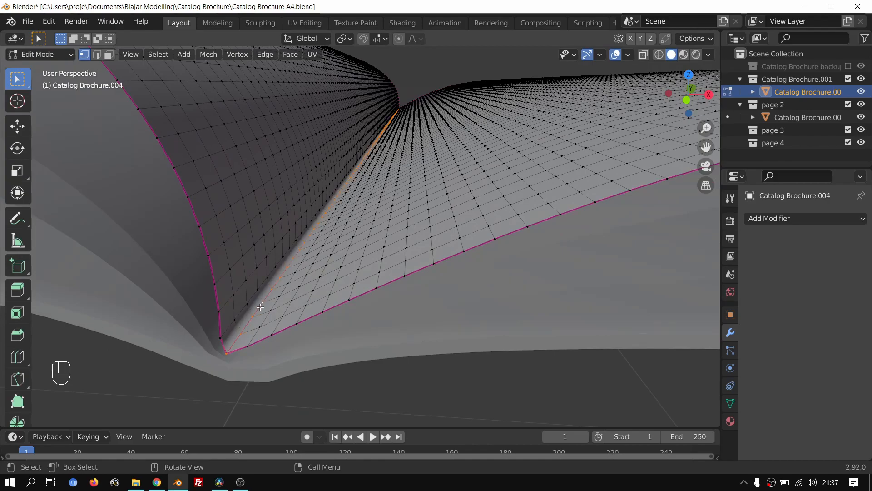
scroll(368, 237, down, 5)
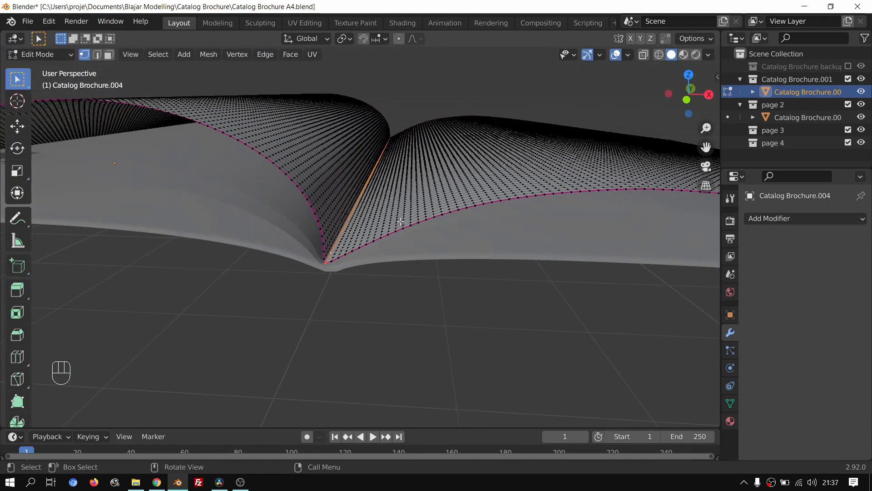
middle_drag(400, 222, 402, 225)
Step: Try ripping the spine edge loop and test-moving the split vertices, then undo the rip
key(v)
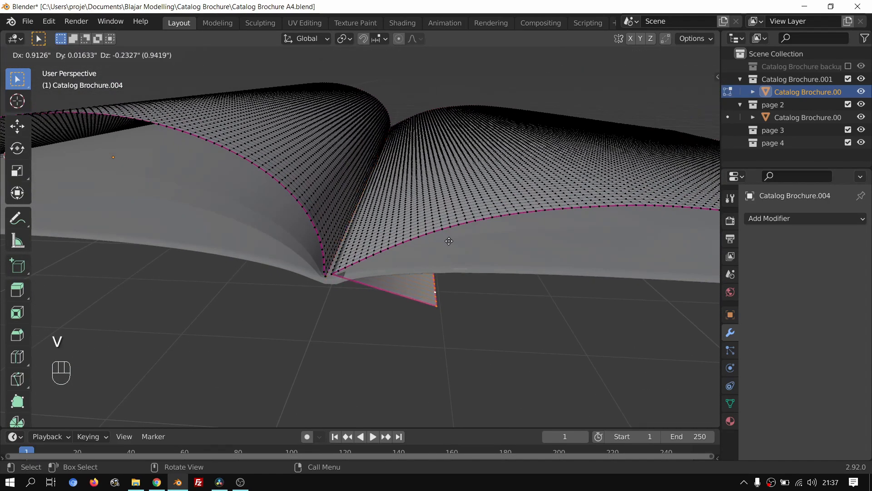
right_click(468, 255)
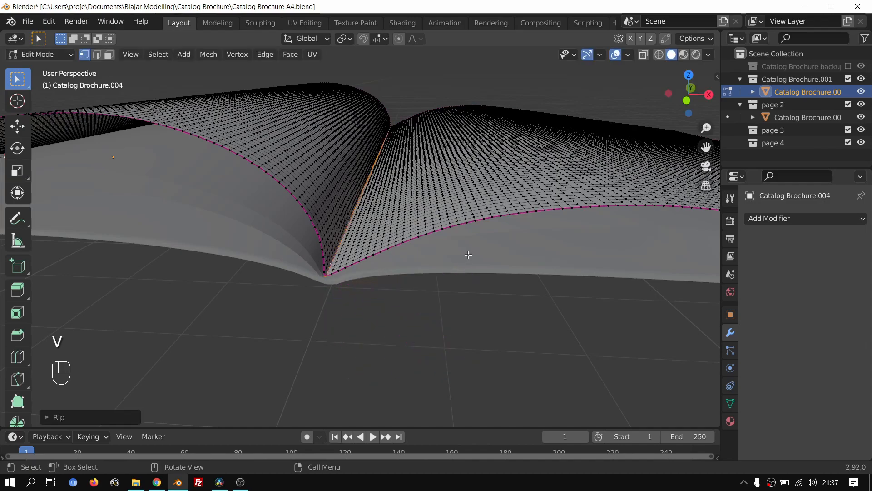
scroll(424, 263, up, 5)
shift+middle_drag(308, 289, 409, 280)
scroll(442, 245, up, 3)
key(g)
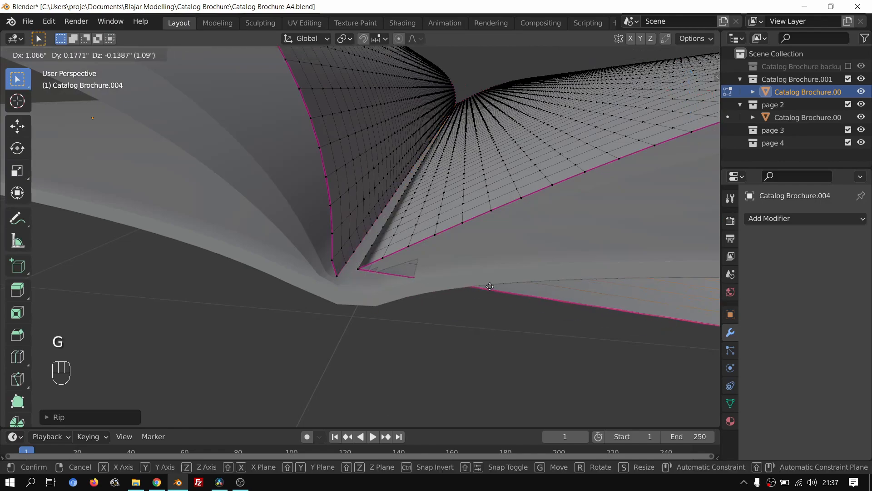
right_click(460, 317)
key(ctrl+z)
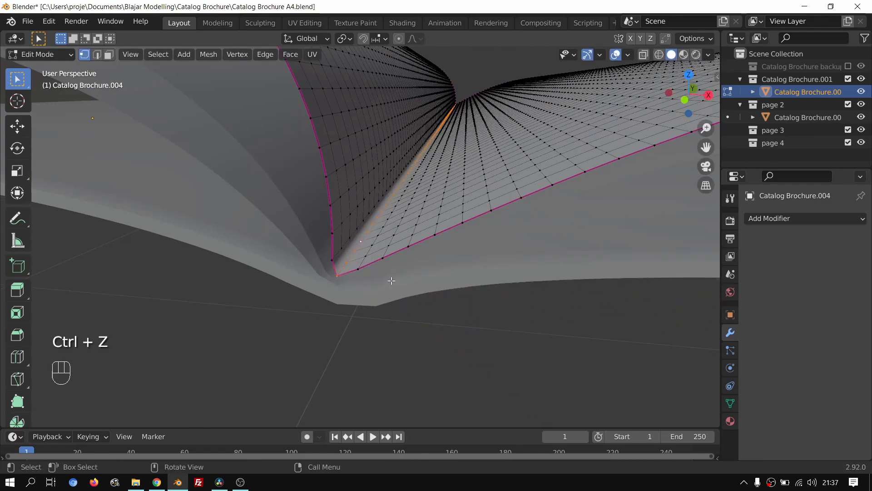
Step: Rip the top page mesh along the selected spine edge loop, leaving the split vertices in their original position
key(v)
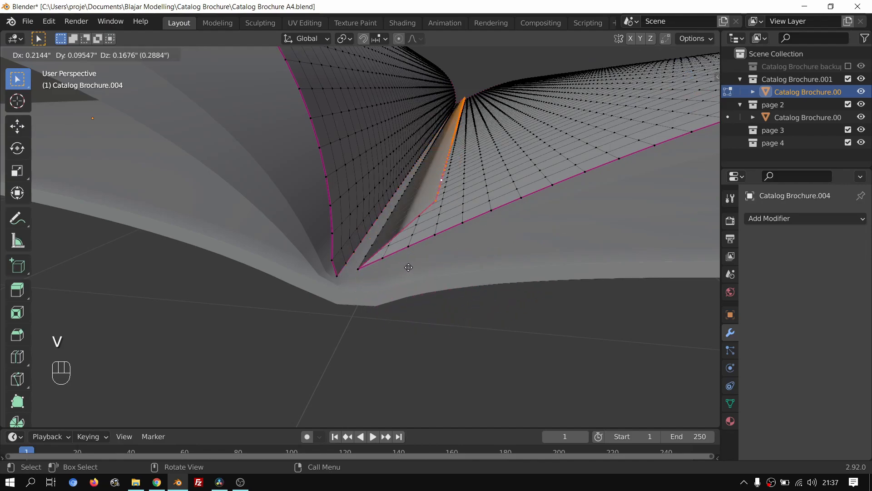
right_click(445, 317)
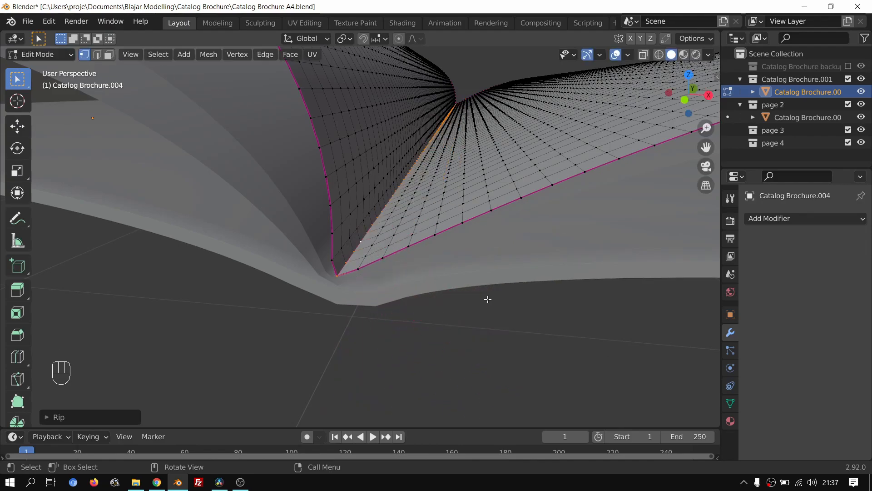
scroll(489, 299, down, 5)
middle_drag(489, 298, 500, 315)
scroll(500, 316, up, 5)
shift+middle_drag(481, 391, 404, 300)
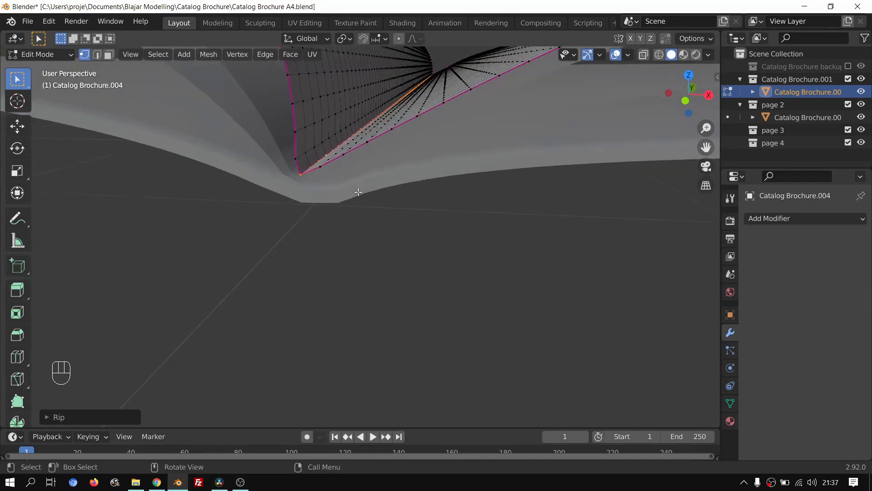
shift+middle_drag(359, 192, 353, 220)
key(g)
right_click(380, 216)
scroll(423, 205, down, 3)
alt+drag(443, 203, 481, 220)
scroll(592, 205, down, 2)
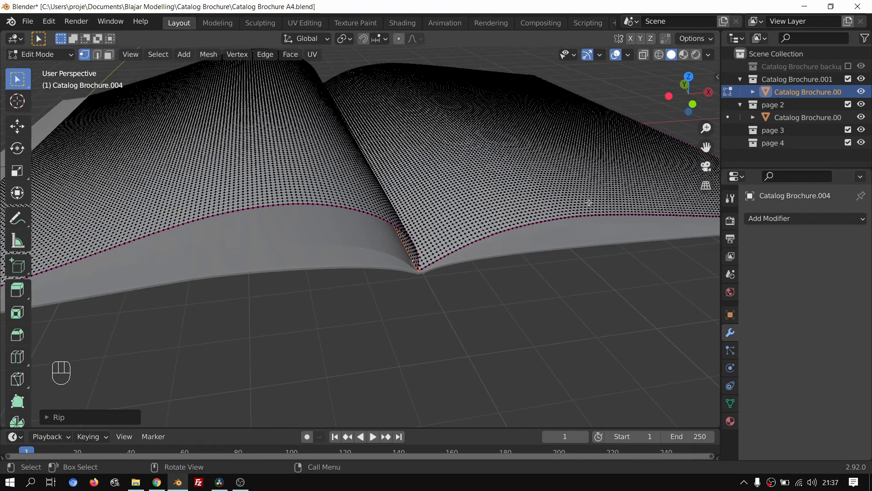
Step: Select all linked geometry of the top page's right half, up to the ripped spine
key(ctrl+z)
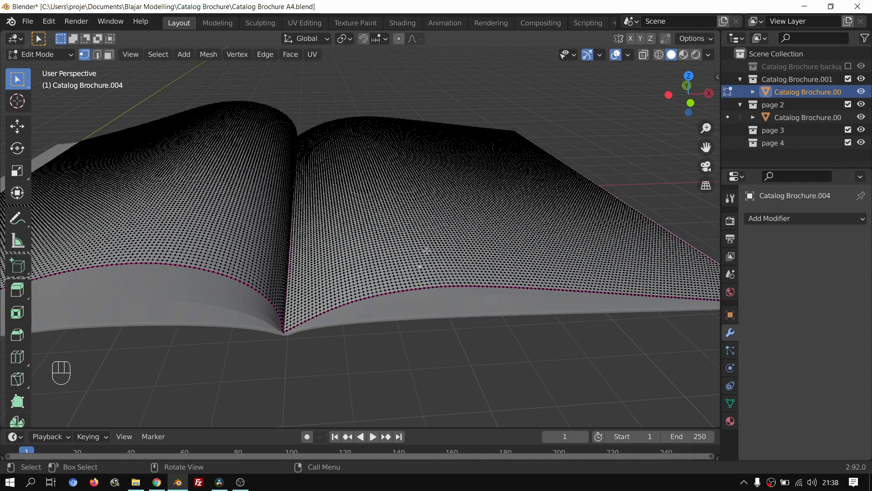
click(463, 264)
key(ctrl+l)
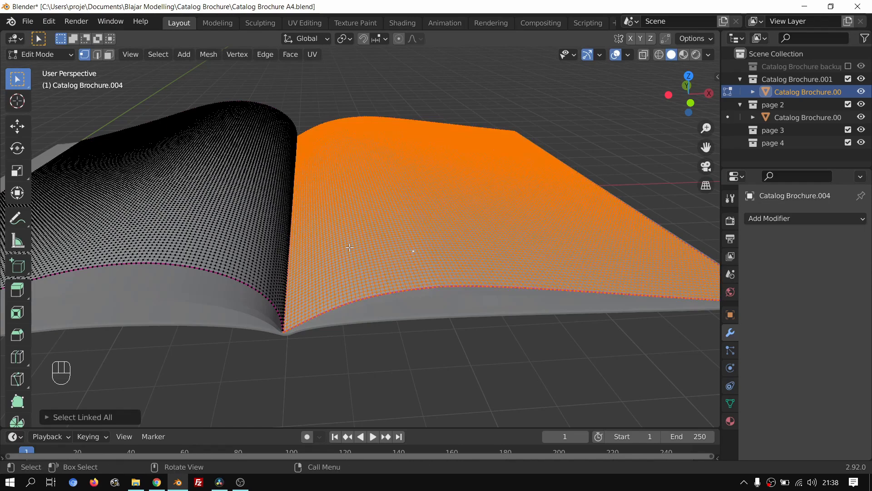
Step: Try moving the selected right half of the top page away from the spine, then restore its position
middle_drag(350, 248, 317, 257)
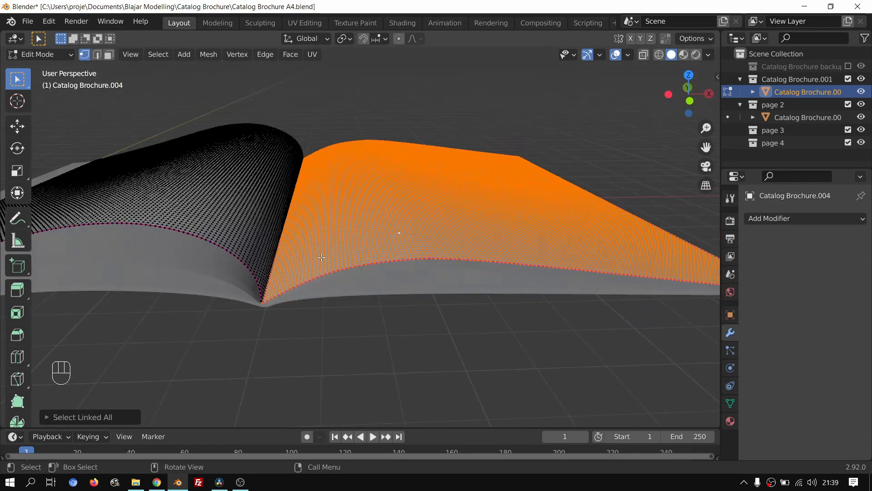
scroll(392, 272, up, 4)
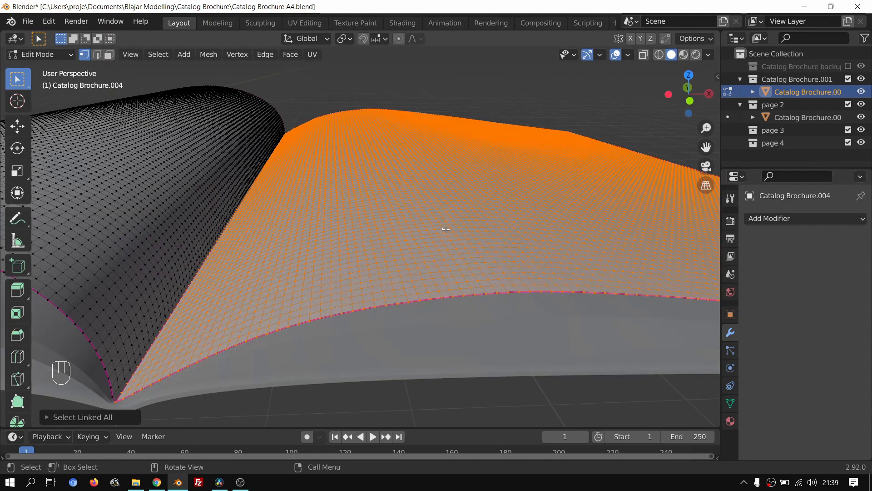
shift+middle_drag(415, 239, 369, 245)
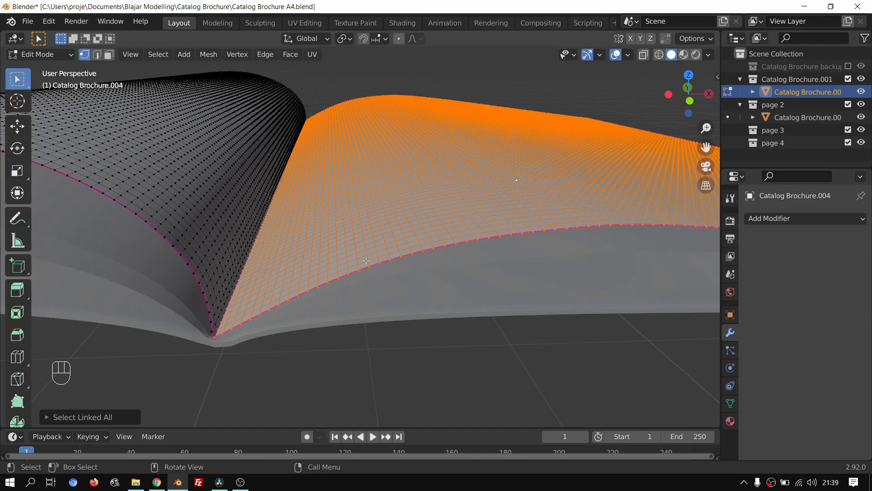
key(g)
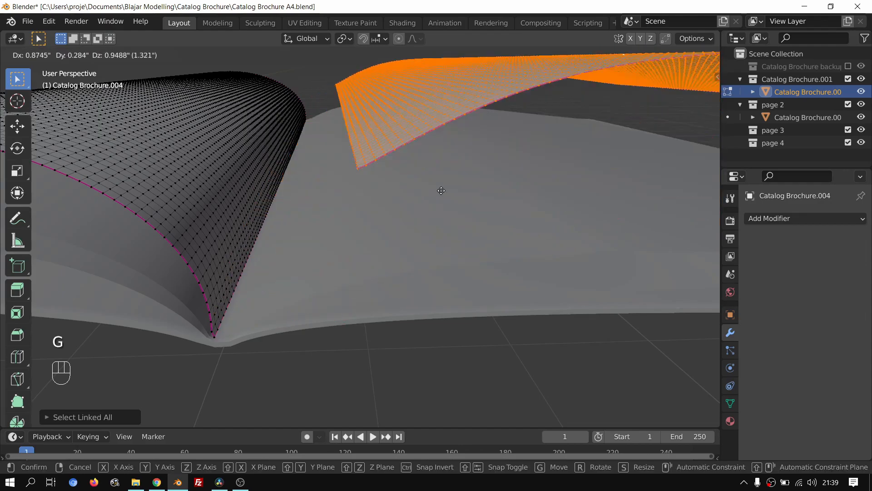
click(217, 325)
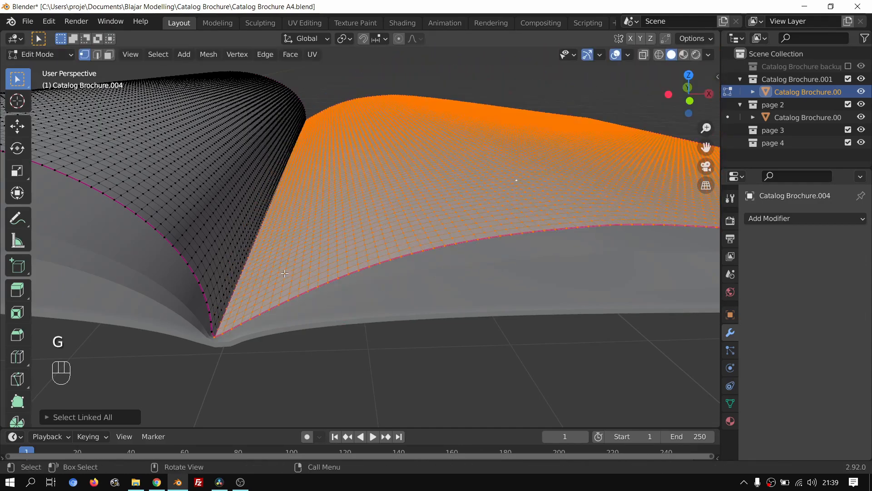
Step: Separate the selected right half of the top page into its own object and return to Object Mode
scroll(427, 204, down, 4)
shift+middle_drag(442, 182, 397, 245)
key(p)
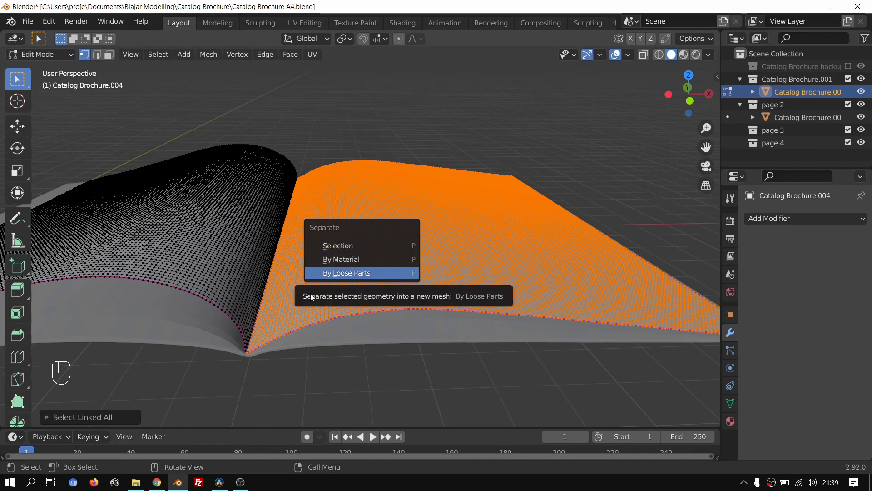
click(353, 245)
key(Tab)
Step: Check the separation by alternately selecting the right and left top page objects
click(352, 244)
click(241, 241)
click(383, 230)
click(242, 236)
click(362, 234)
click(241, 239)
click(346, 249)
click(203, 237)
click(368, 227)
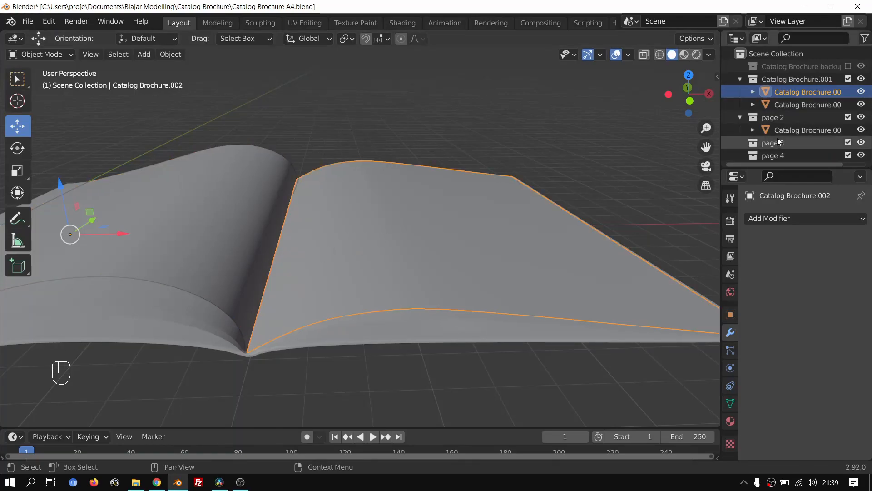
Step: Delete the empty page 4 and page 3 collections
click(836, 143)
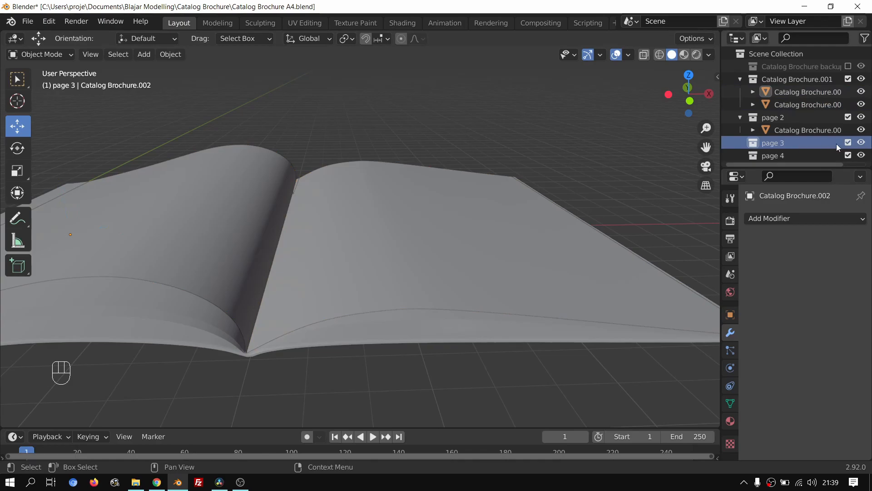
click(787, 156)
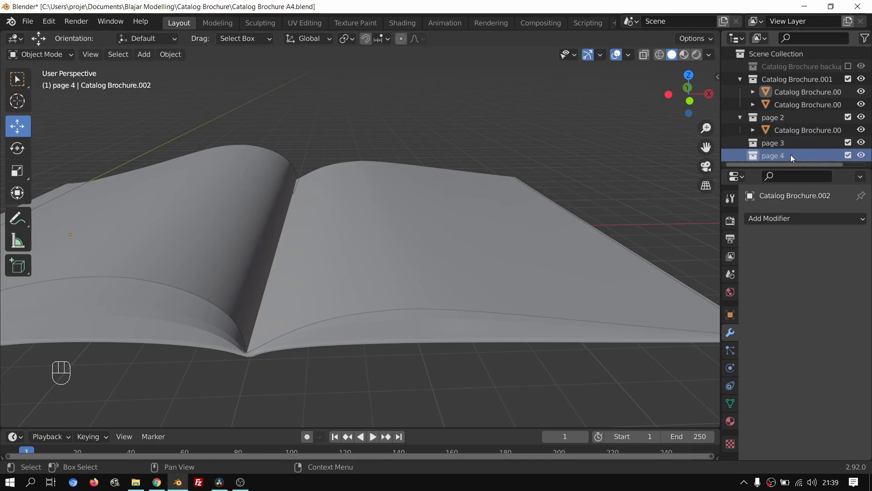
key(Delete)
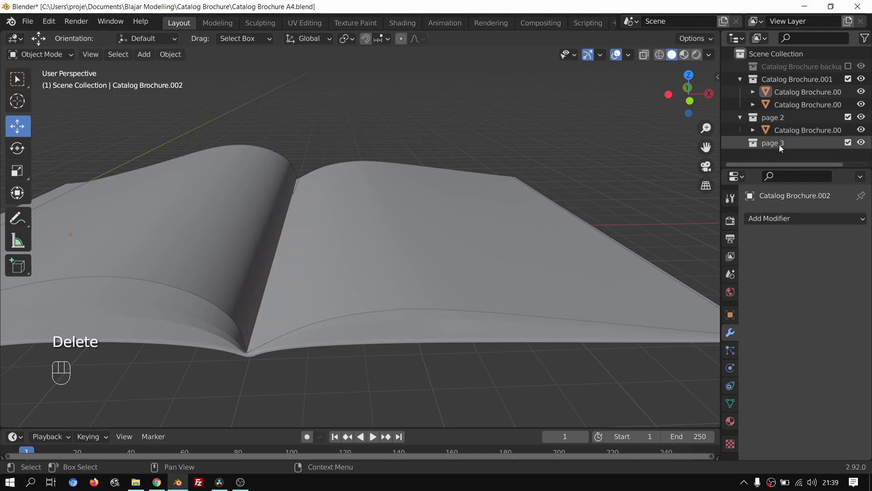
click(778, 145)
key(Delete)
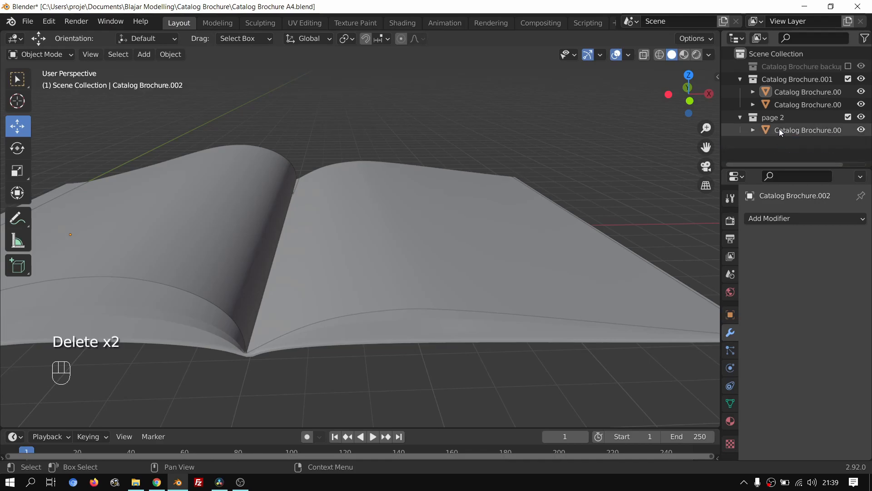
Step: Move the bottom spread object from the page 2 collection into the Catalog Brochure.001 collection
click(787, 131)
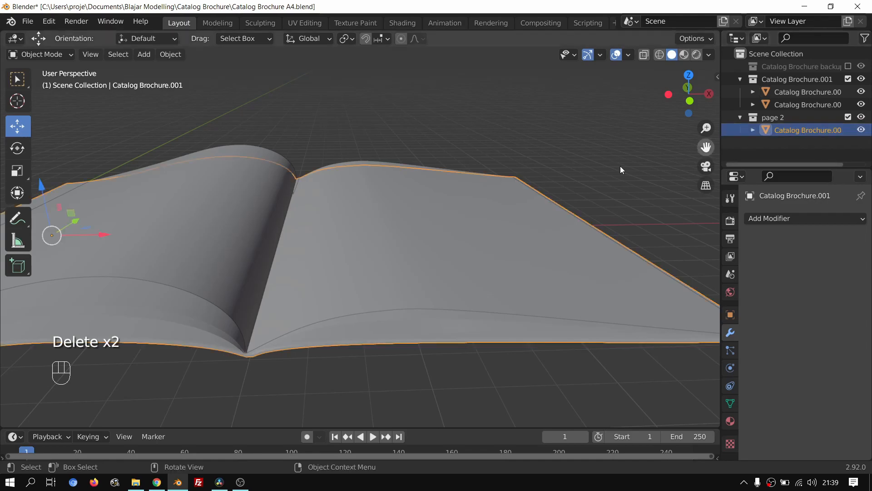
middle_drag(304, 333, 418, 279)
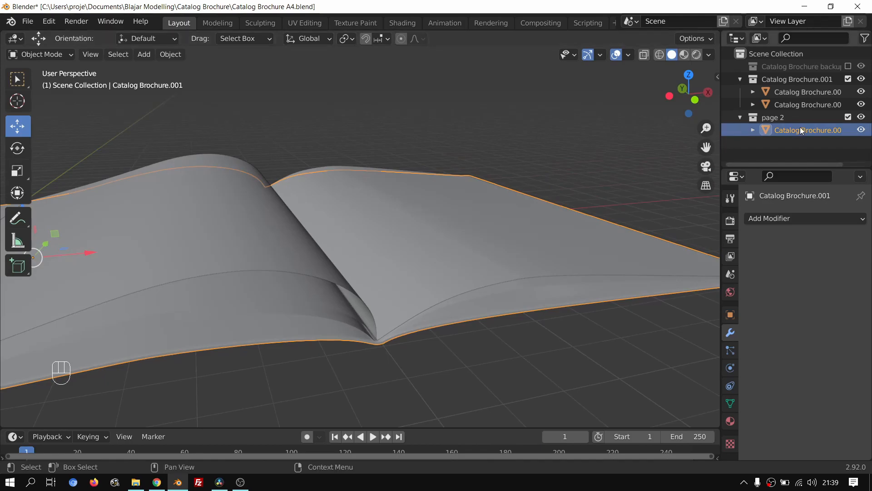
drag(807, 129, 799, 95)
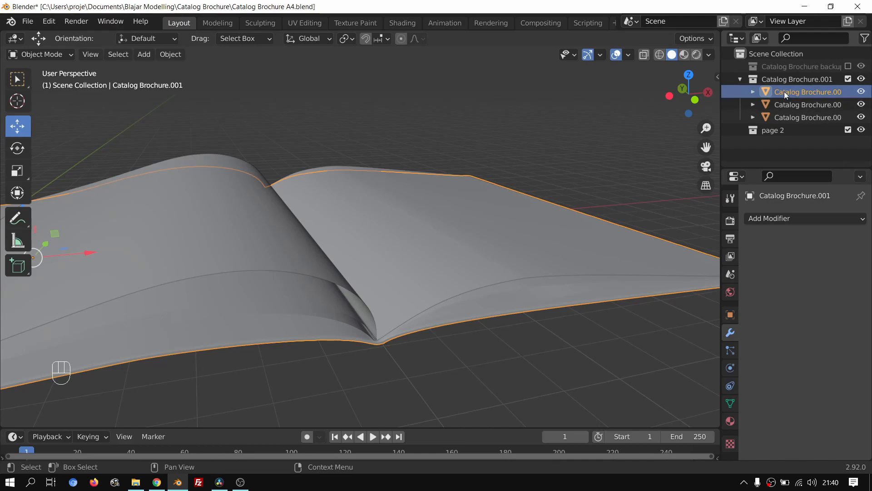
Step: Rename the bottom spread object as bawah
click(861, 92)
double_click(812, 92)
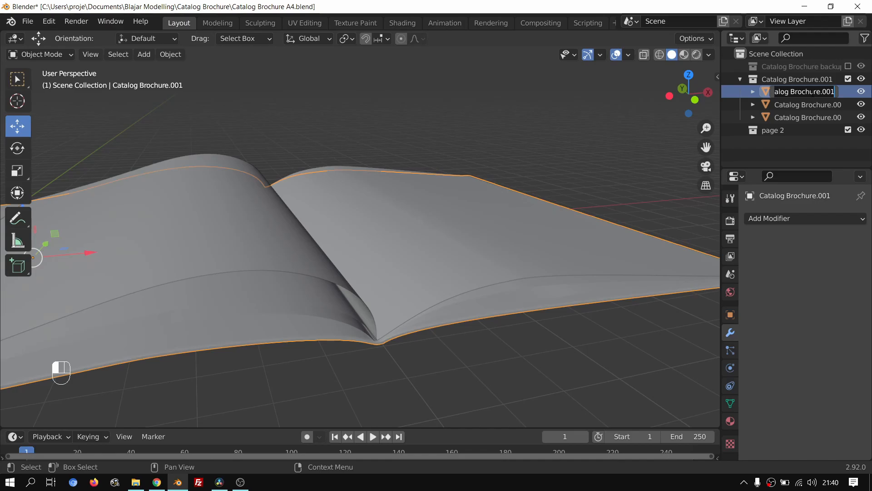
text(bawah)
key(Return)
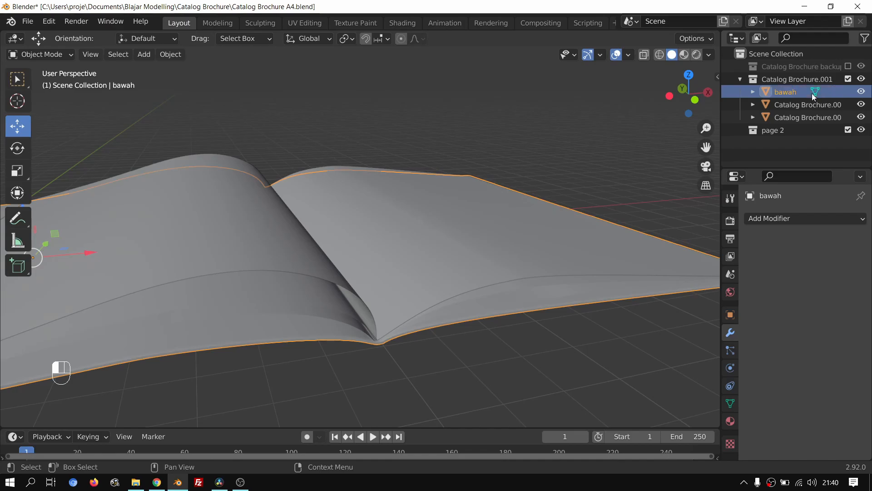
Step: Rename the right top page object as kanan and the left top page object as kiri
double_click(795, 105)
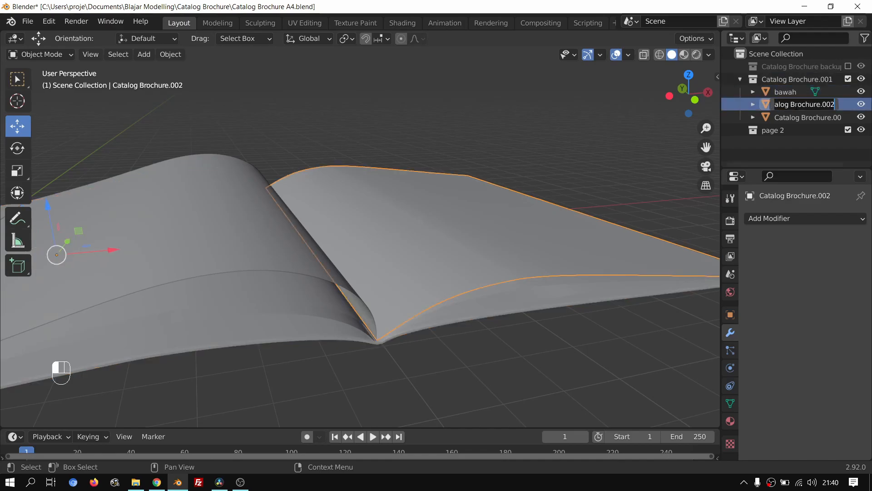
text(kanan)
key(Return)
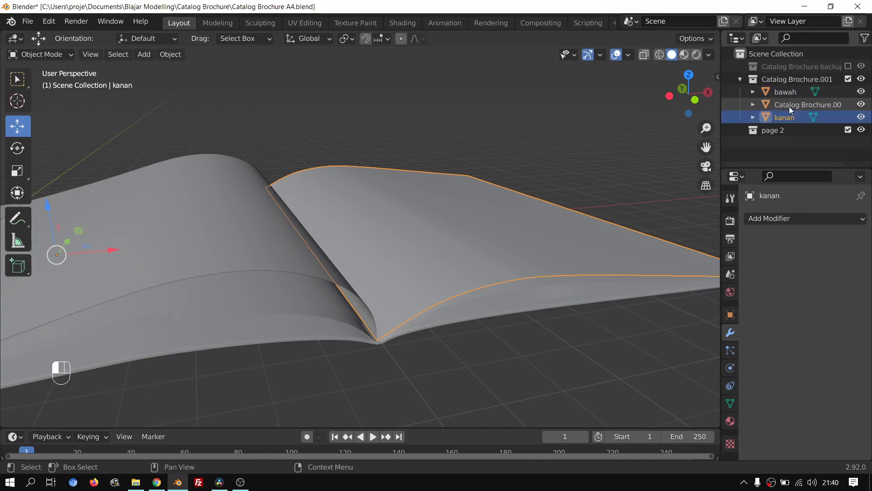
double_click(787, 105)
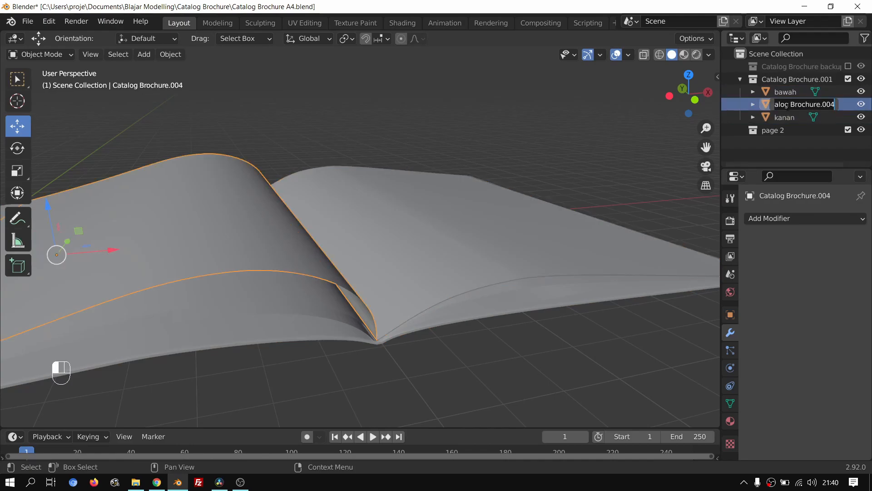
text(kiri)
key(Return)
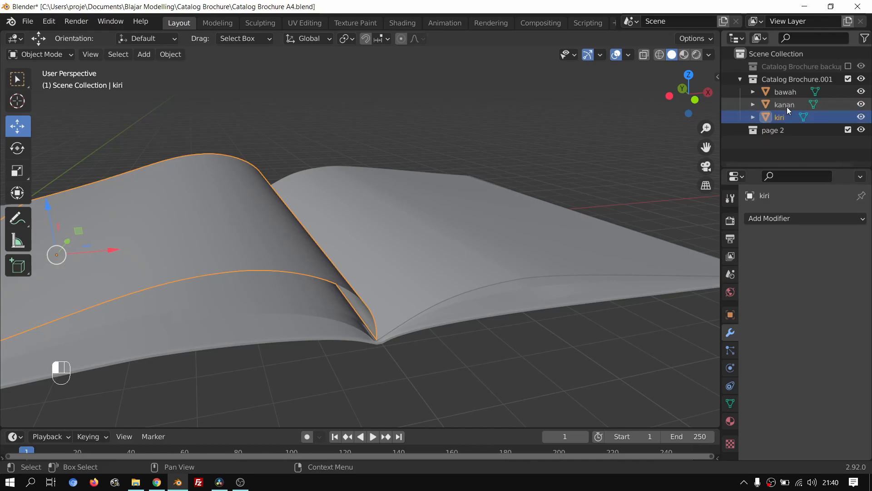
Step: Select the brochure's left, right and bottom page objects in turn to check which mesh each name refers to
scroll(440, 209, down, 5)
middle_drag(425, 203, 362, 229)
click(332, 228)
click(354, 226)
scroll(353, 242, up, 3)
click(295, 231)
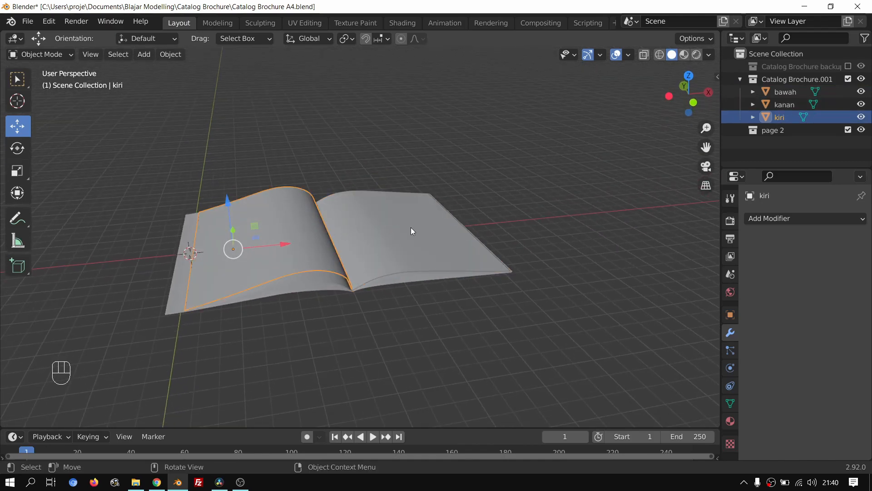
click(320, 284)
click(331, 271)
middle_drag(331, 271, 377, 273)
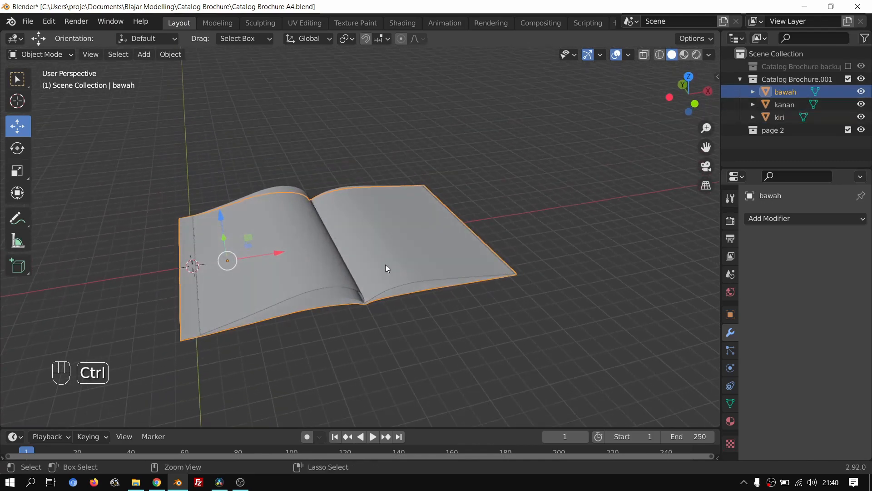
Step: Delete the empty page 2 collection and rename the Catalog Brochure.001 collection as Catalog Brochure
click(781, 133)
key(Delete)
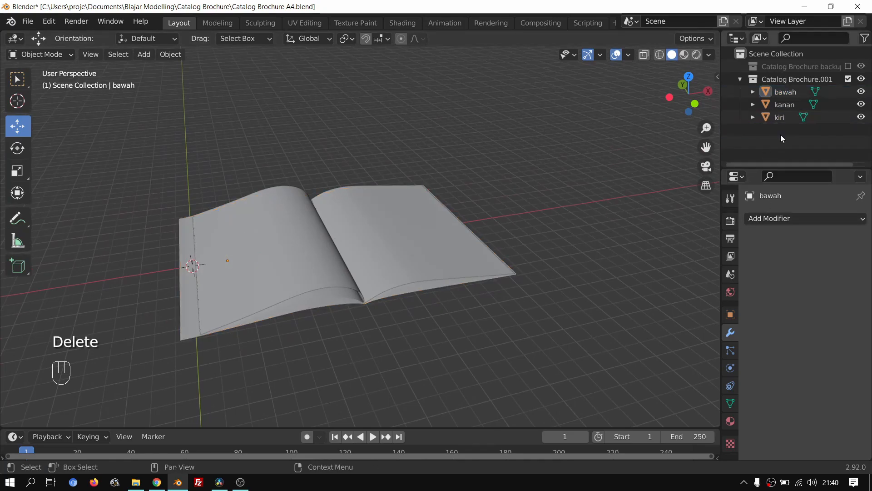
double_click(784, 79)
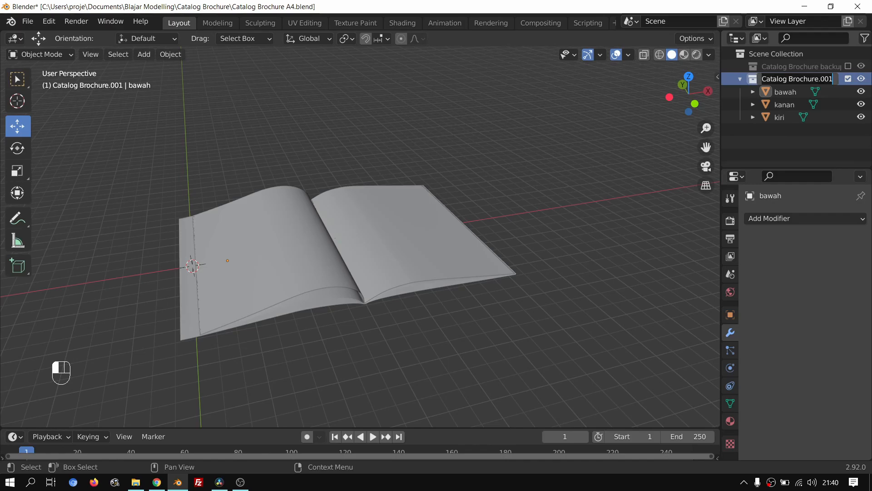
click(821, 79)
key(Delete)
key(Delete)
key(Delete)
key(BackSpace)
key(Return)
click(523, 173)
Step: Inspect the open brochure's curved pages and spine fold from several angles and distances
mouse_move(522, 173)
middle_down()
mouse_move(525, 184)
mouse_move(522, 177)
middle_up()
scroll(459, 236, up, 2)
shift+middle_drag(459, 236, 538, 162)
shift+middle_drag(505, 293, 498, 315)
scroll(498, 316, down, 1)
scroll(498, 316, down, 1)
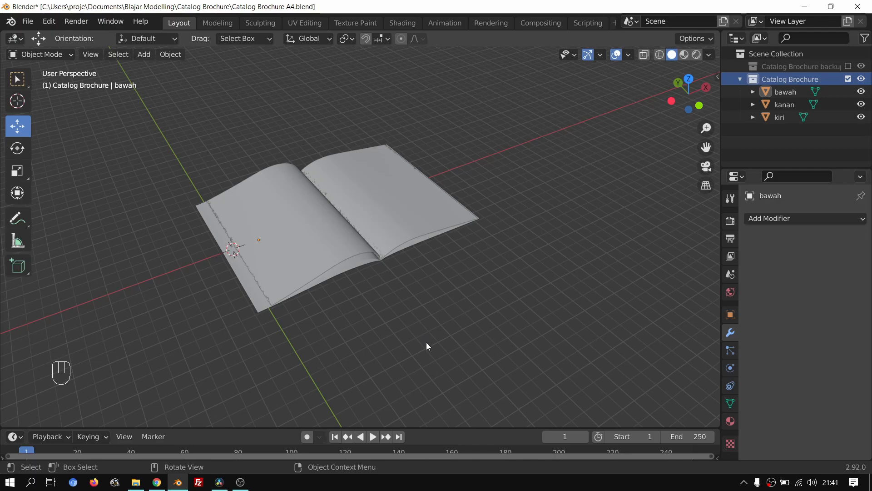
scroll(428, 263, up, 3)
scroll(427, 287, down, 2)
middle_drag(429, 263, 424, 245)
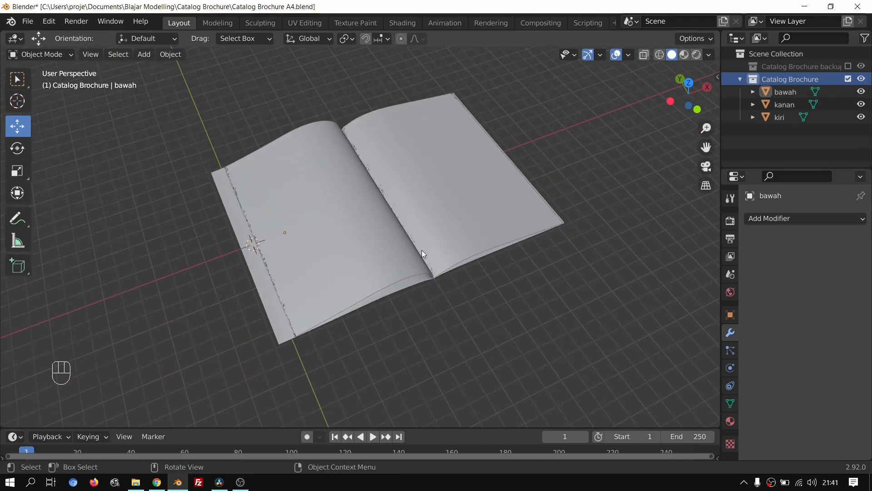
middle_drag(448, 285, 377, 278)
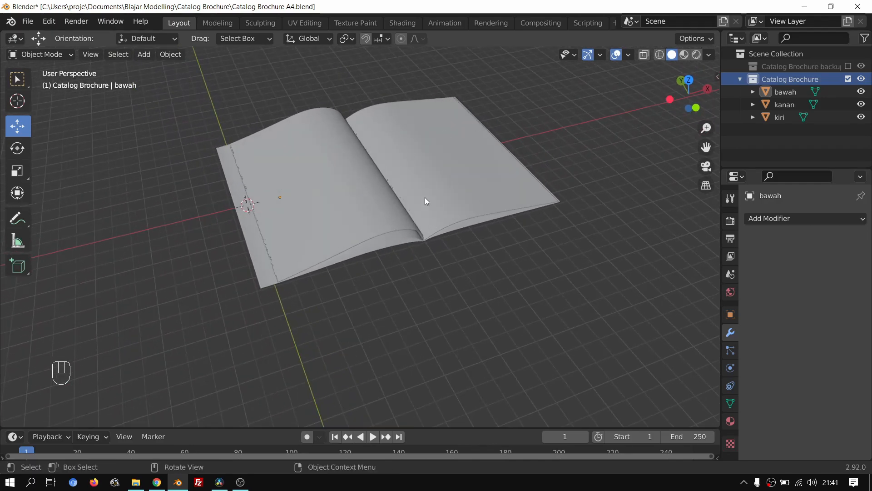
scroll(427, 207, up, 1)
shift+middle_drag(426, 202, 421, 235)
scroll(416, 233, up, 2)
scroll(441, 217, down, 3)
scroll(424, 208, up, 2)
scroll(396, 255, down, 1)
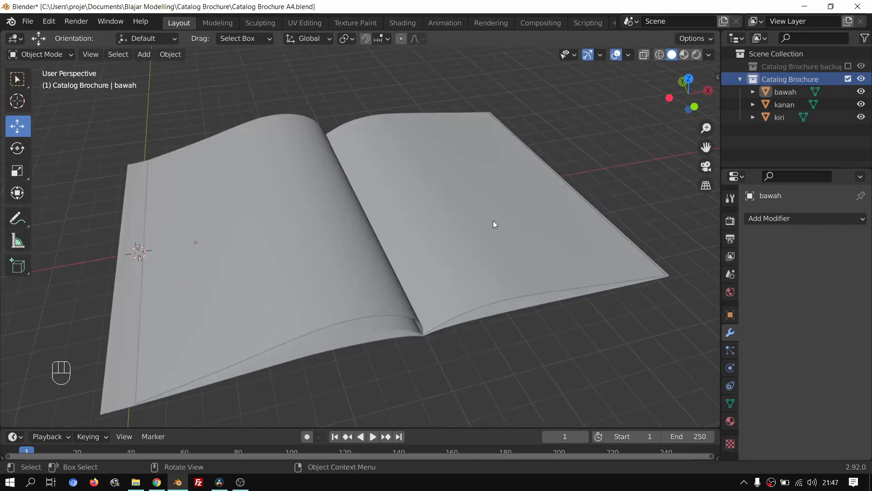
mouse_move(492, 220)
middle_down()
mouse_move(492, 202)
mouse_move(467, 200)
mouse_move(470, 232)
mouse_move(504, 239)
mouse_move(496, 233)
mouse_move(502, 208)
middle_up()
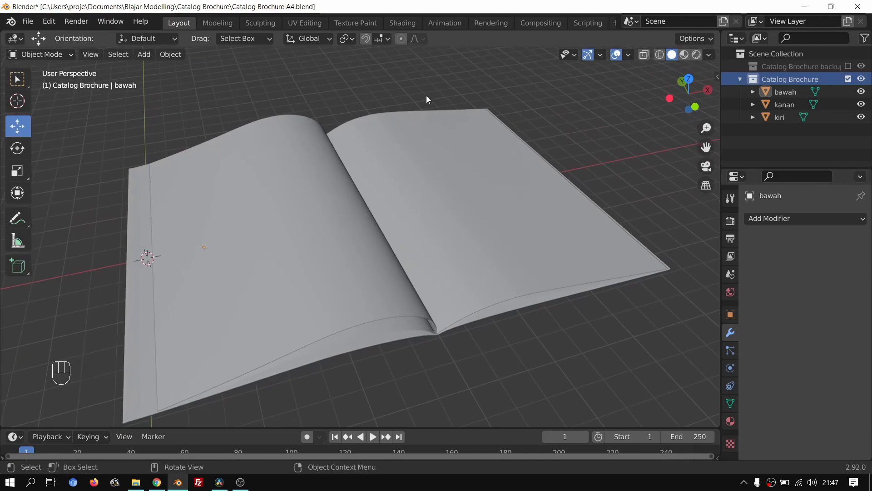
middle_drag(607, 191, 606, 200)
shift+middle_drag(595, 256, 587, 246)
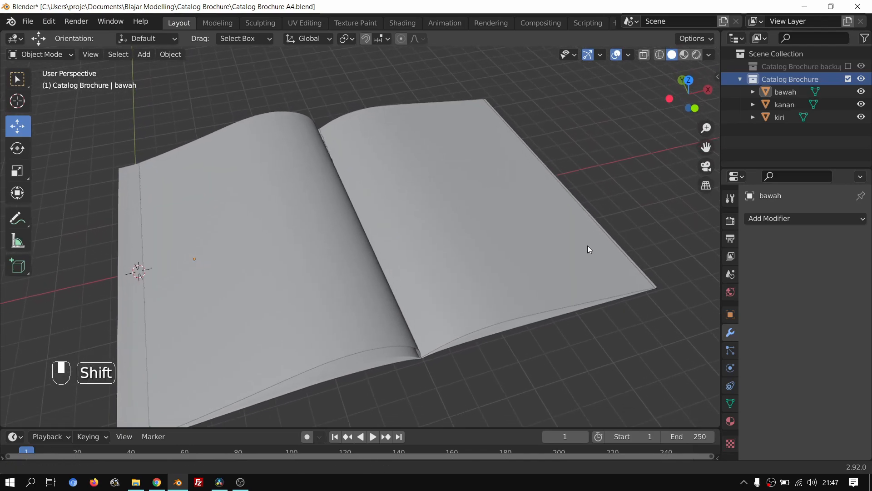